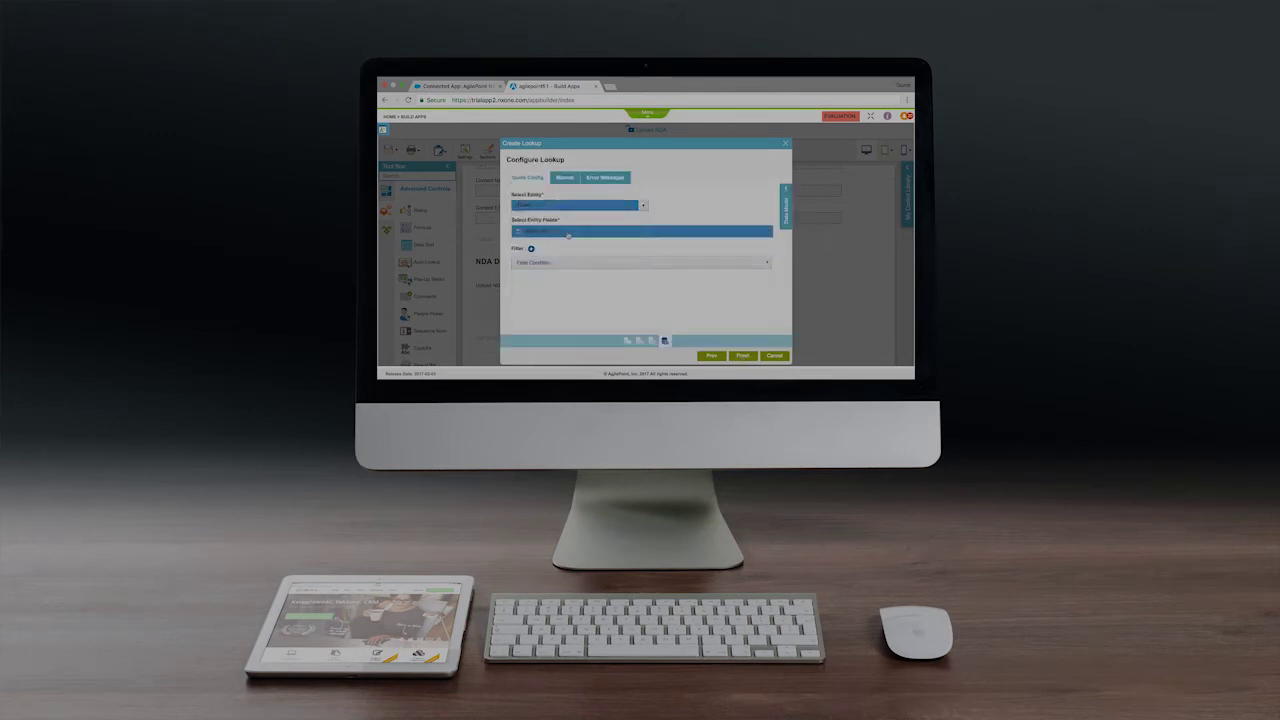
left_click(743, 246)
scroll(581, 267, "down", 5)
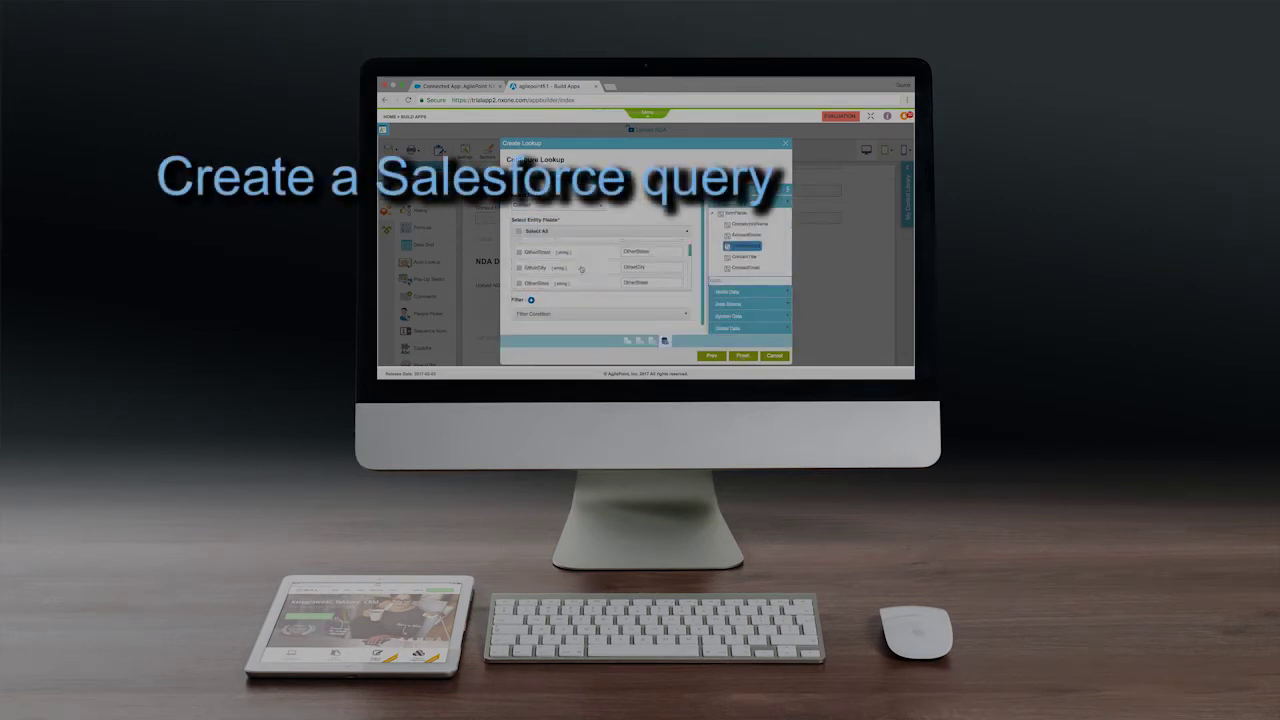
scroll(743, 258, "down", 1)
left_click(743, 260)
scroll(578, 263, "down", 3)
left_click(519, 275)
double_click(743, 250)
scroll(578, 263, "down", 2)
left_click(519, 259)
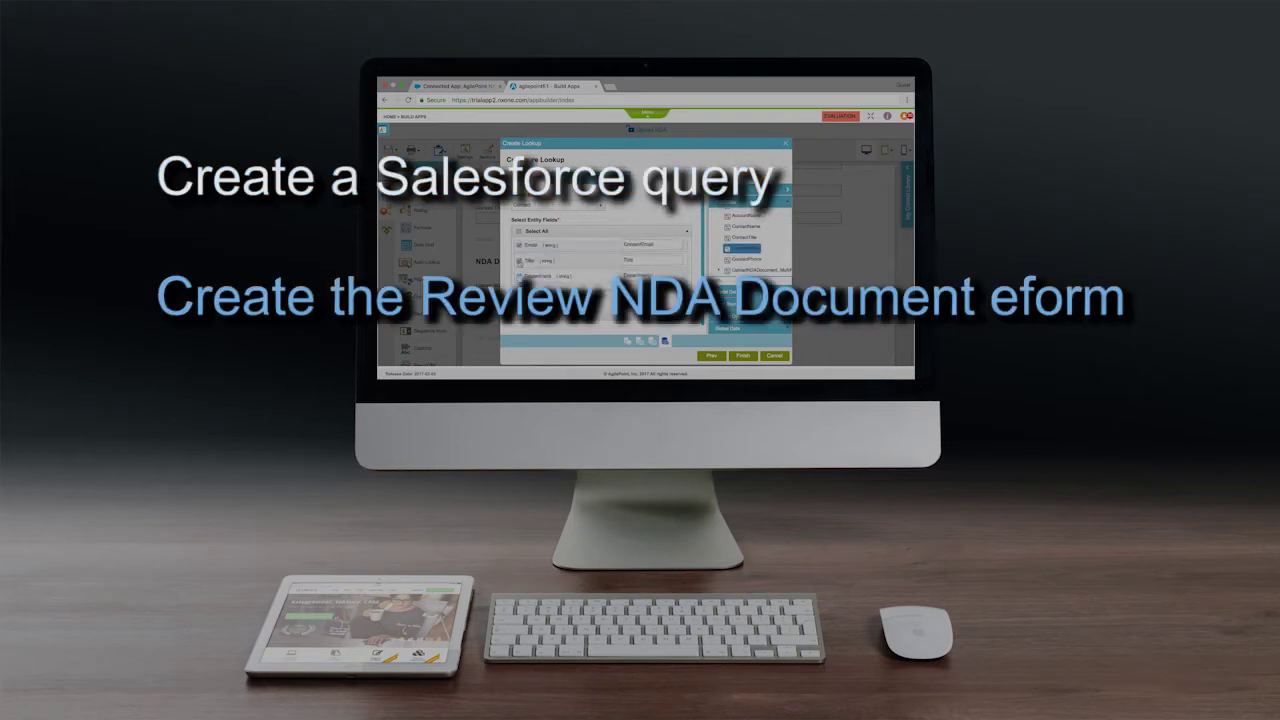
double_click(743, 238)
scroll(600, 265, "down", 3)
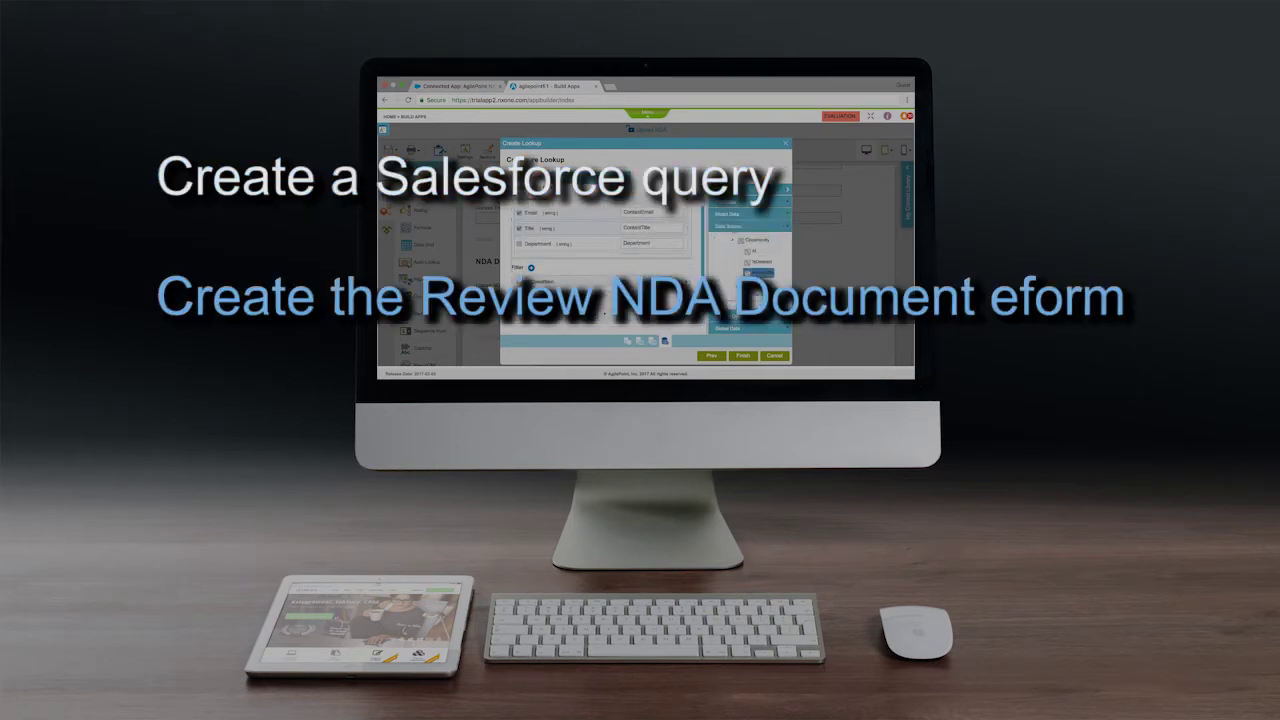
left_click(743, 356)
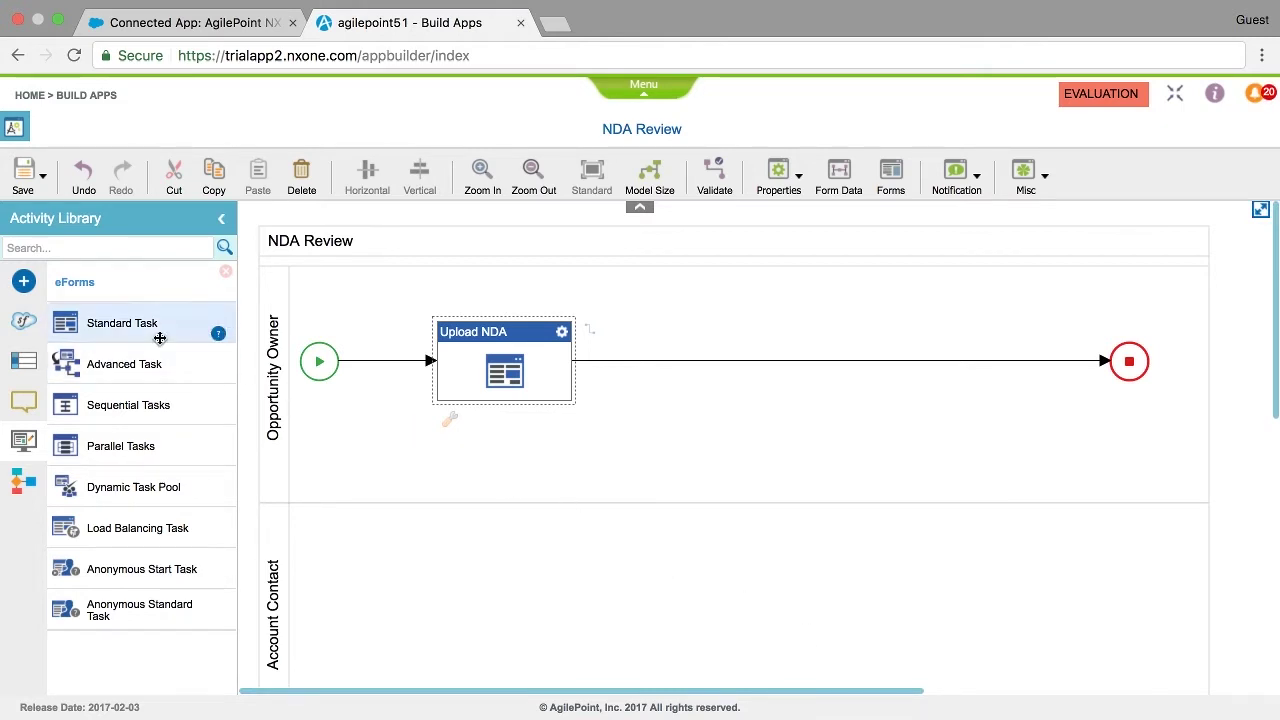
Insert a Salesforce Query Entity activity between the start event and the Upload NDA task, with the display name Get Opportunity Owner.
left_click(24, 325)
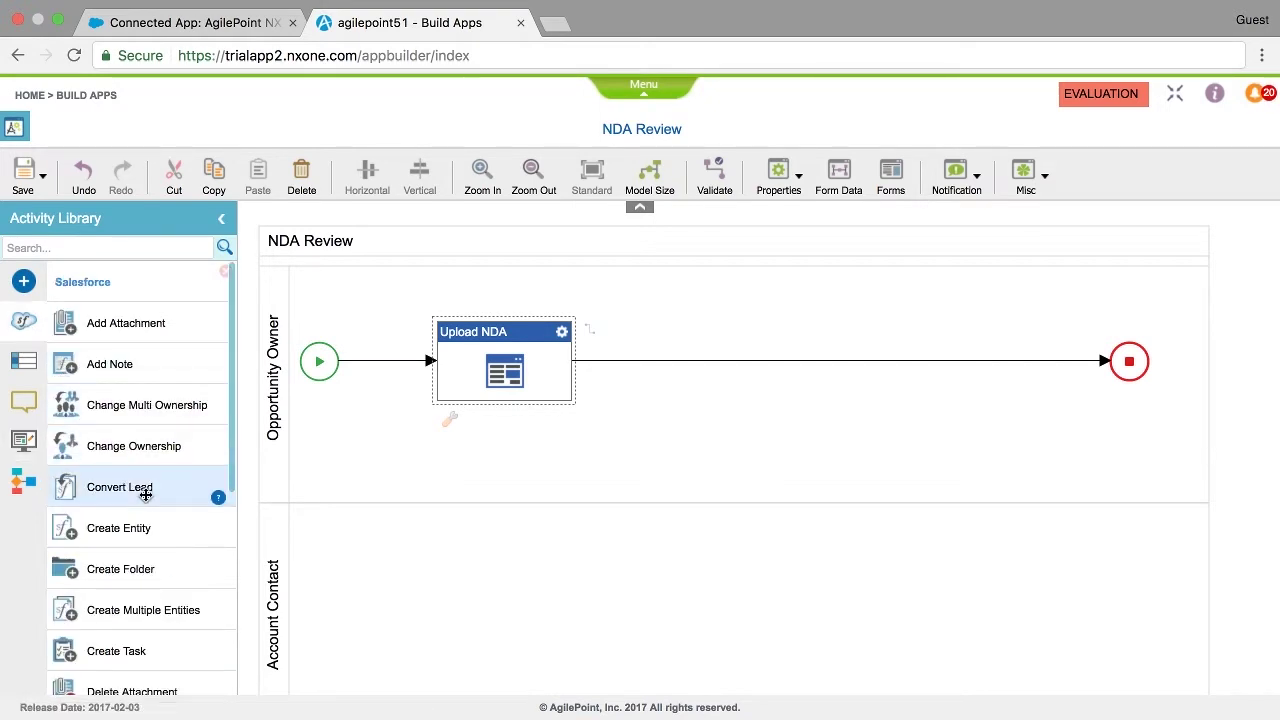
scroll(134, 494, "down", 3)
scroll(145, 495, "down", 5)
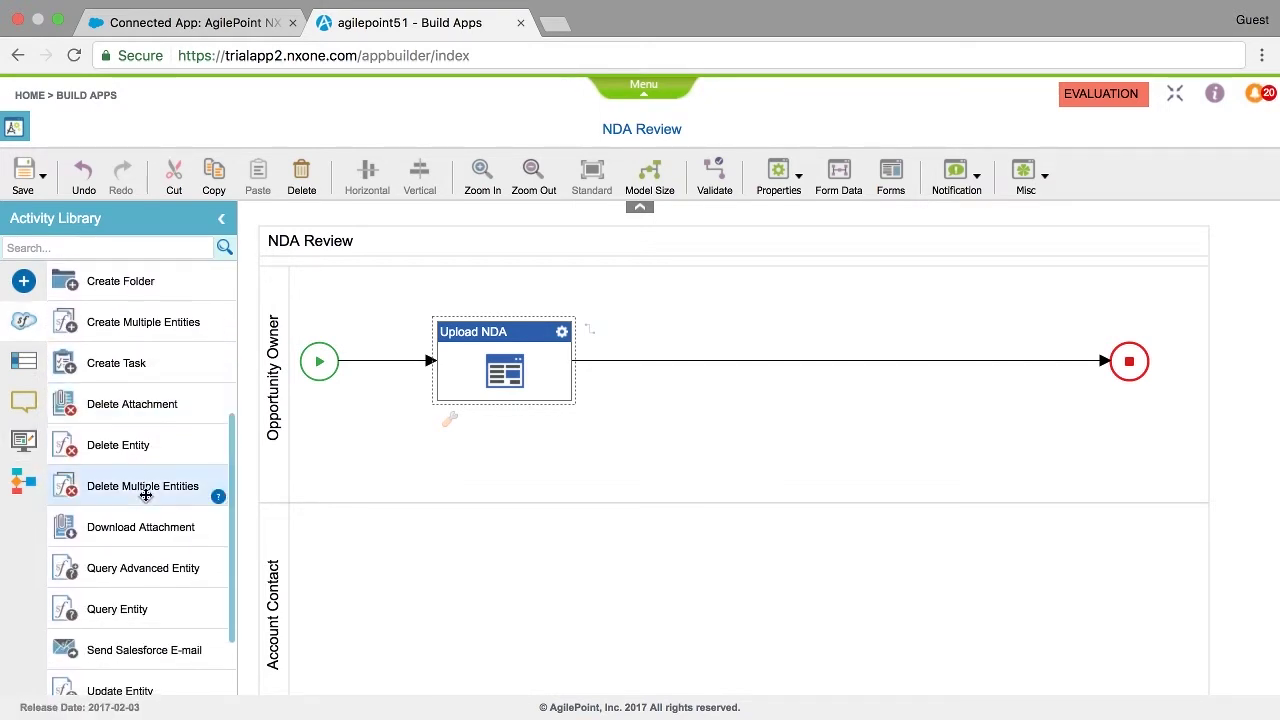
left_click_drag(120, 537, 377, 367)
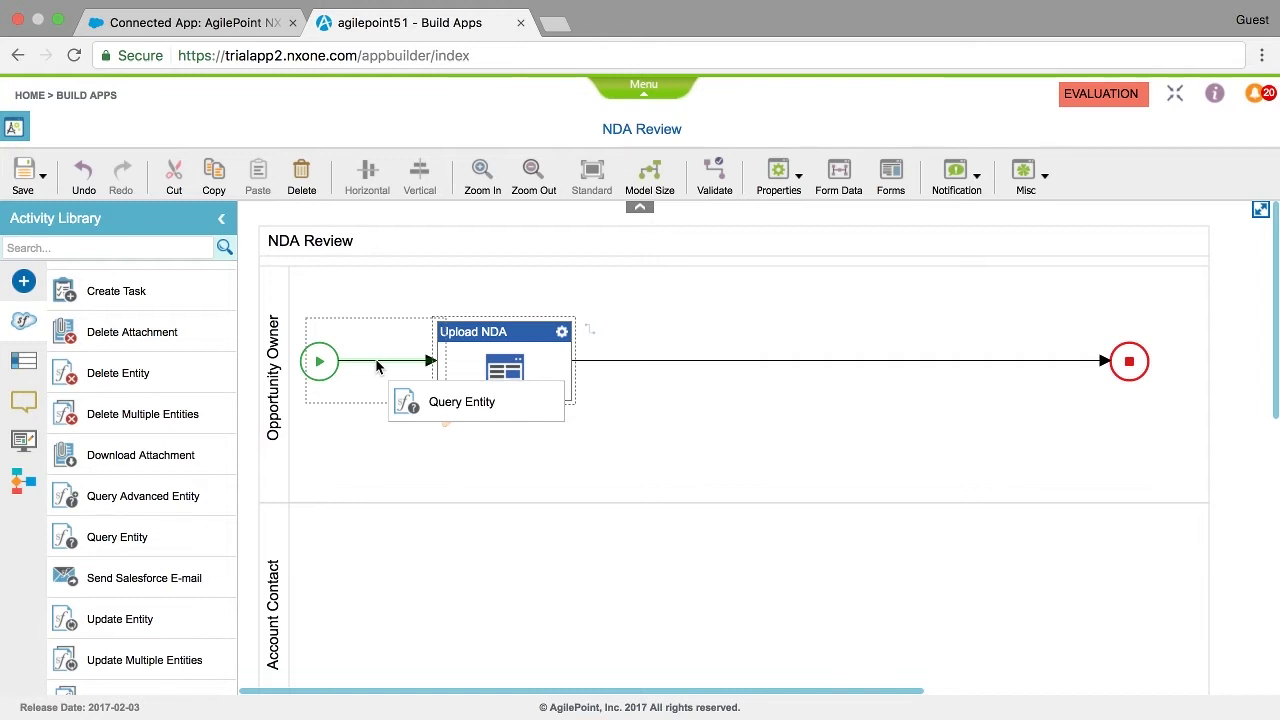
left_click_drag(377, 367, 377, 367)
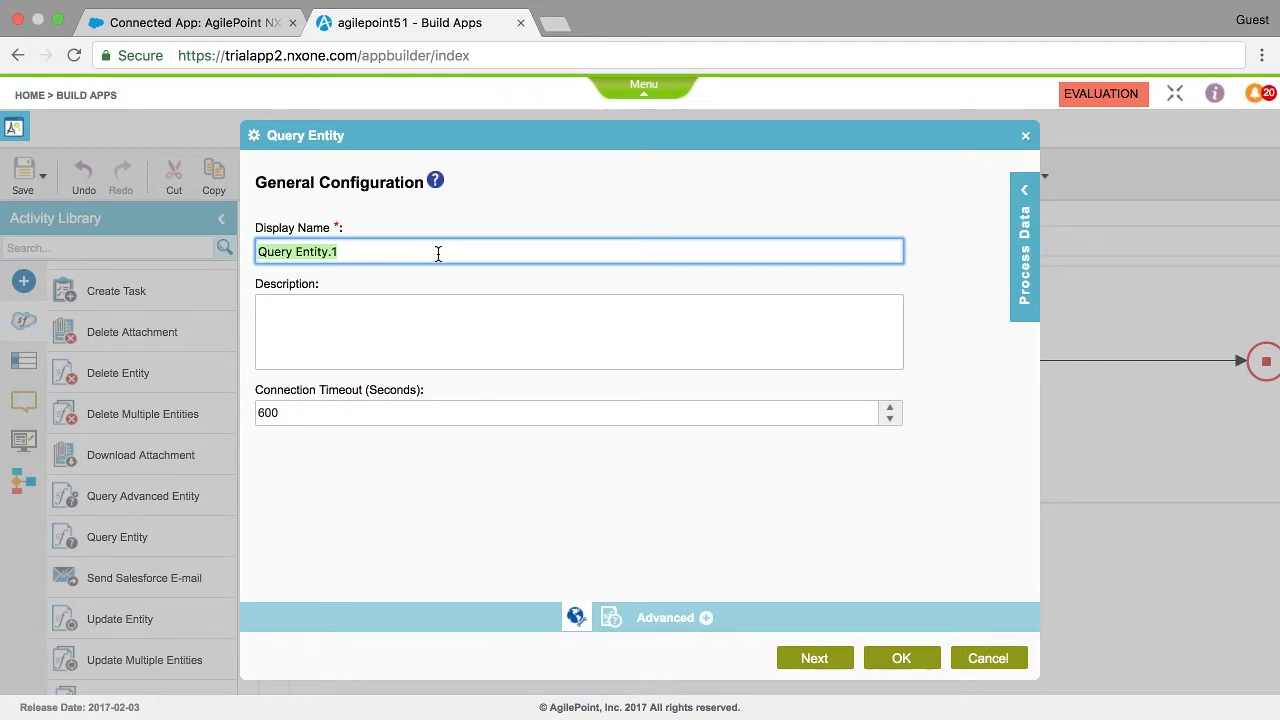
type("Get Opportunity Owner")
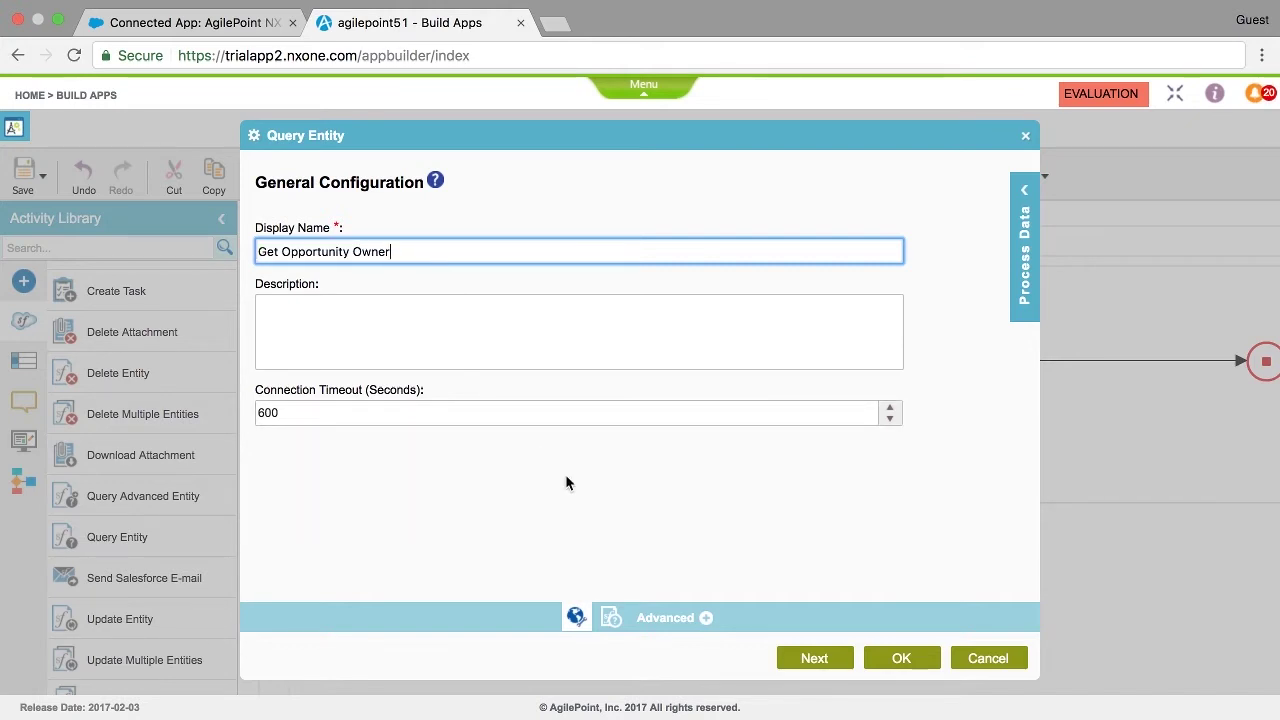
left_click(810, 661)
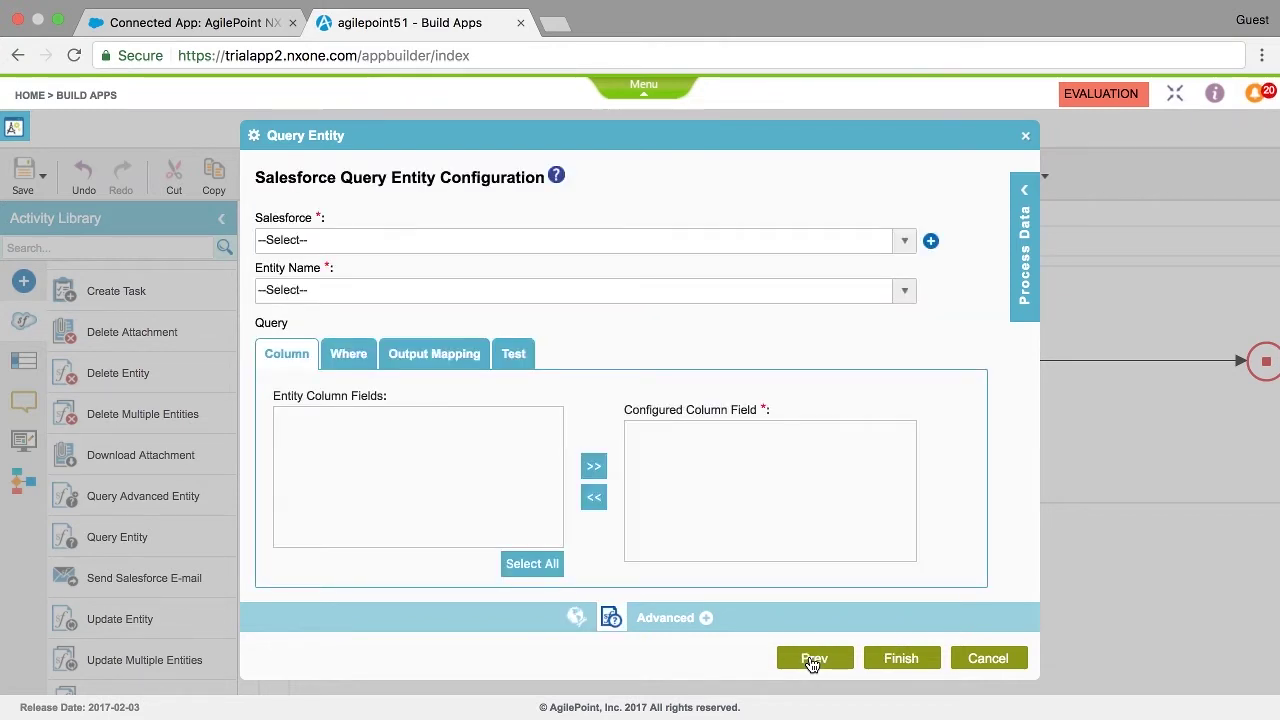
Set the query's Salesforce connection to NDA Review (Global) and its entity to User.
left_click(812, 660)
left_click(566, 246)
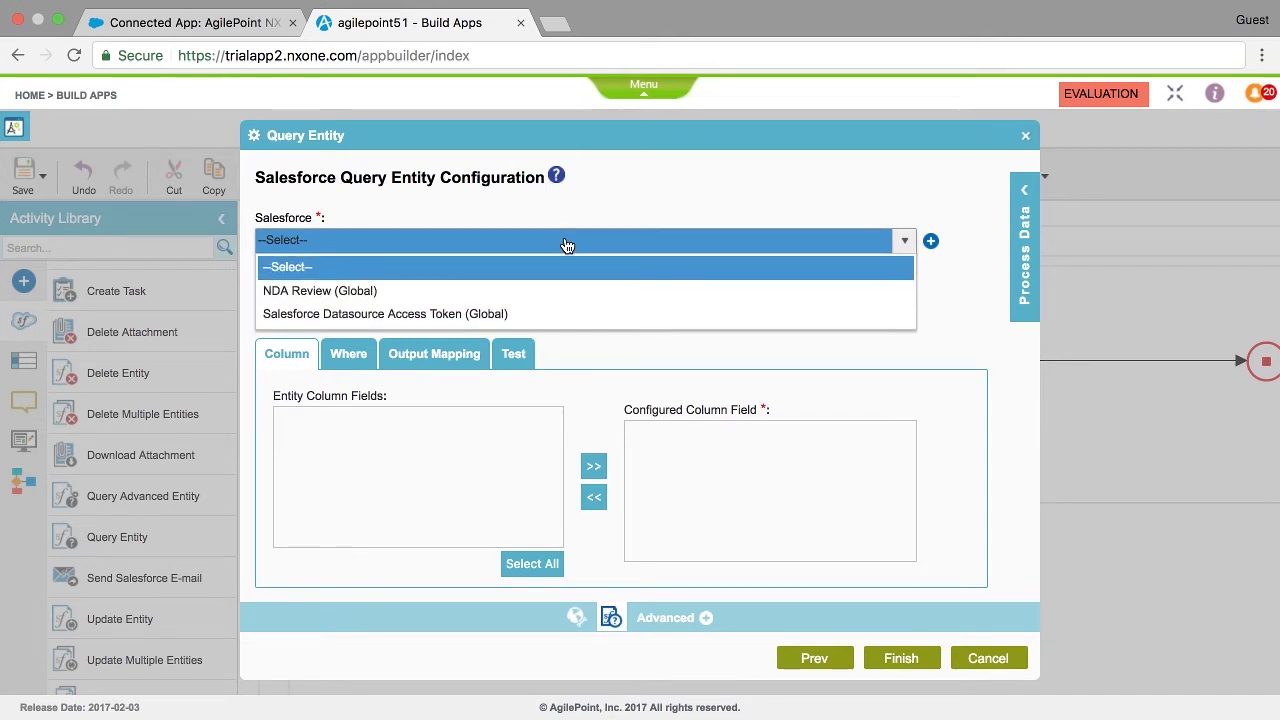
left_click(381, 292)
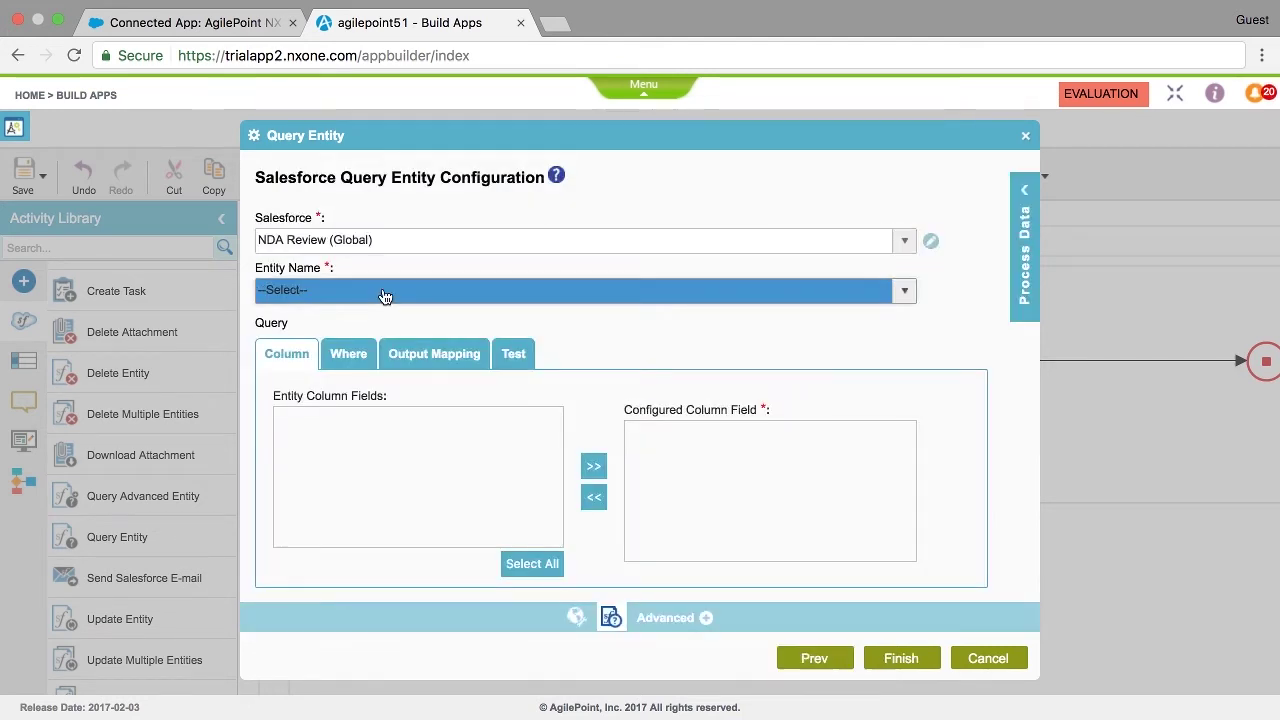
left_click(385, 293)
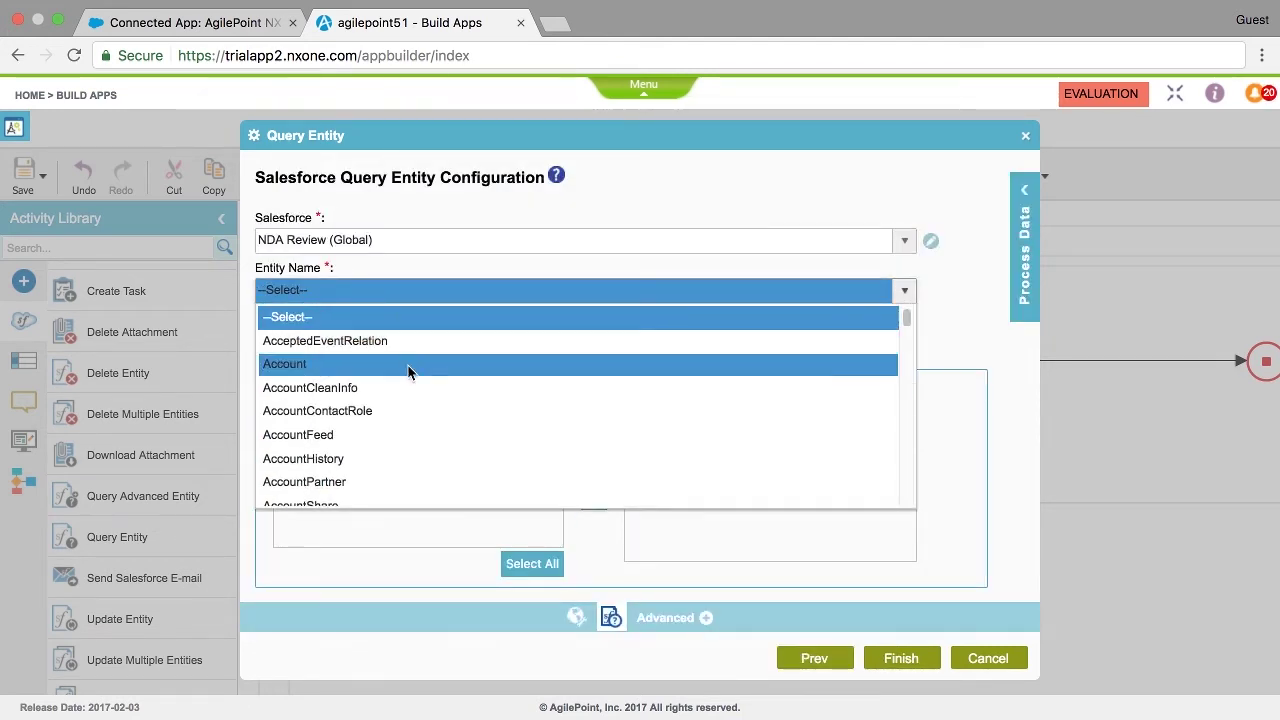
scroll(427, 418, "down", 20)
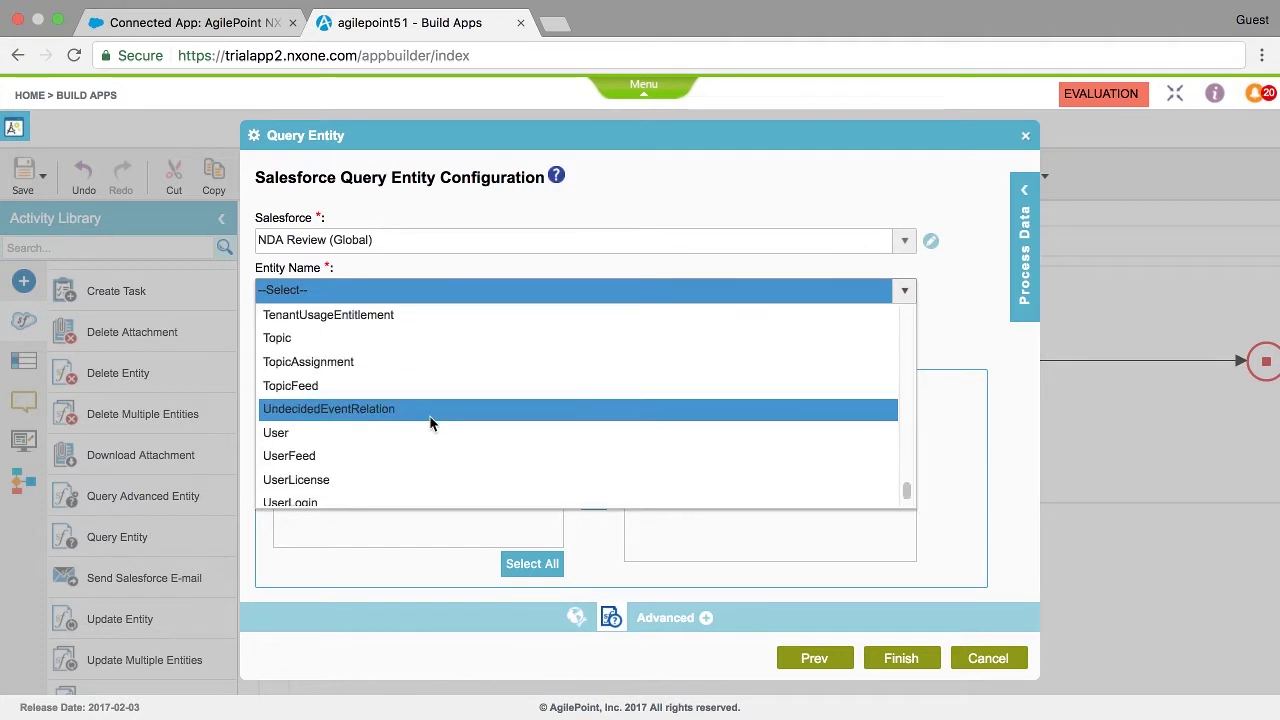
left_click(297, 434)
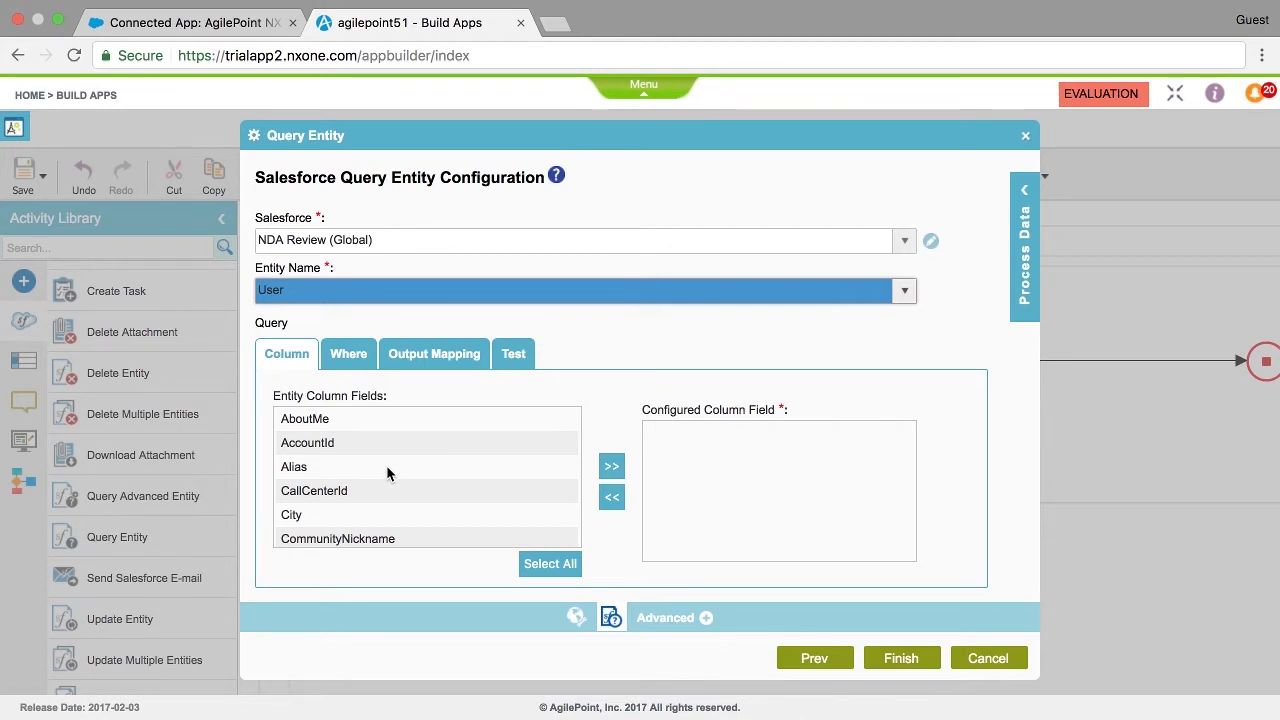
Add the Username field of the User entity to the query's configured columns.
scroll(388, 472, "down", 15)
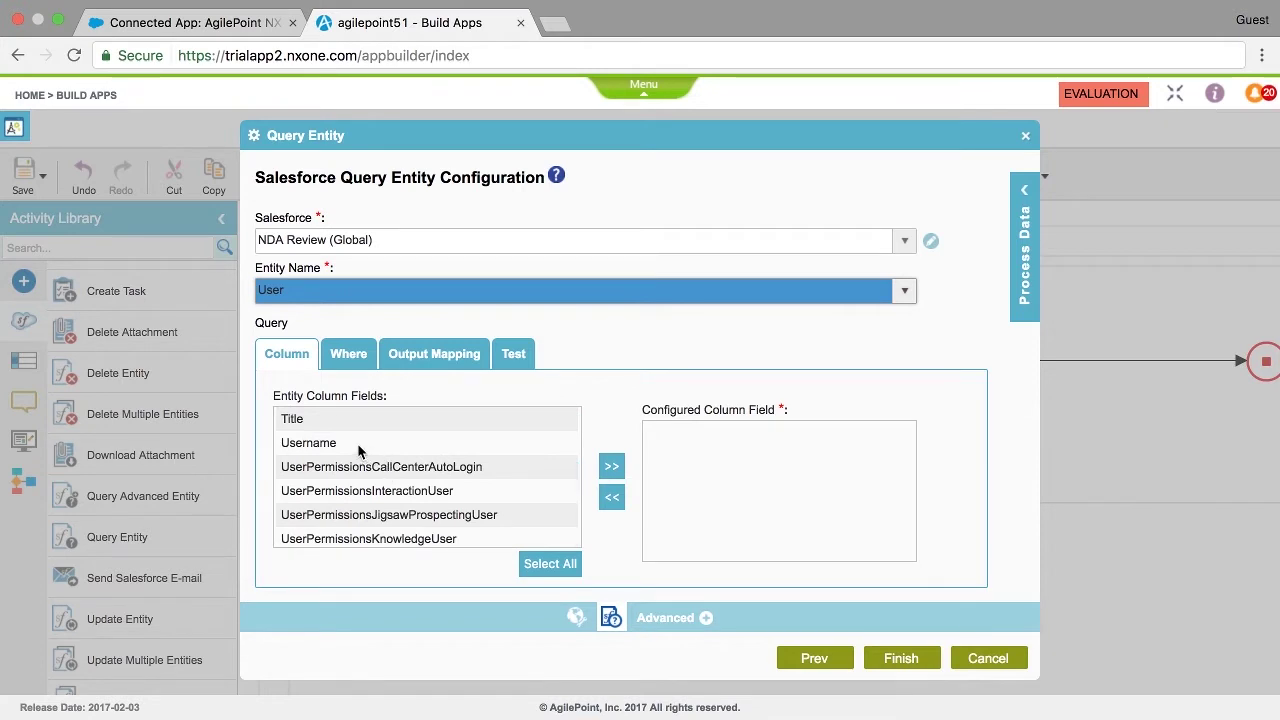
left_click(326, 442)
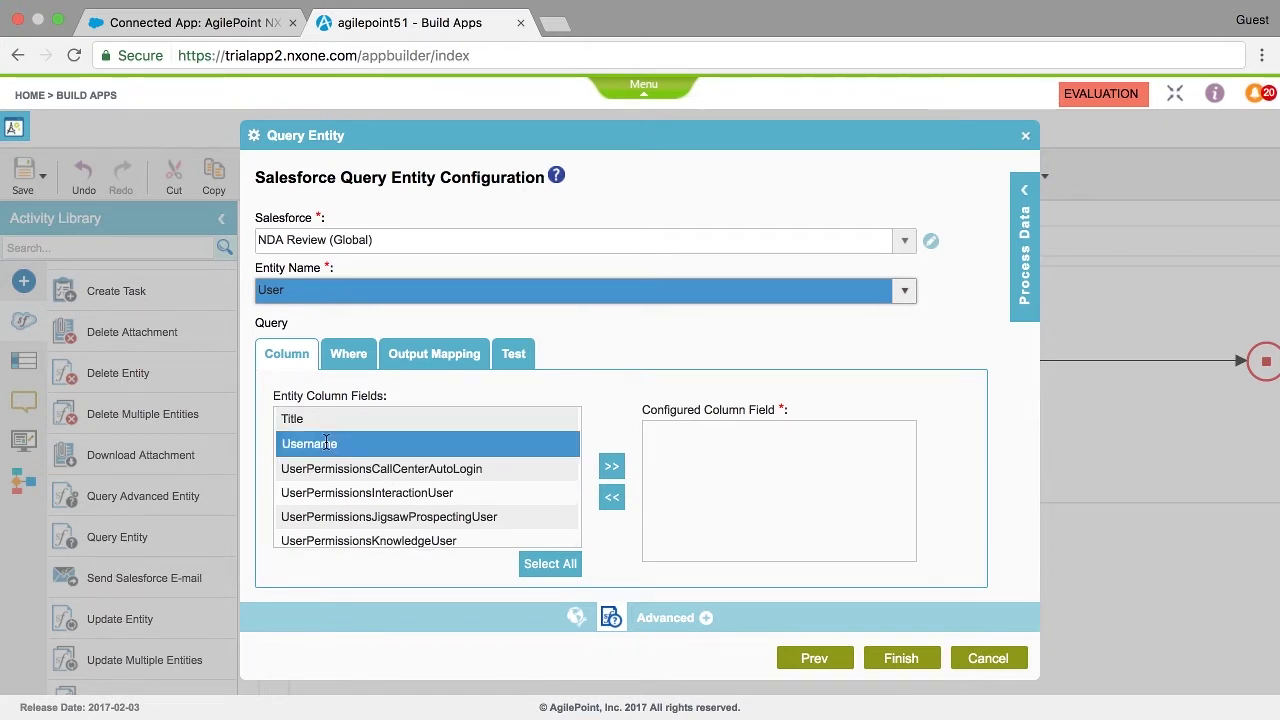
left_click(612, 468)
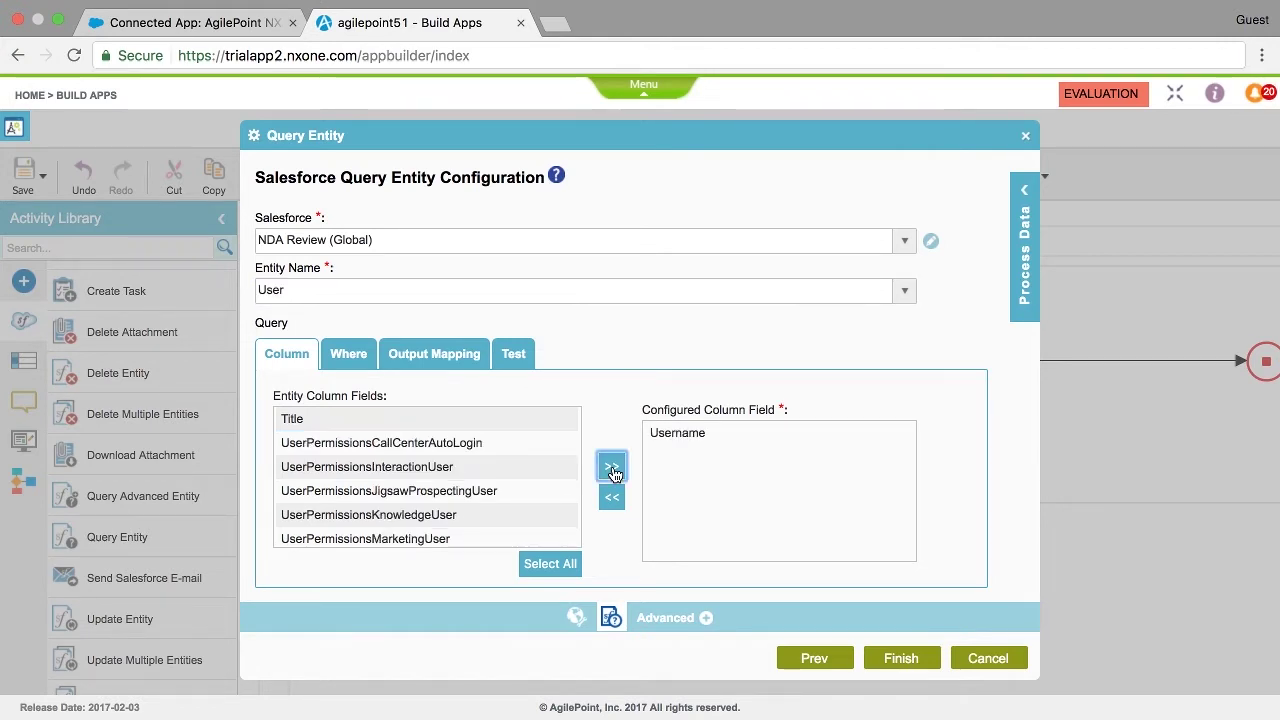
Choose Id as the column for the query's Where condition.
left_click(350, 358)
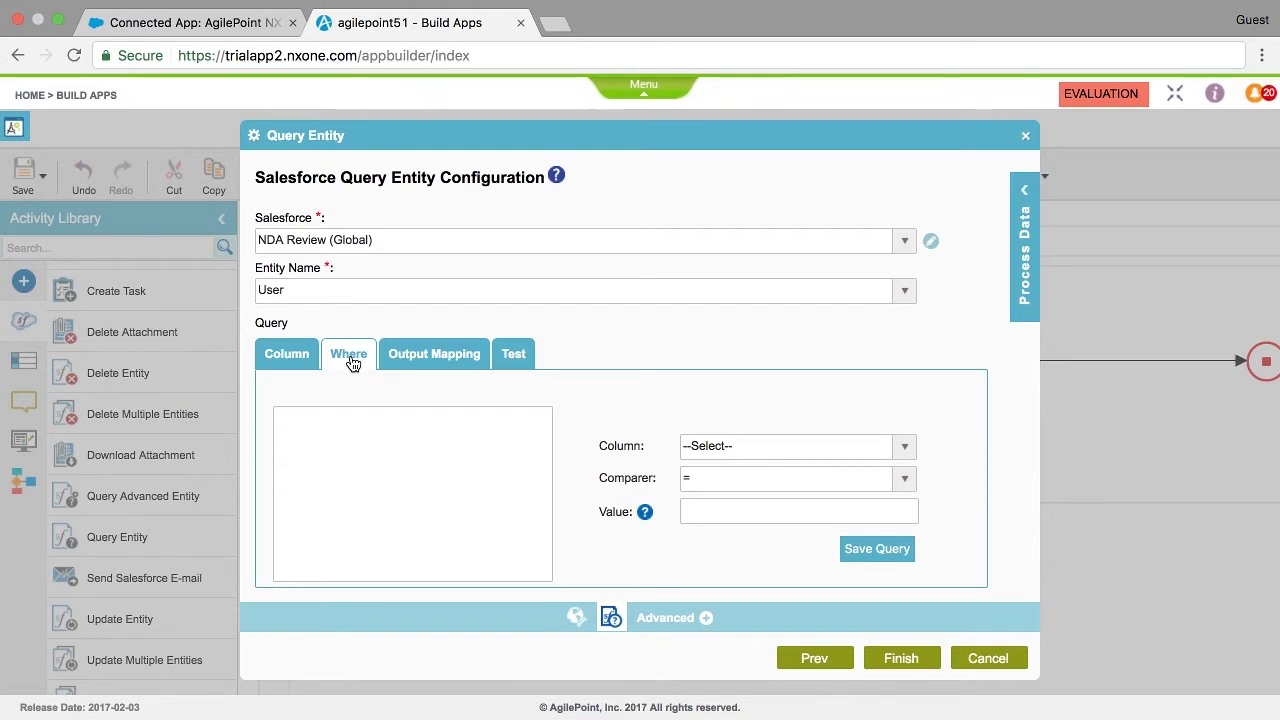
left_click(702, 460)
left_click(760, 455)
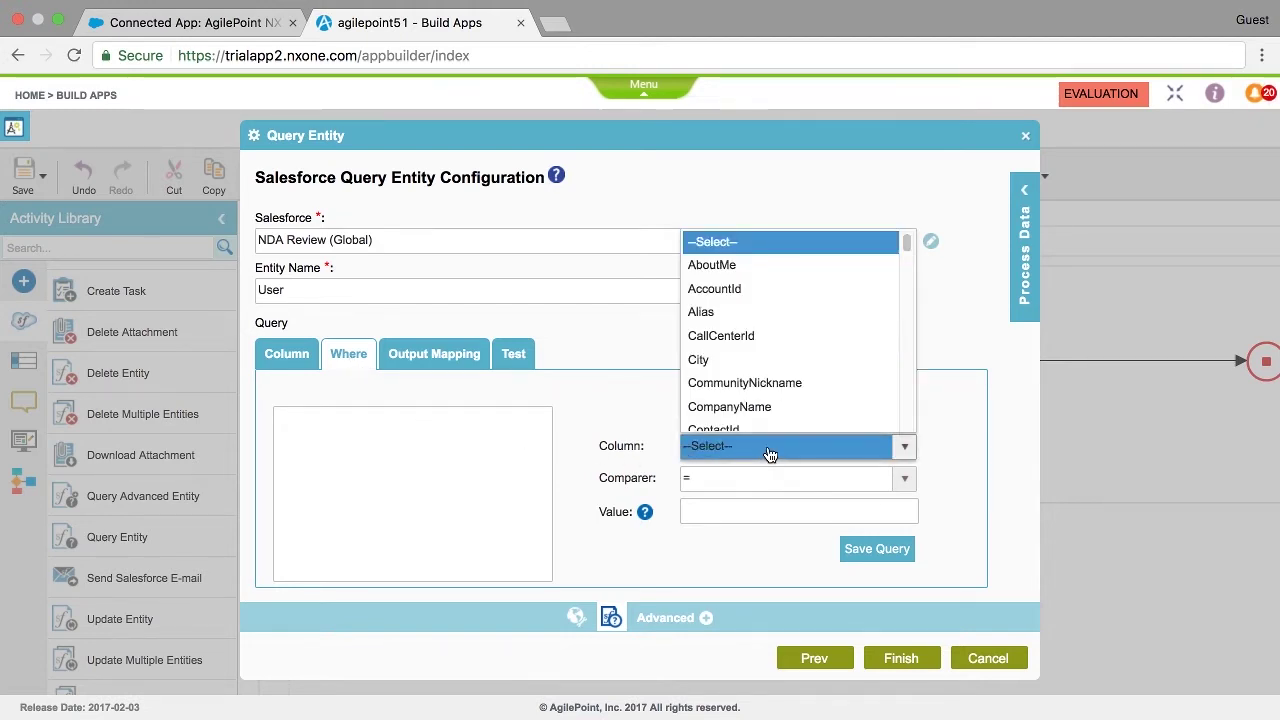
scroll(787, 382, "down", 5)
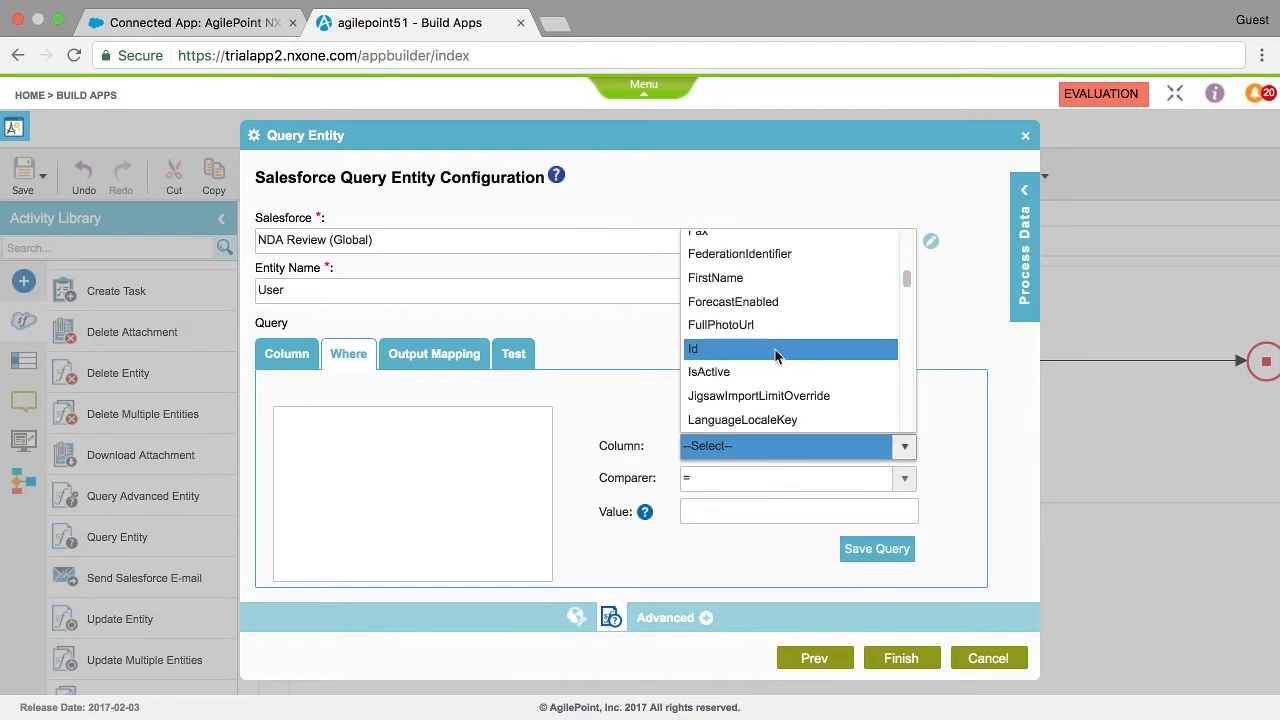
left_click(776, 349)
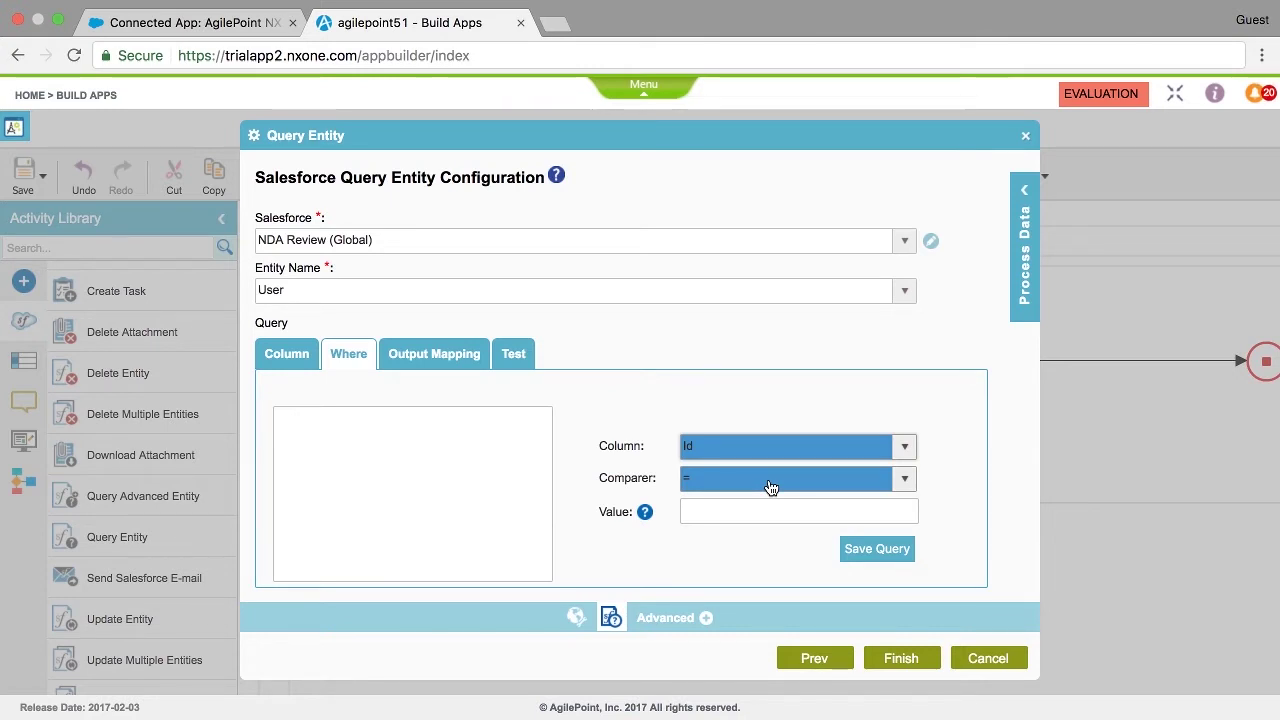
Map the condition's value to OwnerId of the Opportunity in the external data source, and save the query.
left_click(1024, 191)
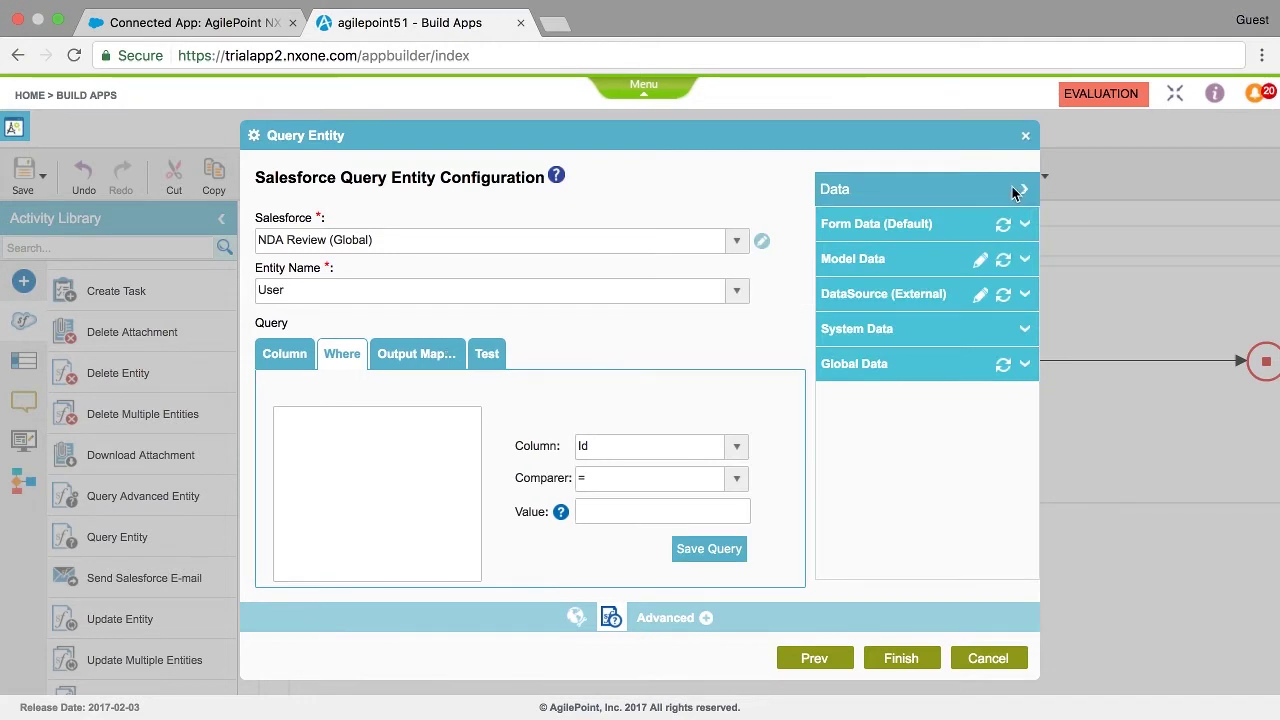
left_click(884, 297)
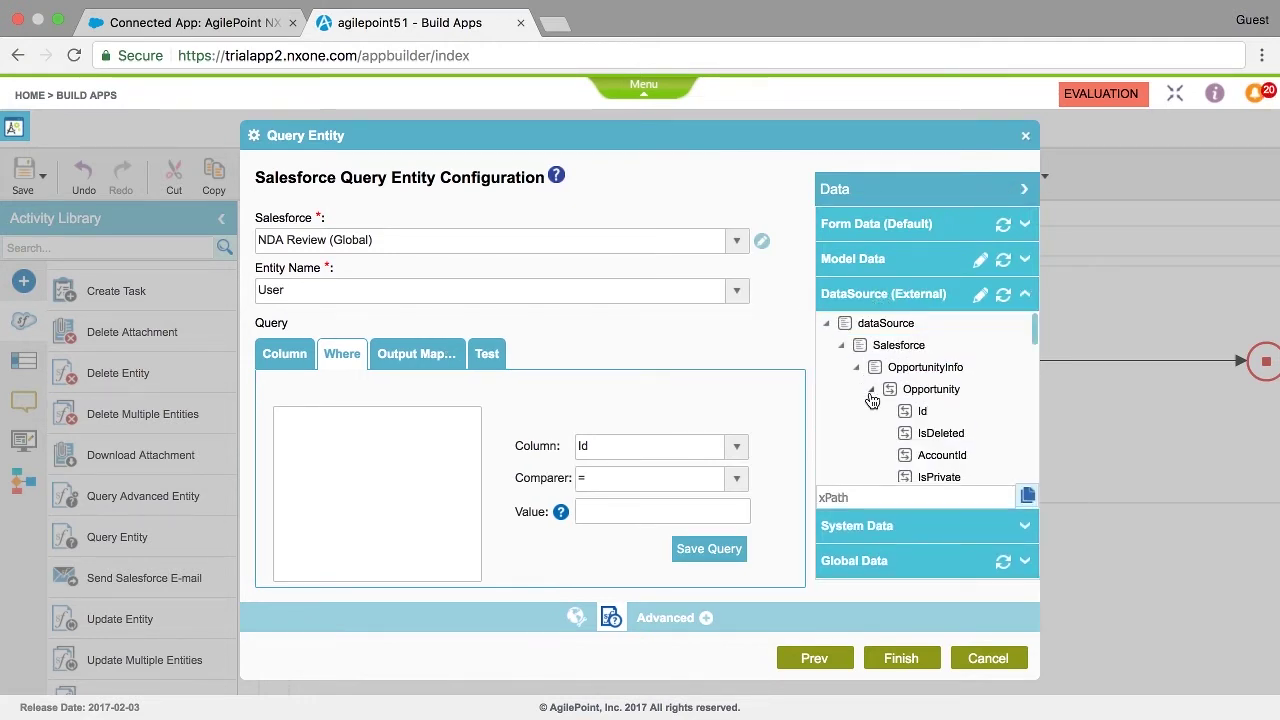
scroll(881, 426, "down", 5)
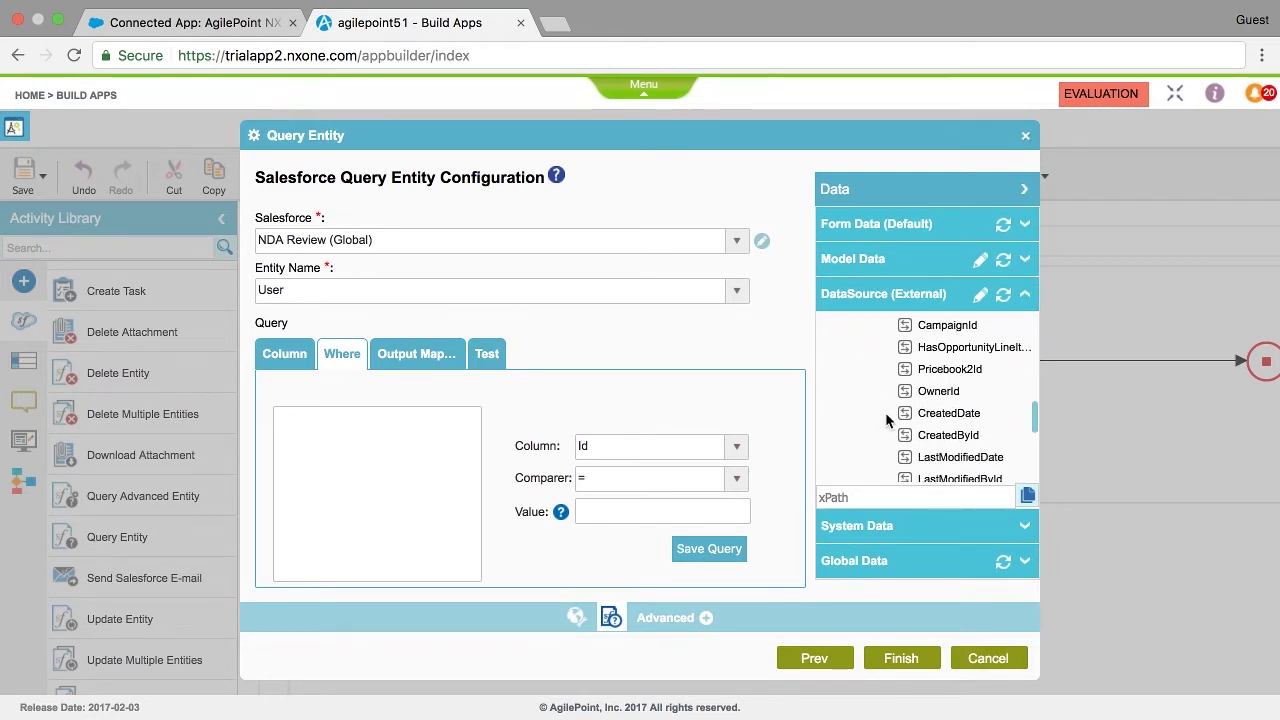
left_click(882, 395)
left_click_drag(880, 399, 650, 512)
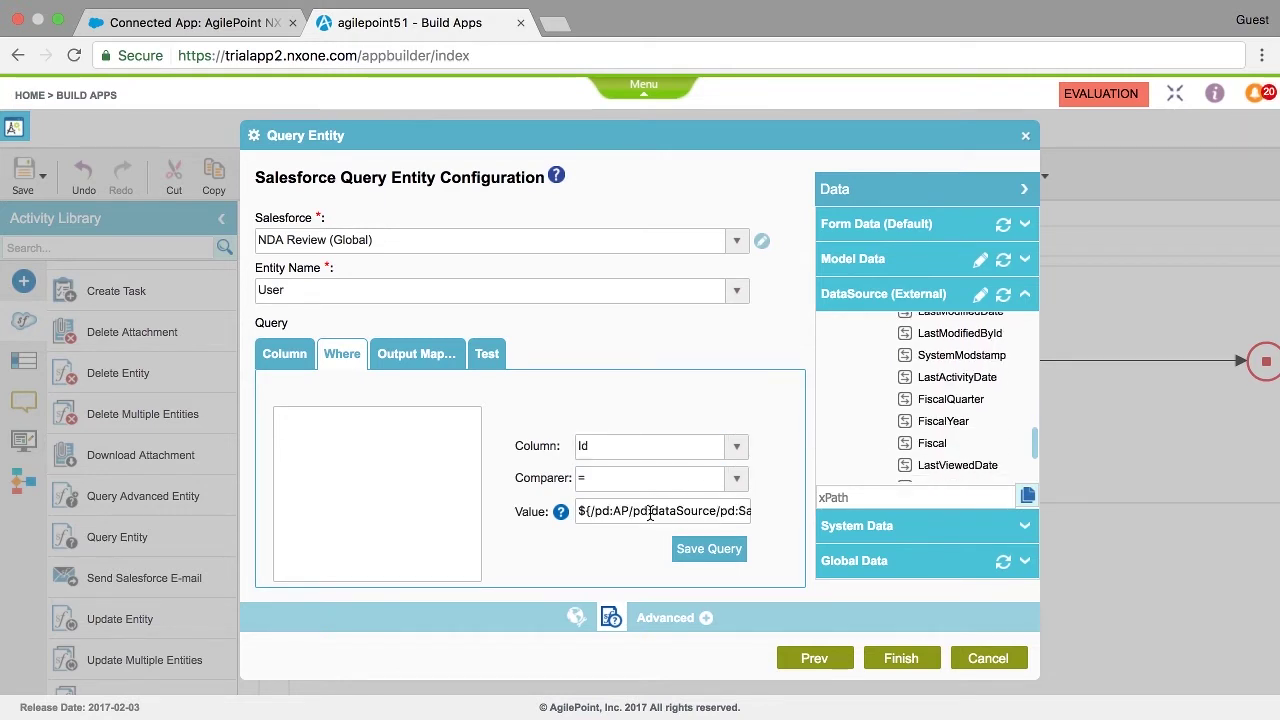
left_click(698, 556)
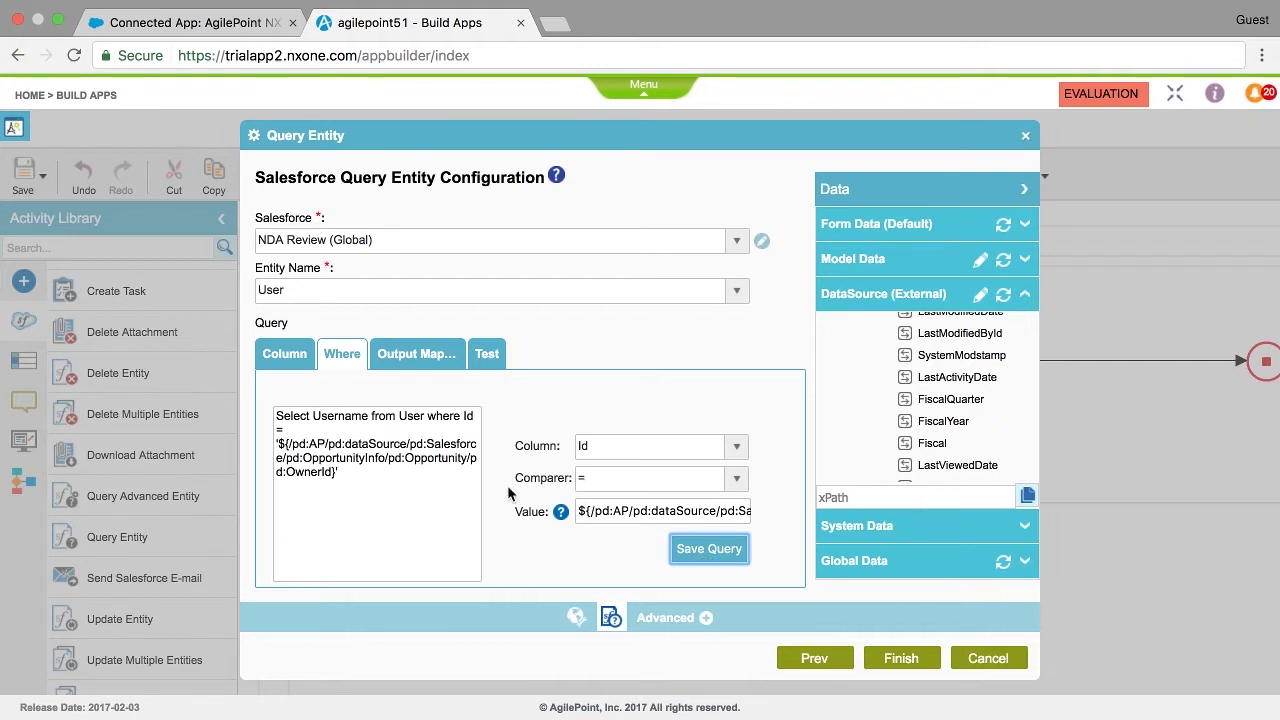
Map the query's Username output to the OpportunityOwner process field and return to the query configuration.
left_click(426, 362)
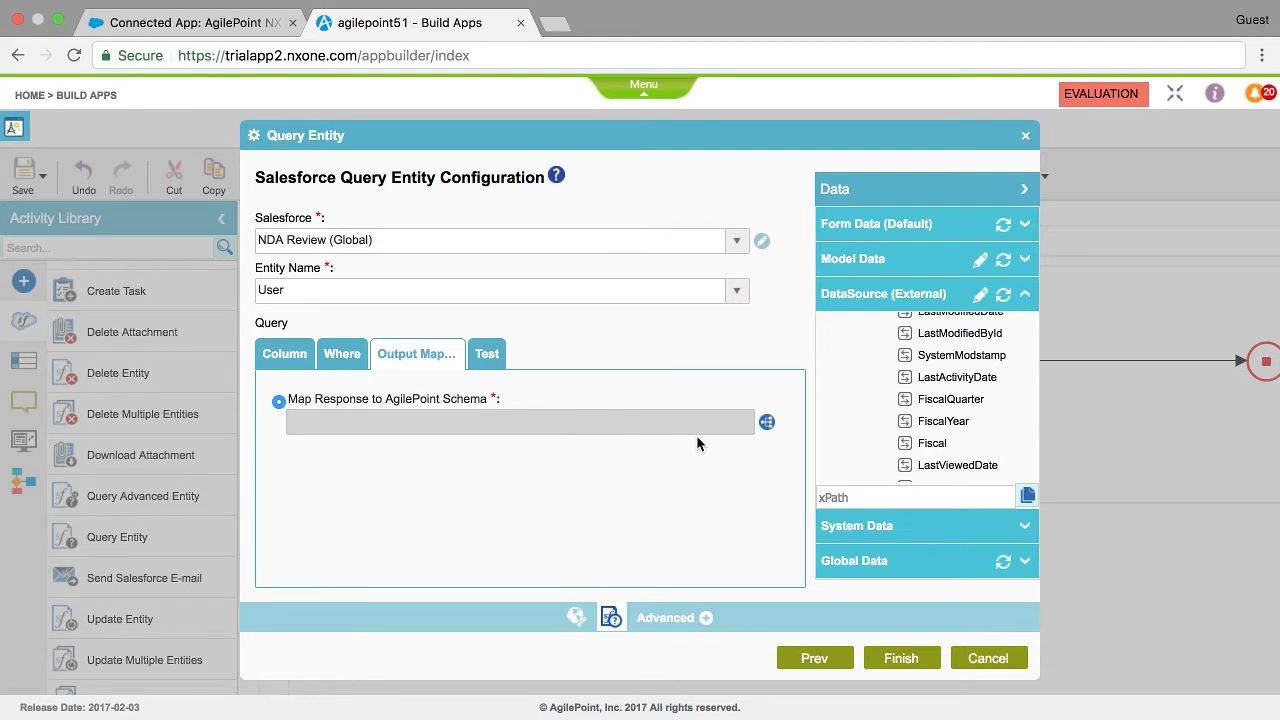
left_click(767, 423)
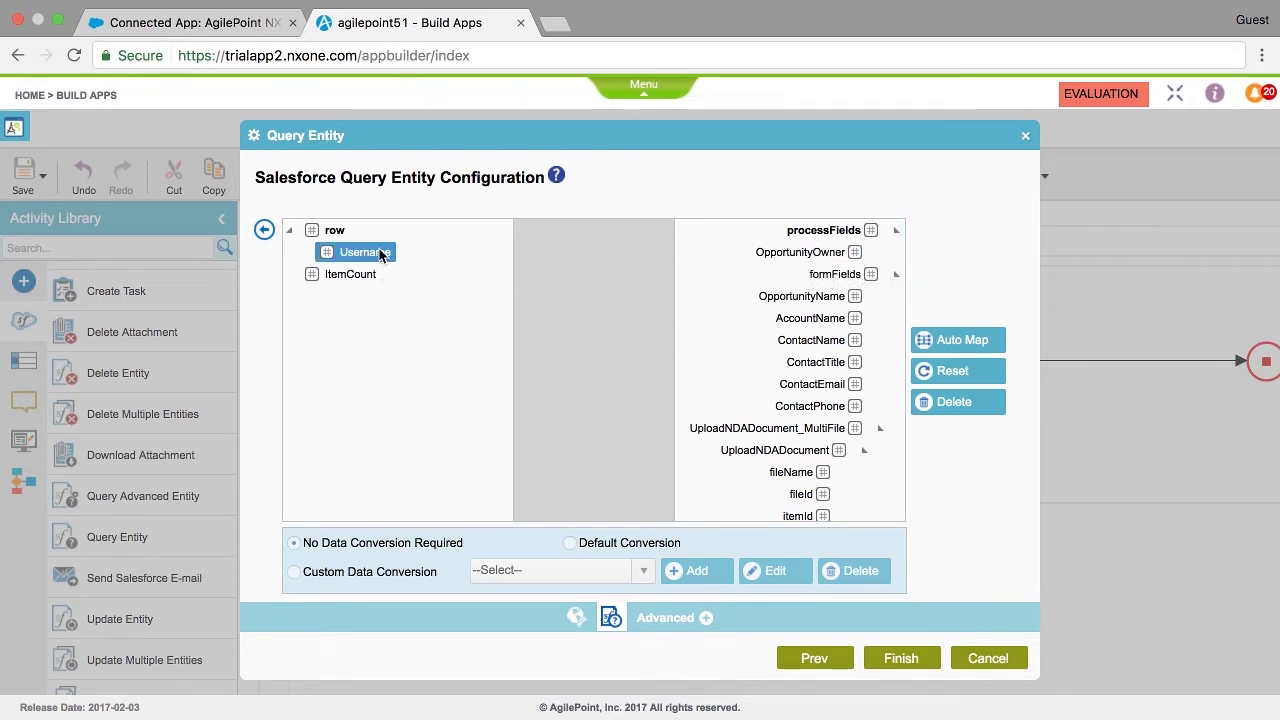
left_click_drag(380, 255, 782, 258)
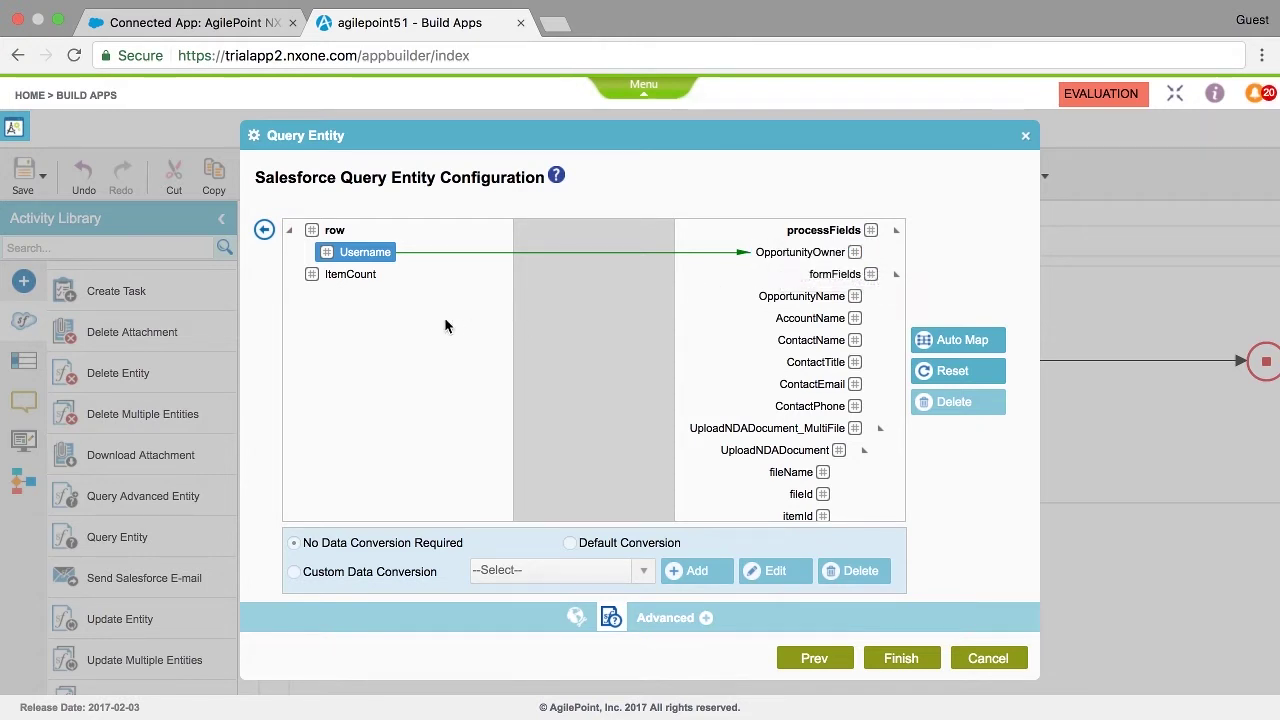
left_click(264, 231)
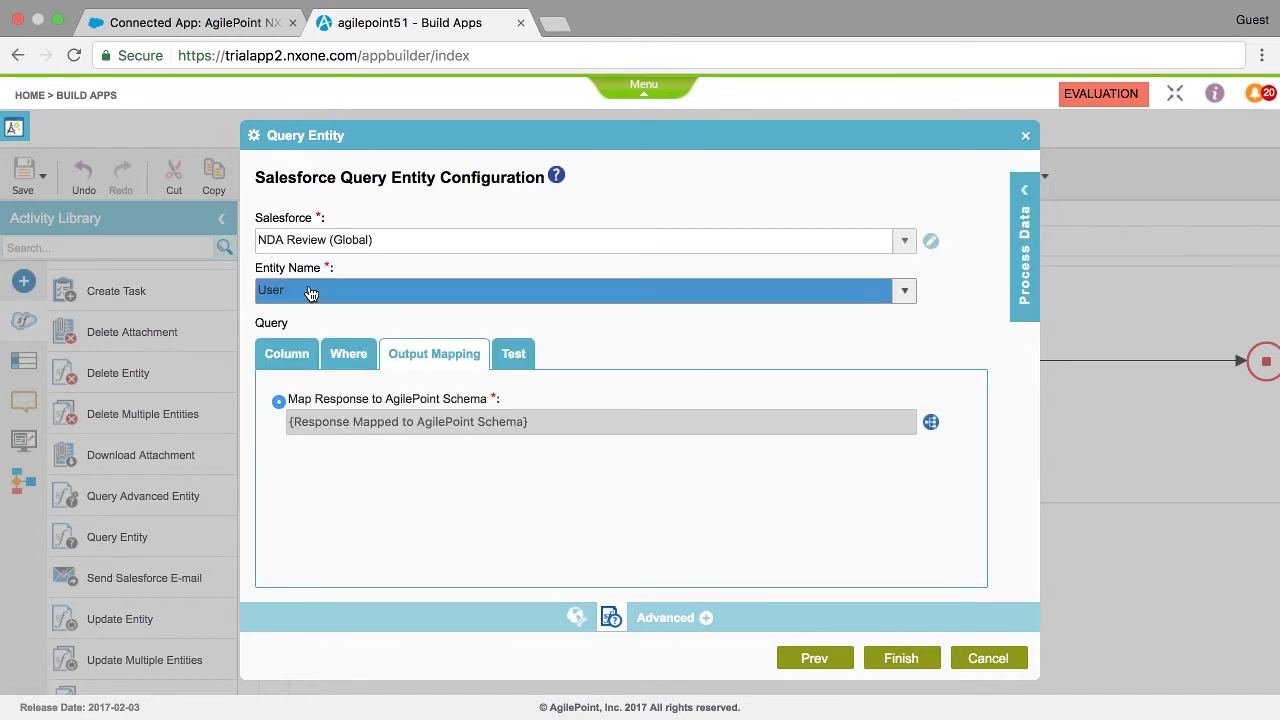
Execute the query as a test, then switch to Salesforce and open the Burlington Textiles Weaving Plant Generator opportunity.
left_click(514, 356)
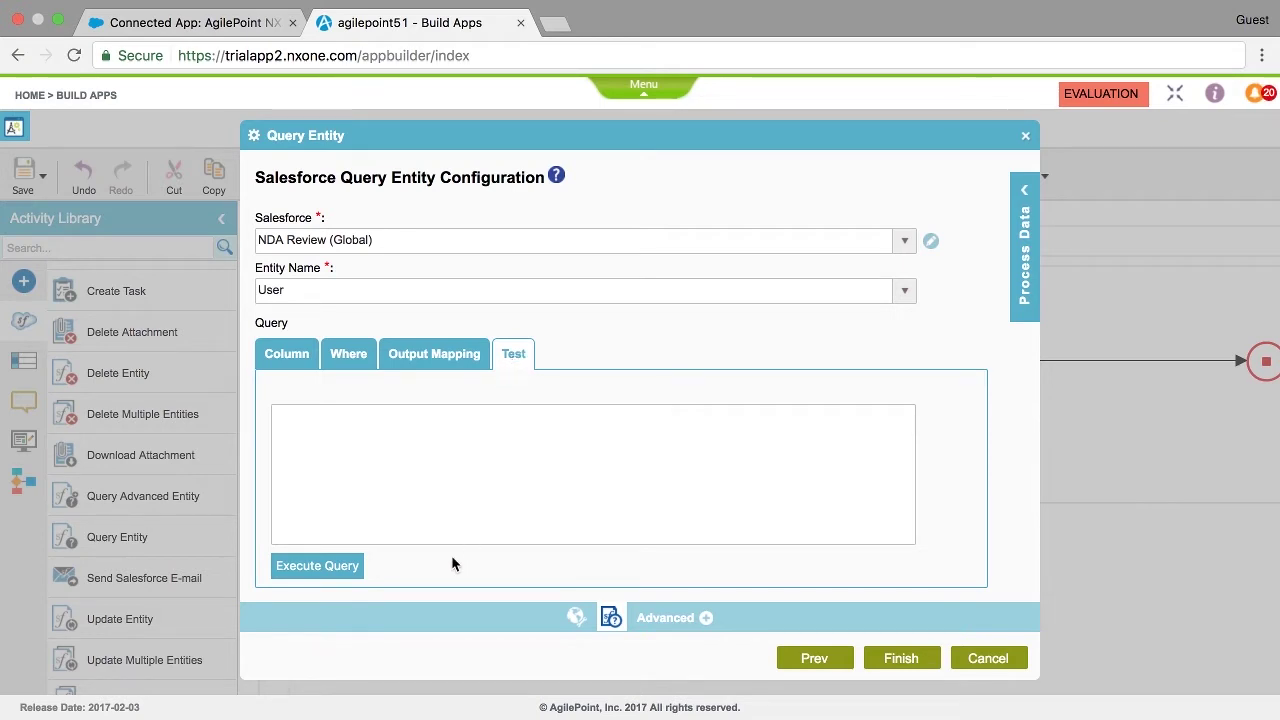
left_click(318, 568)
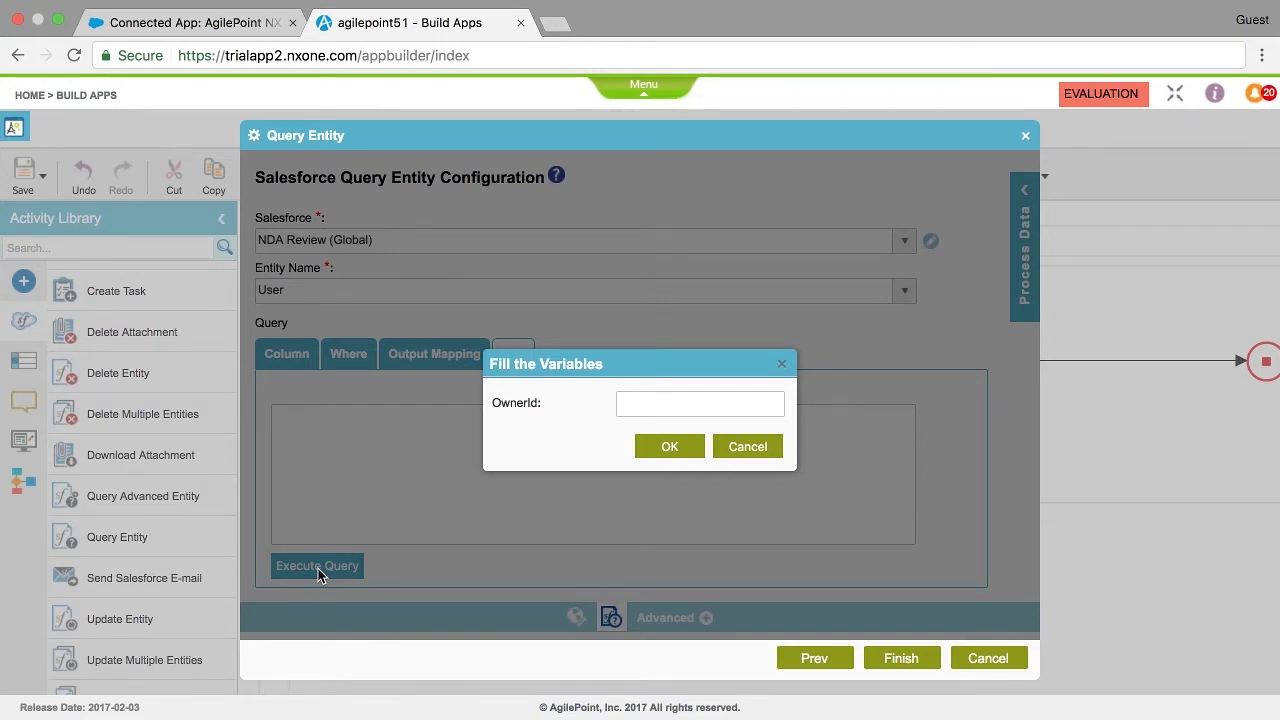
left_click(193, 27)
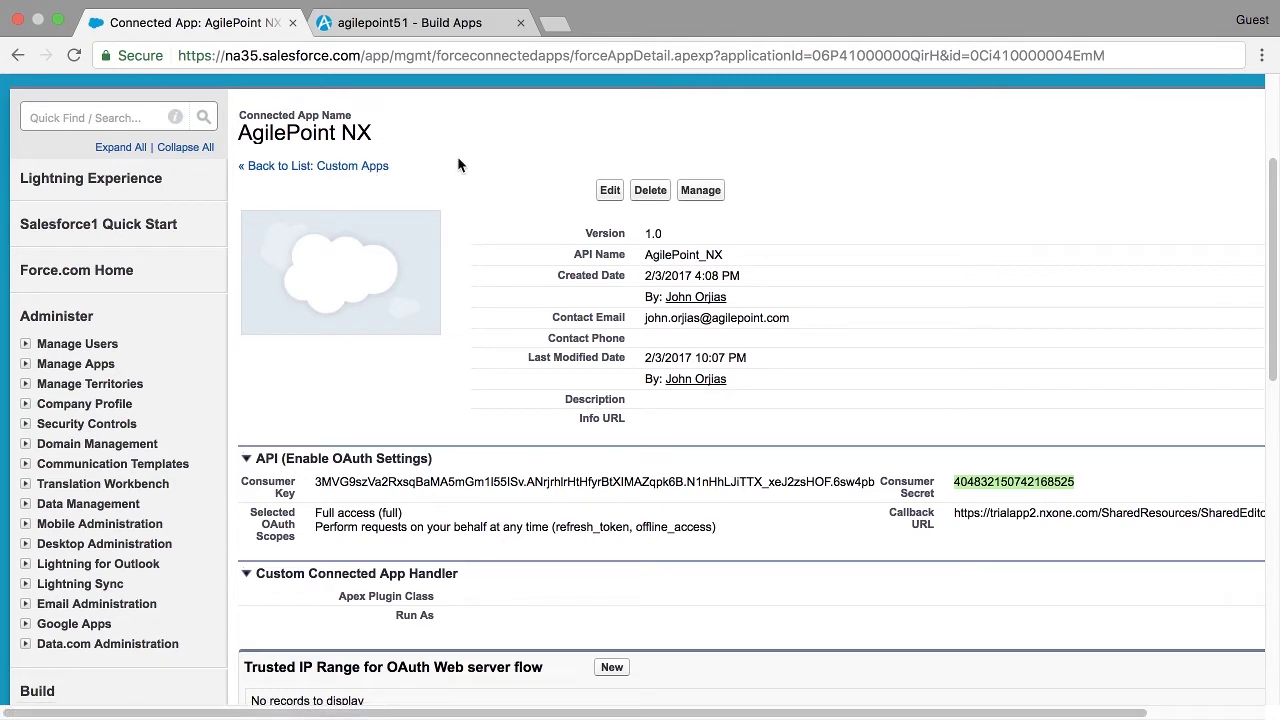
scroll(457, 160, "up", 5)
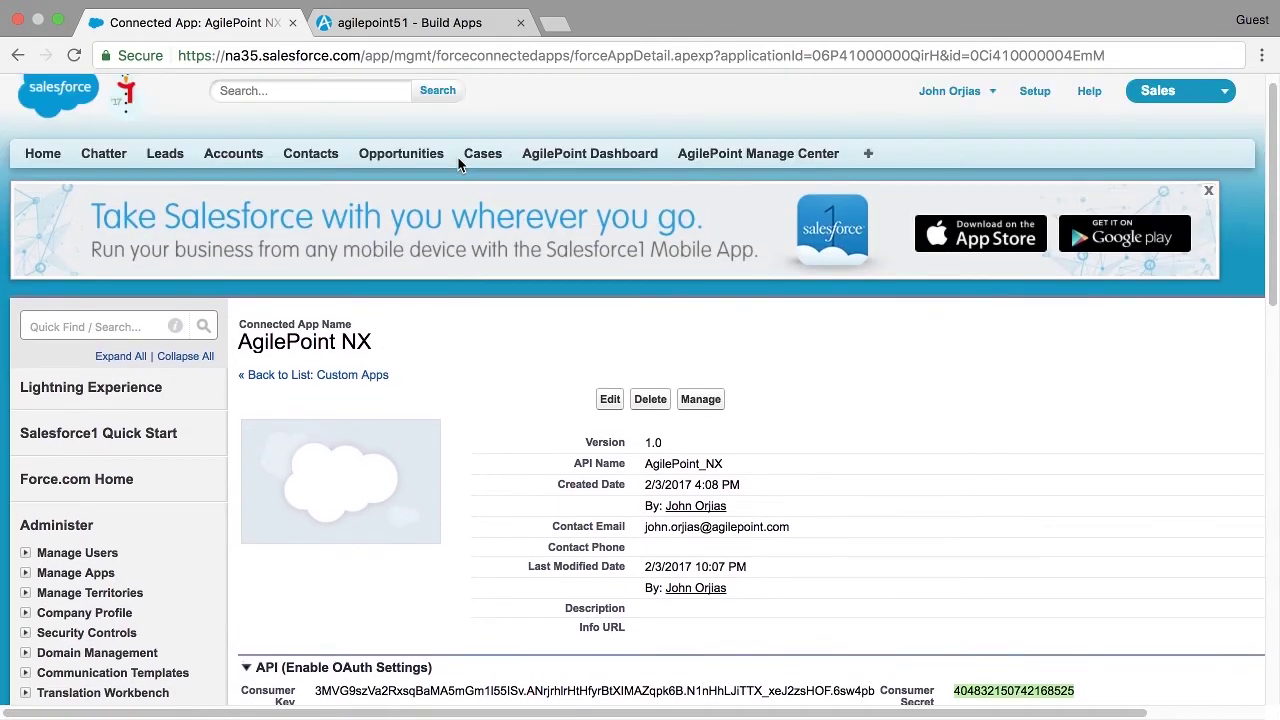
left_click(401, 156)
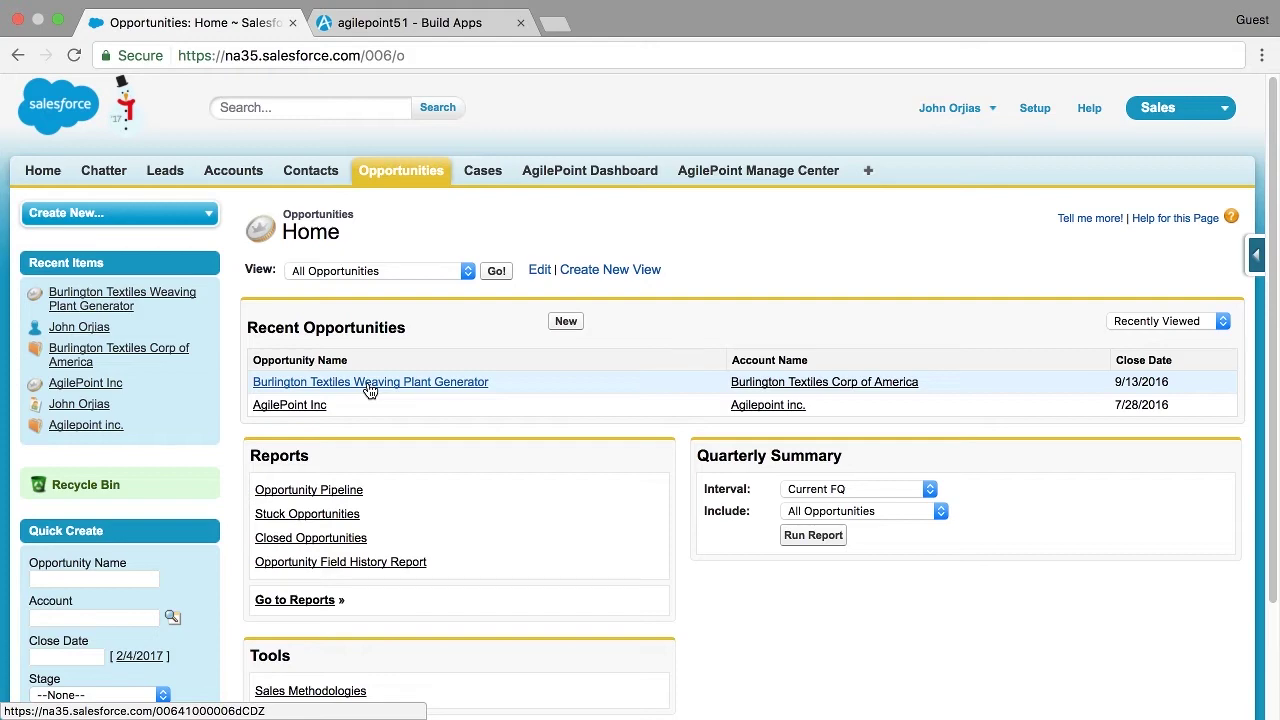
left_click(369, 390)
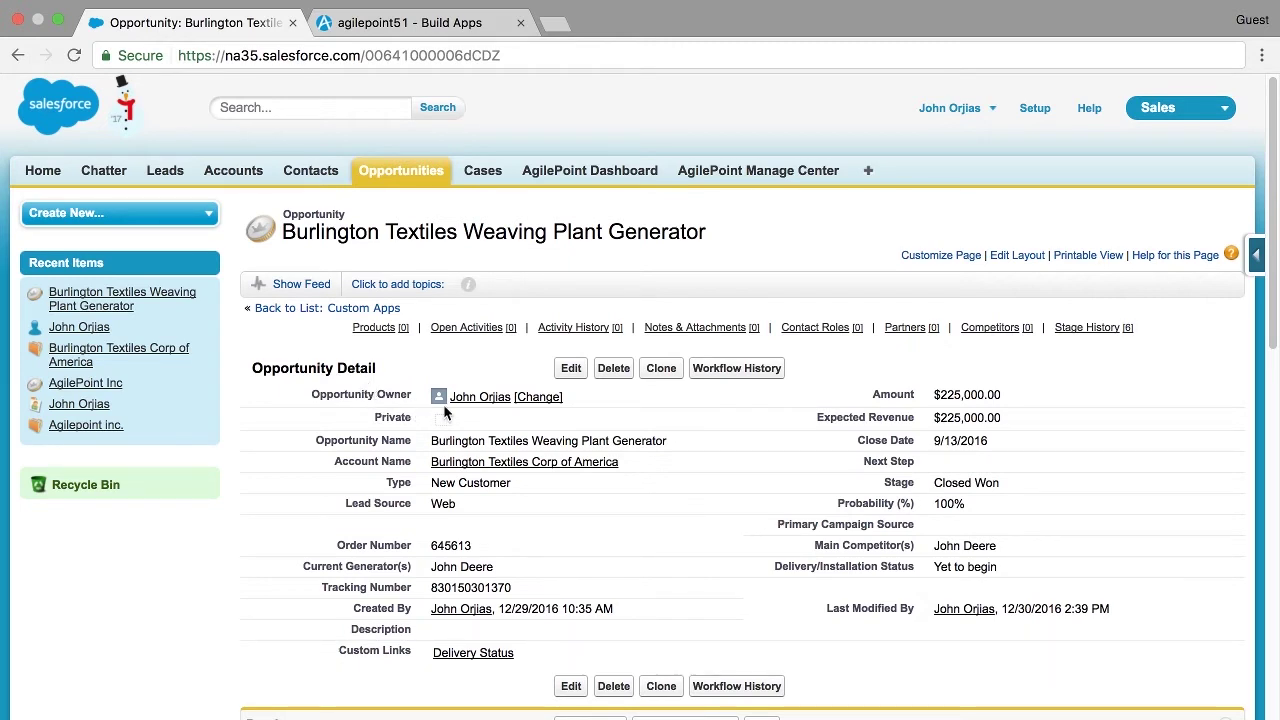
Open the opportunity owner's profile and copy the user ID from the page address.
mouse_move(480, 410)
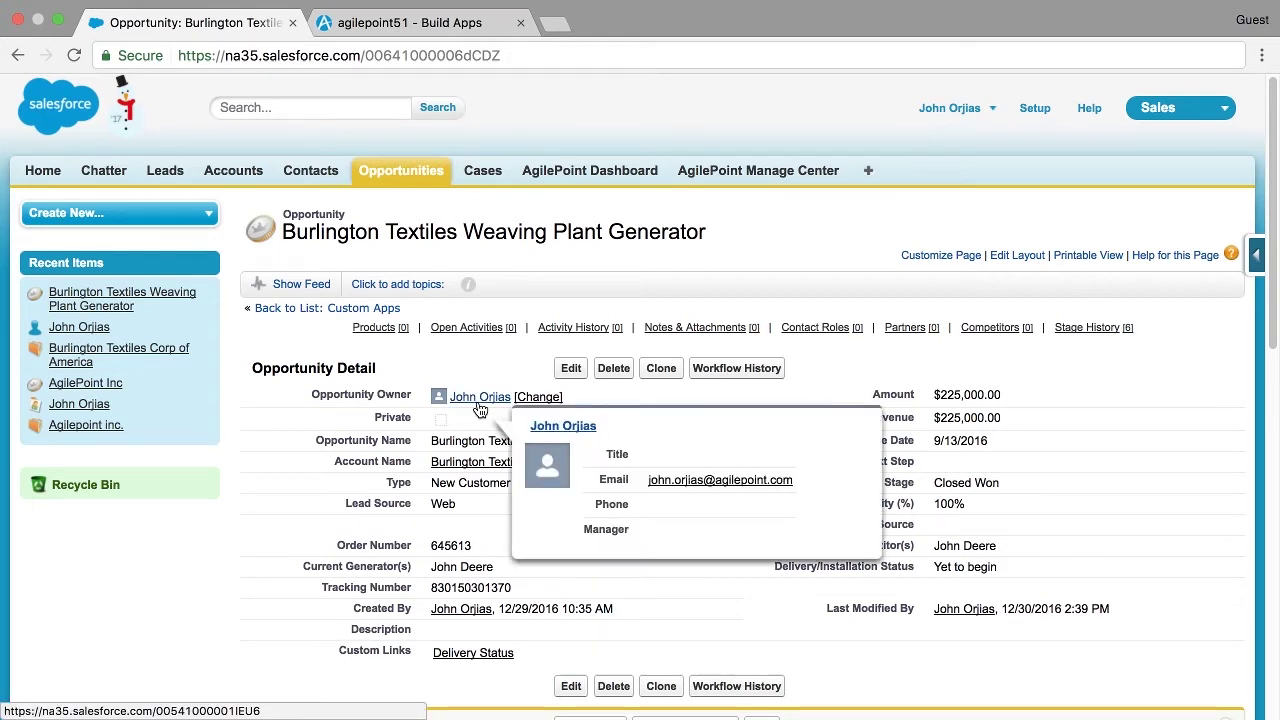
left_click(480, 402)
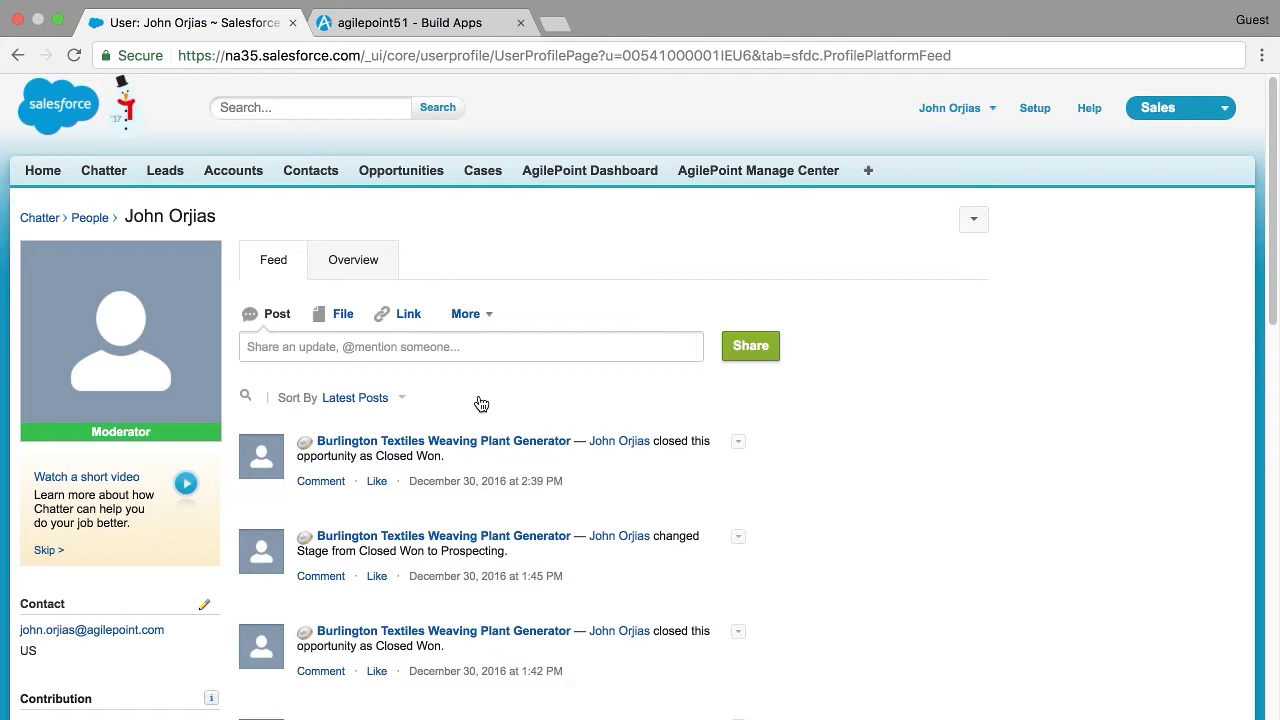
left_click(658, 57)
double_click(656, 57)
key("super+c")
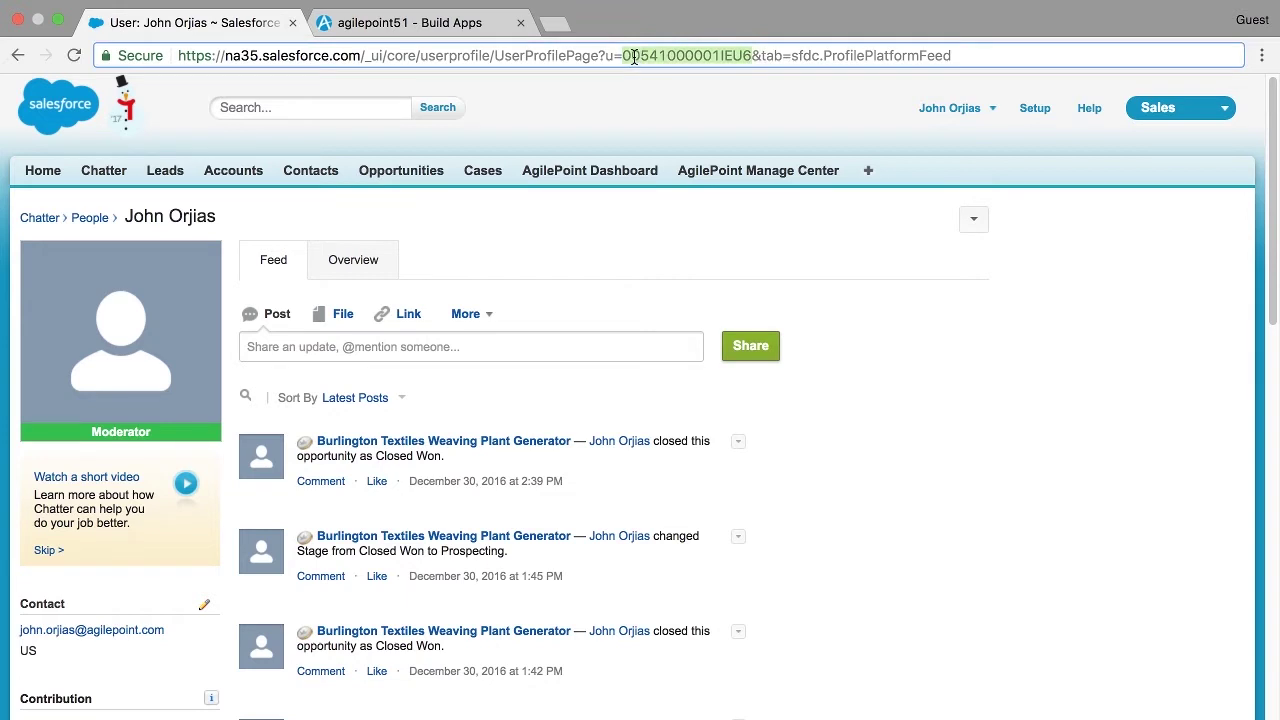
Switch back to AgilePoint NX, supply the copied user ID as OwnerId, run the test and view the result as formatted data.
left_click(401, 30)
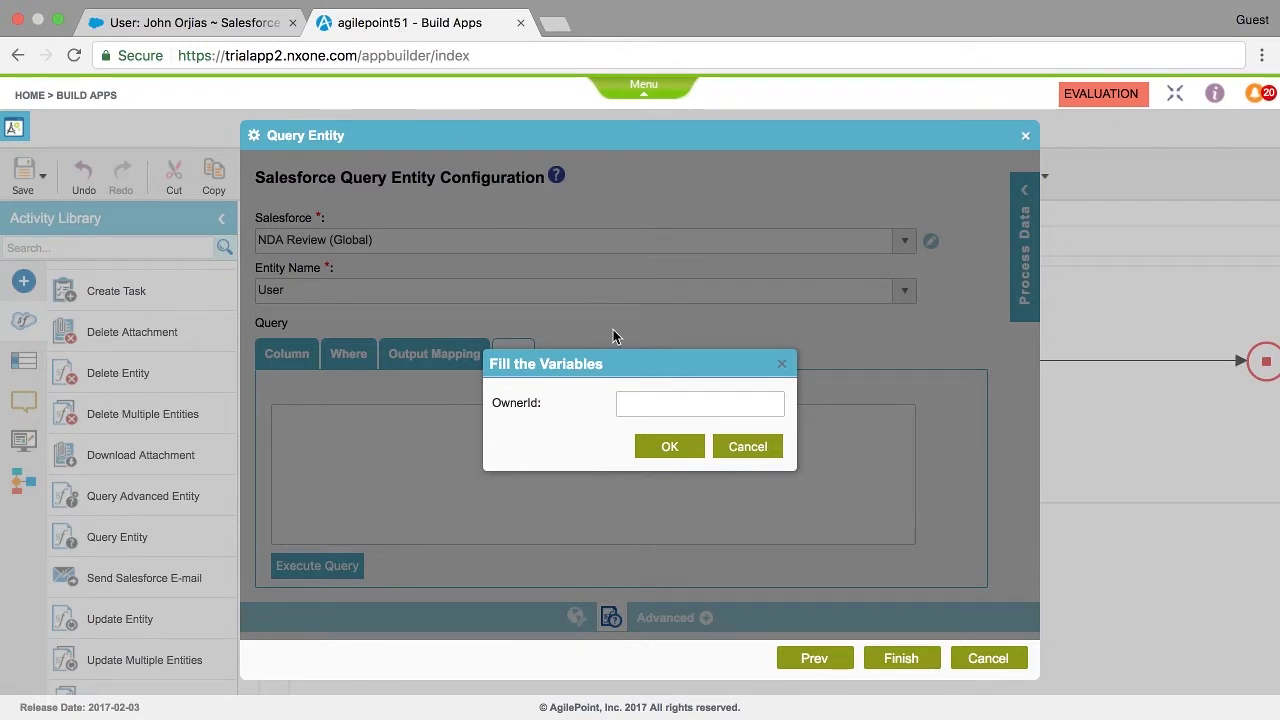
left_click(652, 403)
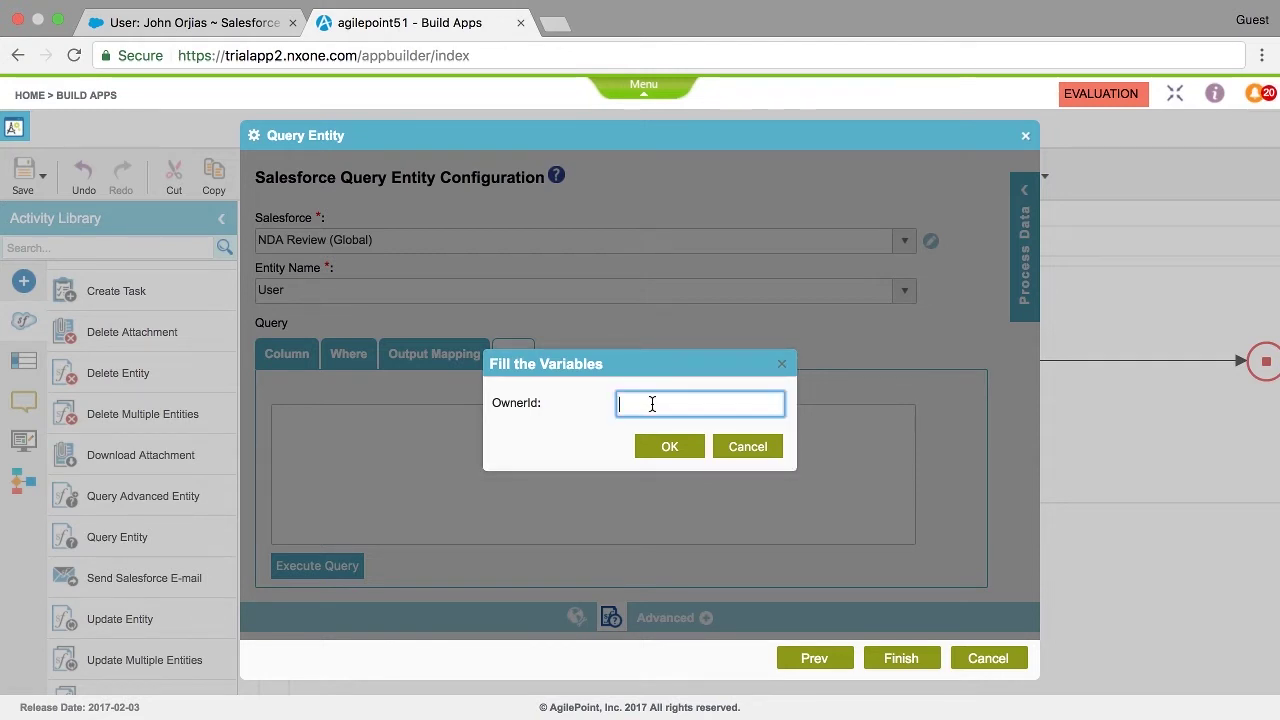
key("super+v")
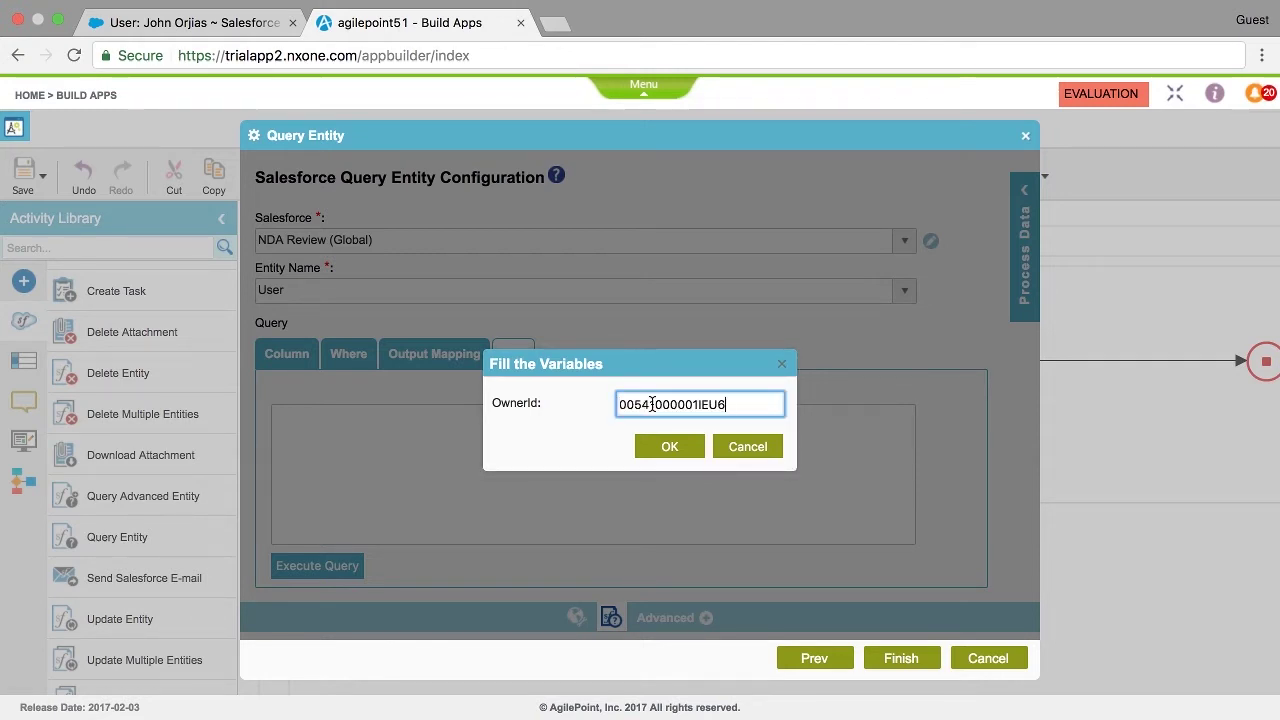
left_click(669, 450)
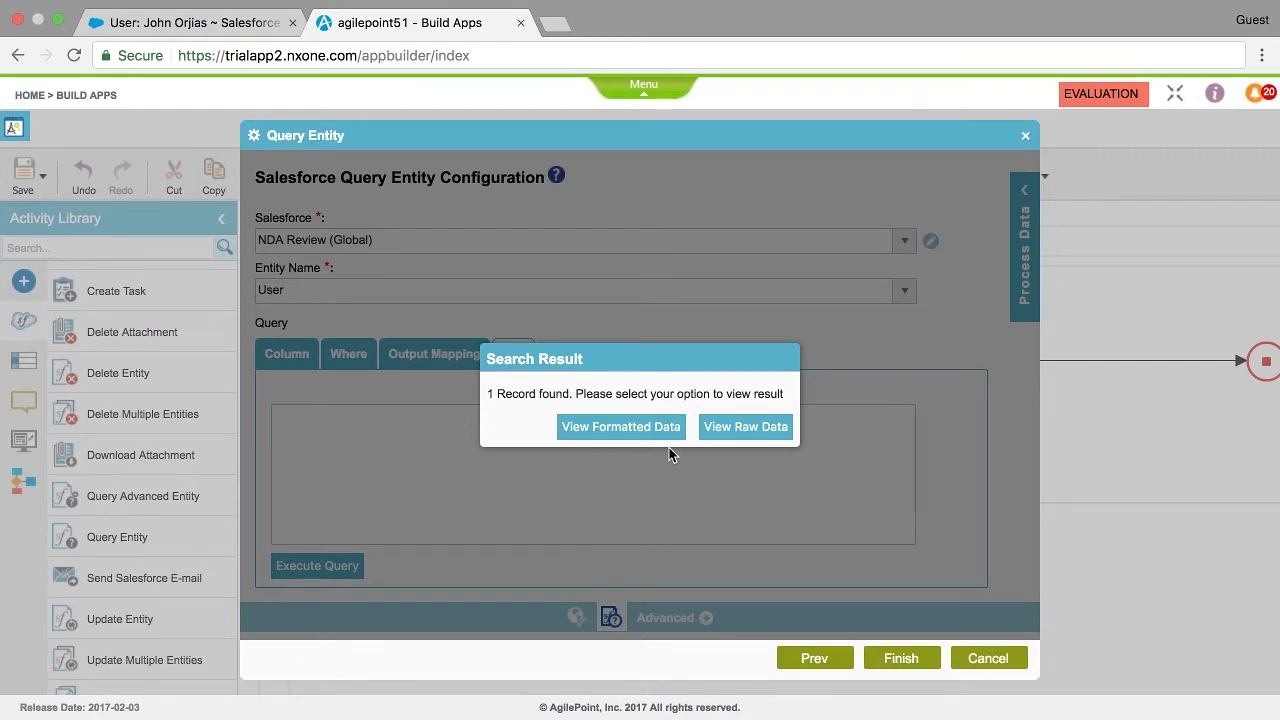
left_click(621, 427)
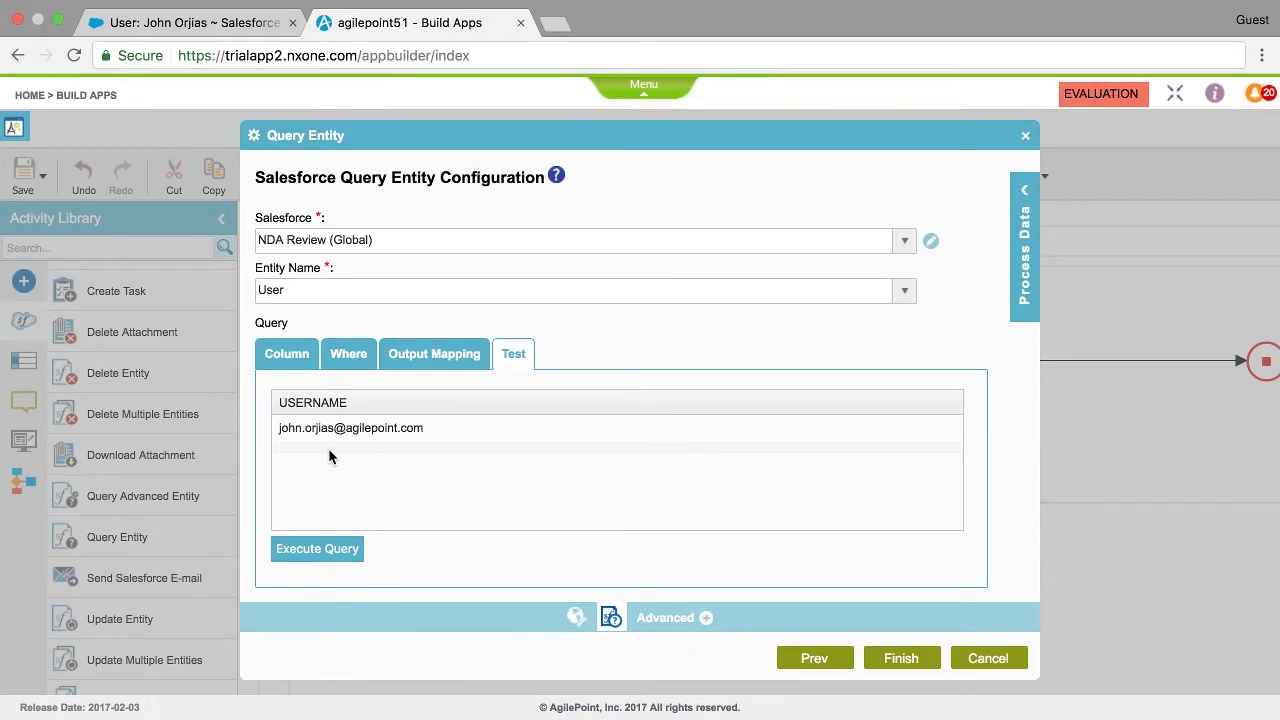
Finish the Get Opportunity Owner query configuration and save the NDA Review process model.
left_click(896, 664)
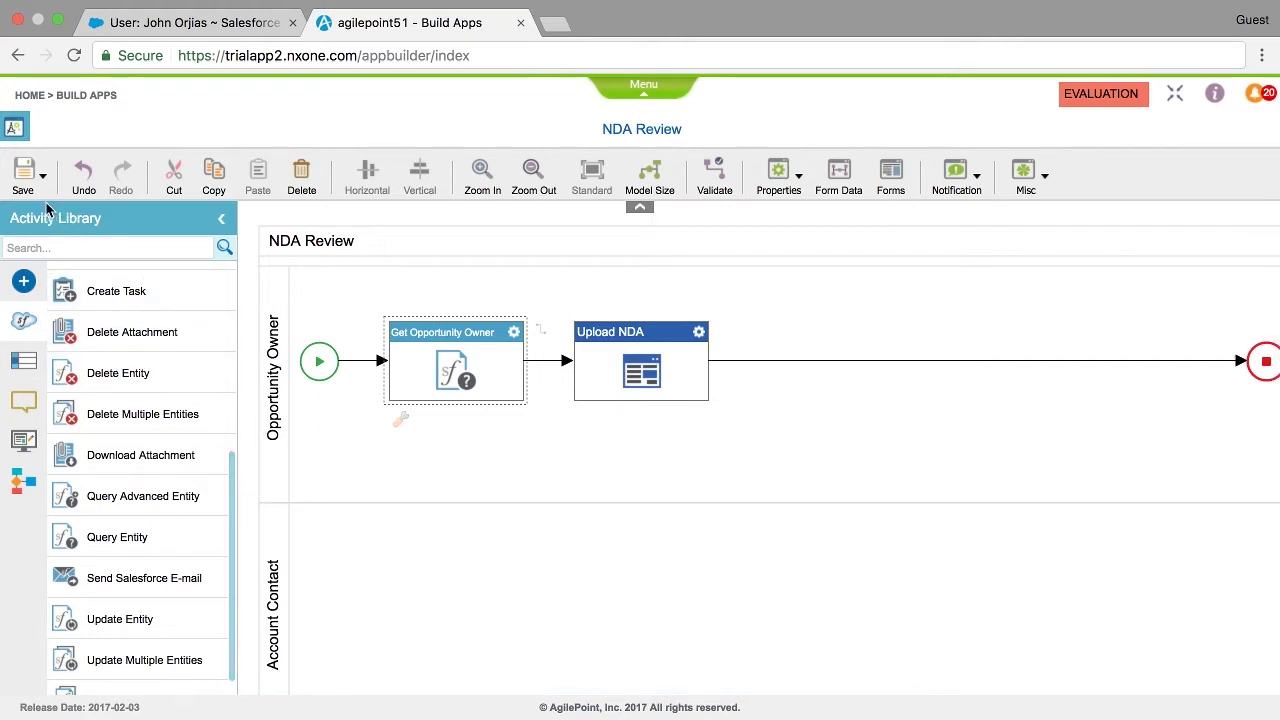
left_click(28, 177)
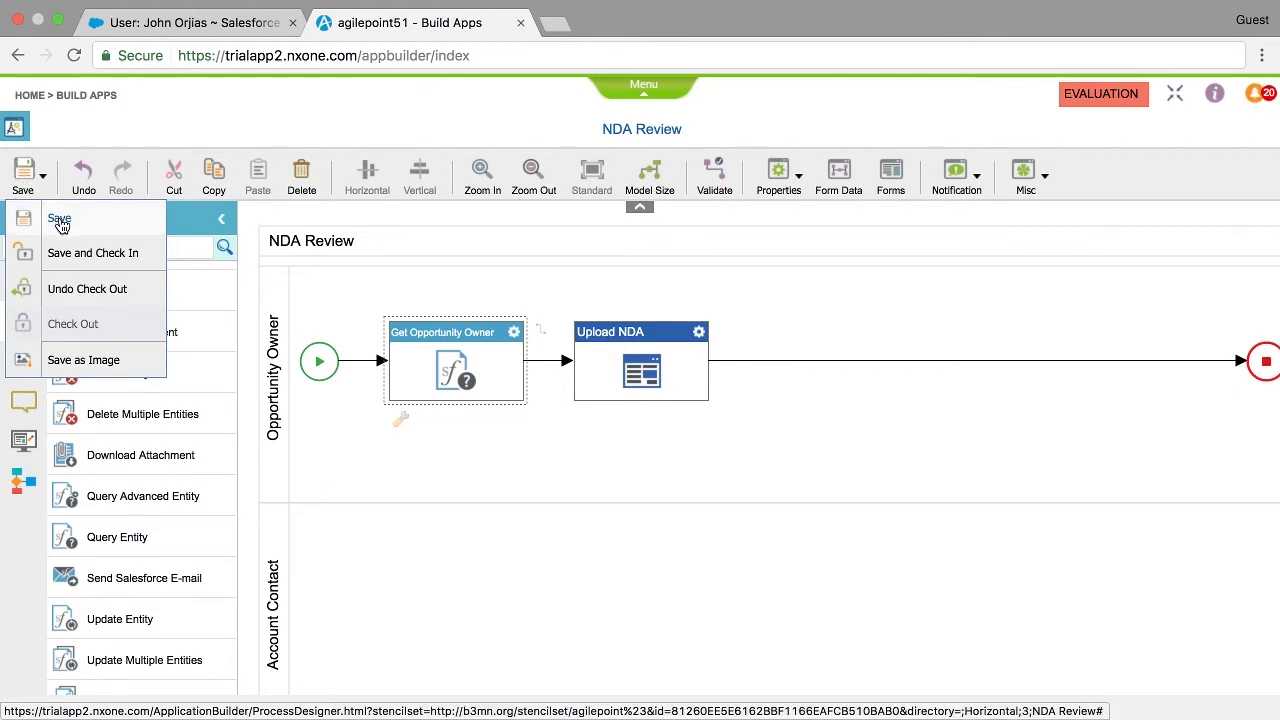
left_click(60, 222)
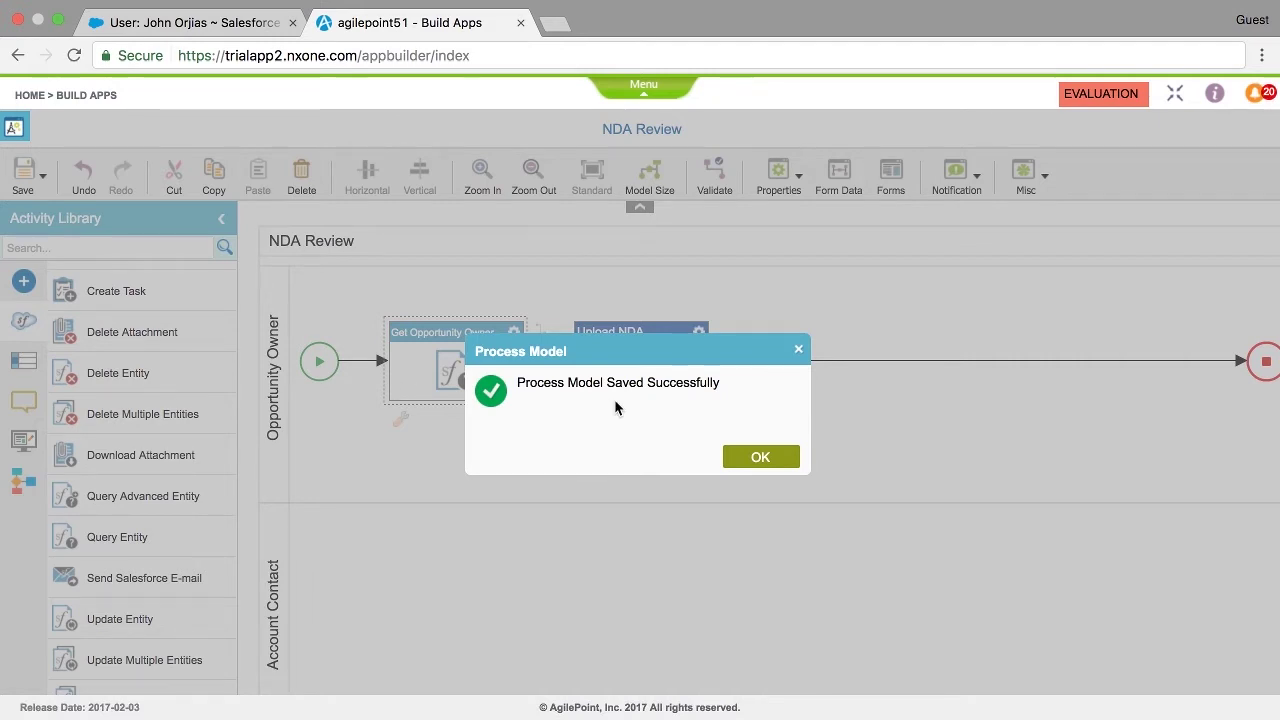
left_click(758, 462)
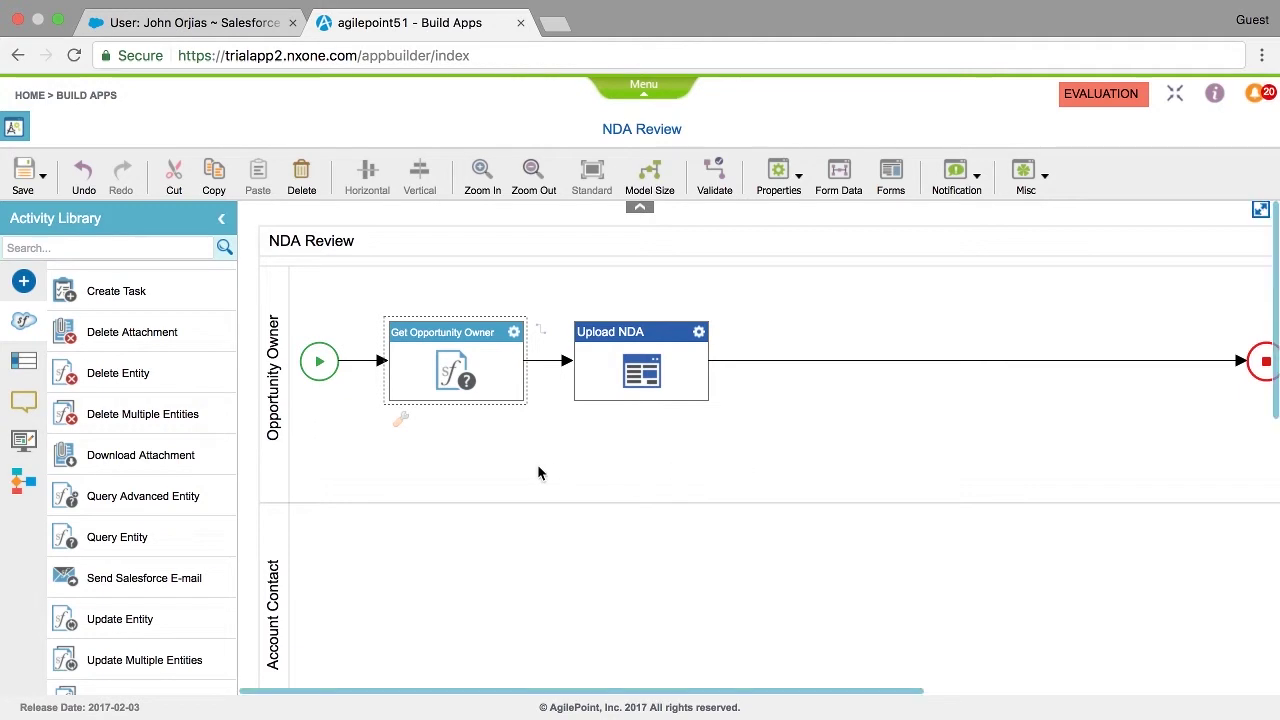
Add an Anonymous Standard Task after Upload NDA in the Opportunity Owner lane and name its new form Review NDA.
left_click(24, 442)
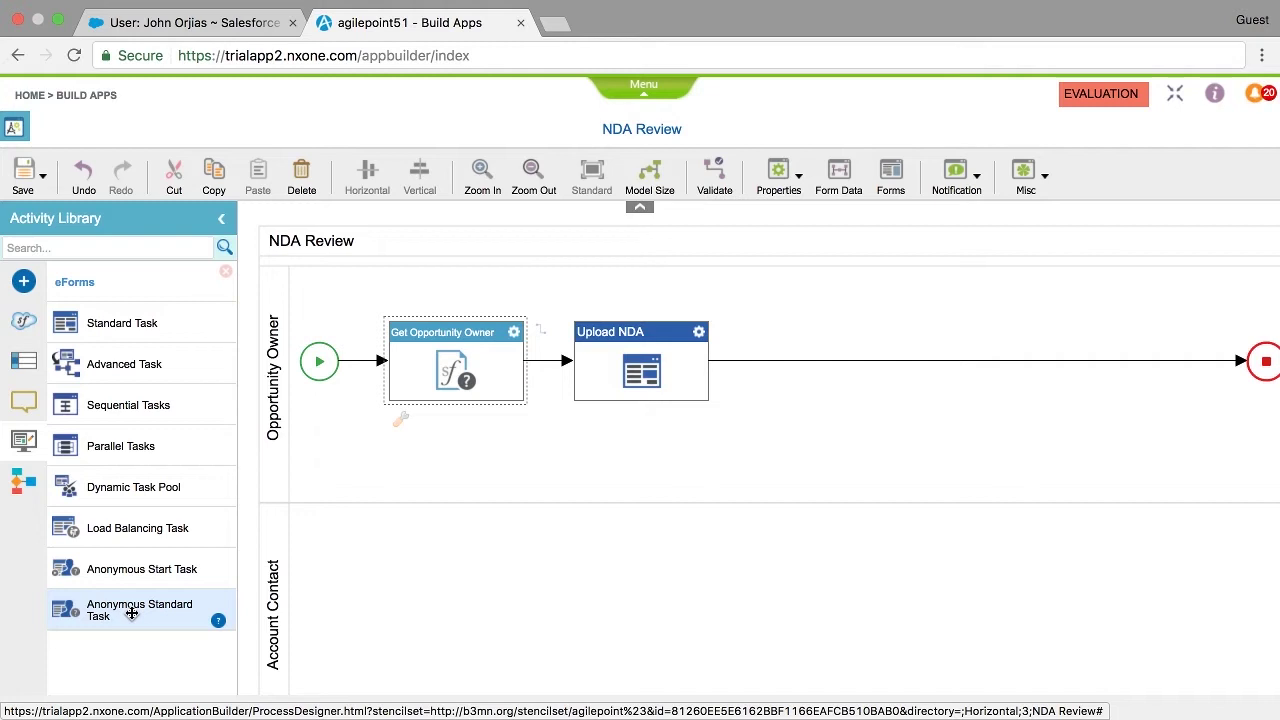
mouse_move(131, 614)
left_mouse_down()
mouse_move(315, 615)
mouse_move(730, 438)
mouse_move(819, 365)
left_mouse_up()
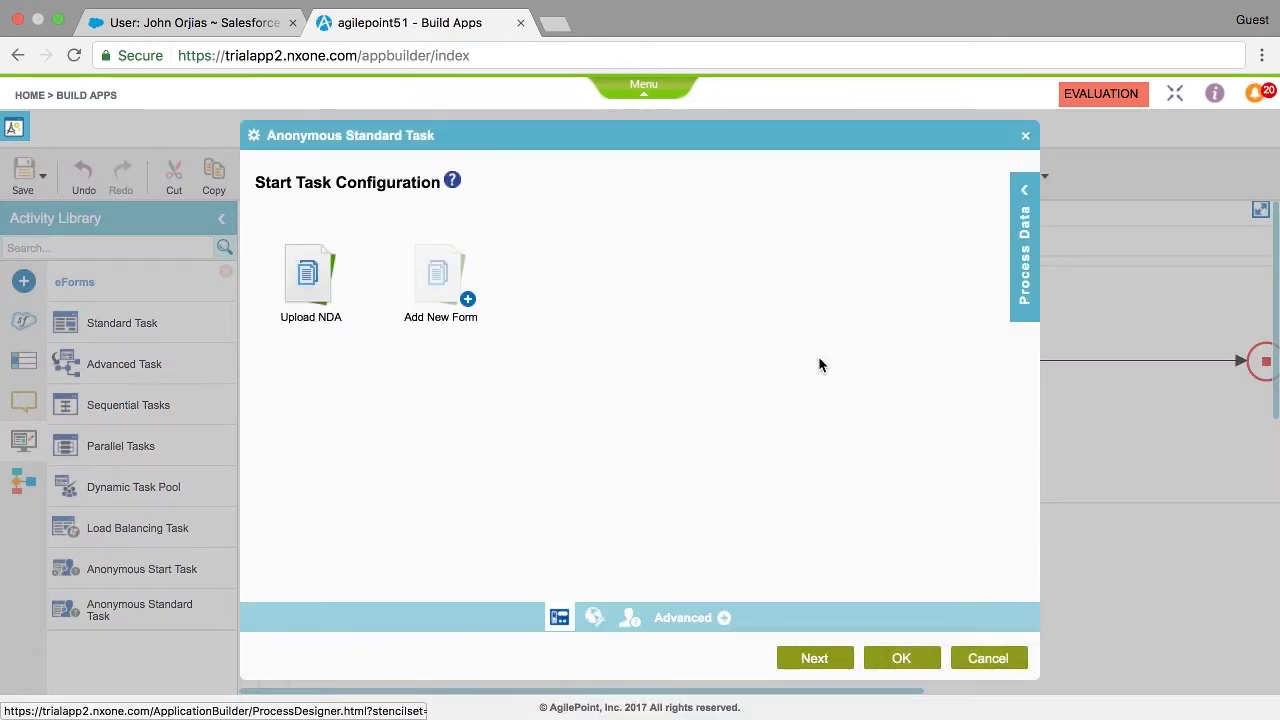
left_click(442, 305)
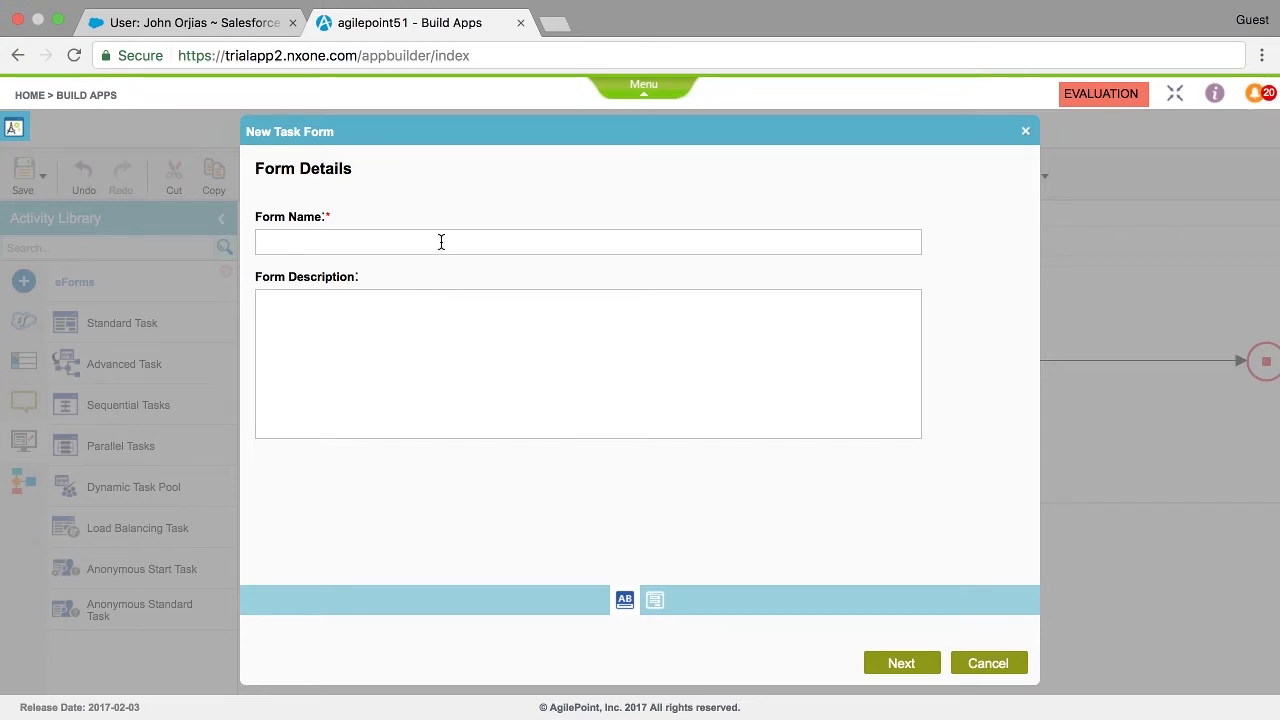
type("Review NDA")
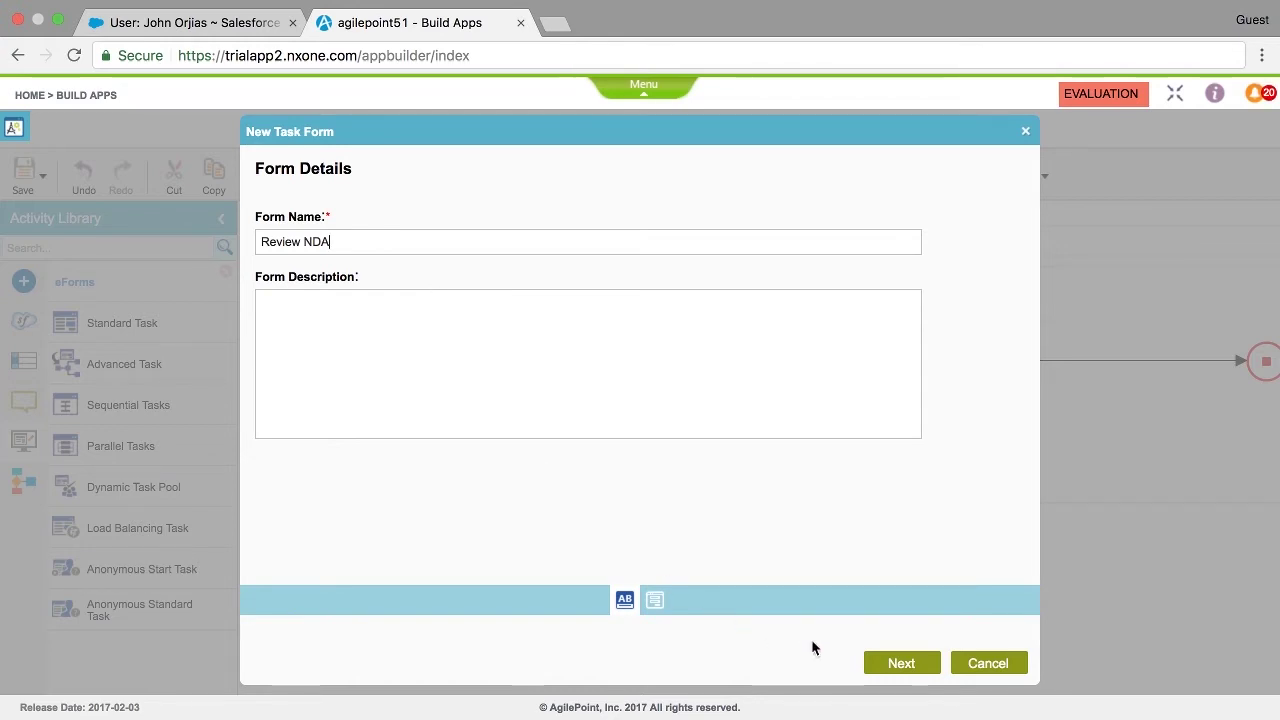
left_click(899, 665)
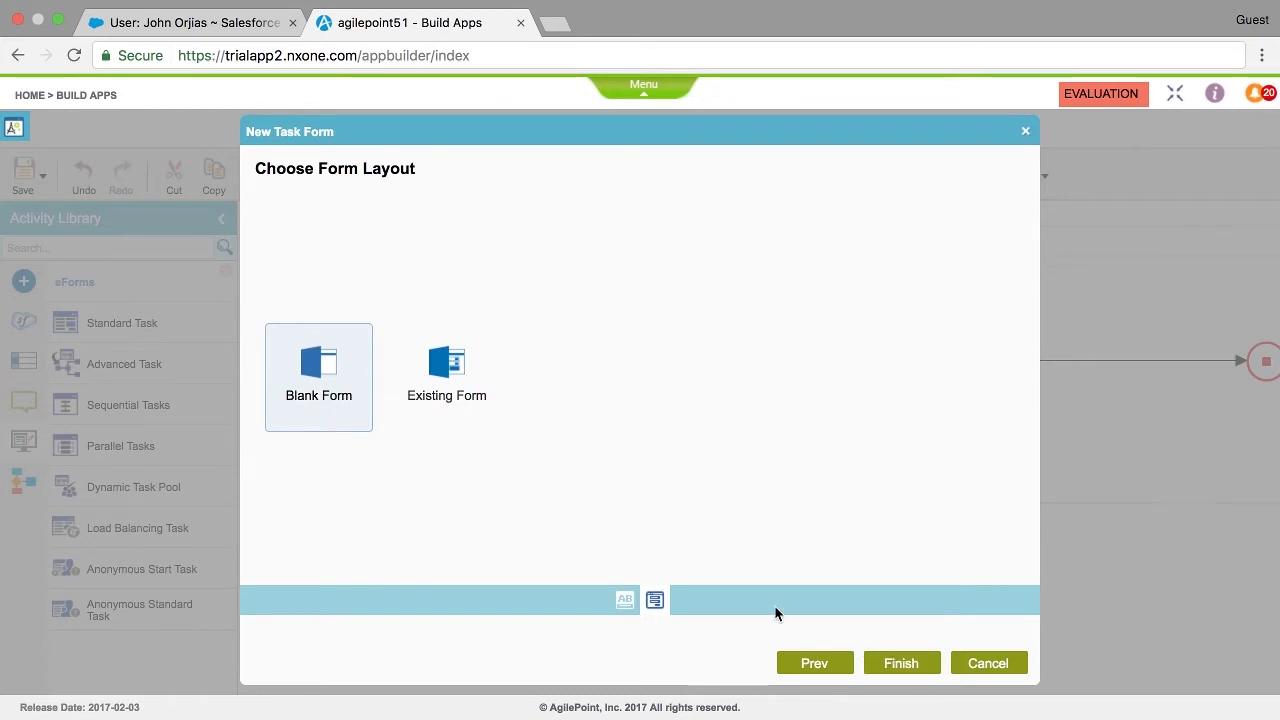
Base the new form on the existing Upload NDA form and create it.
left_click(452, 410)
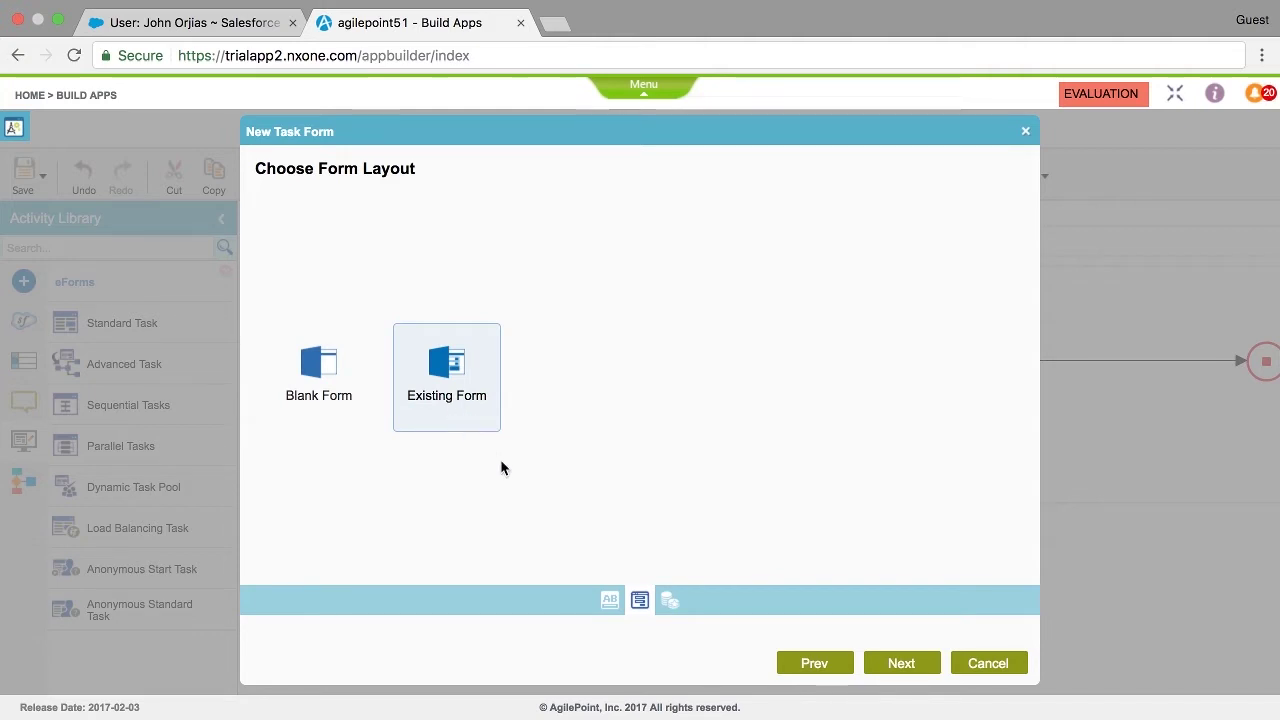
left_click(882, 666)
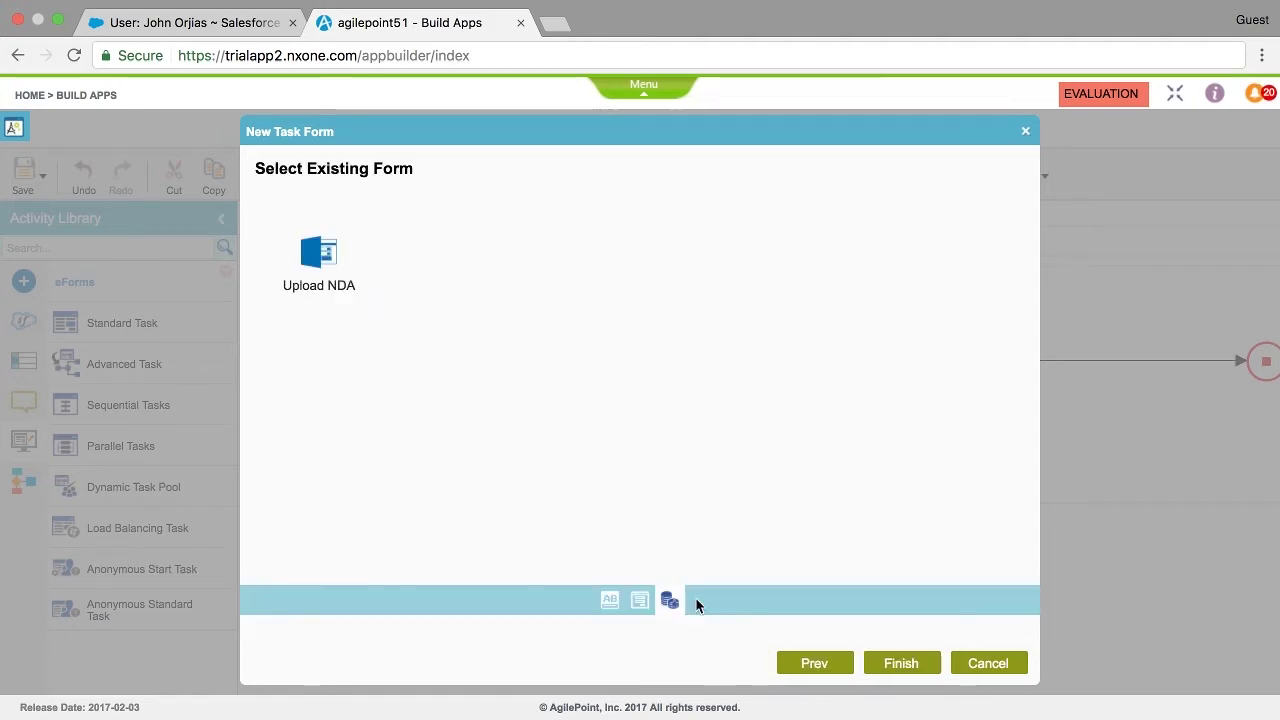
left_click(315, 300)
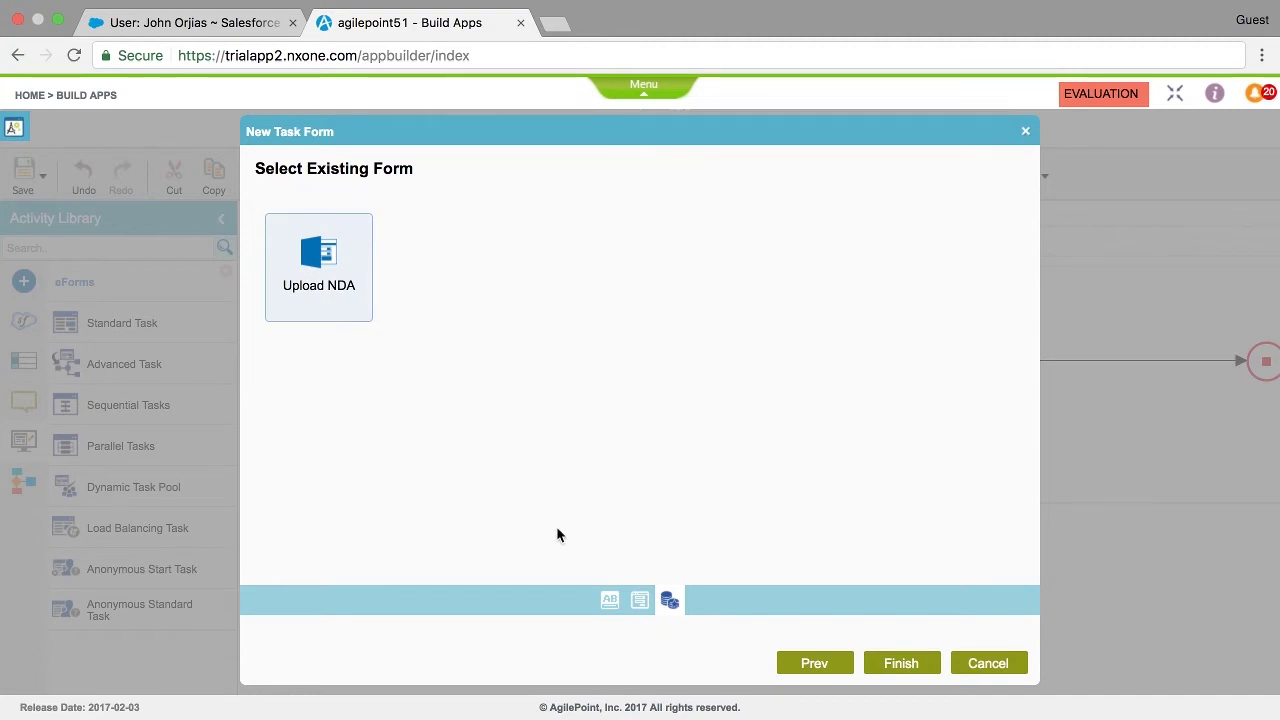
left_click(895, 664)
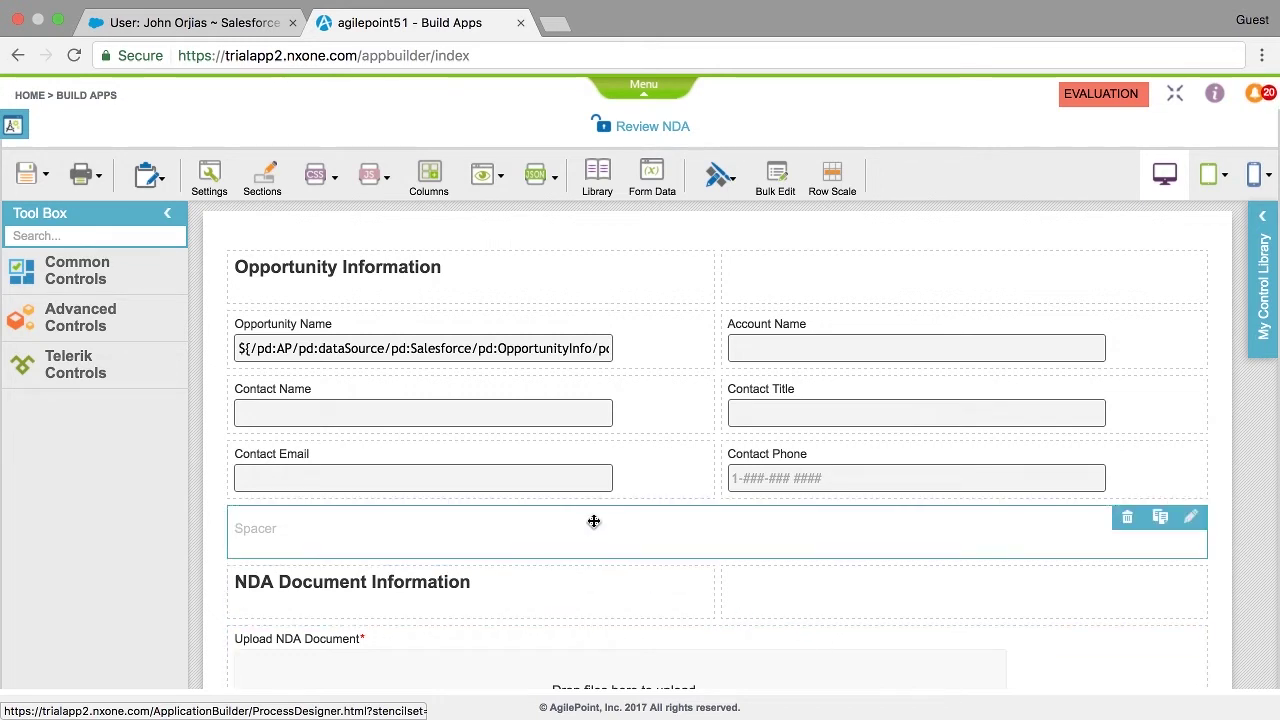
Rename the form's existing section to Opportunity Information and add a second section titled Review Action.
mouse_move(371, 337)
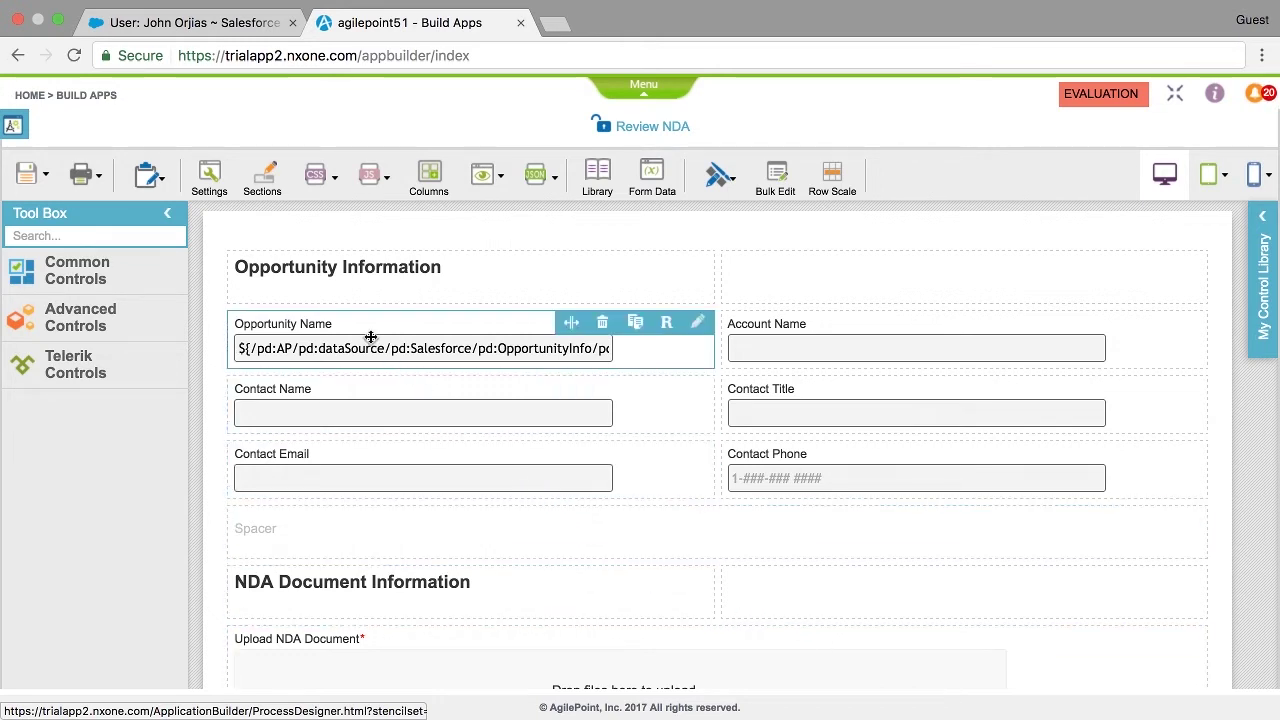
left_click(265, 190)
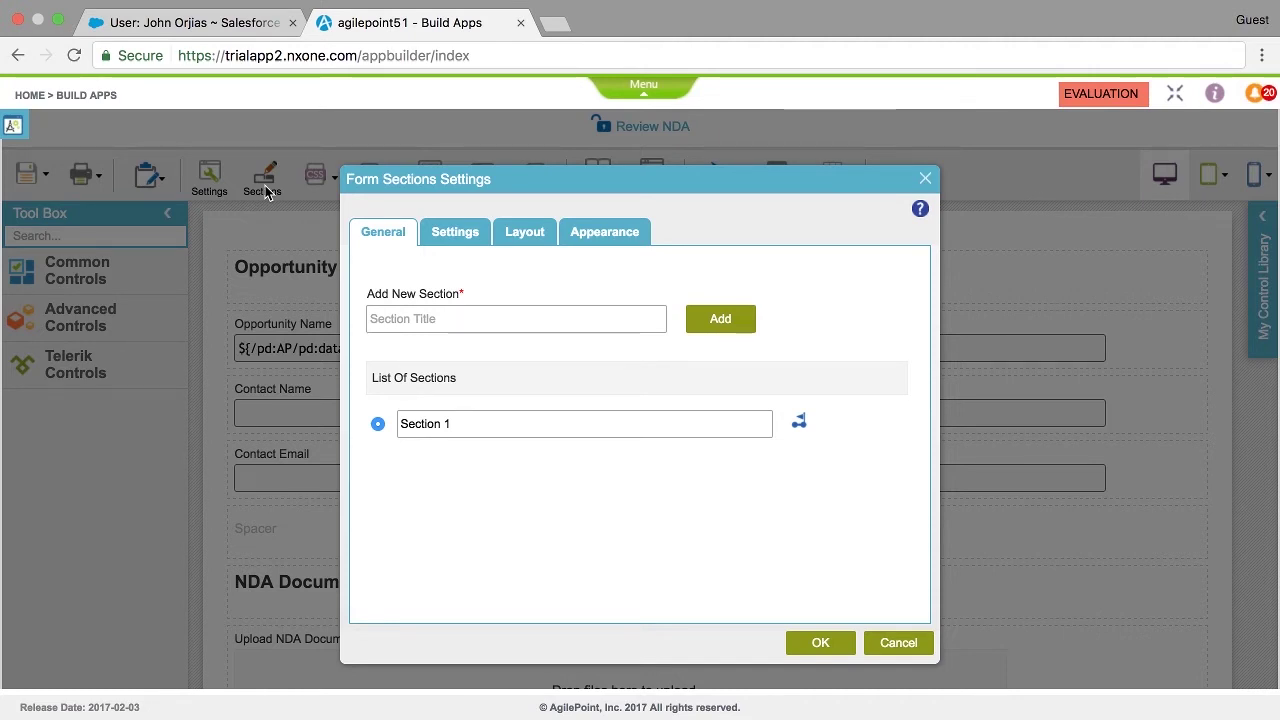
left_click(474, 427)
key("ctrl+a")
type("Opportunity Information")
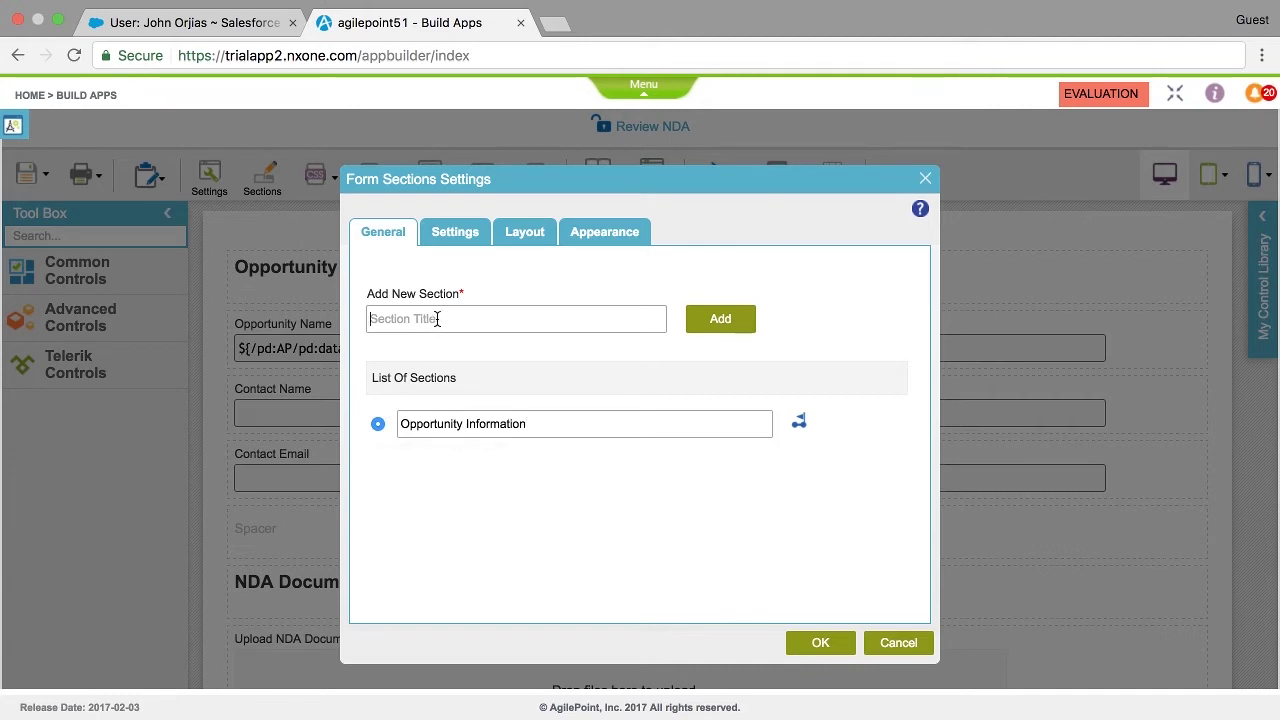
type("Review Action")
left_click(721, 320)
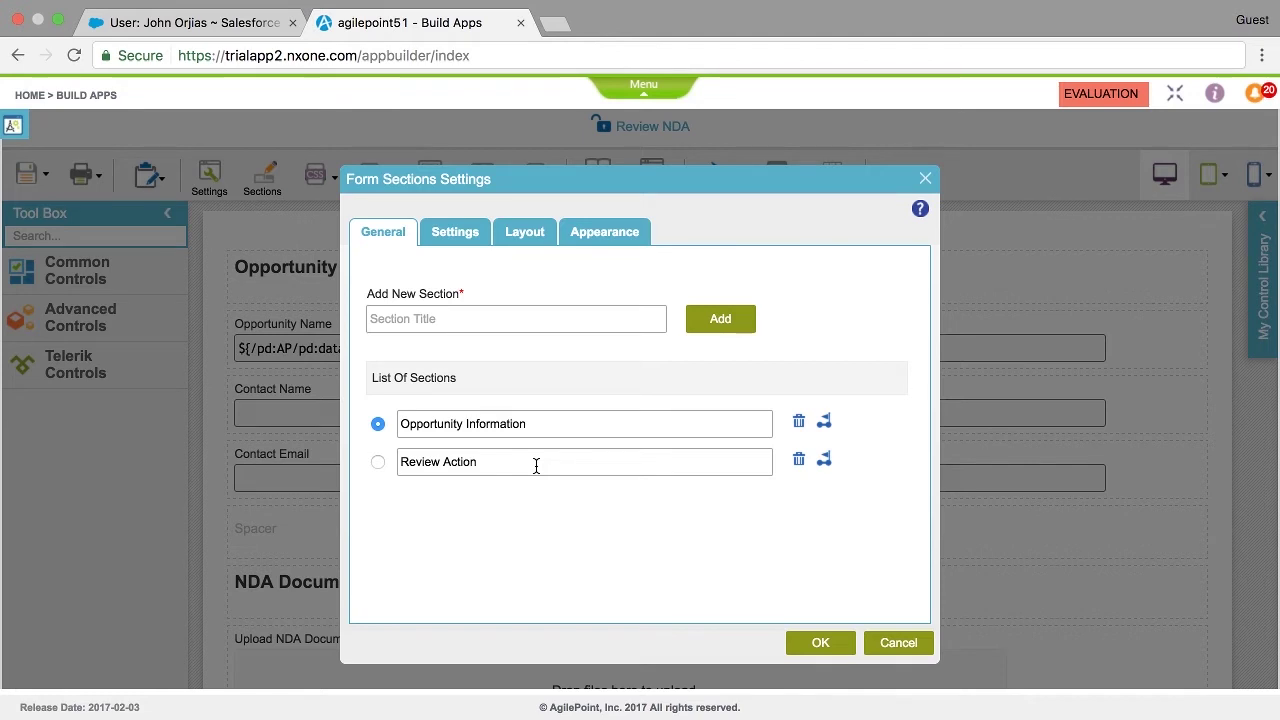
Set the form sections' Set Fixed Height option to No.
left_click(460, 246)
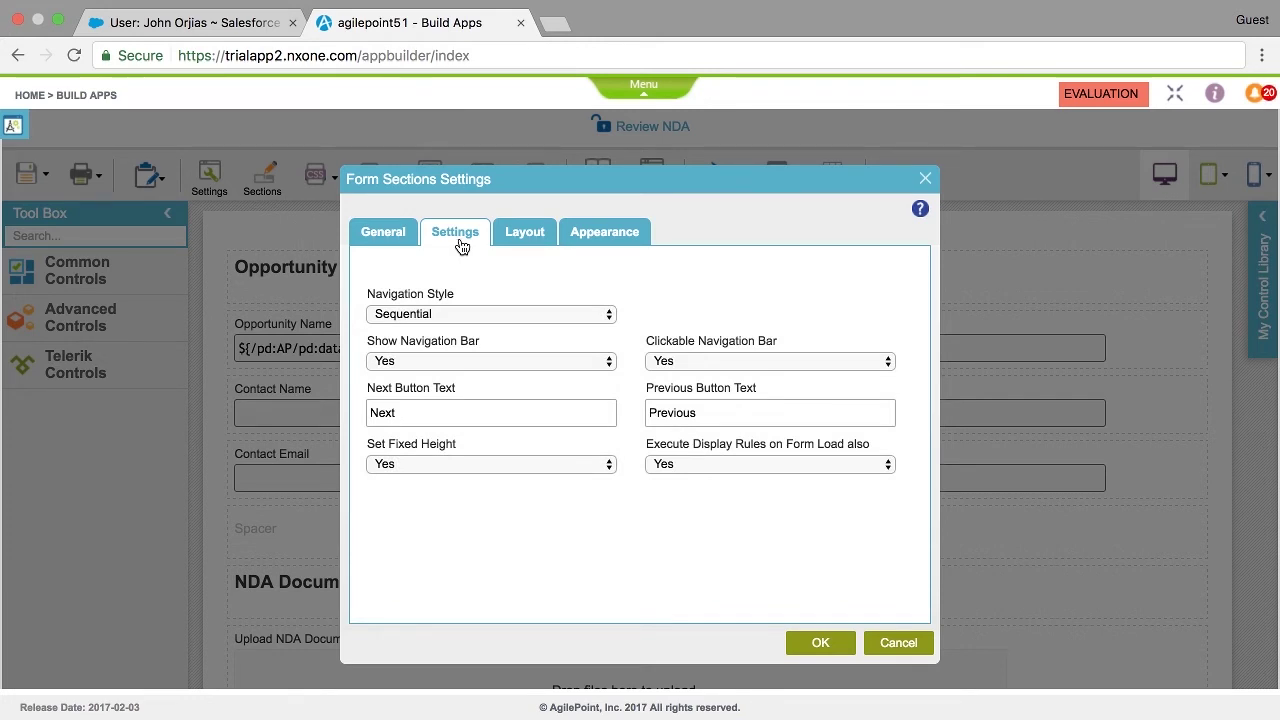
left_click(471, 465)
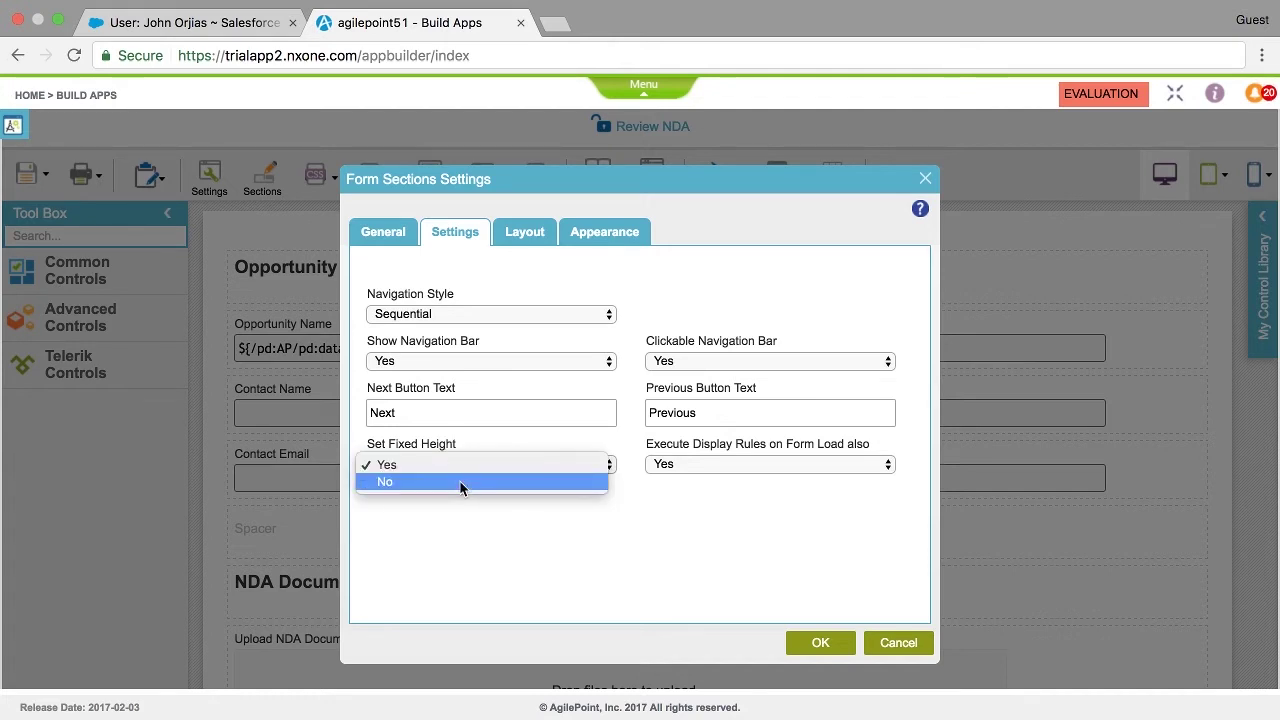
left_click(459, 482)
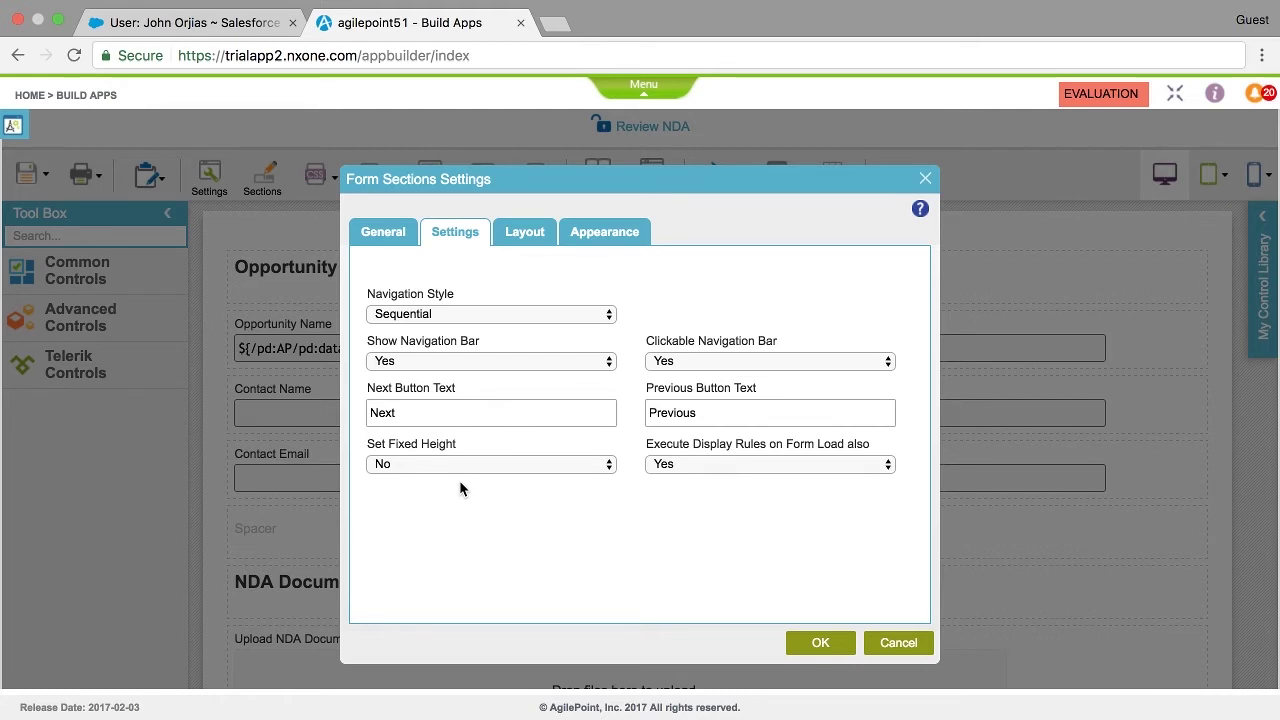
Check the form sections' navigation bar and pagination layout options and apply the section settings.
left_click(519, 236)
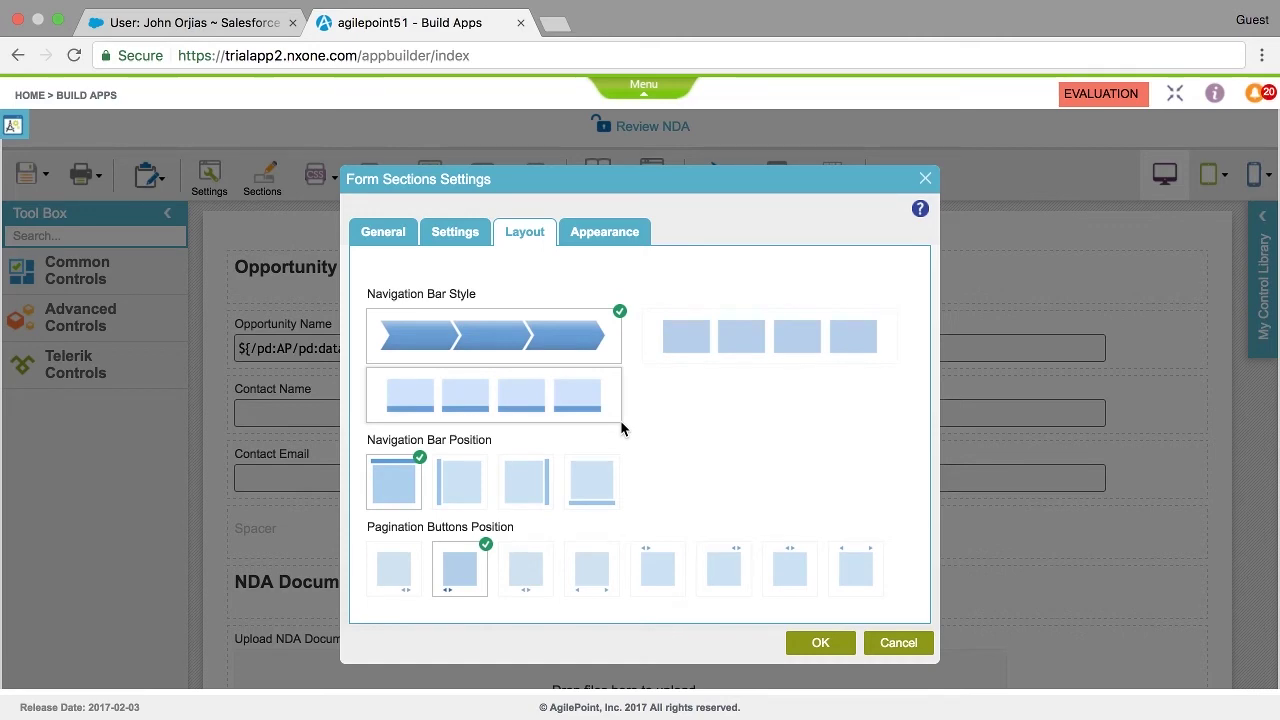
left_click(820, 645)
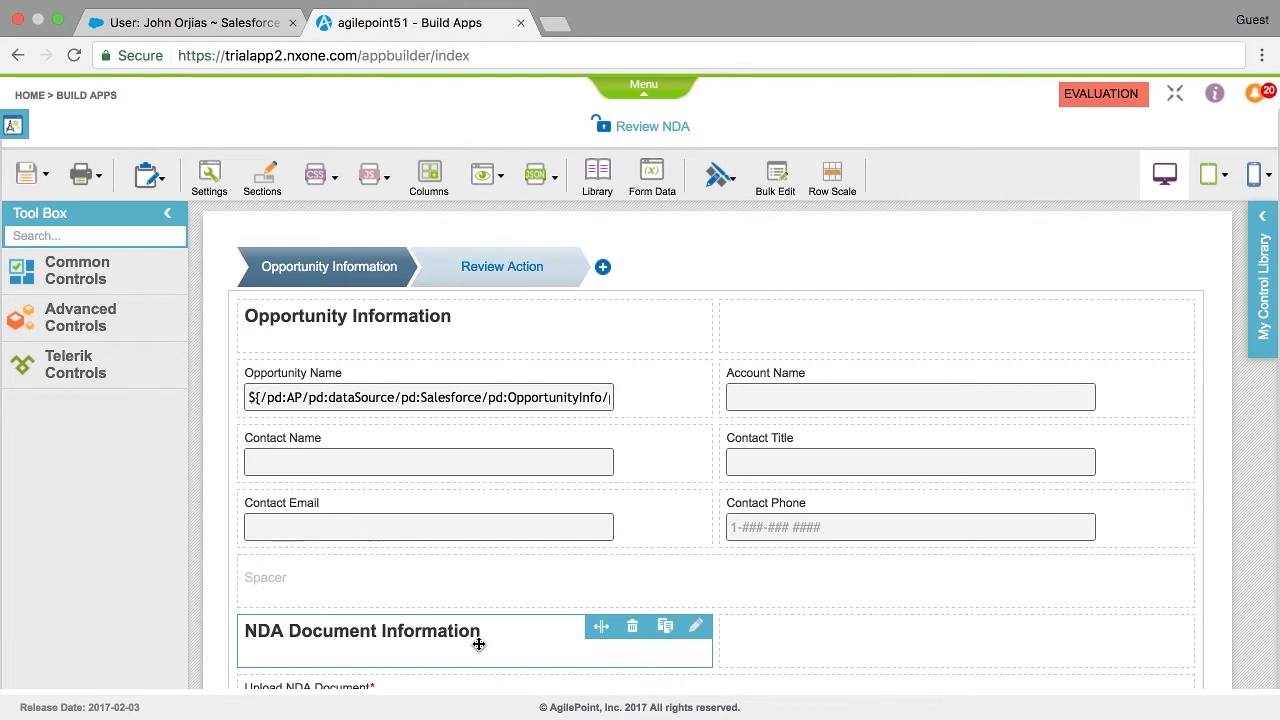
Delete the NDA Document Information heading and the Upload NDA Document field from the Opportunity Information section.
scroll(479, 644, "down", 2)
scroll(479, 644, "down", 4)
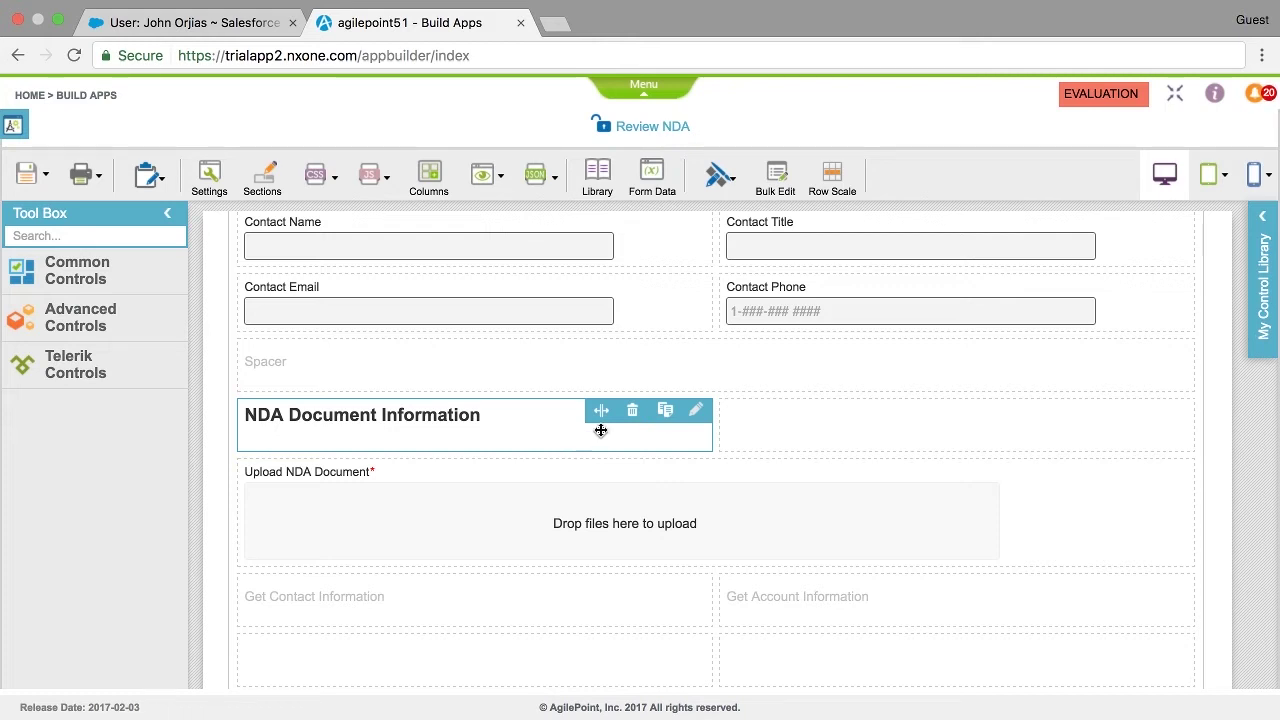
left_click(635, 418)
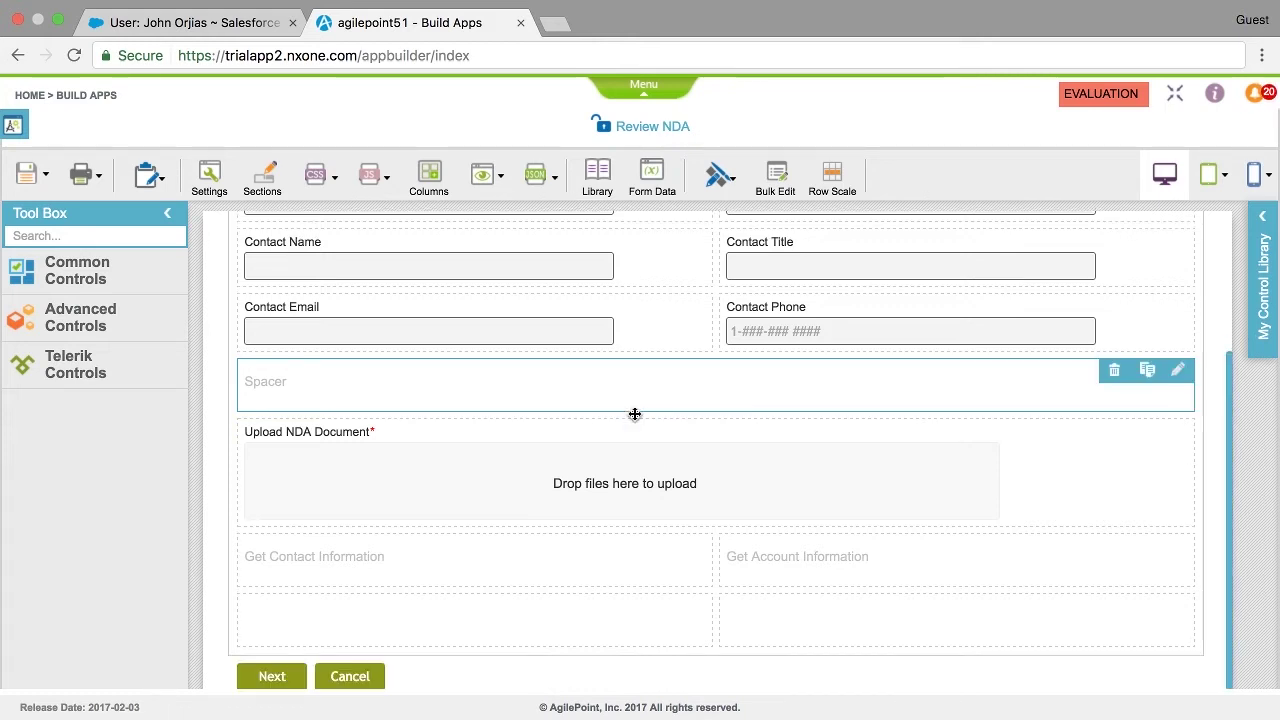
left_click(1082, 431)
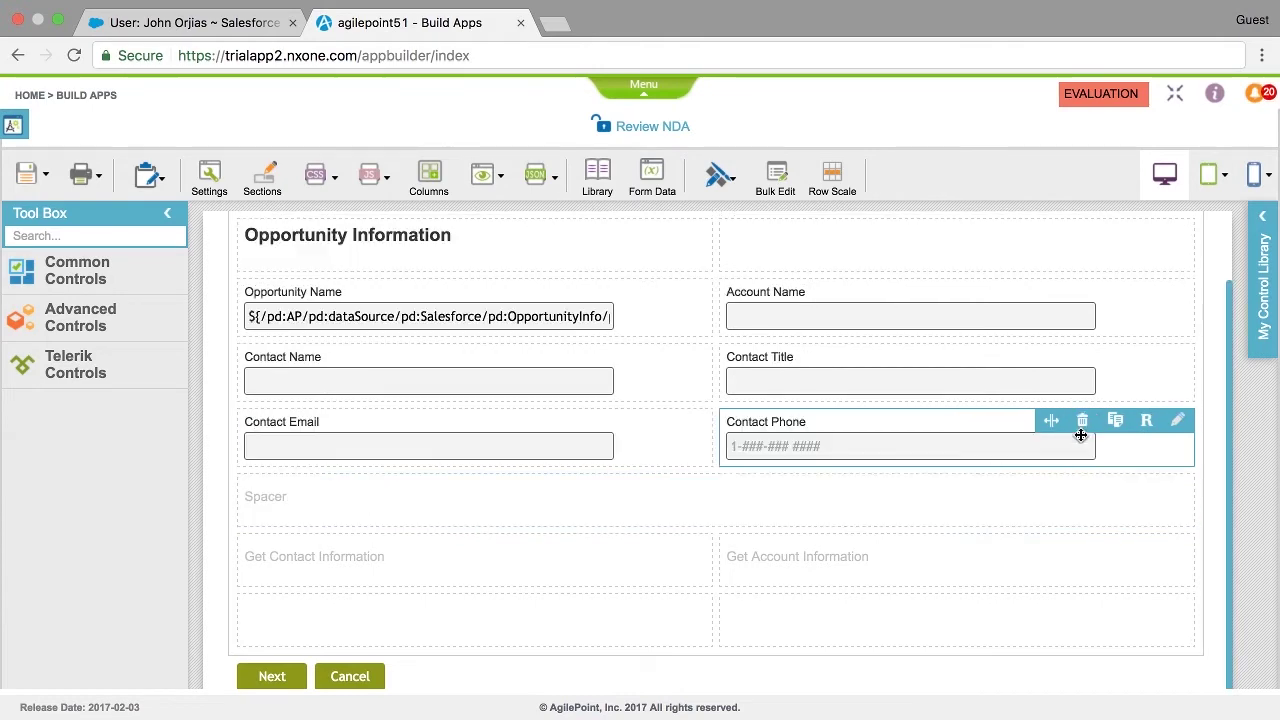
Add a Heading control labelled Customer Review Action in the first cell of the Review Action section.
scroll(590, 343, "up", 2)
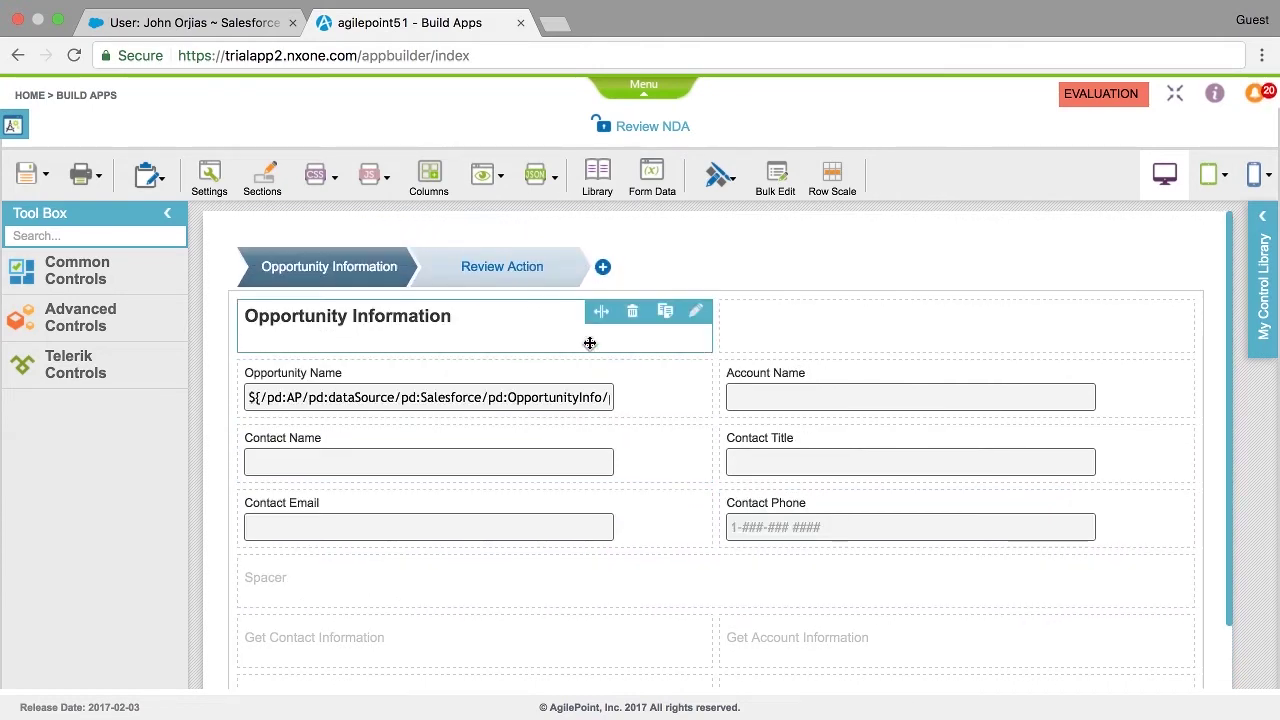
left_click(500, 268)
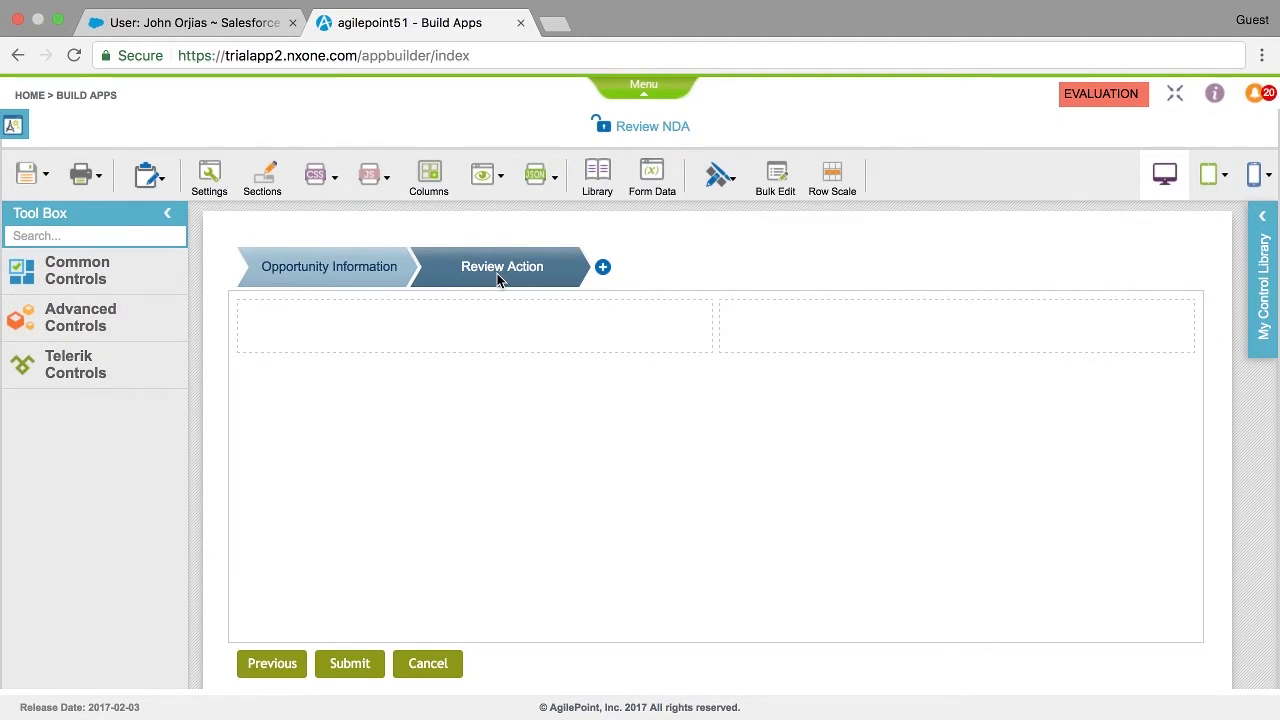
left_click(26, 280)
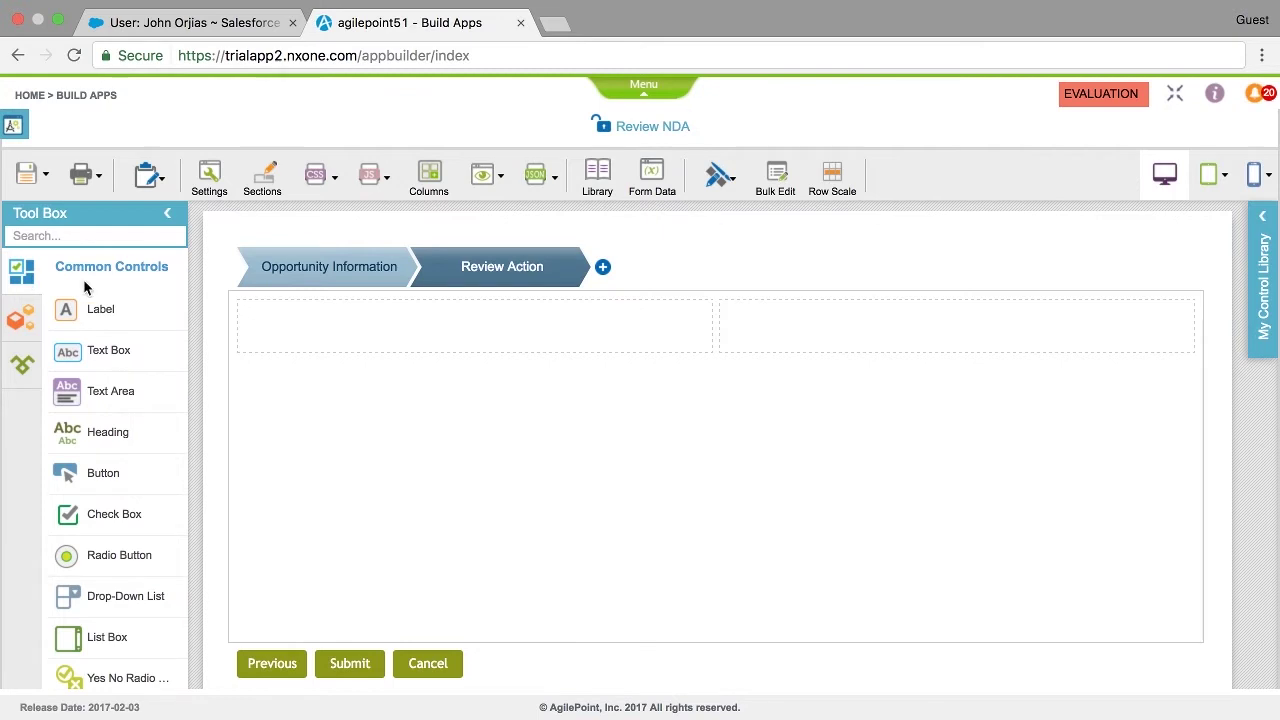
left_click_drag(114, 436, 283, 322)
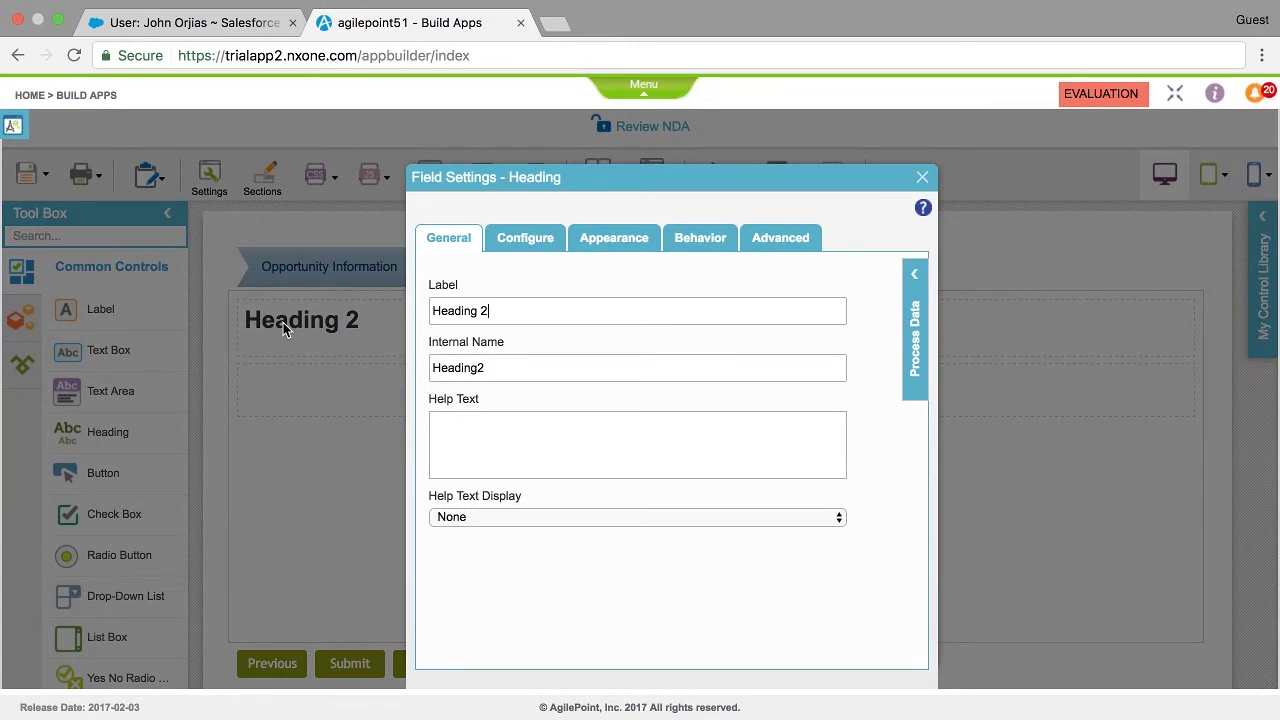
triple_click(543, 313)
type("Customer Review Action")
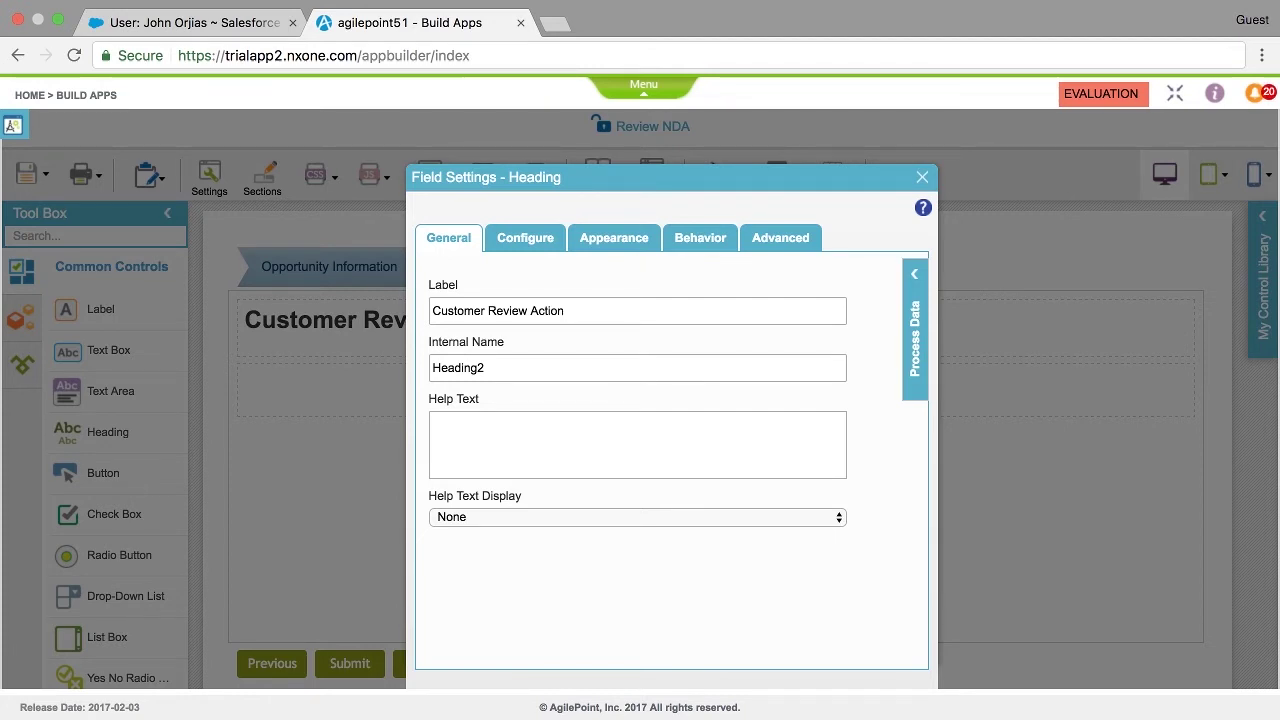
key("Tab")
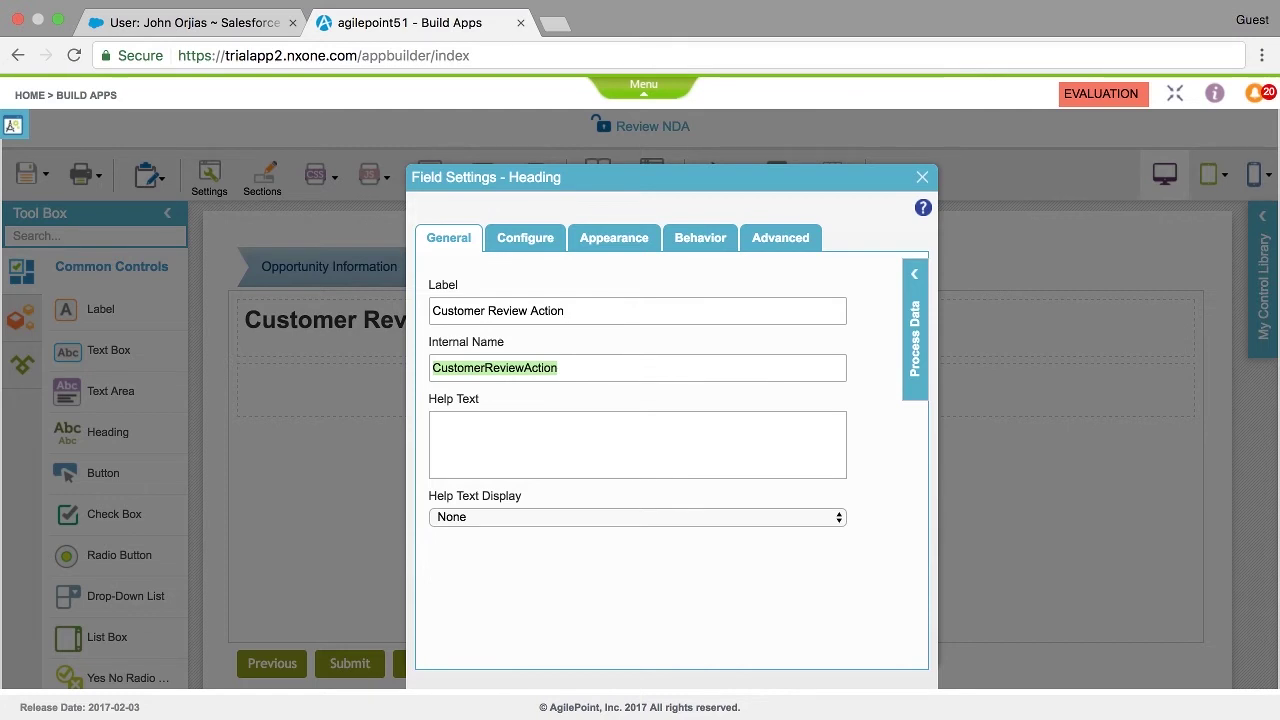
Set the Customer Review Action heading's style to Extra Large and close its settings.
left_click(528, 240)
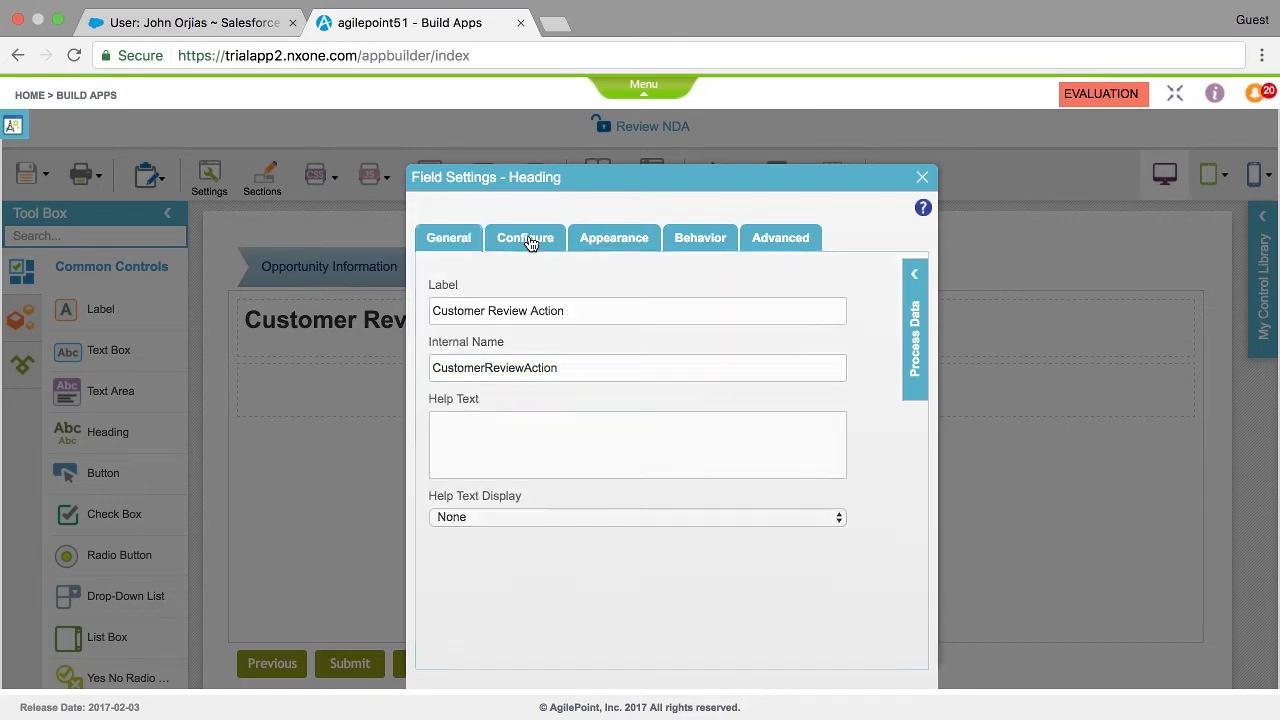
left_click(533, 292)
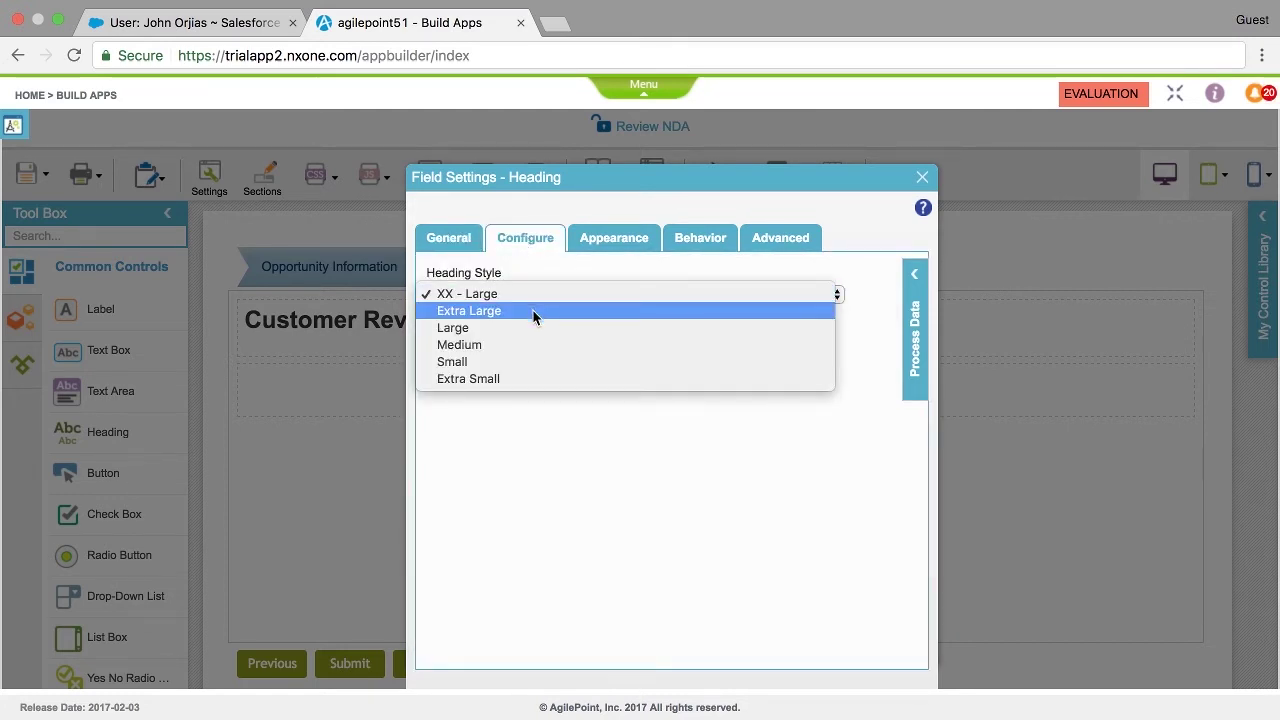
left_click(532, 311)
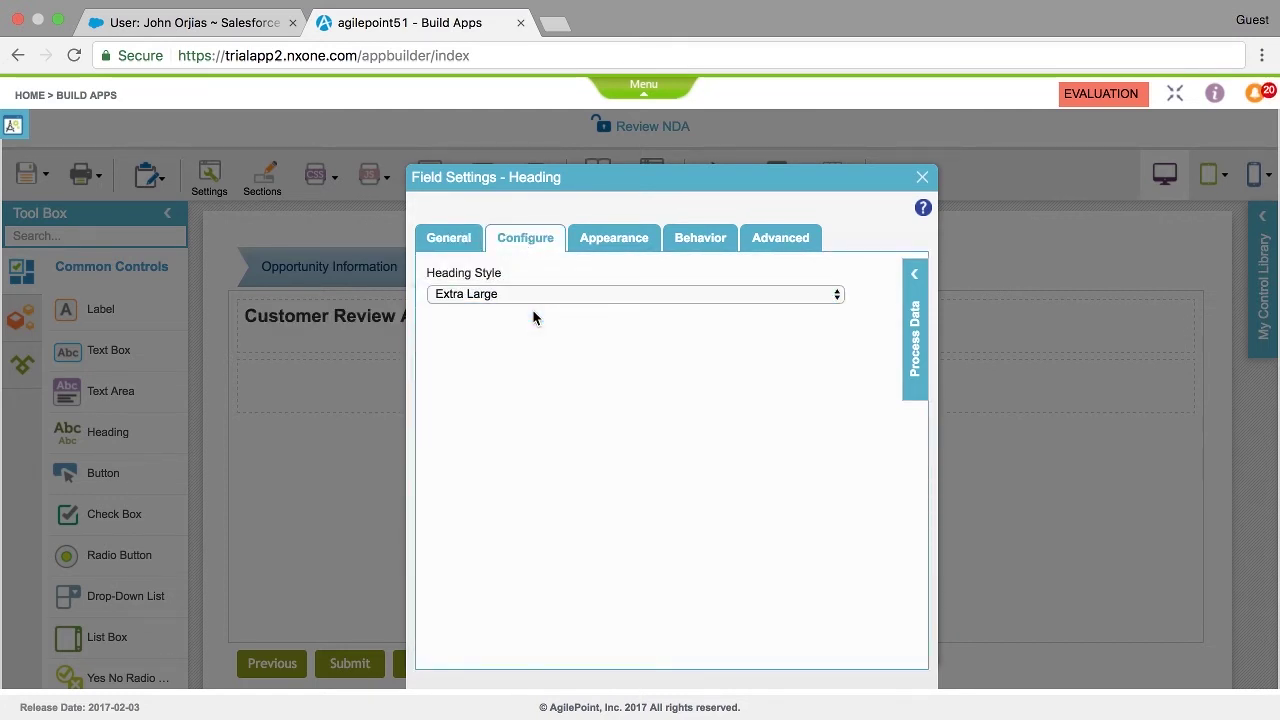
left_click(922, 179)
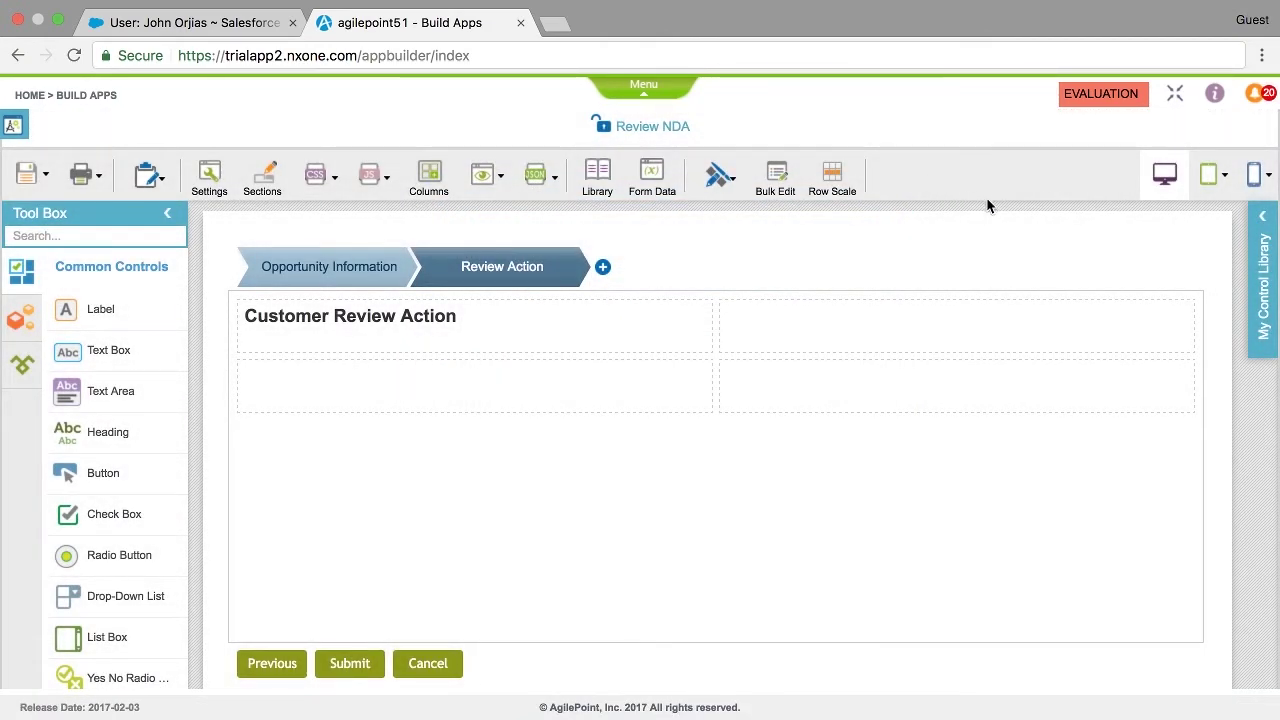
Reuse the existing Upload NDA Document control below the Customer Review Action heading and change its label to NDA Document.
left_click(1264, 225)
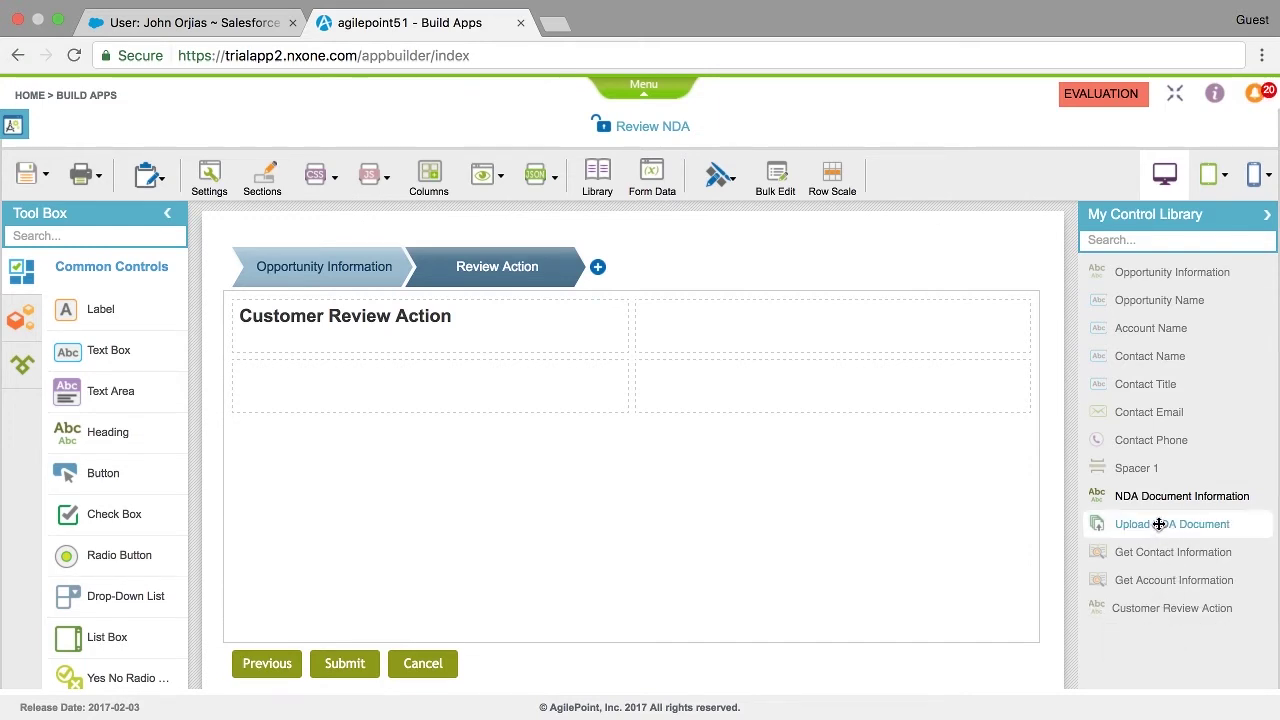
left_click_drag(1159, 524, 515, 381)
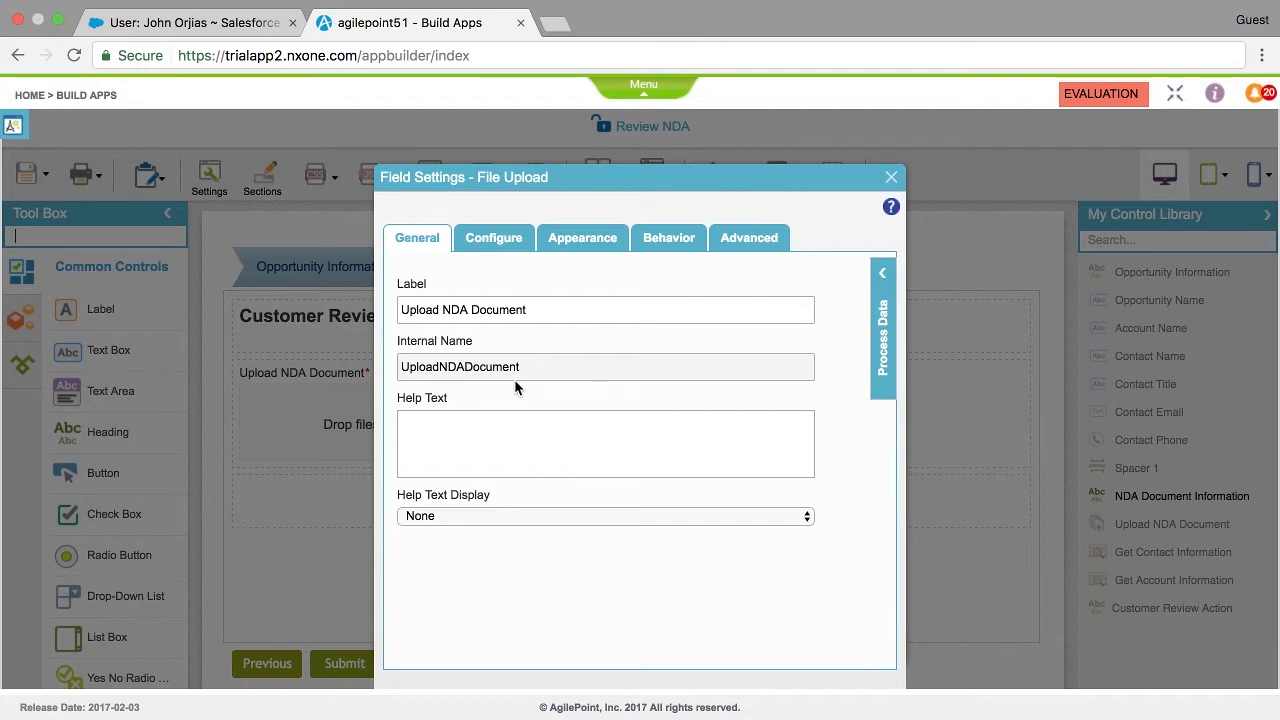
left_click(538, 312)
double_click(423, 312)
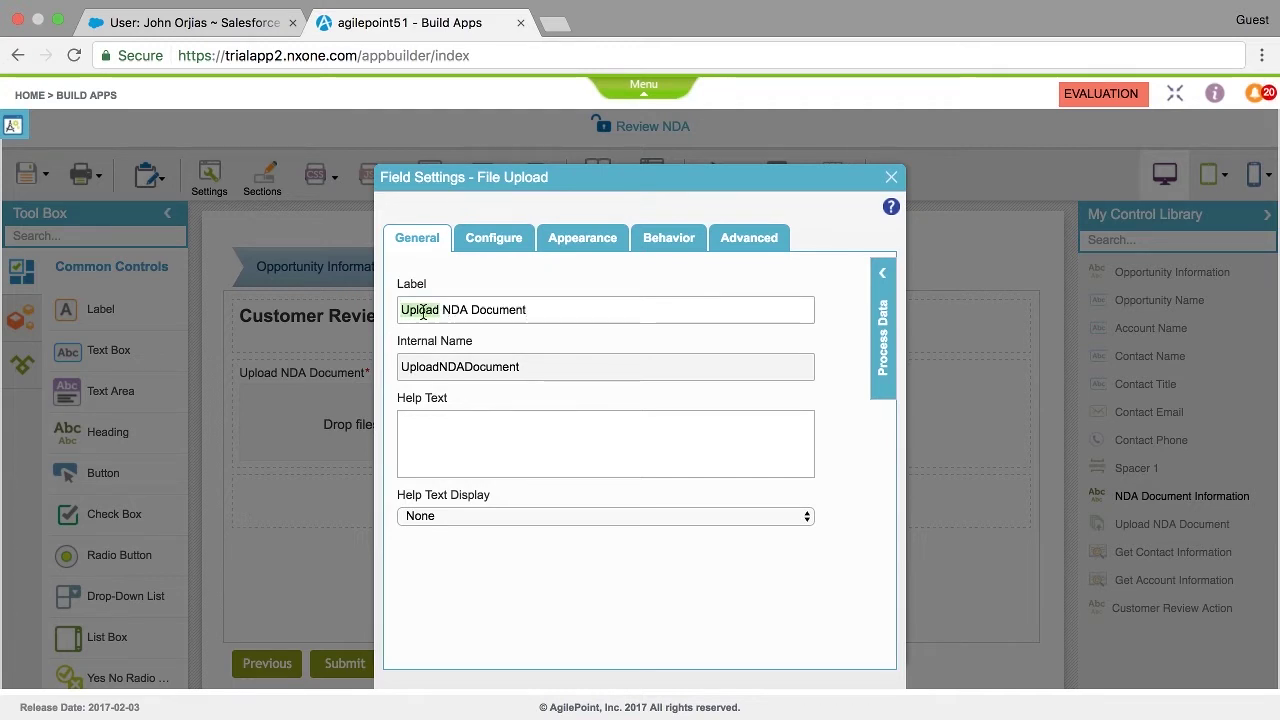
key("Delete")
key("Delete")
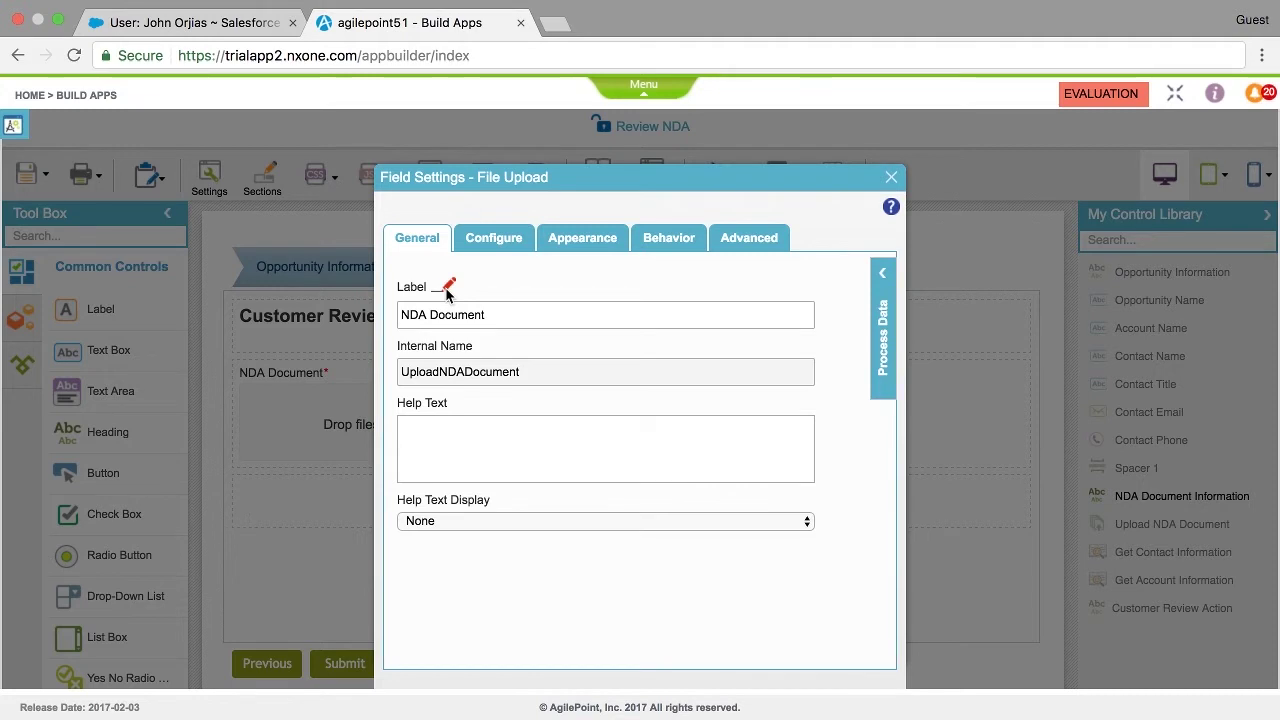
Make the NDA Document field non-mandatory and set its allowed action to View and Download Files.
left_click(489, 240)
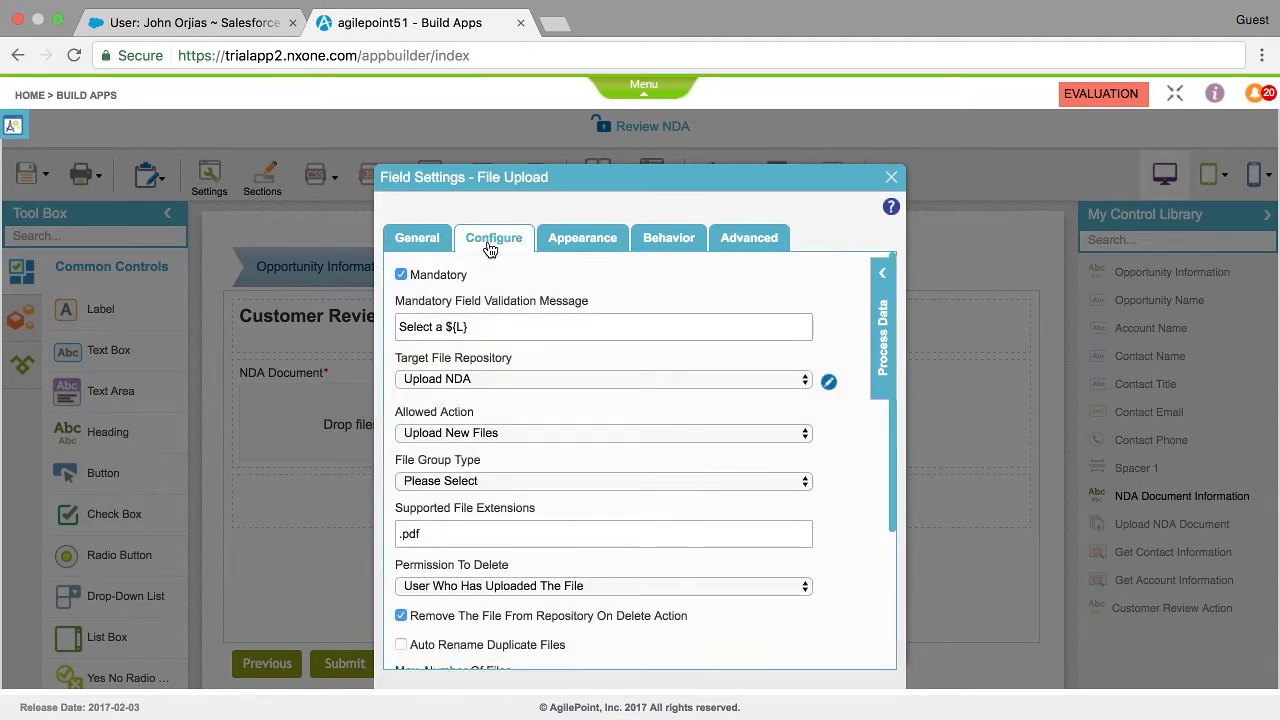
left_click(401, 277)
left_click(522, 433)
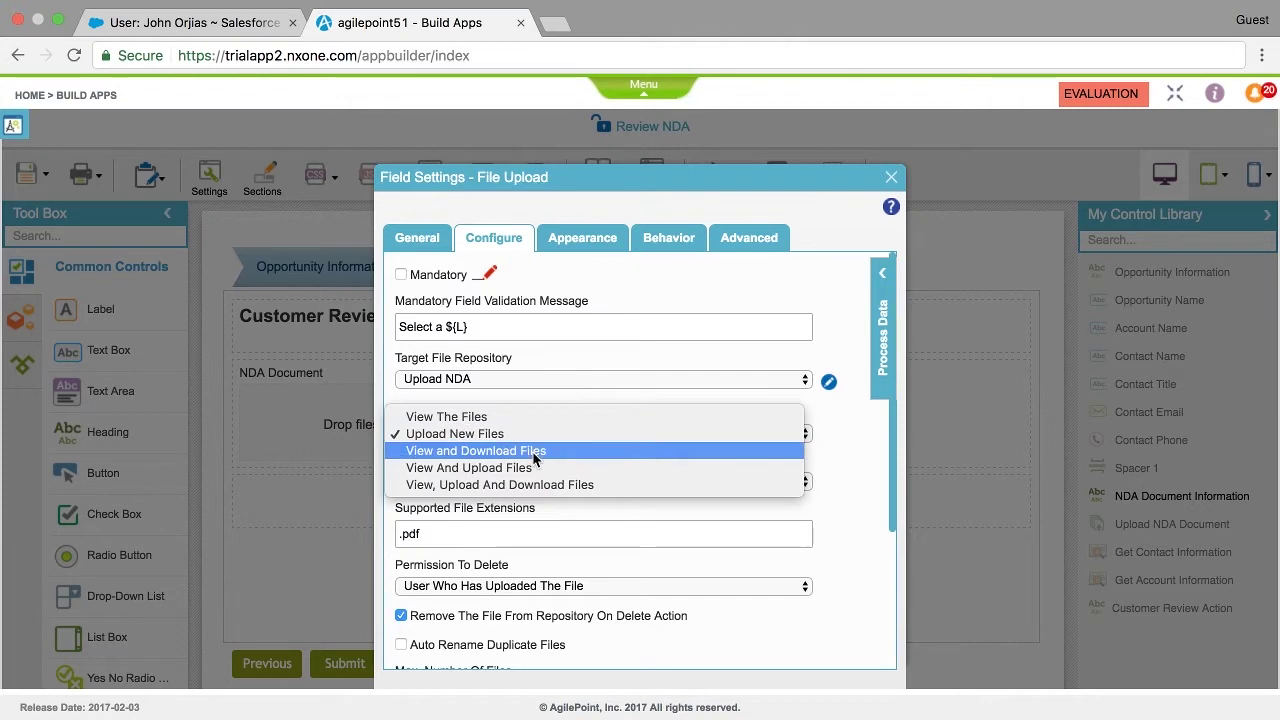
left_click(532, 451)
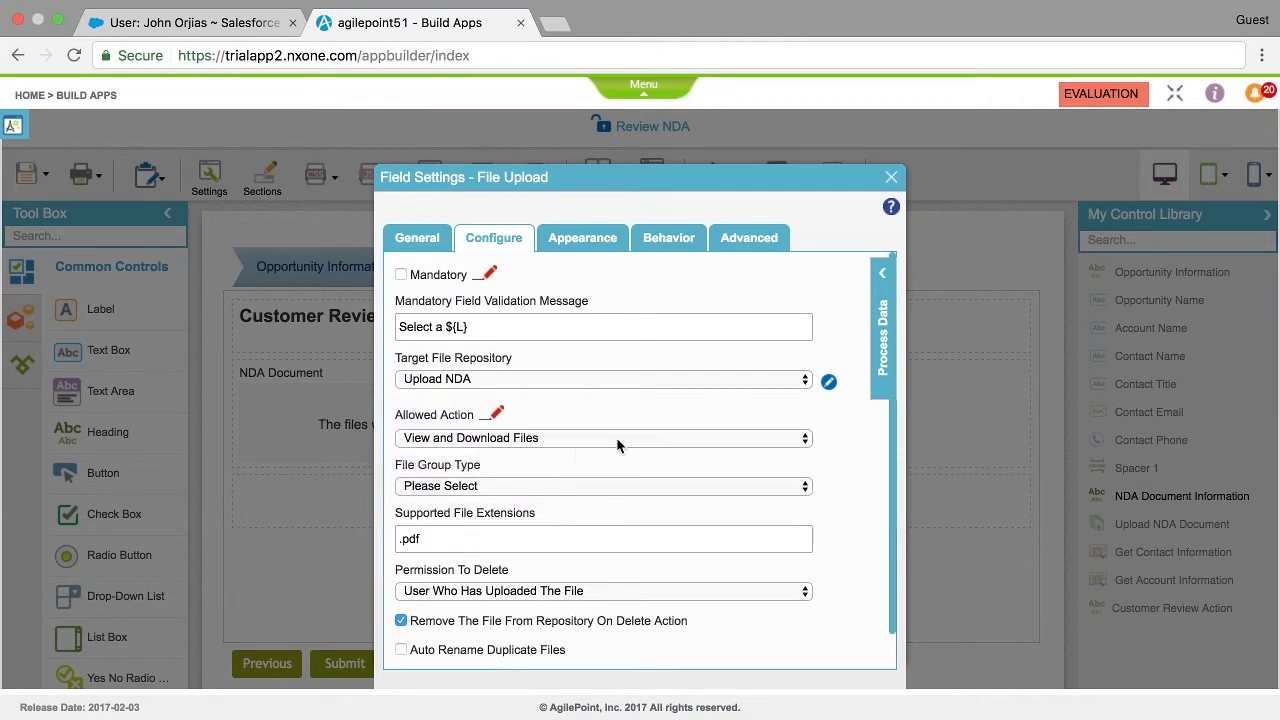
left_click(892, 179)
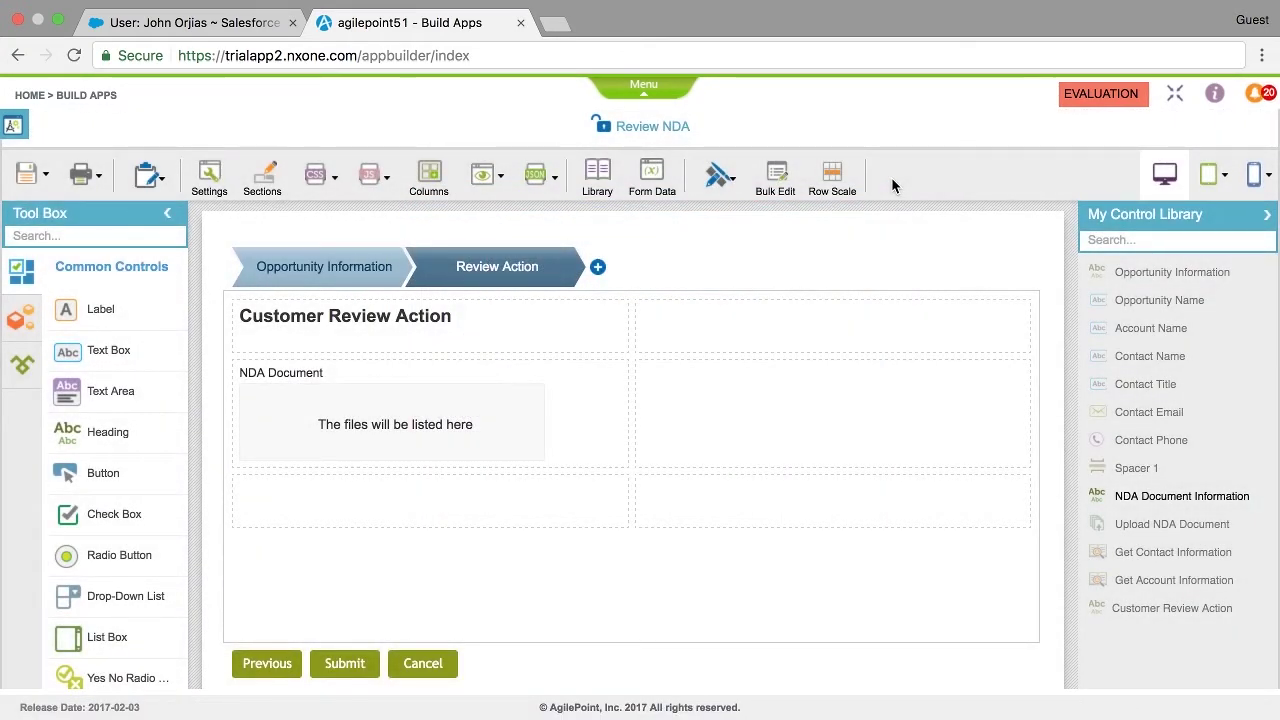
Widen the NDA Document field across both columns and add a full-width Spacer in the row below it.
left_click(1267, 215)
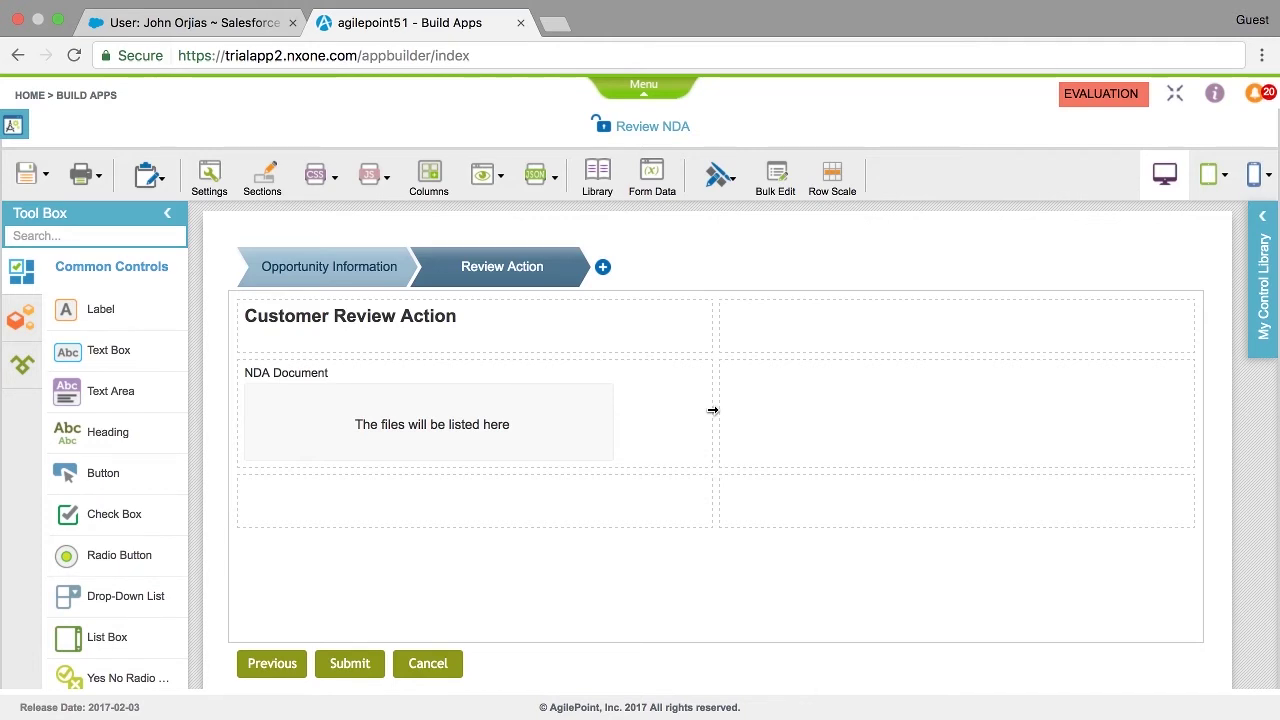
left_click_drag(712, 410, 1088, 401)
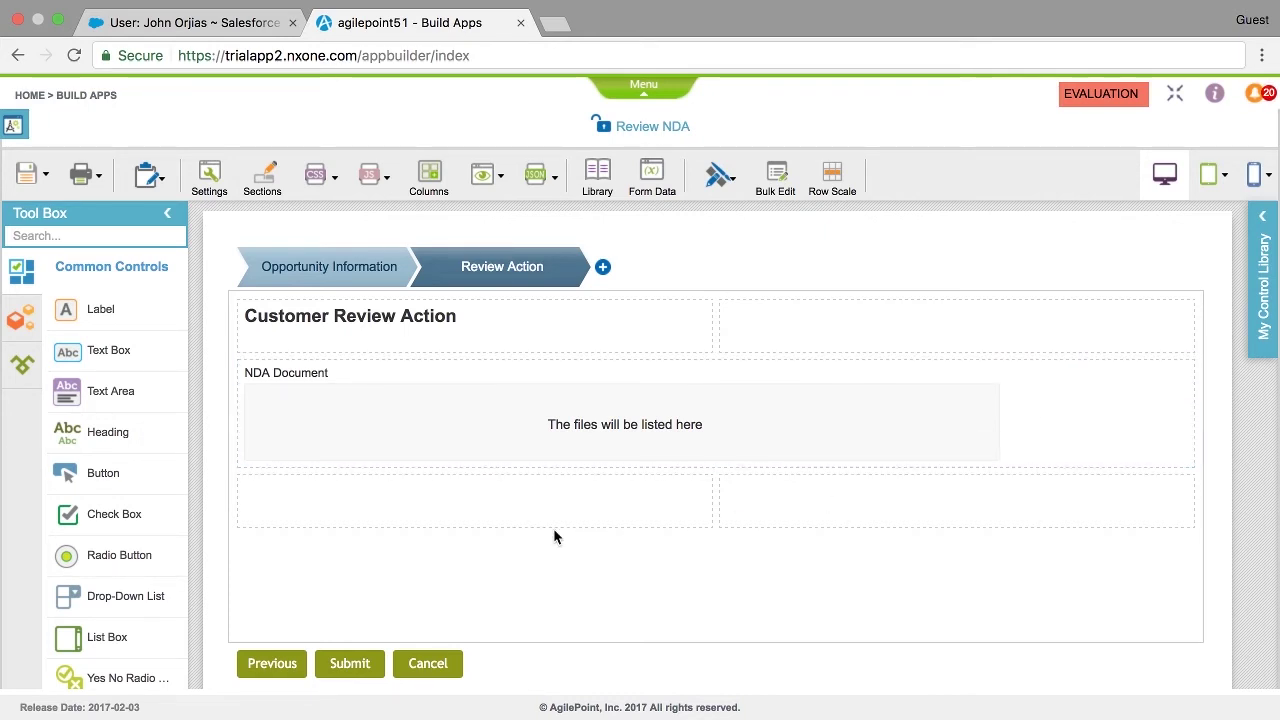
scroll(110, 520, "down", 3)
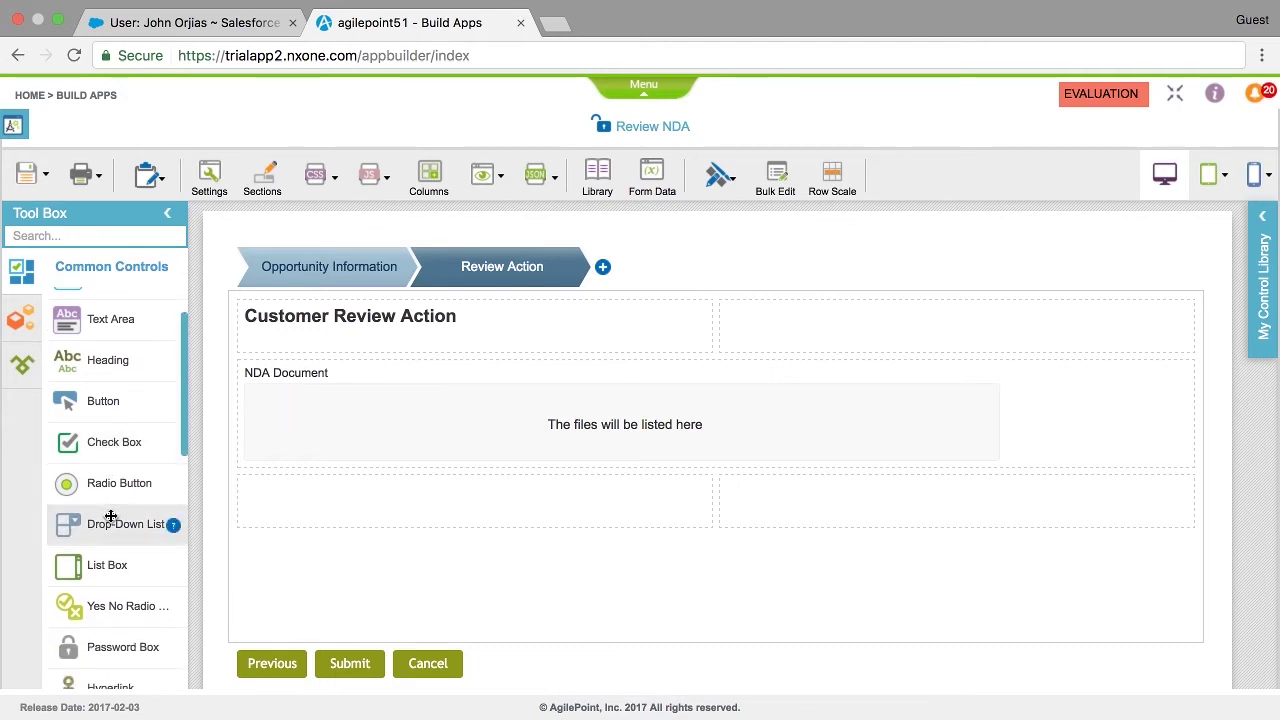
scroll(110, 516, "down", 3)
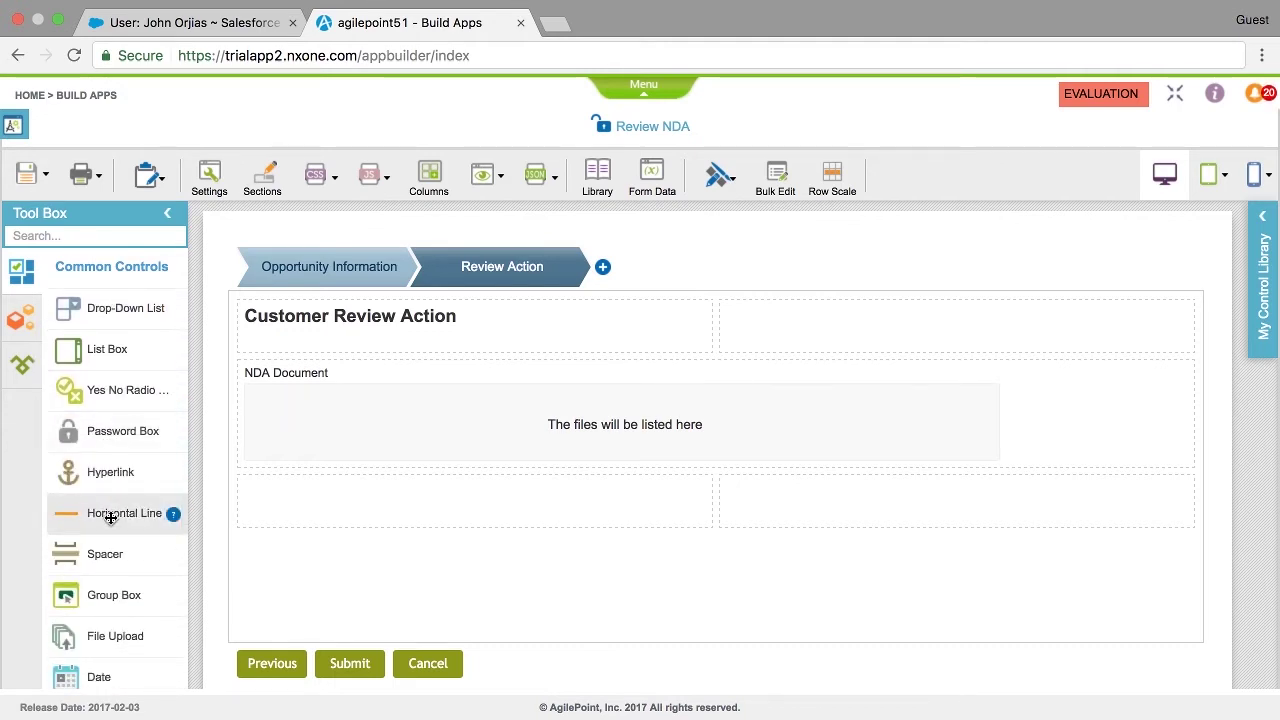
left_click_drag(105, 549, 275, 500)
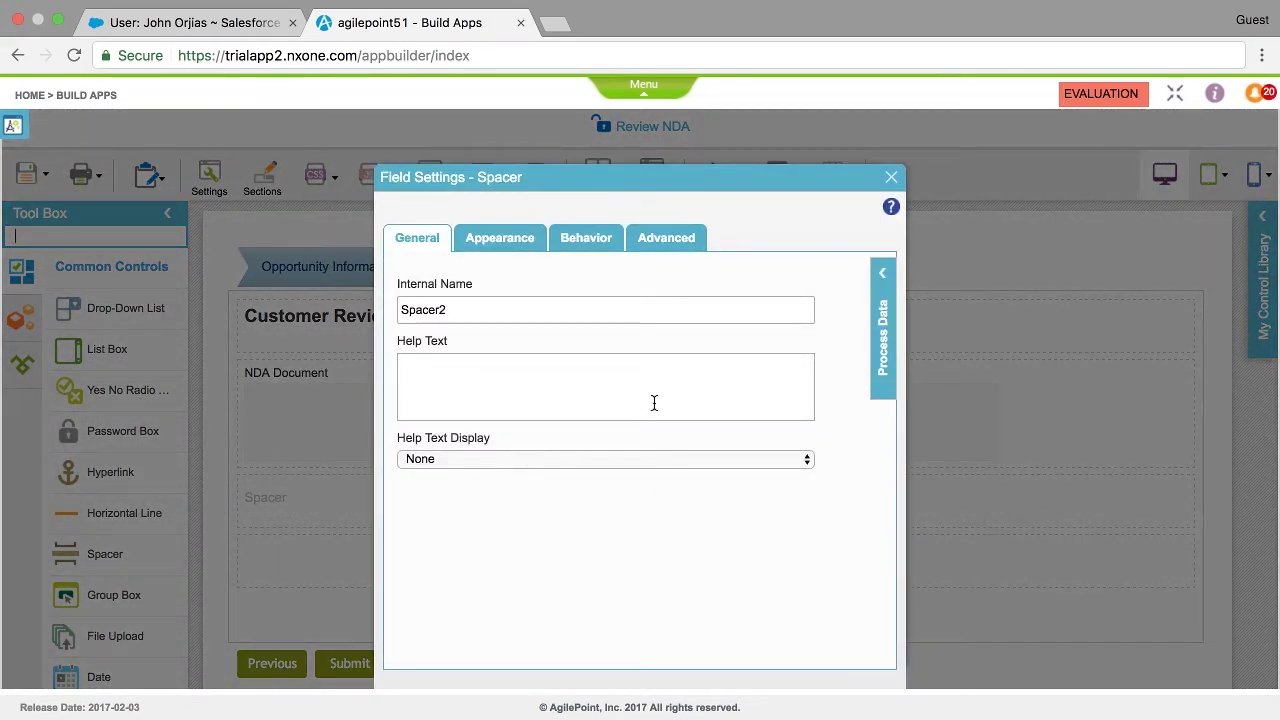
left_click(891, 176)
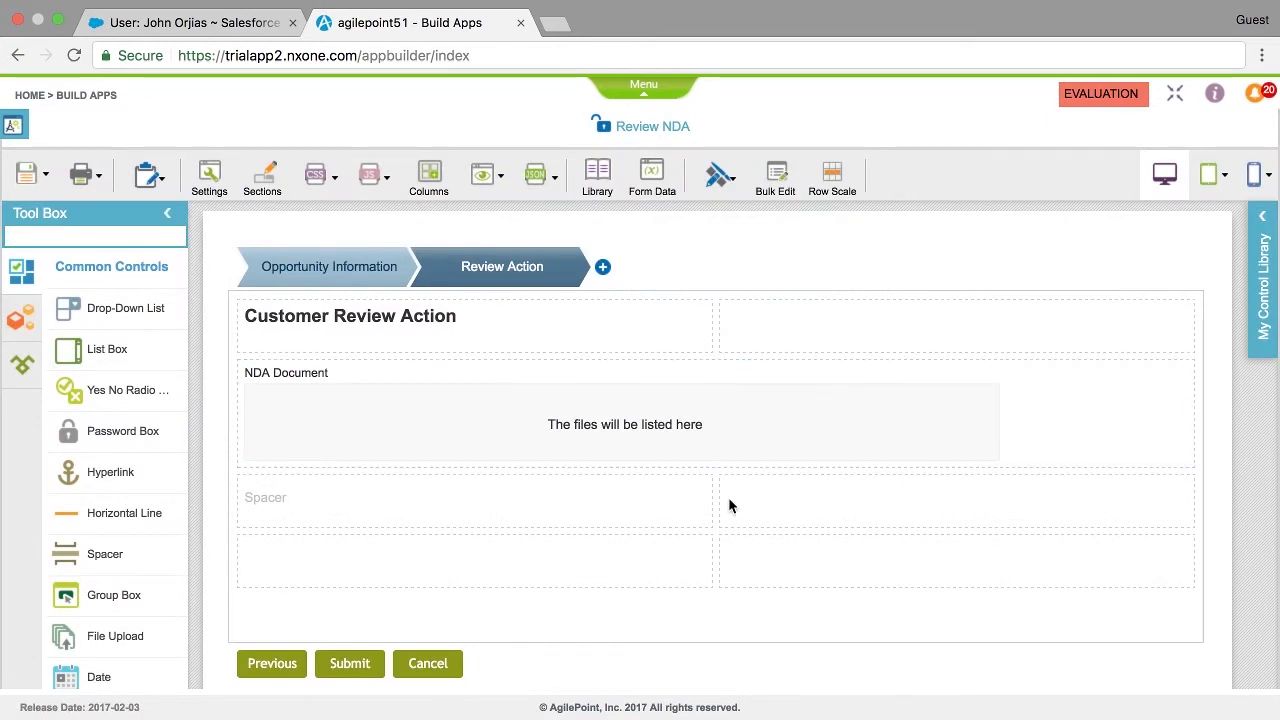
left_click_drag(928, 501, 1068, 500)
Add a Radio Button control in the row below the Spacer and label it Customer Action.
scroll(120, 486, "up", 1)
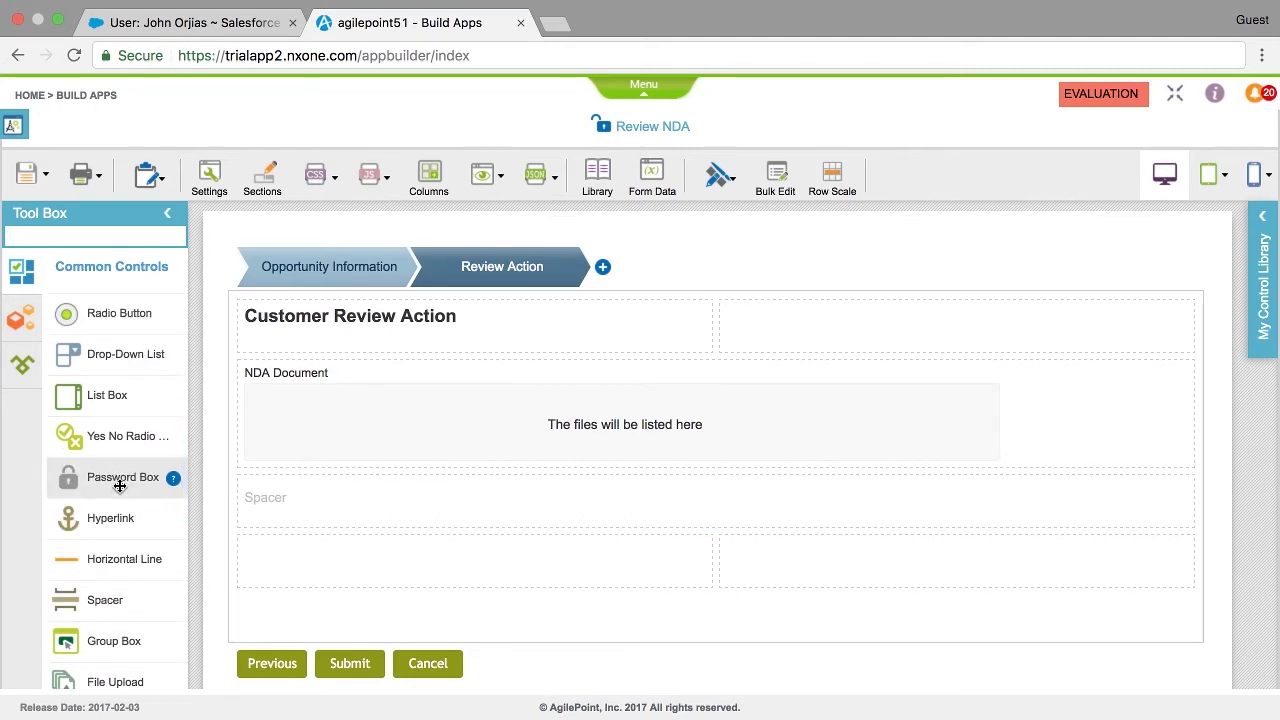
scroll(120, 486, "up", 2)
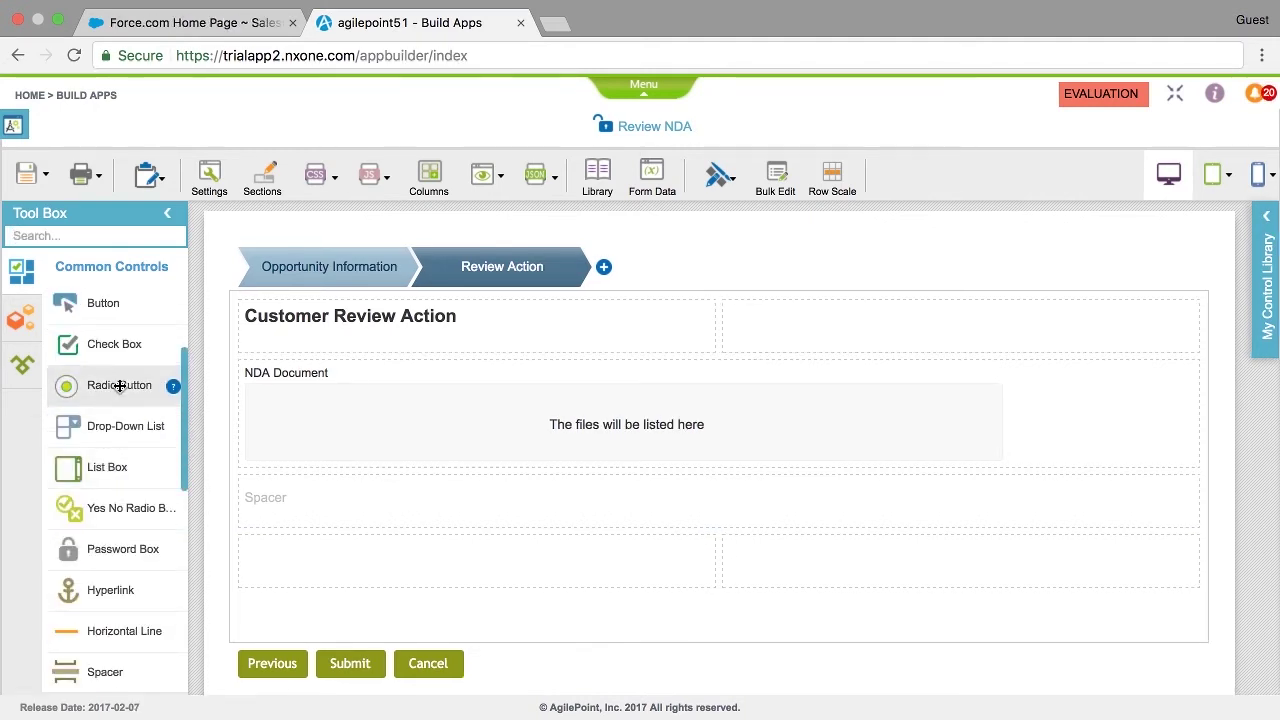
left_click_drag(80, 384, 268, 553)
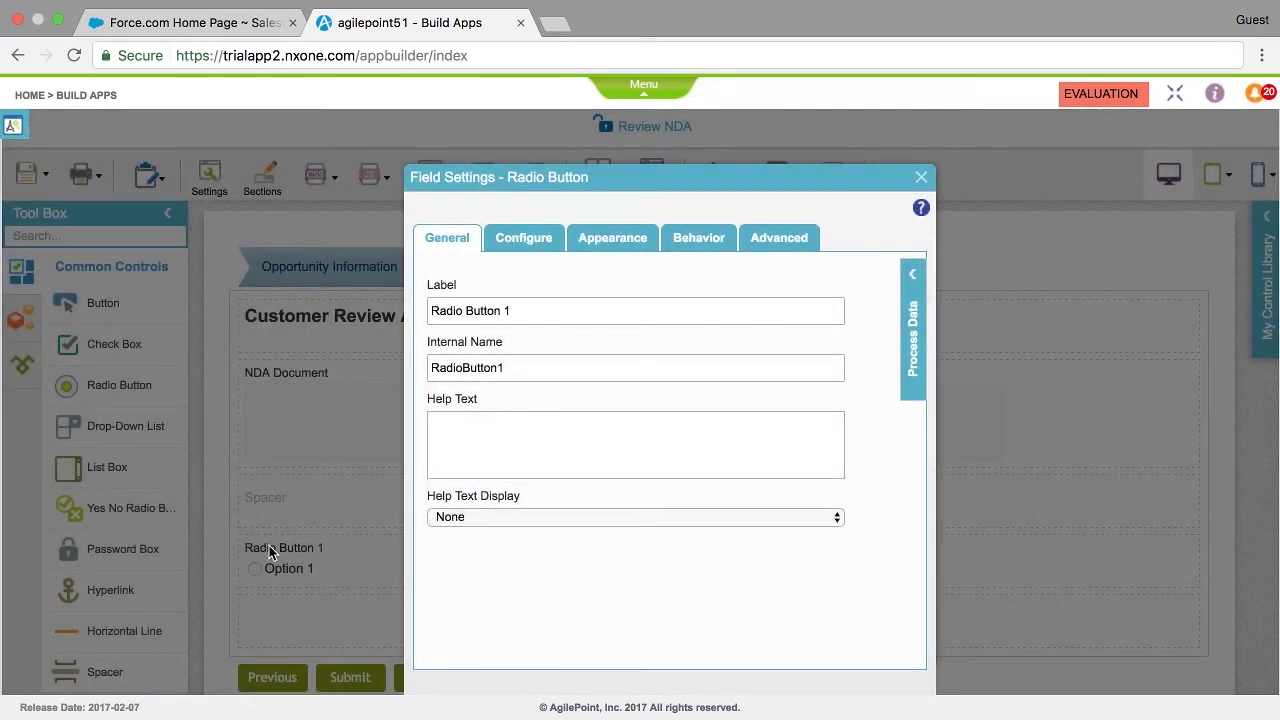
triple_click(538, 310)
type("Customer Action")
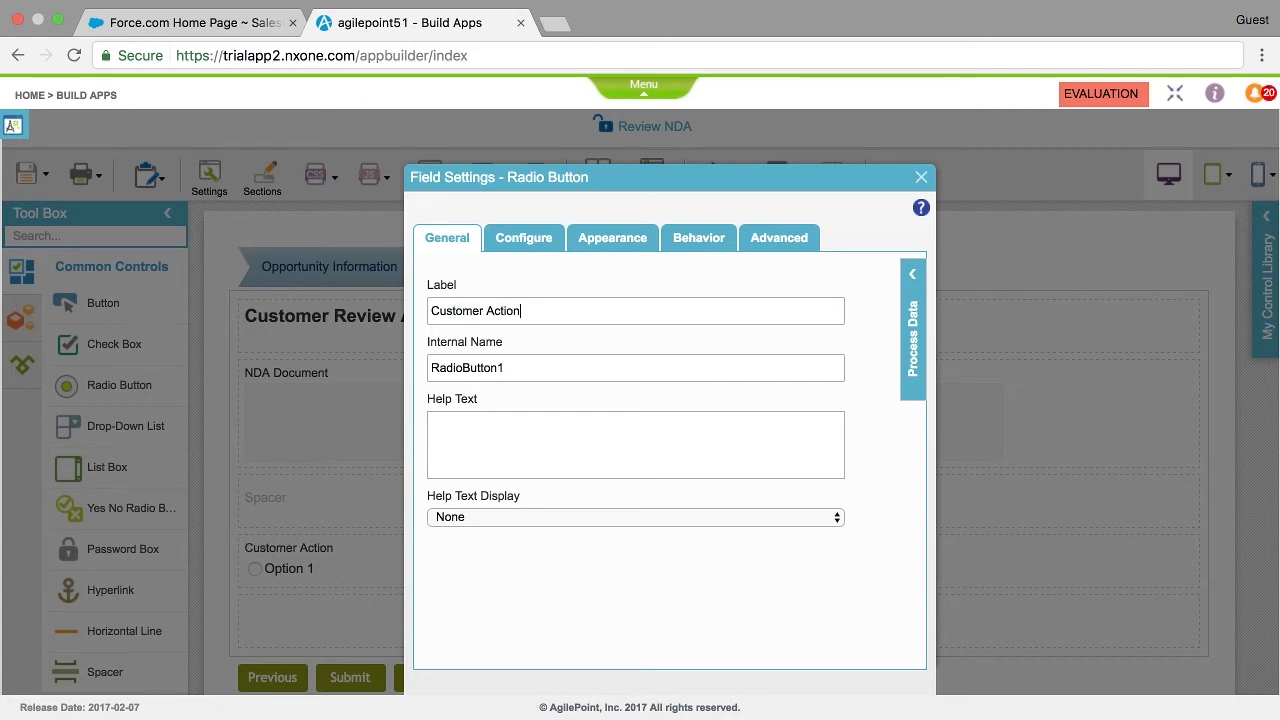
key("Tab")
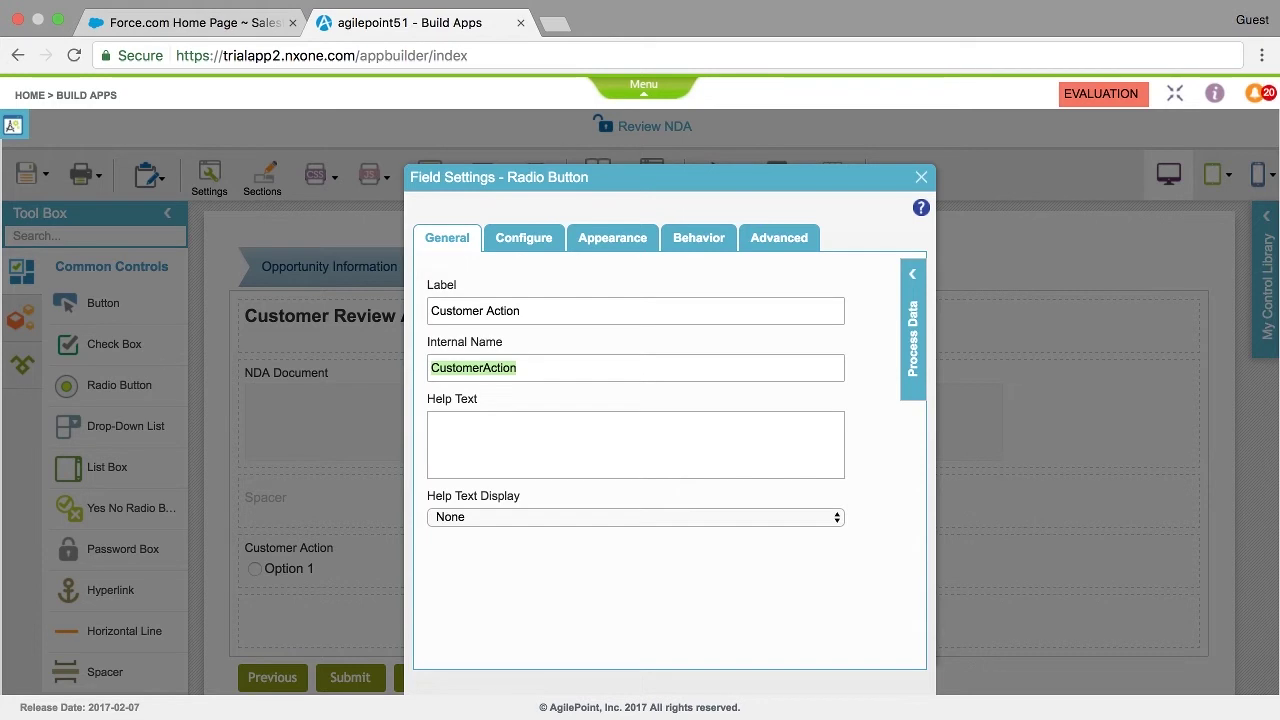
Set the Customer Action radio buttons to Horizontal orientation with an Inline List as the list type.
left_click(532, 244)
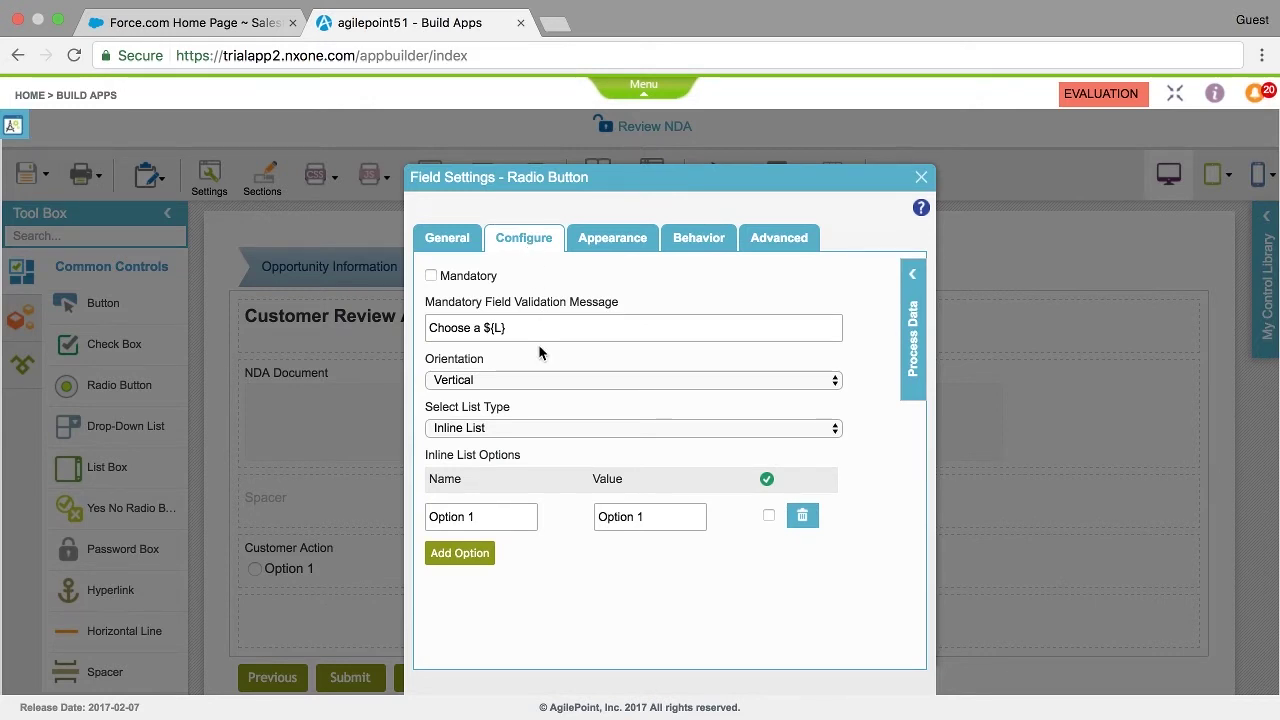
left_click(523, 380)
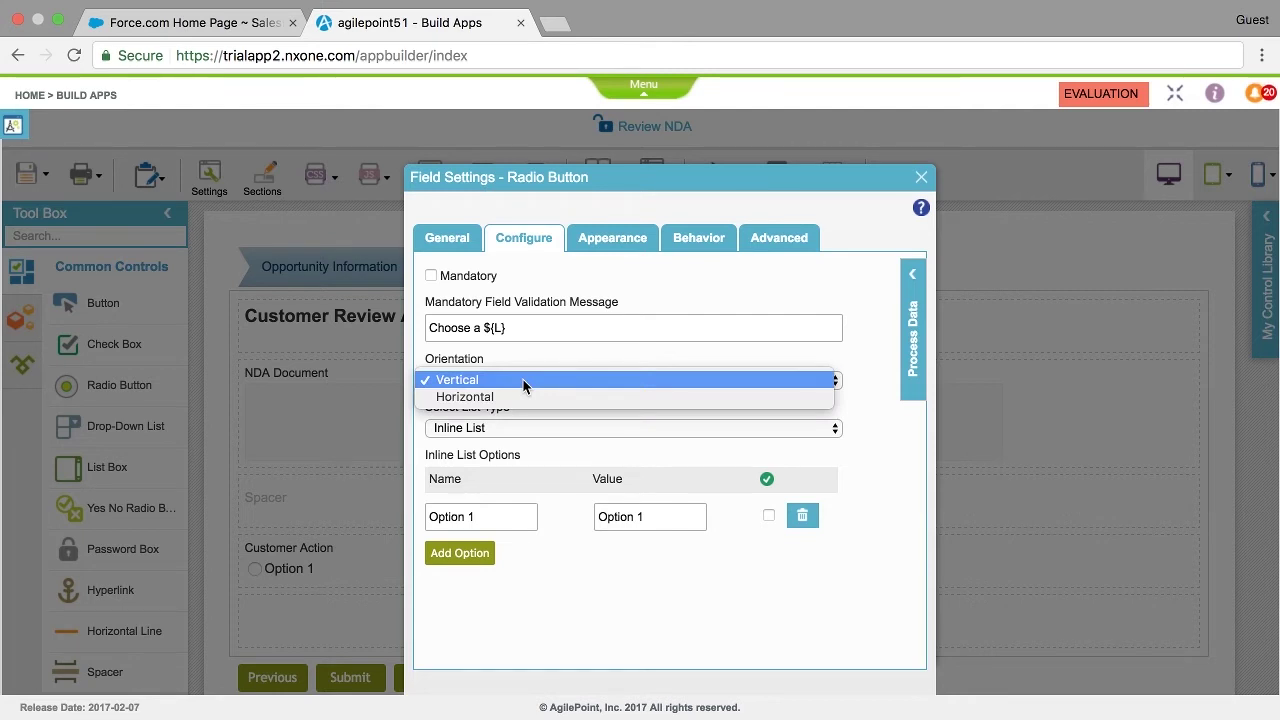
left_click(521, 400)
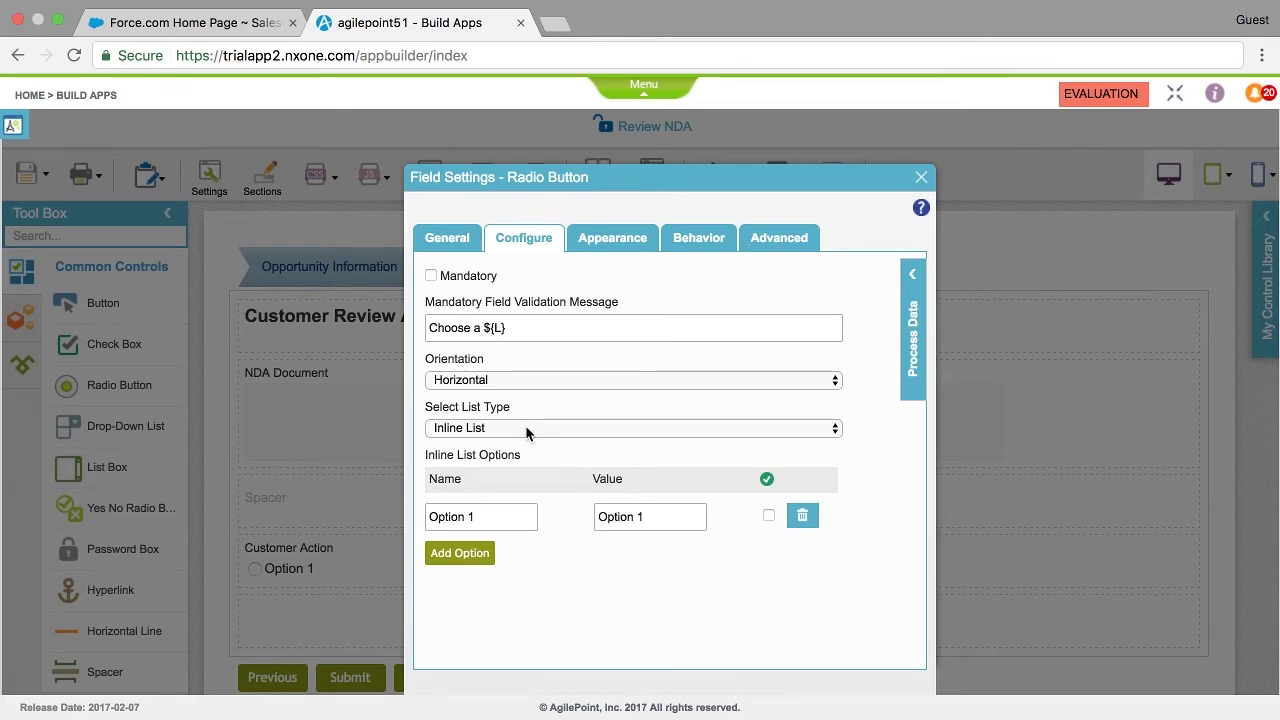
left_click(527, 428)
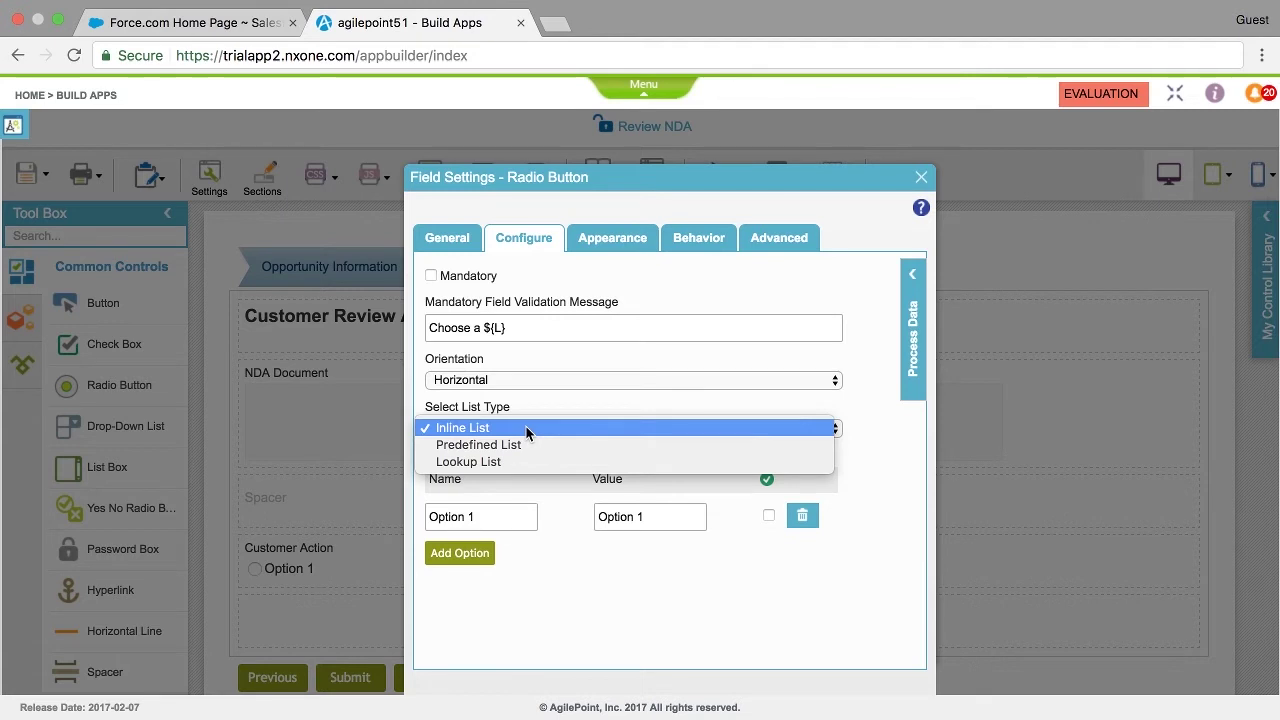
left_click(526, 426)
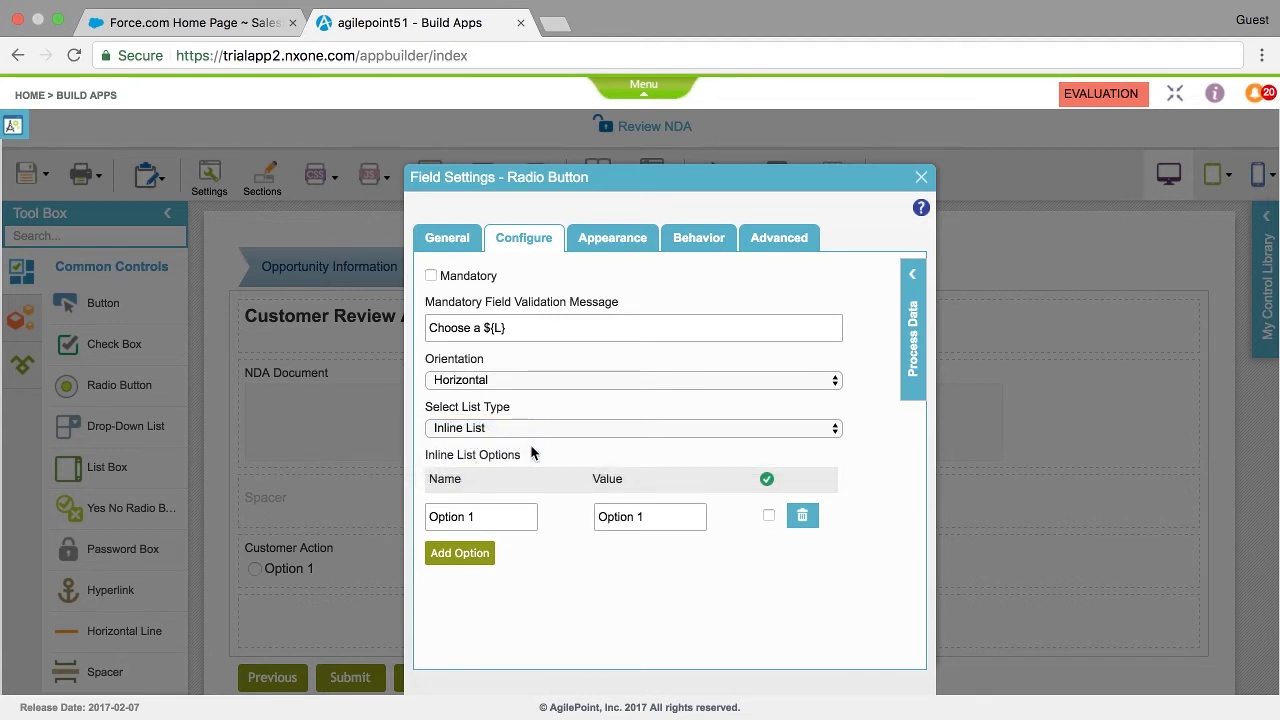
Set both the name and value of the first inline option to "Print, Sign, and Upload".
triple_click(520, 517)
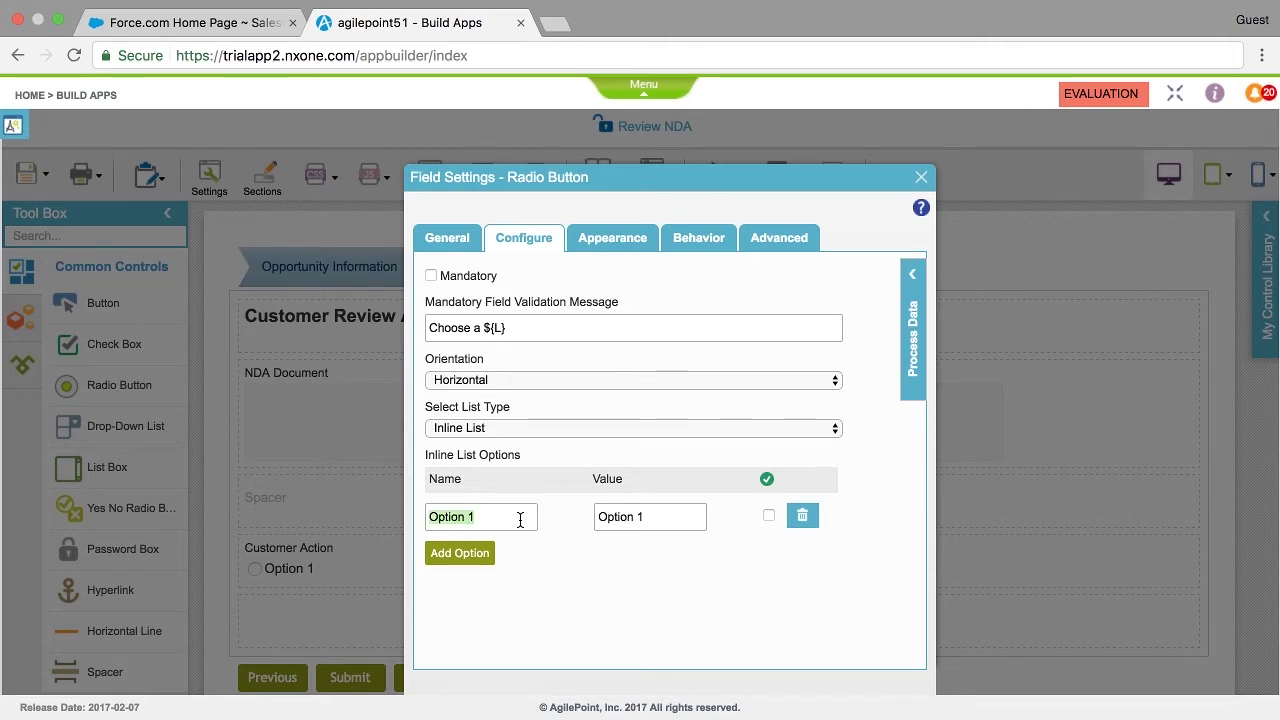
type("Print, Sign, and Upload")
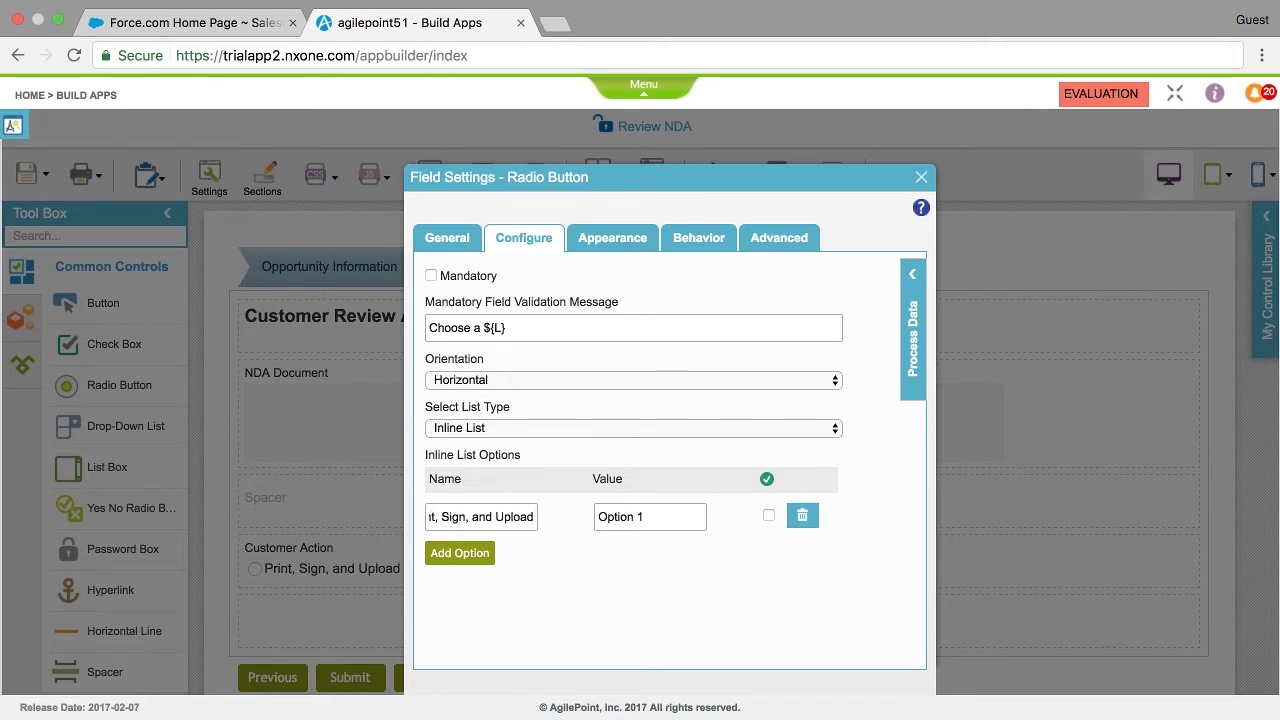
triple_click(648, 517)
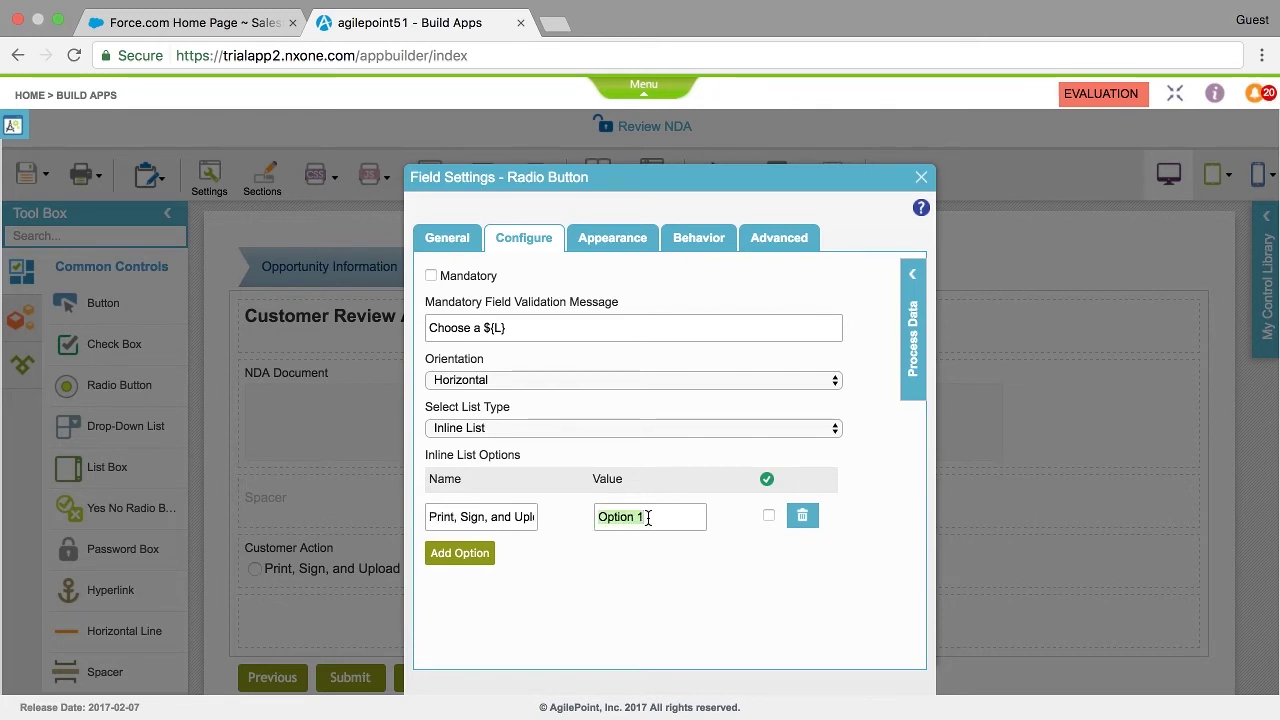
type("Print, Sign, and Upload")
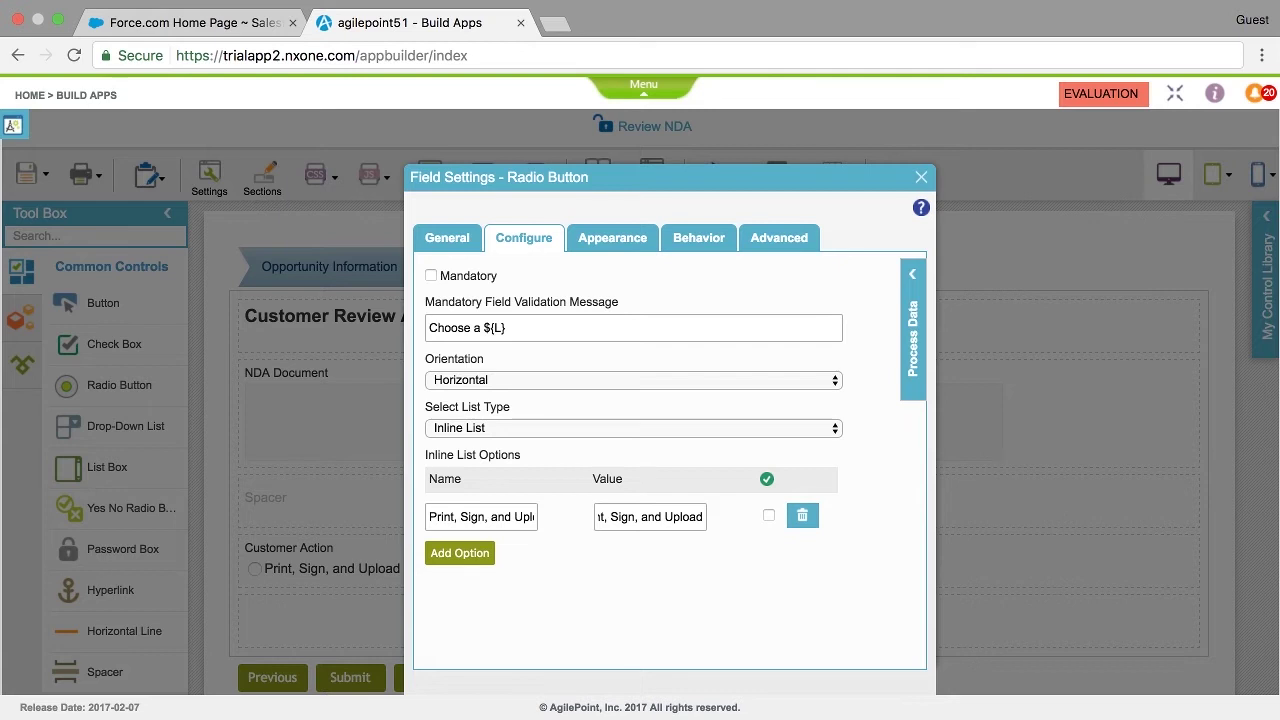
Add a second inline option with Request Revision as its name and value.
left_click(468, 562)
double_click(467, 556)
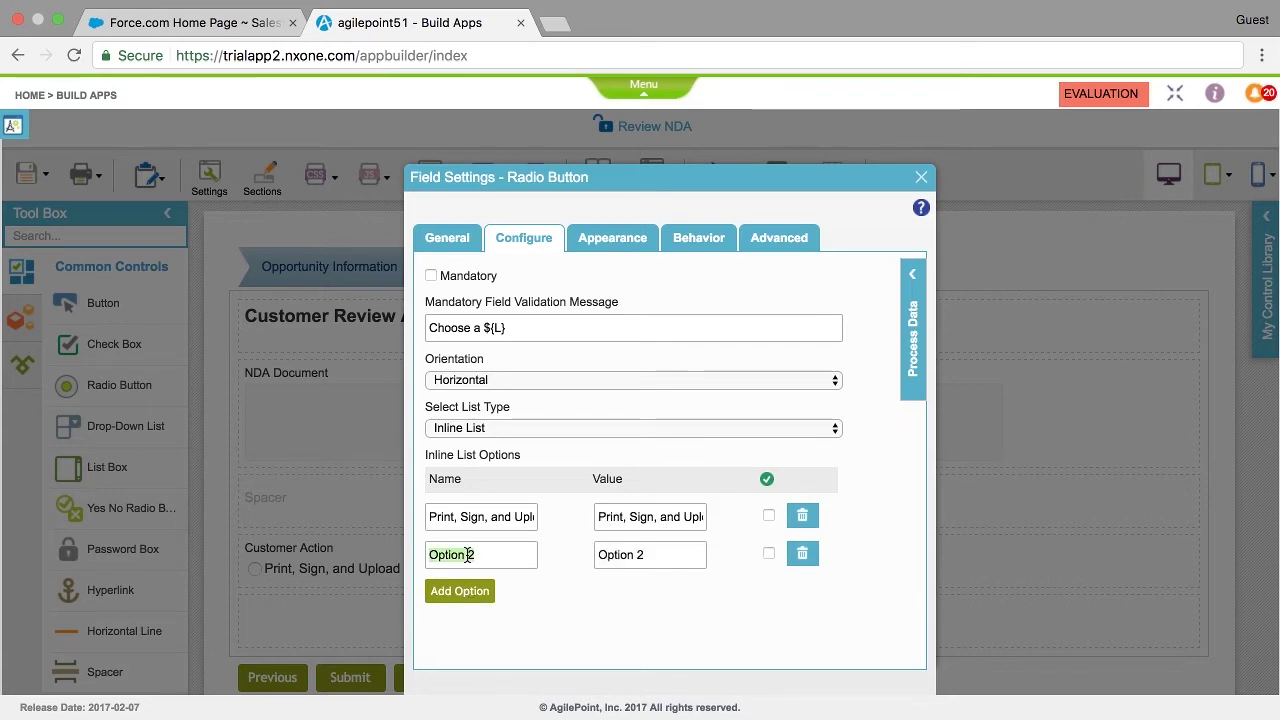
type("Request Revision")
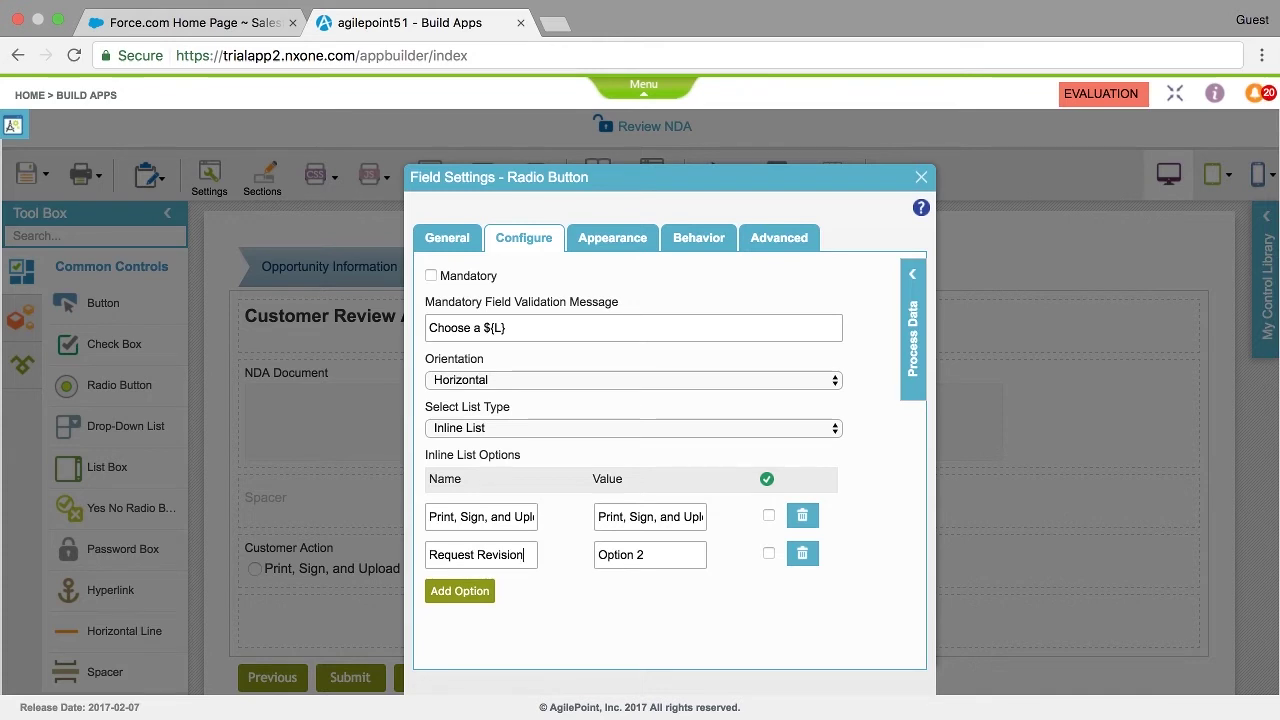
triple_click(636, 558)
type("Request Revision")
Add a third inline option with Cancel Request as its name and value.
left_click(466, 592)
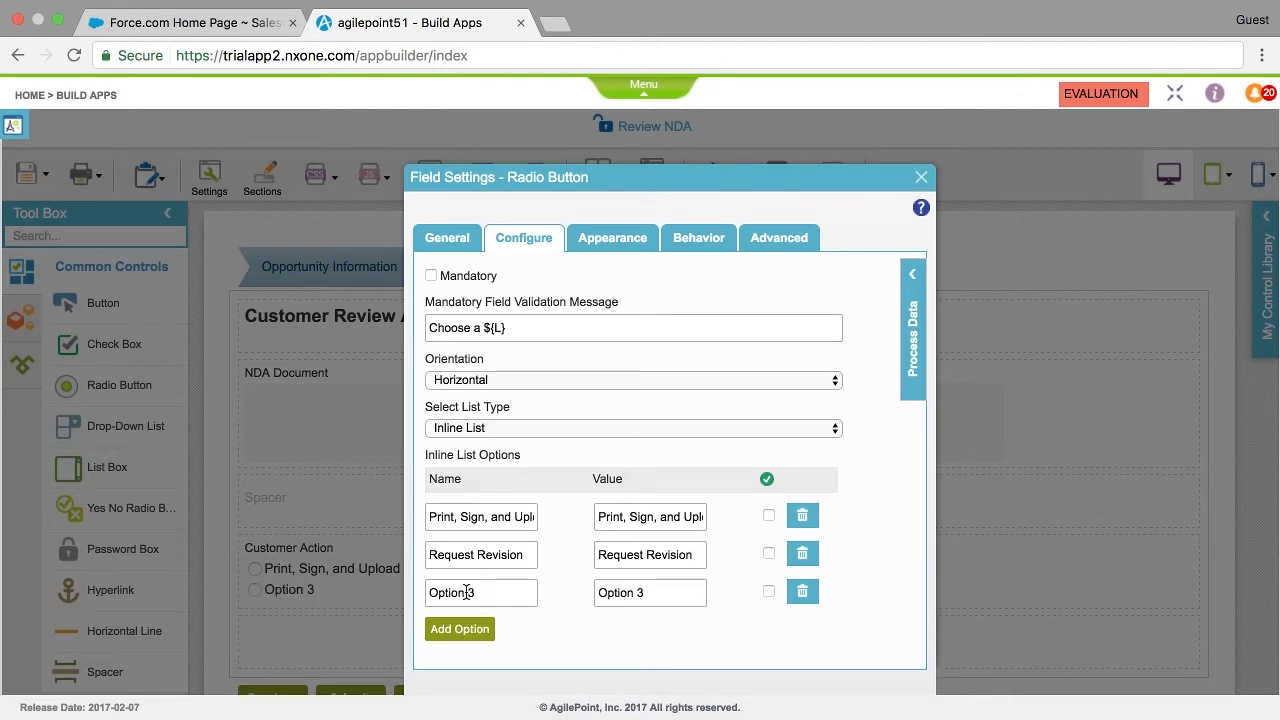
triple_click(466, 592)
type("Cancel Request")
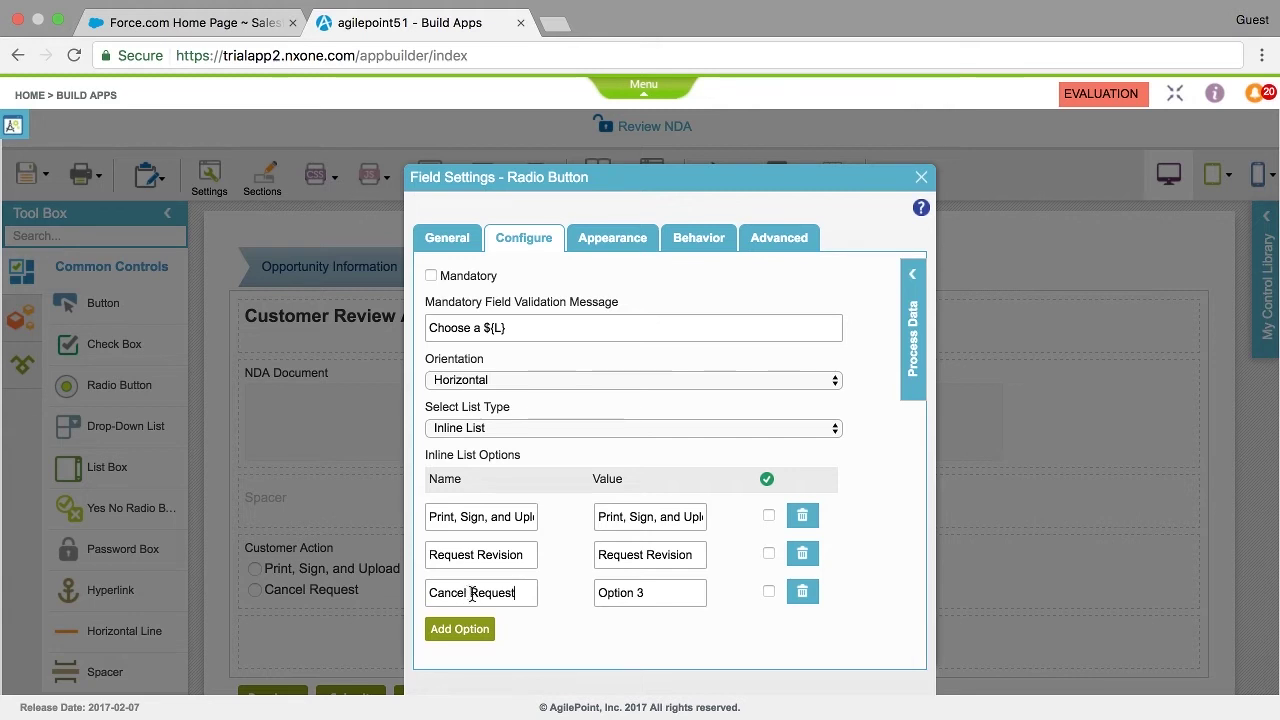
triple_click(650, 594)
type("Cancel Request")
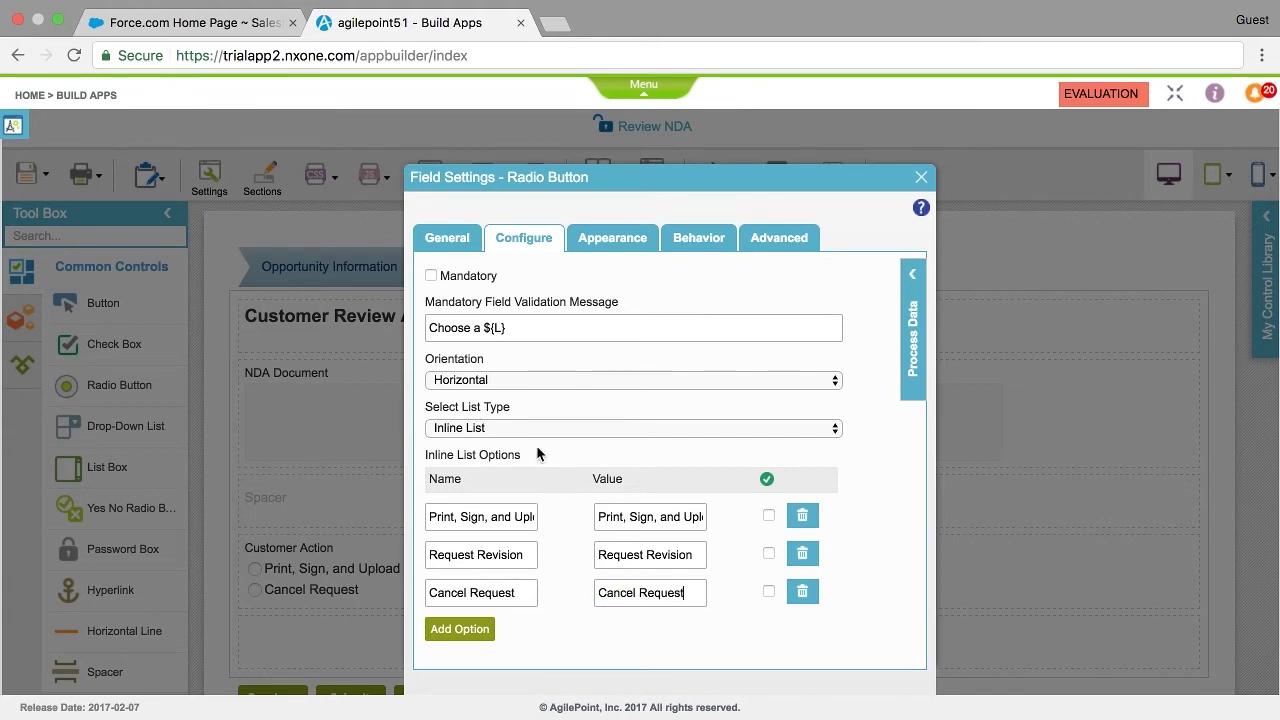
Make the Customer Action field mandatory, close its settings and widen it across both columns.
left_click(431, 277)
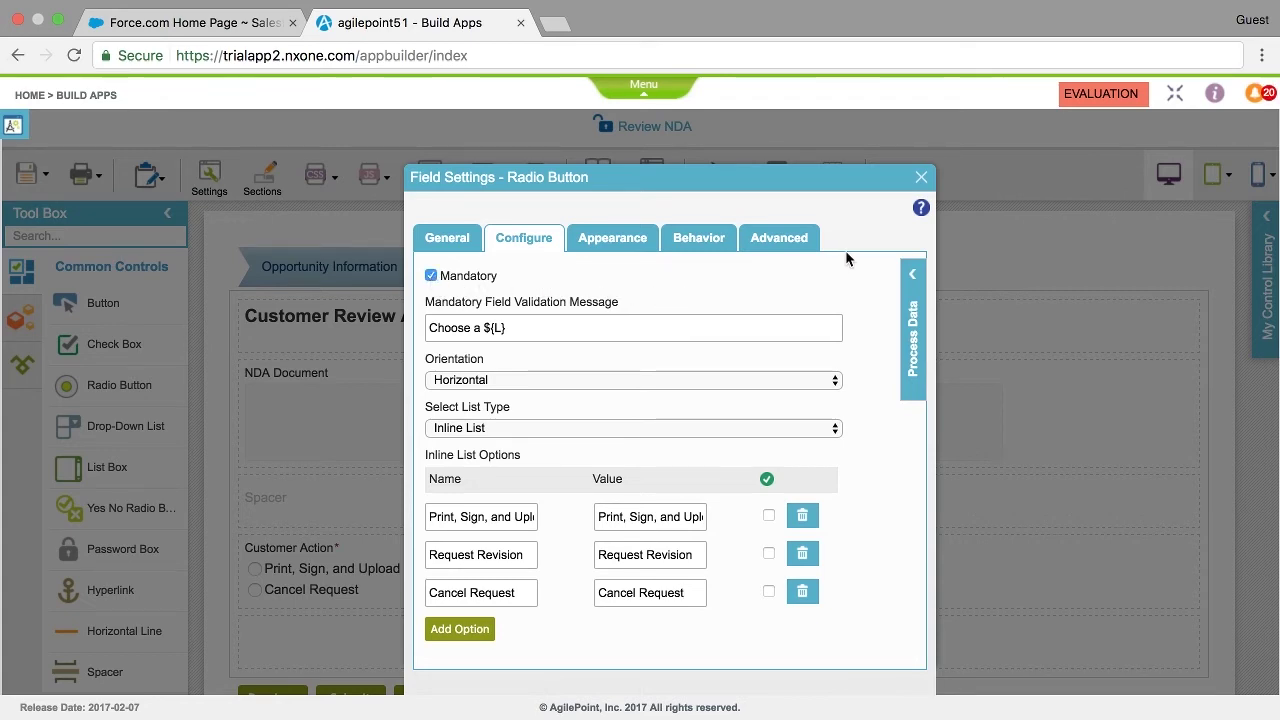
left_click(921, 178)
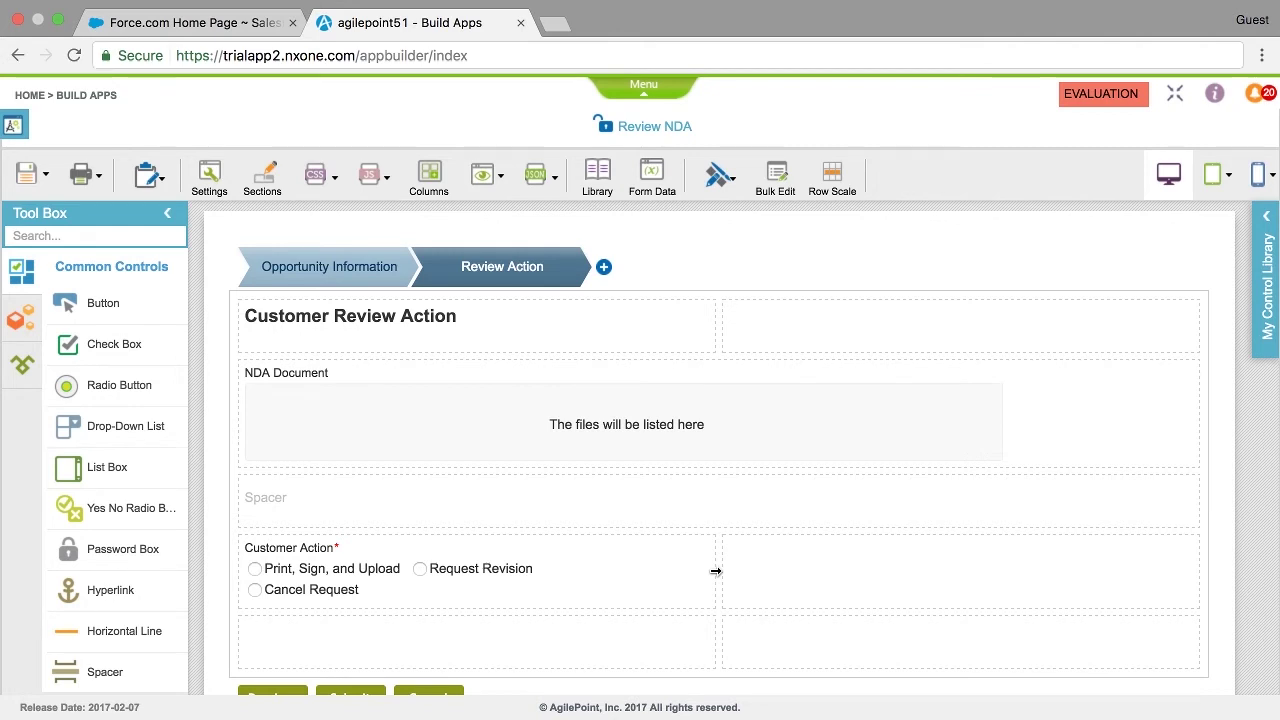
left_click_drag(715, 571, 1052, 564)
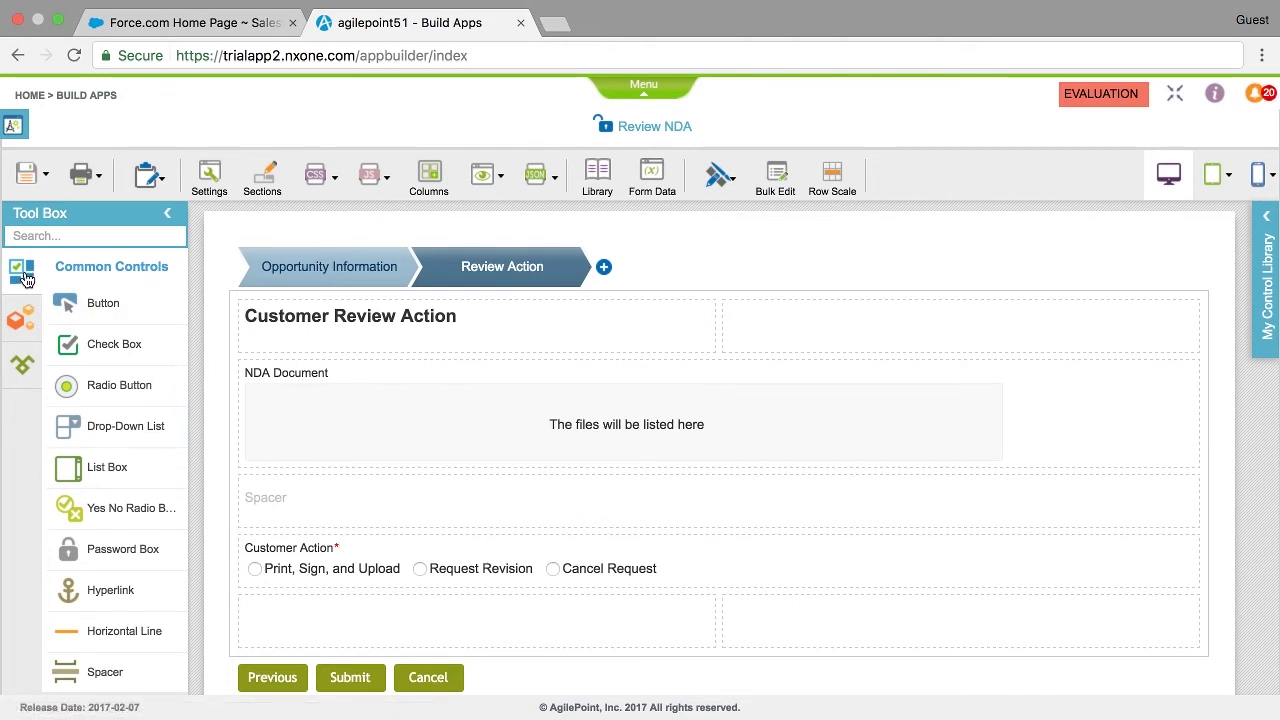
Add a File Upload control in the row below Customer Action and label it Upload Signed NDA.
scroll(118, 504, "down", 3)
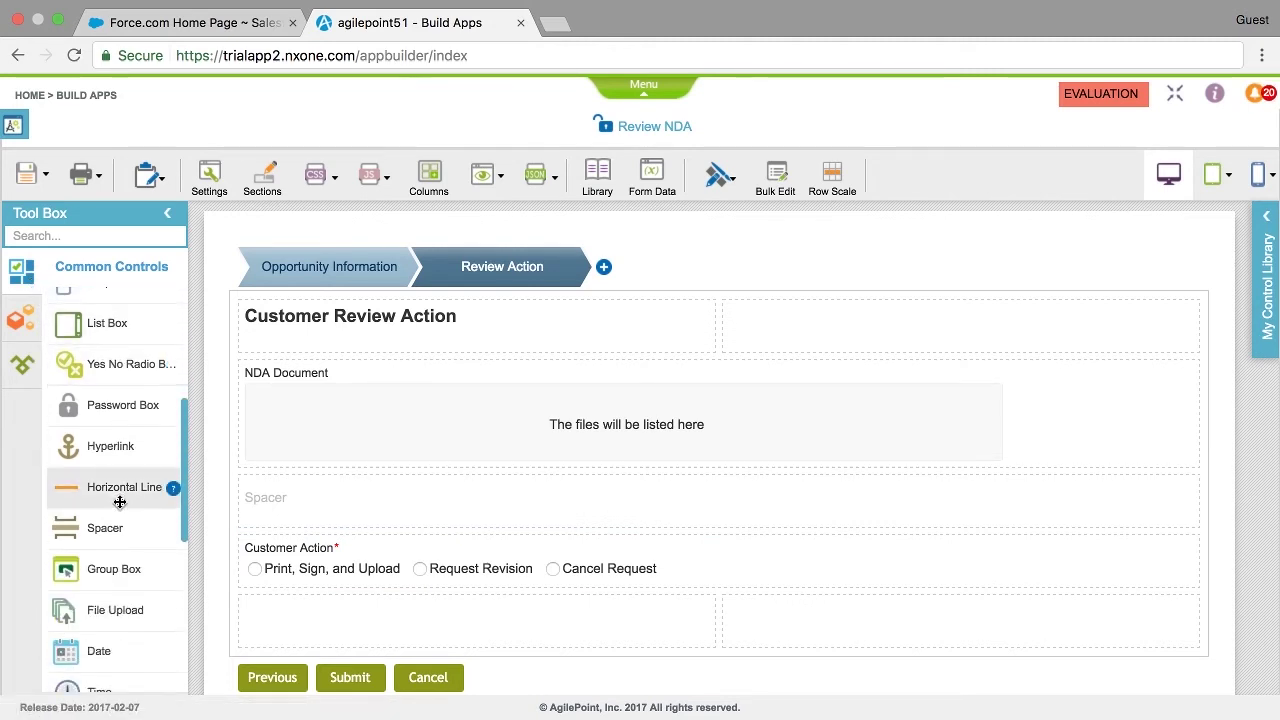
scroll(119, 502, "down", 2)
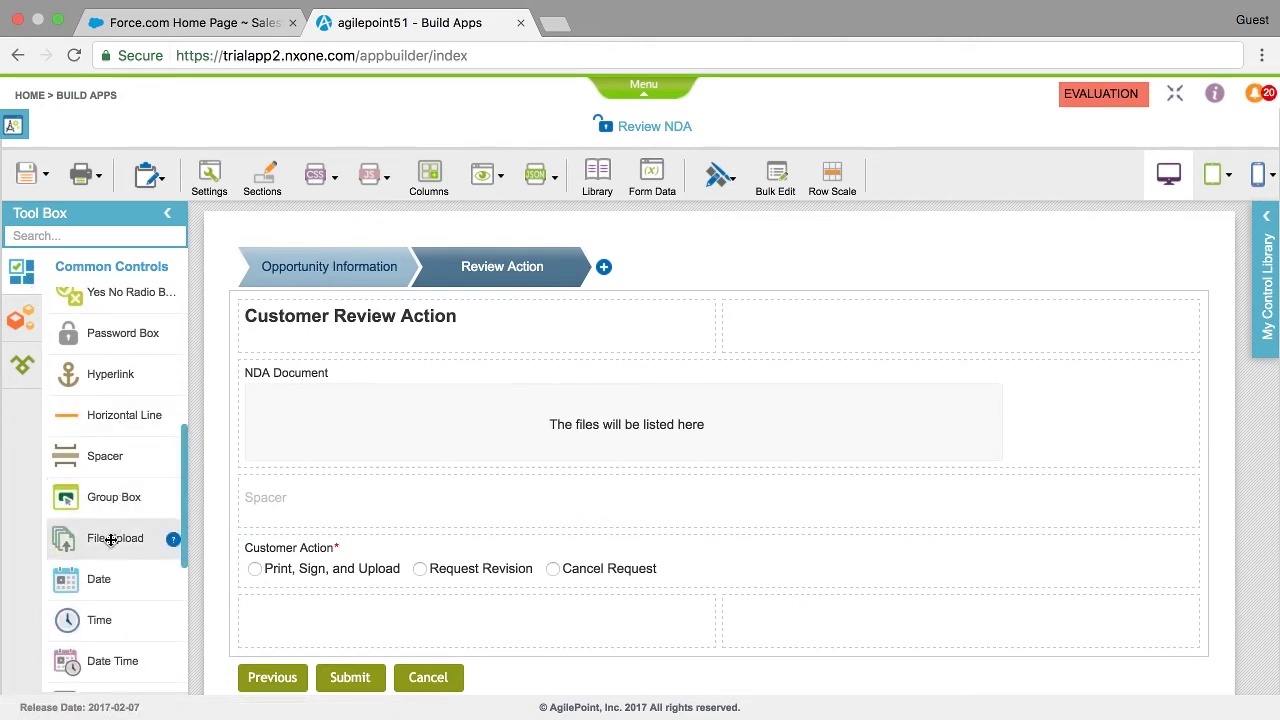
left_click_drag(114, 539, 271, 615)
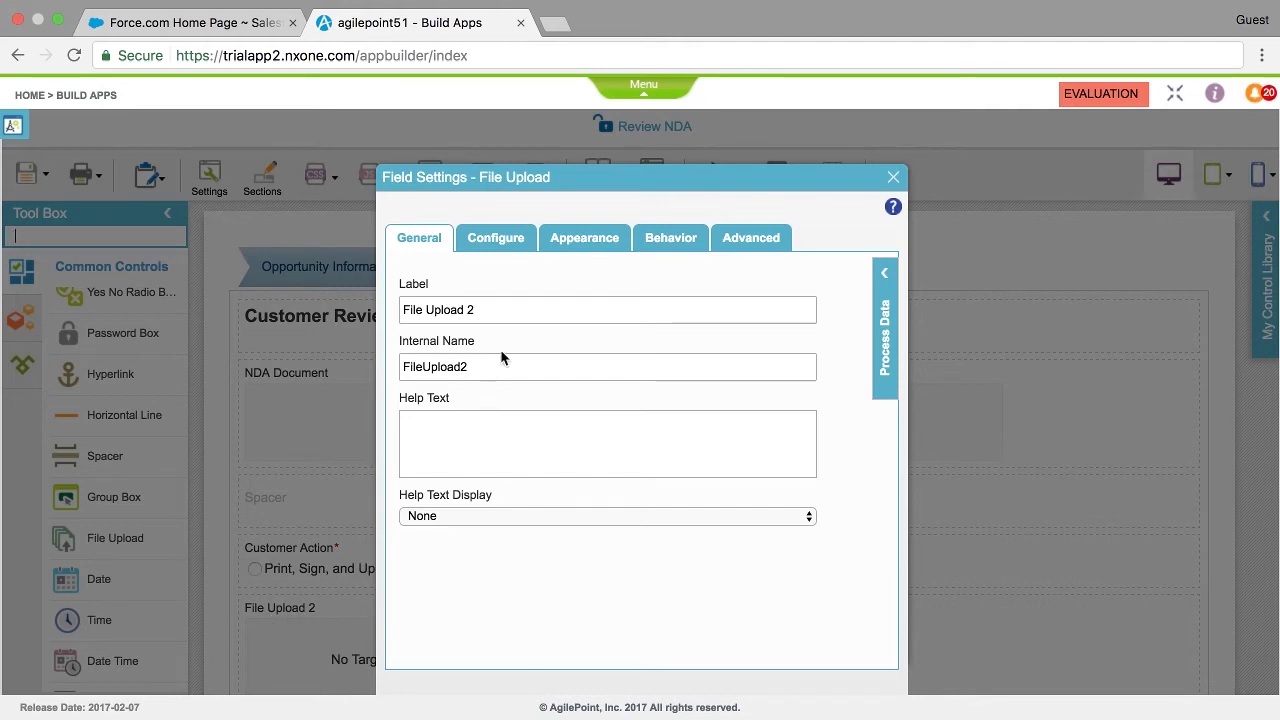
triple_click(514, 311)
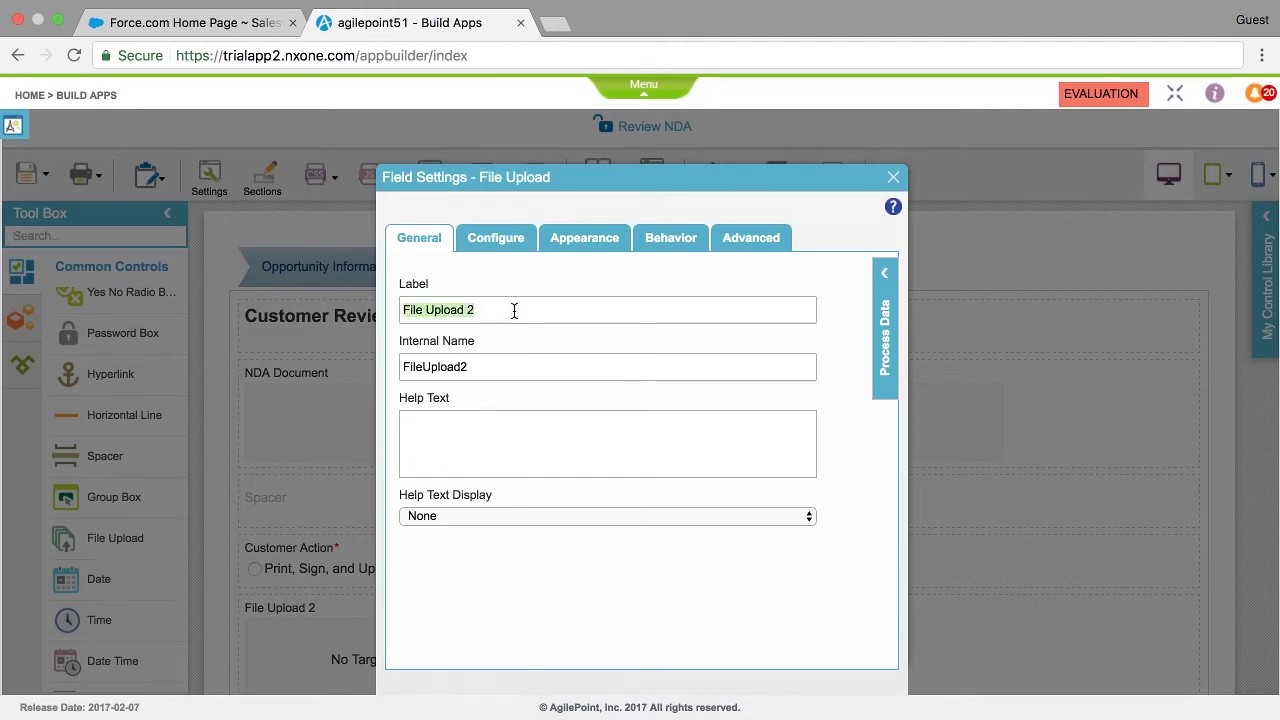
type("Upload Signed NDA")
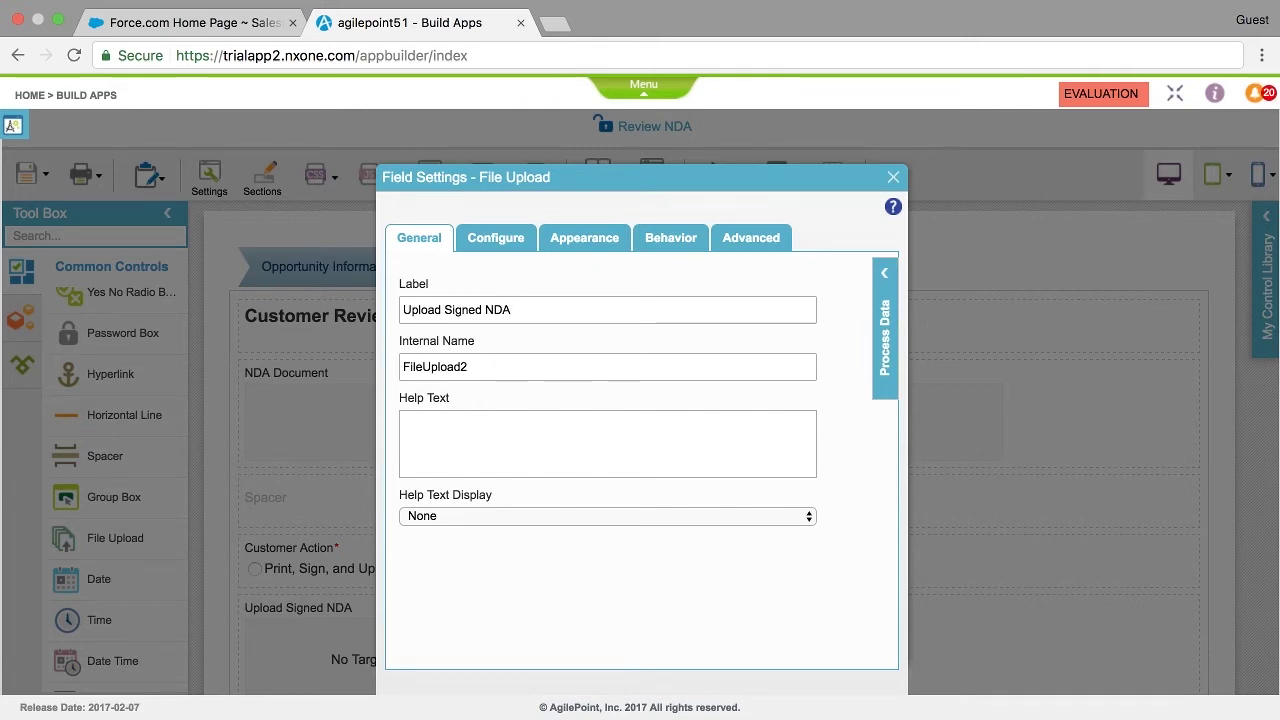
key("Tab")
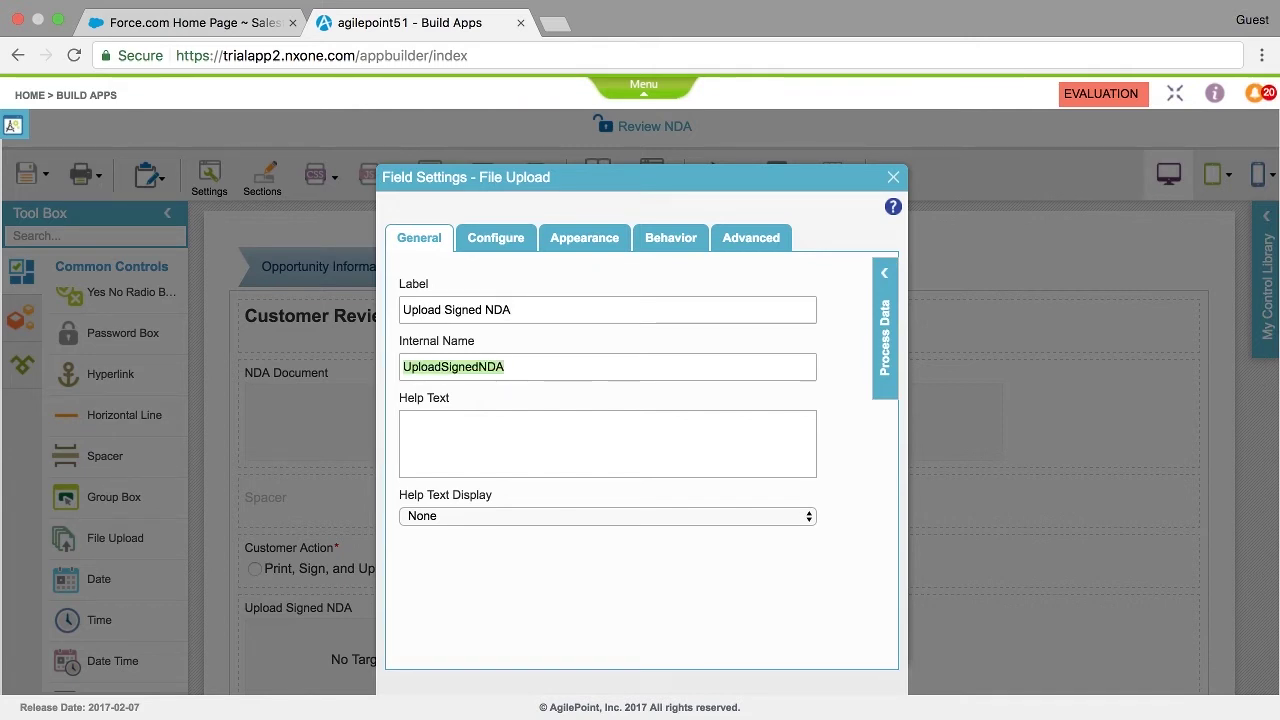
Set the Upload Signed NDA field's target file repository to Upload NDA, with Upload New Files as the allowed action.
left_click(503, 247)
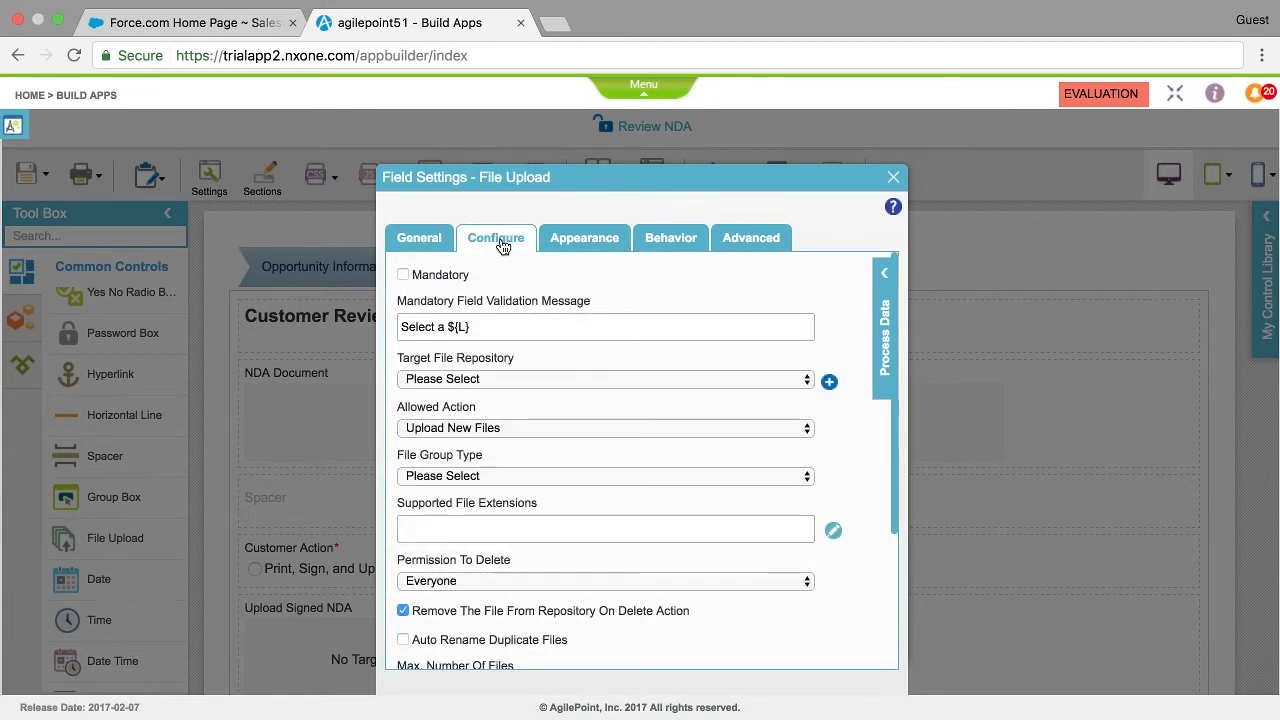
left_click(515, 379)
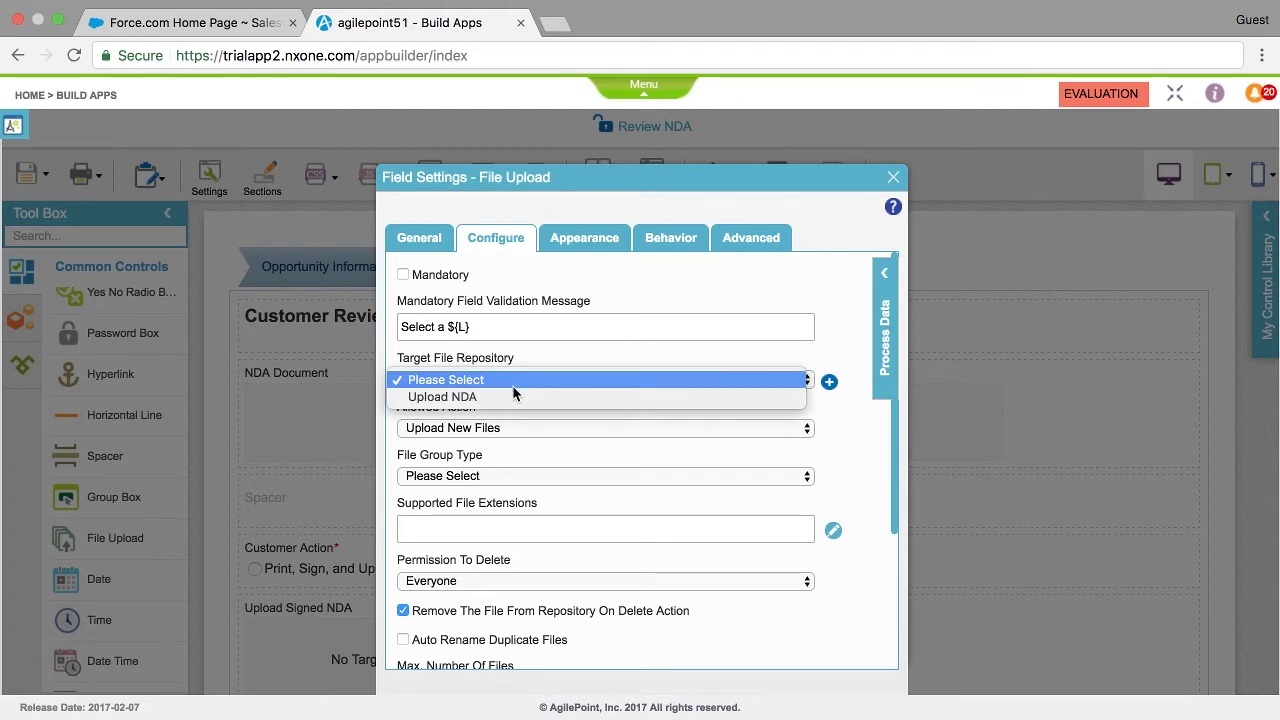
left_click(508, 396)
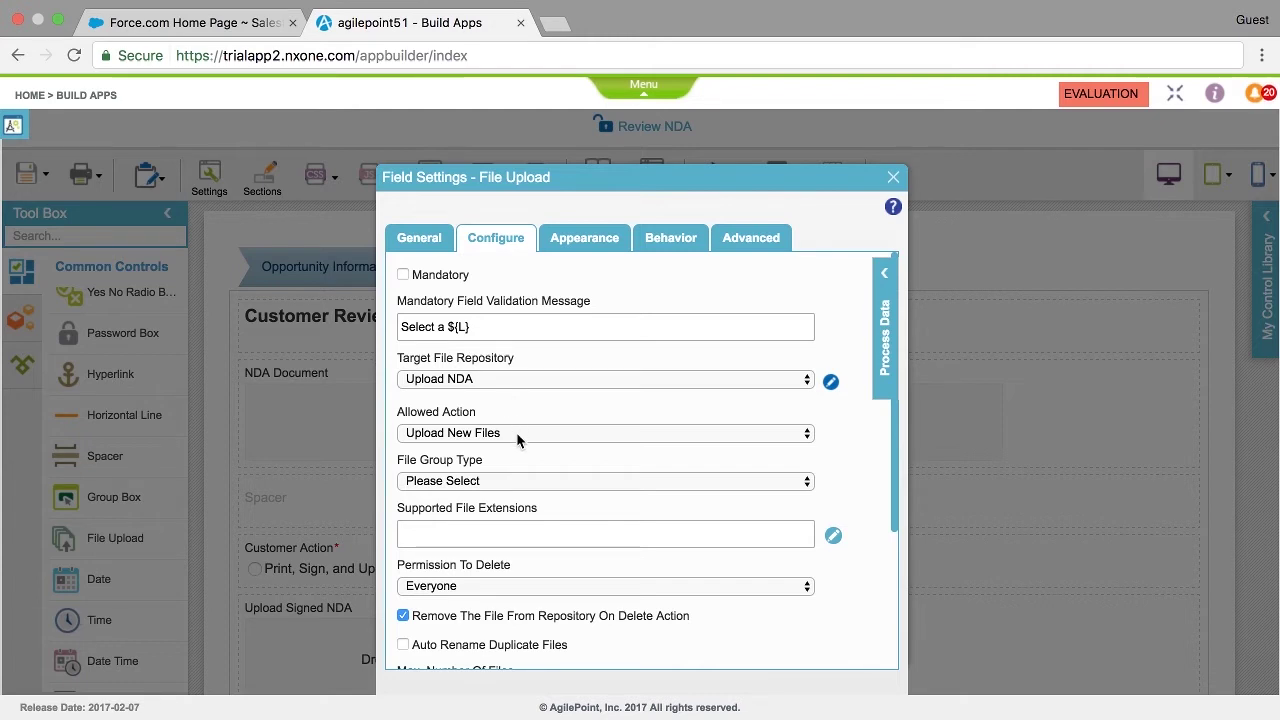
left_click(516, 432)
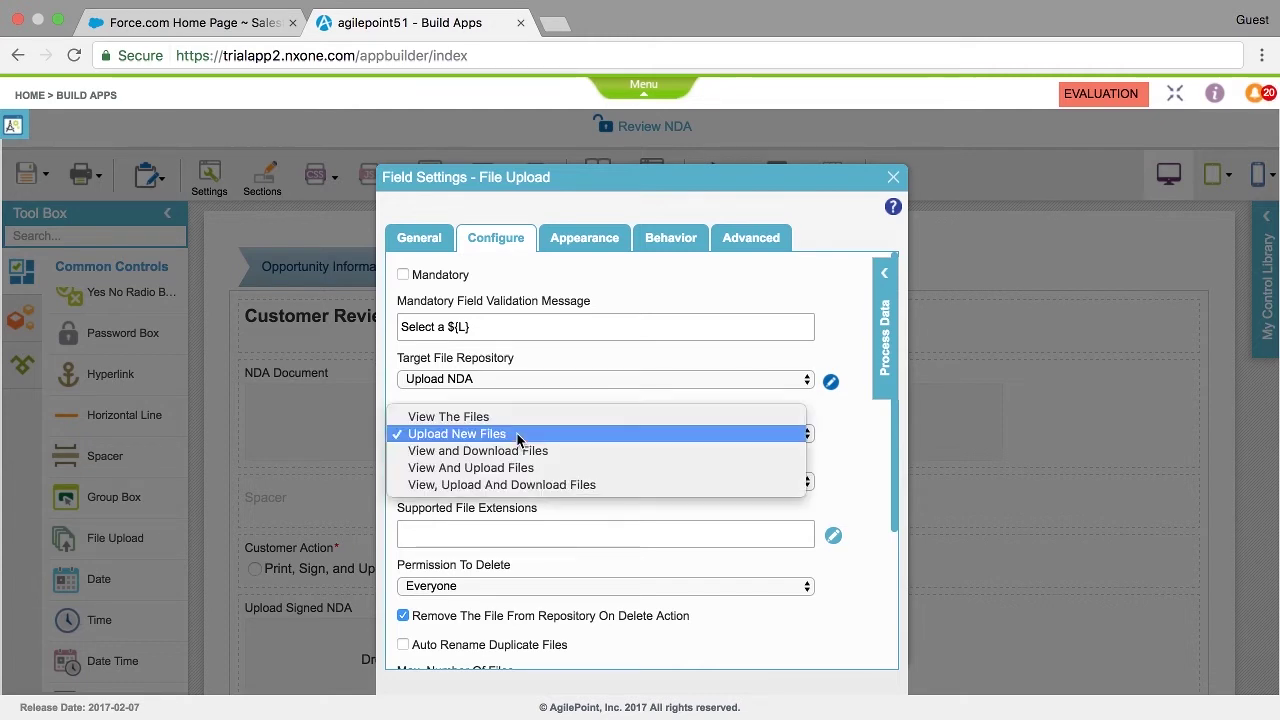
left_click(516, 434)
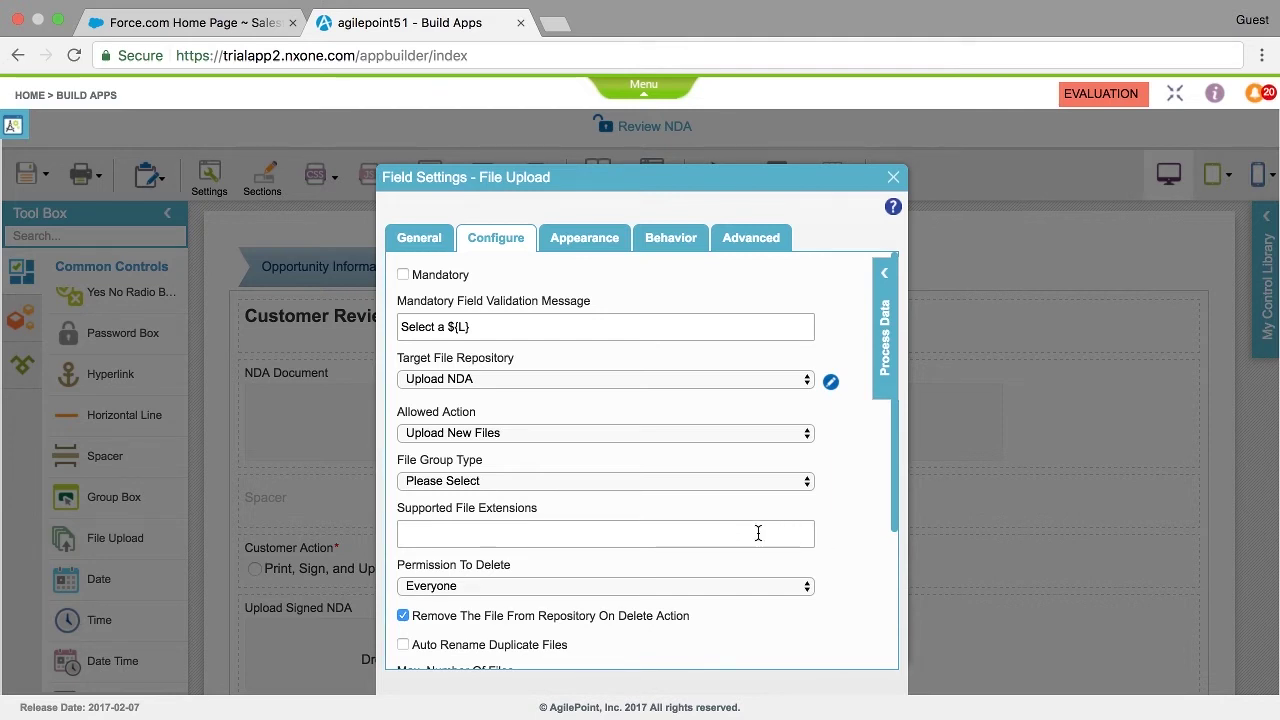
Restrict the supported file extensions to .pdf and set the delete permission to User Who Has Uploaded The File.
type(".pdf")
left_click(716, 586)
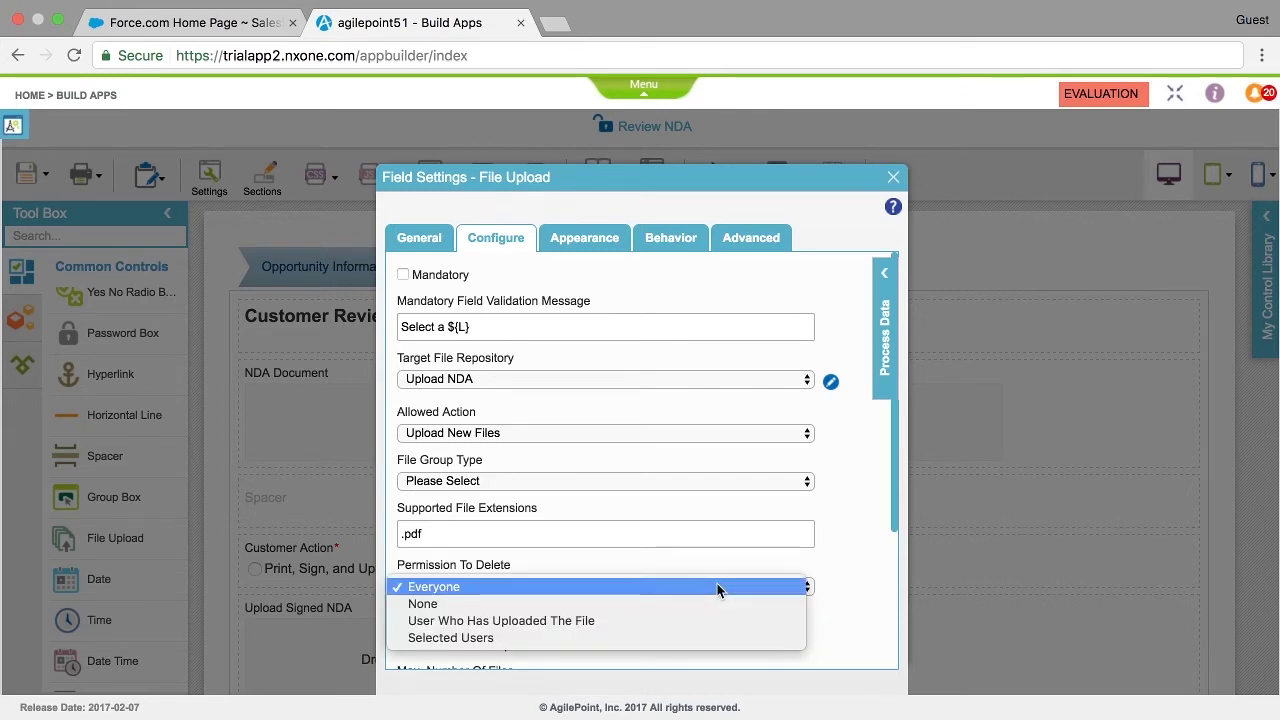
left_click(562, 622)
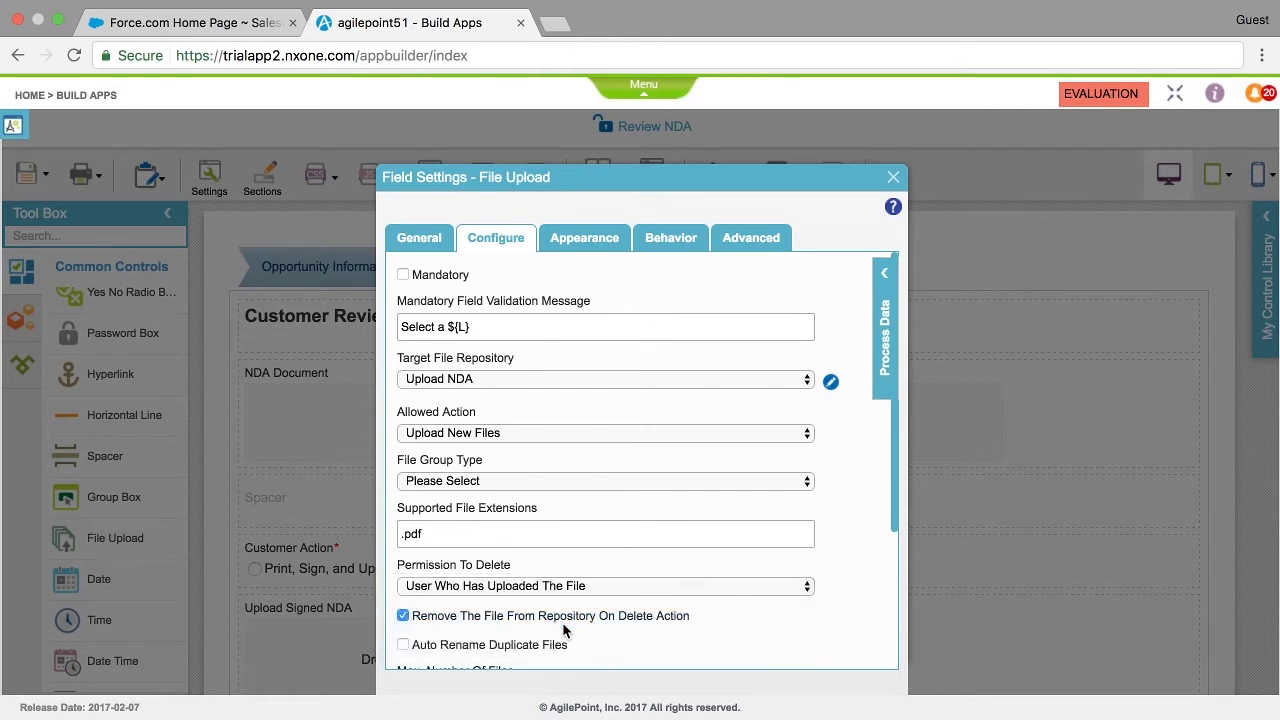
Turn on deletion confirmation for the Upload Signed NDA field and make it not visible, closing its settings.
scroll(562, 622, "down", 5)
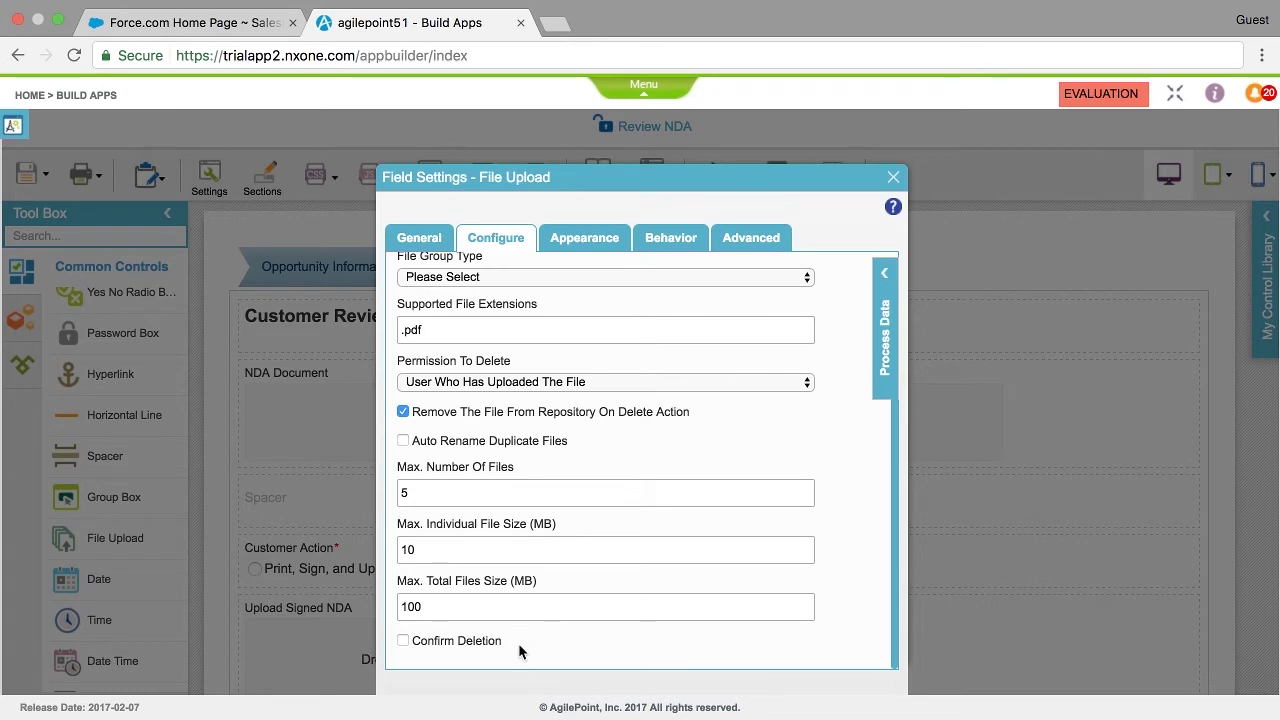
left_click(403, 641)
left_click(668, 247)
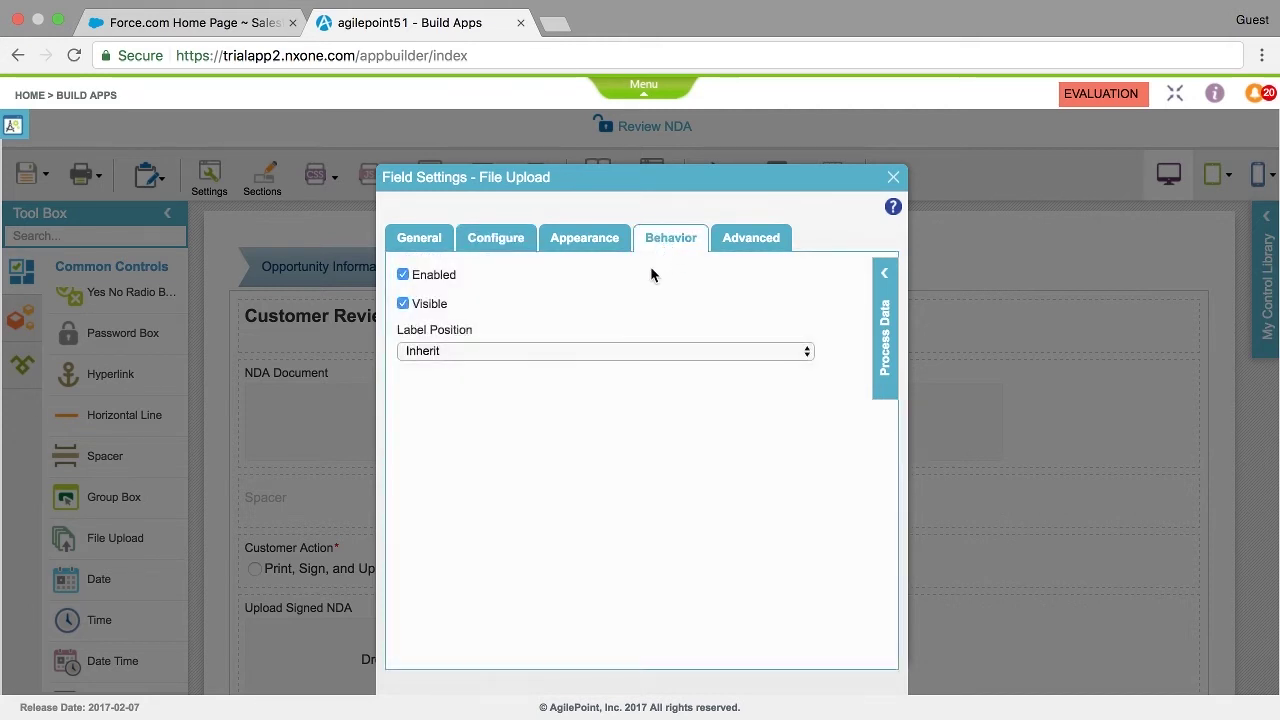
left_click(403, 305)
left_click(894, 180)
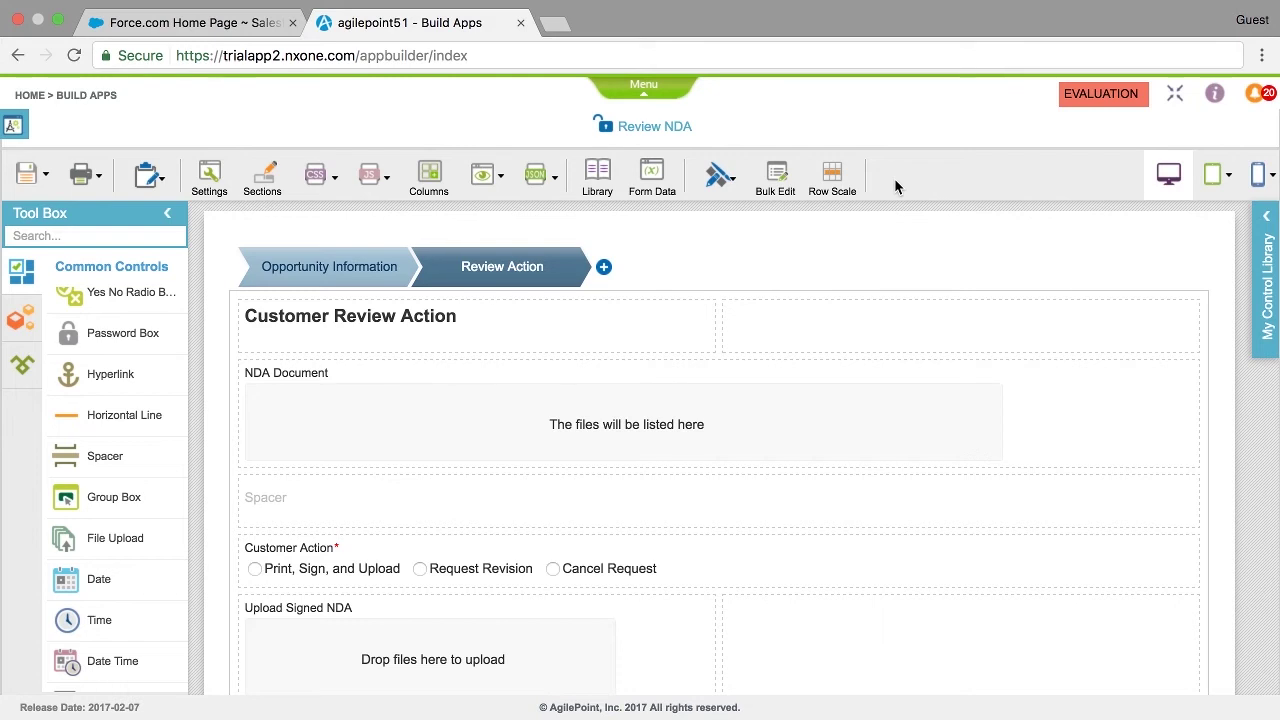
Widen the Upload Signed NDA field across both columns of its row.
scroll(771, 521, "down", 1)
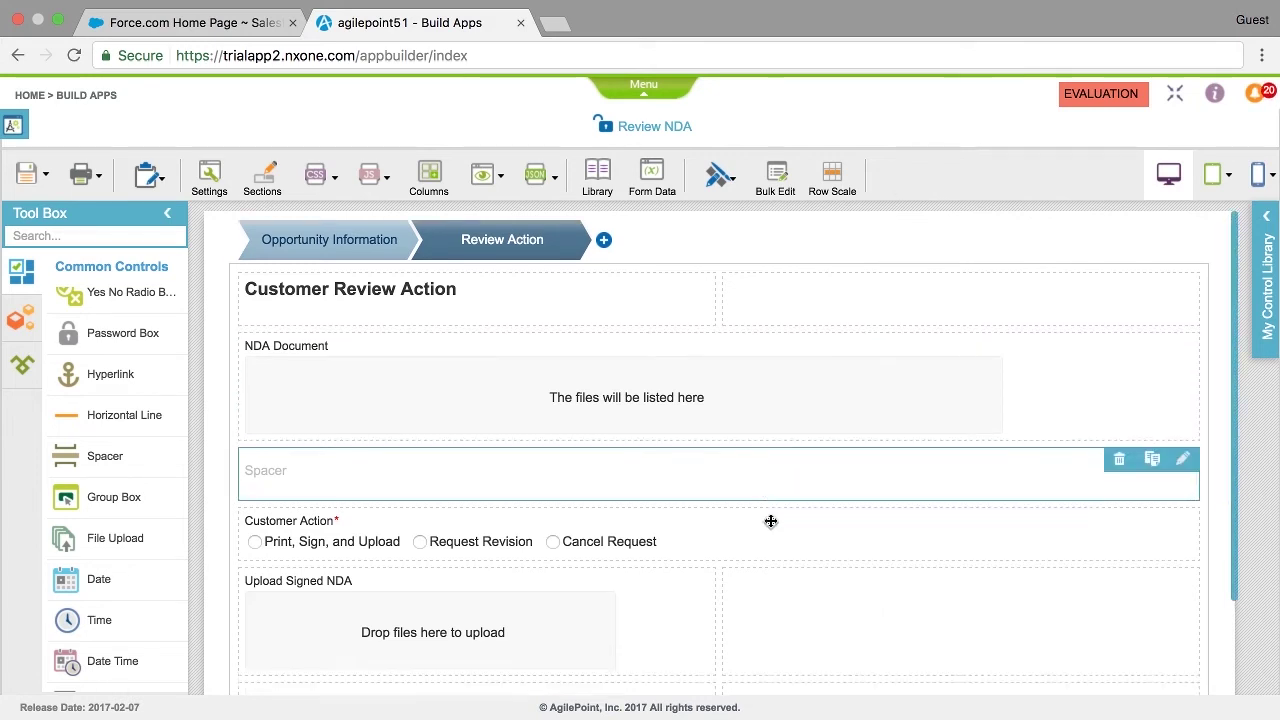
scroll(771, 521, "down", 3)
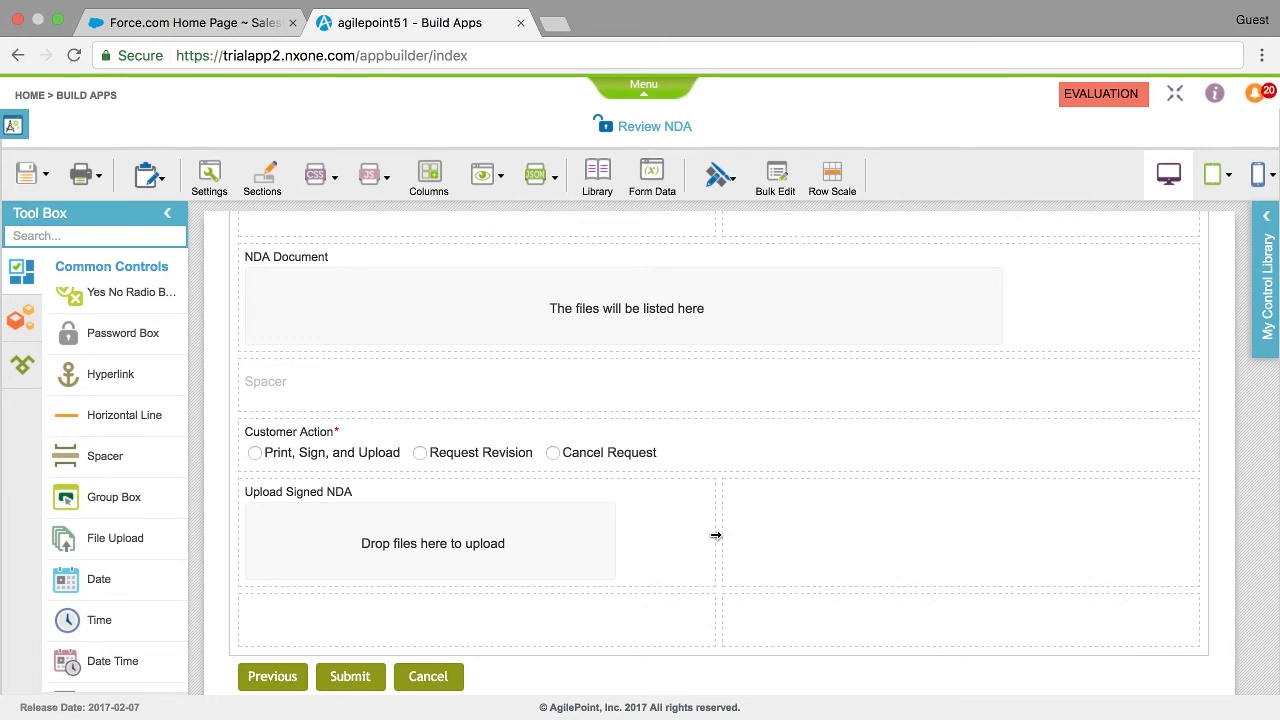
left_click_drag(716, 535, 1018, 525)
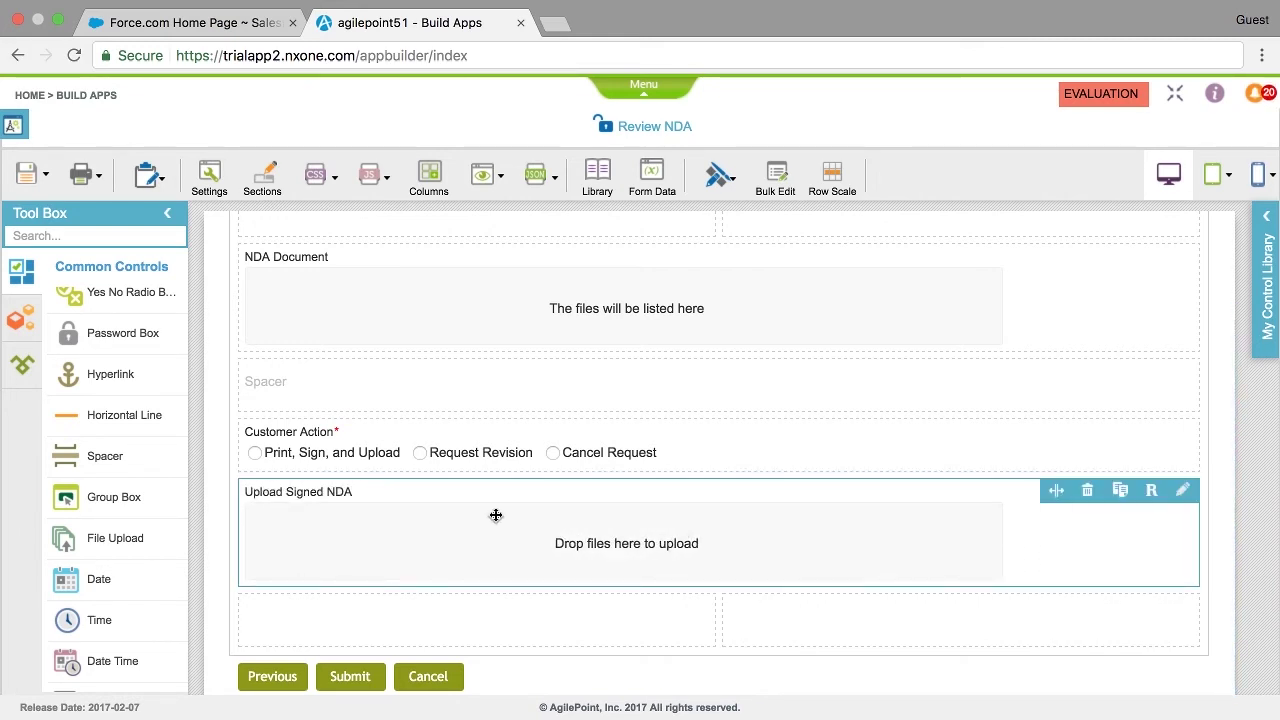
Add a Comments control in the row below Upload Signed NDA and label it Review Comments.
left_click(23, 320)
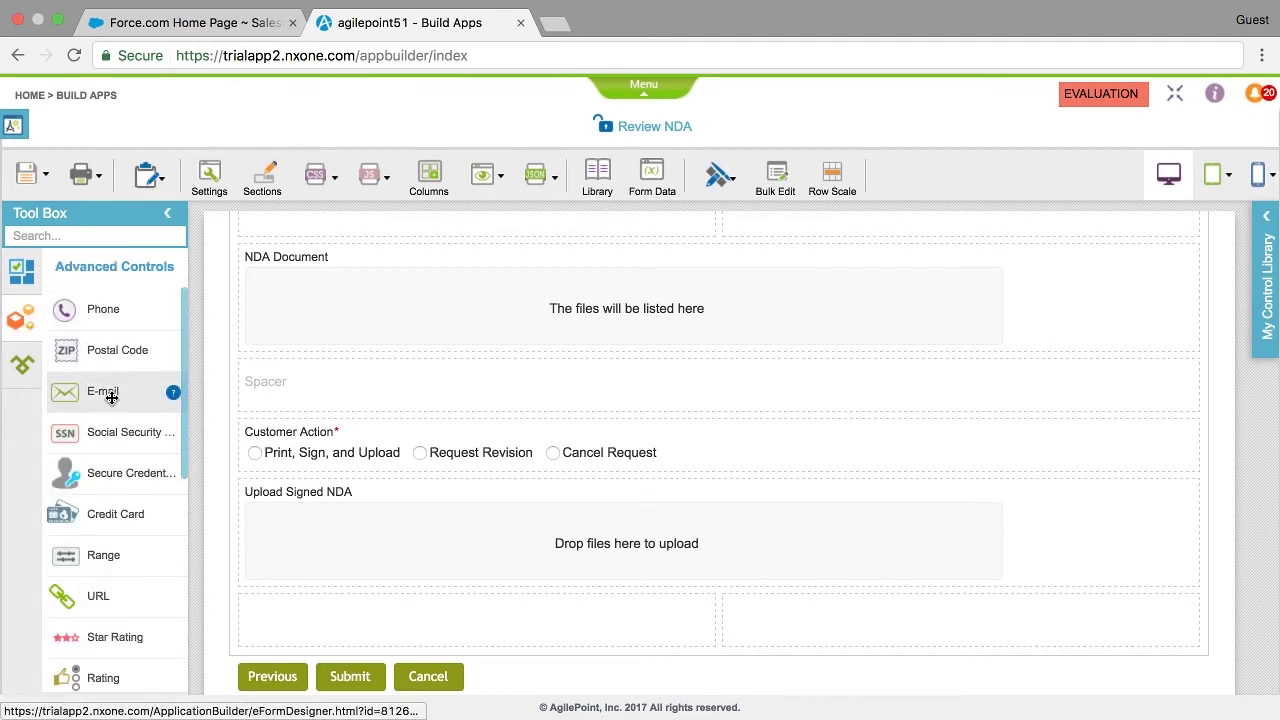
scroll(115, 450, "down", 1)
scroll(118, 468, "down", 8)
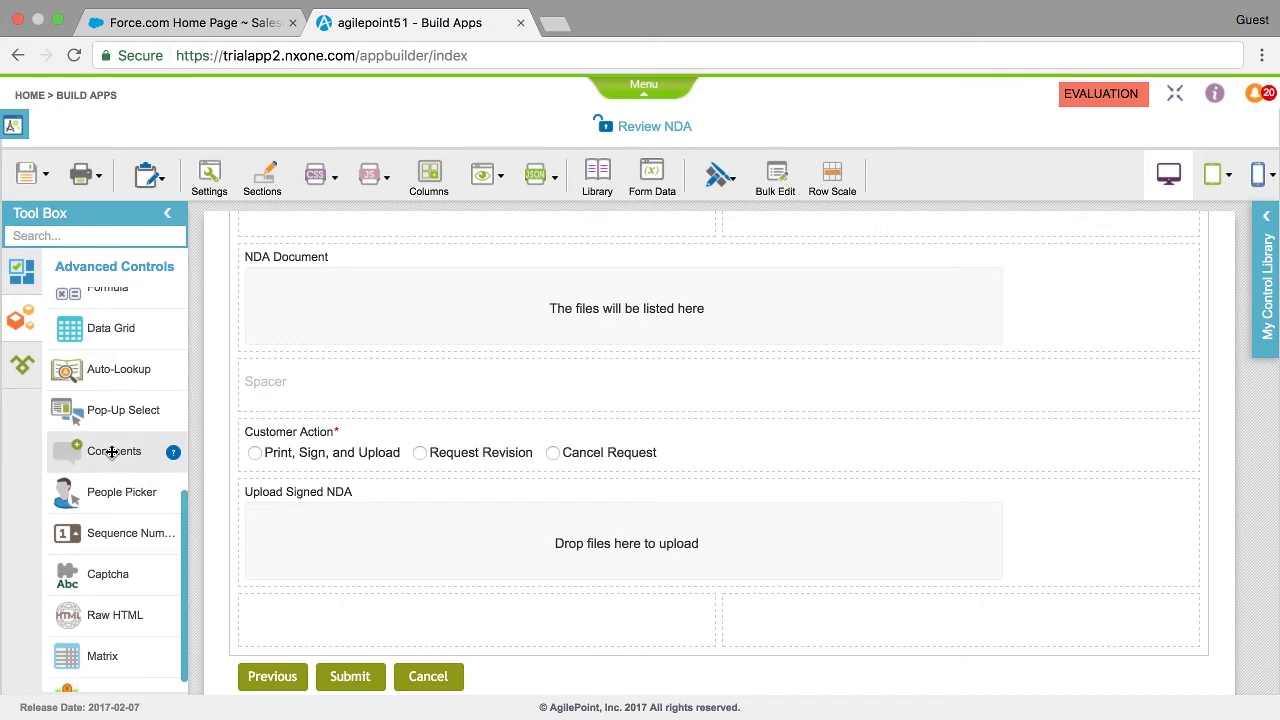
left_click_drag(112, 453, 257, 608)
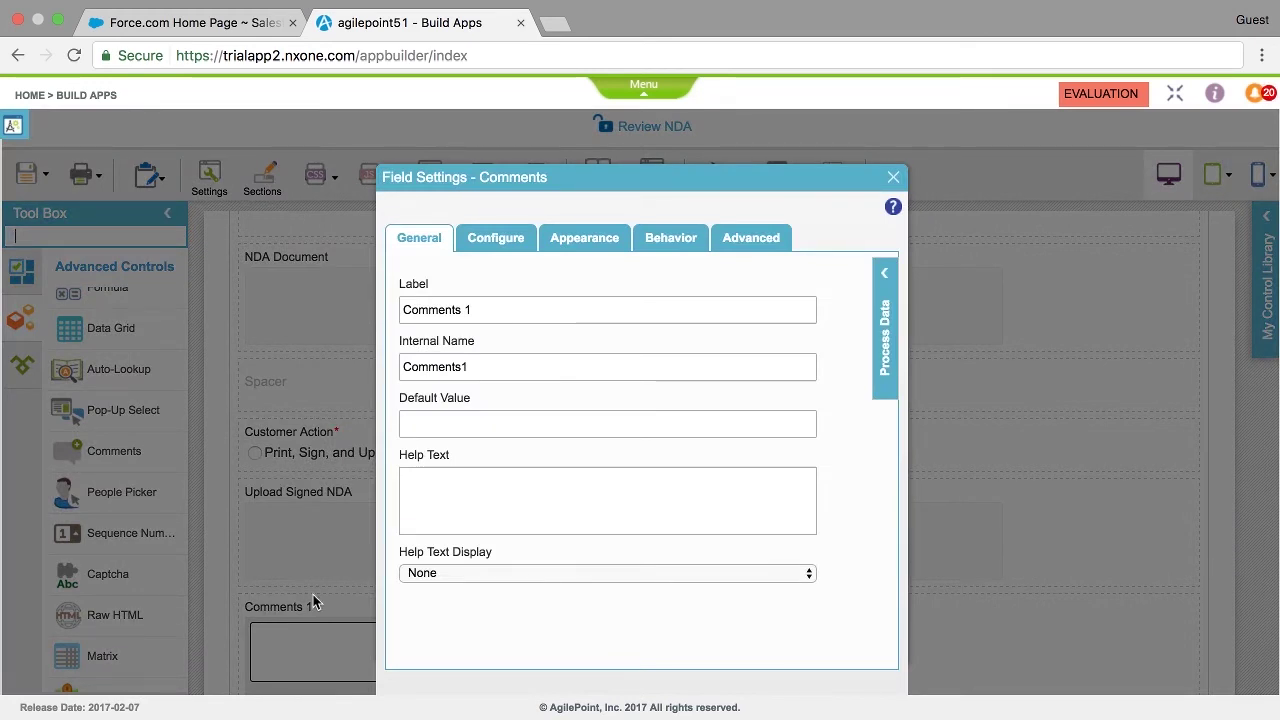
triple_click(499, 311)
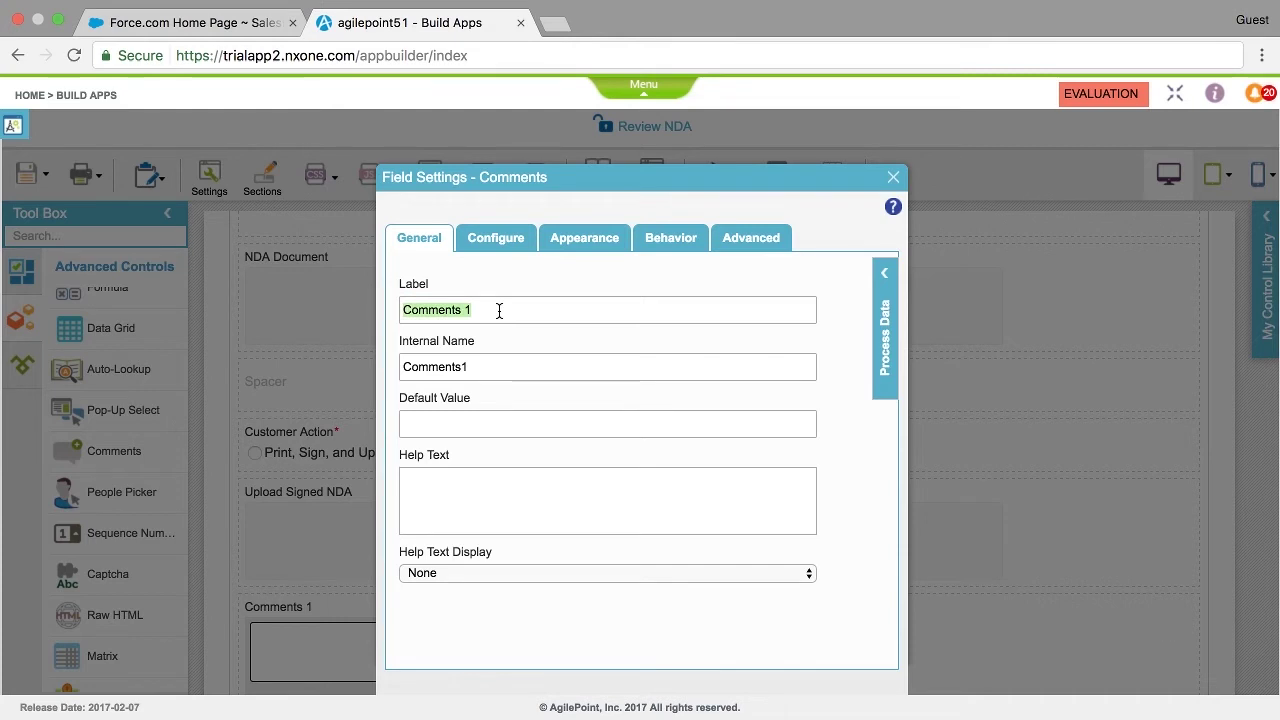
type("Review Comments")
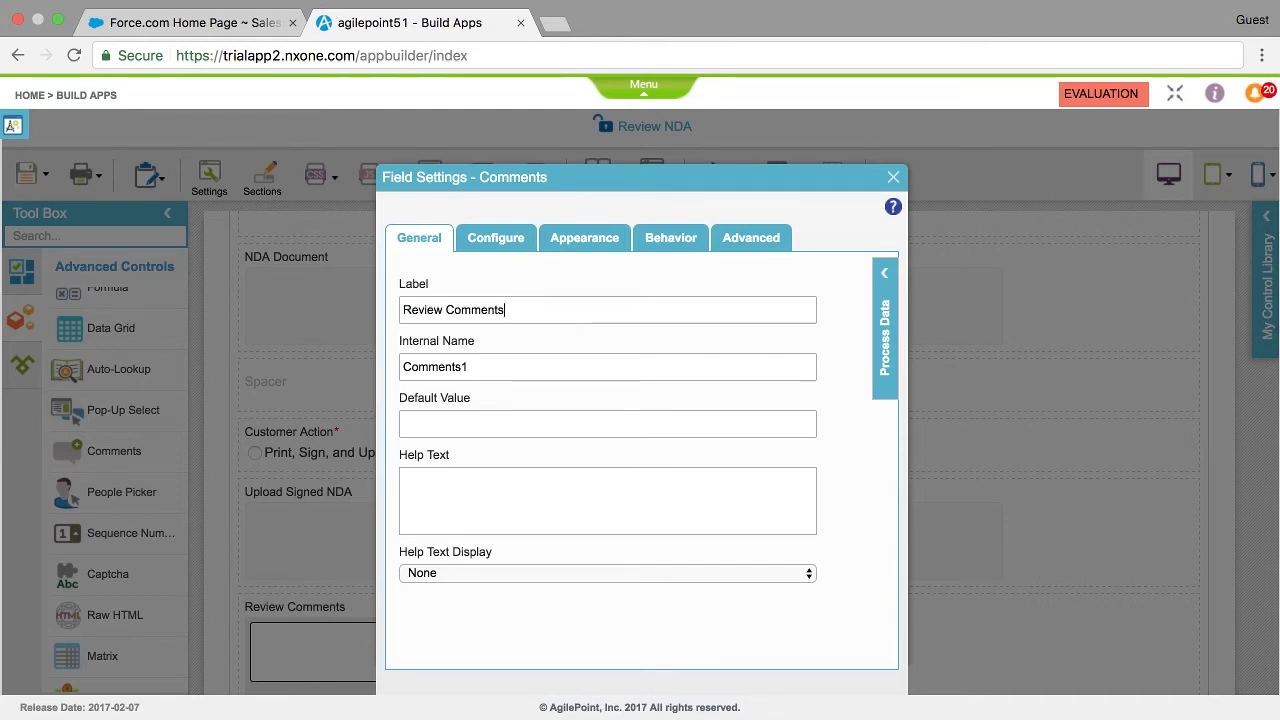
key("Tab")
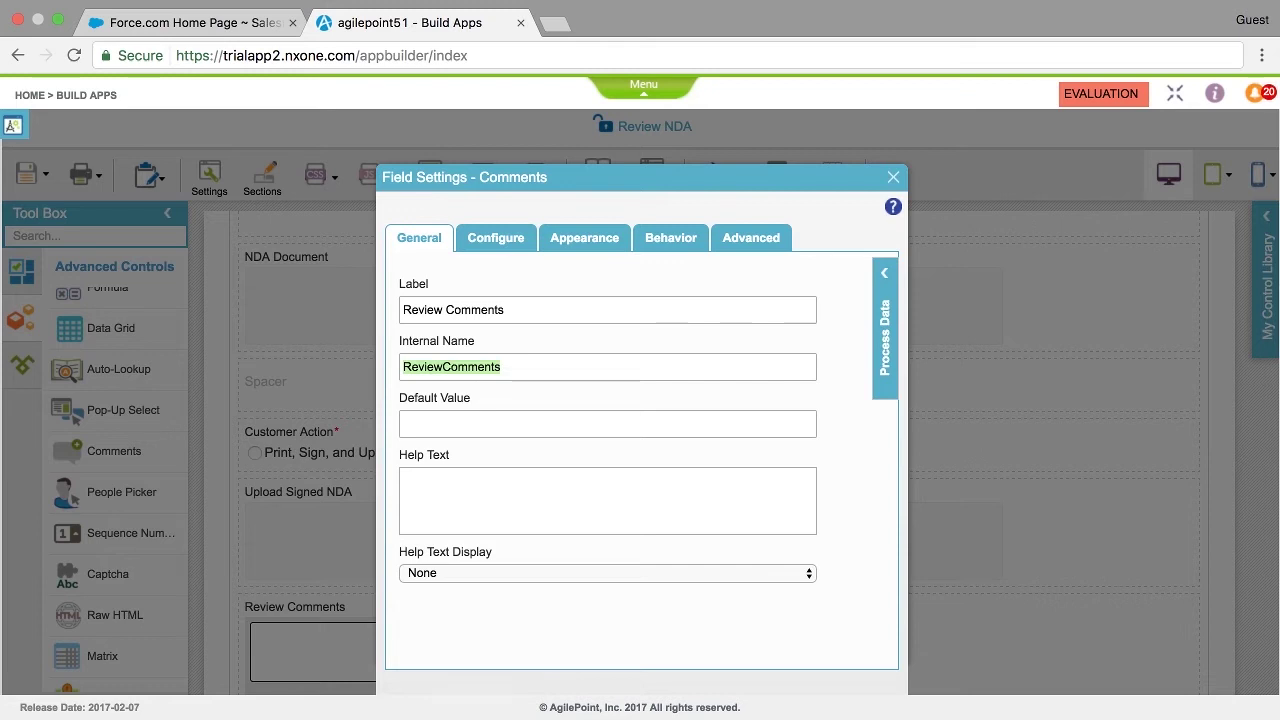
Make the Review Comments field not visible and widen it across both columns.
left_click(670, 248)
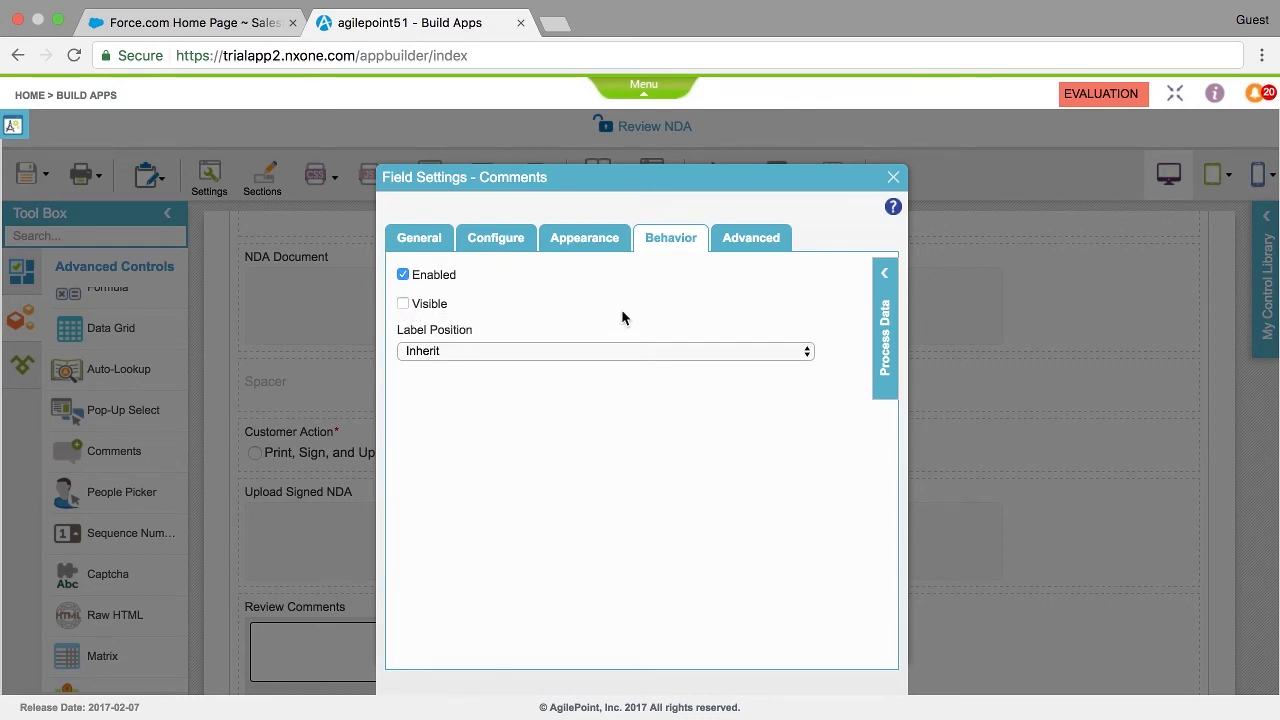
left_click(893, 177)
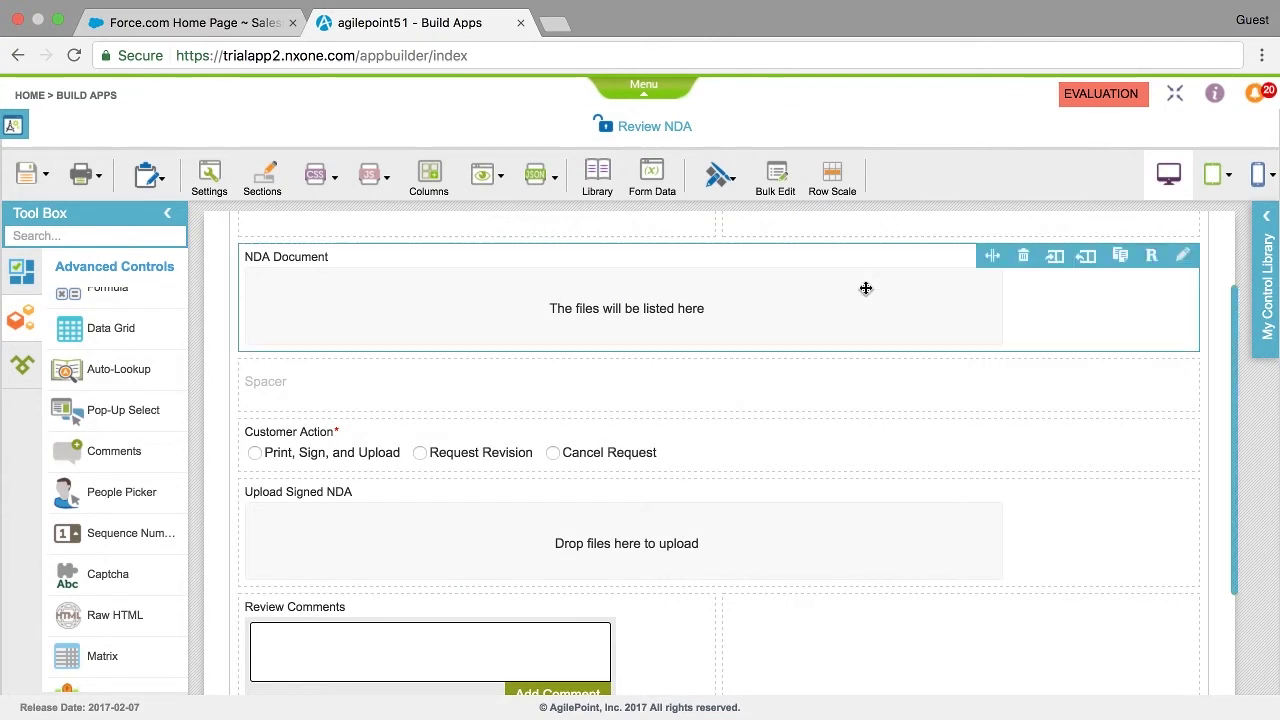
scroll(737, 543, "down", 3)
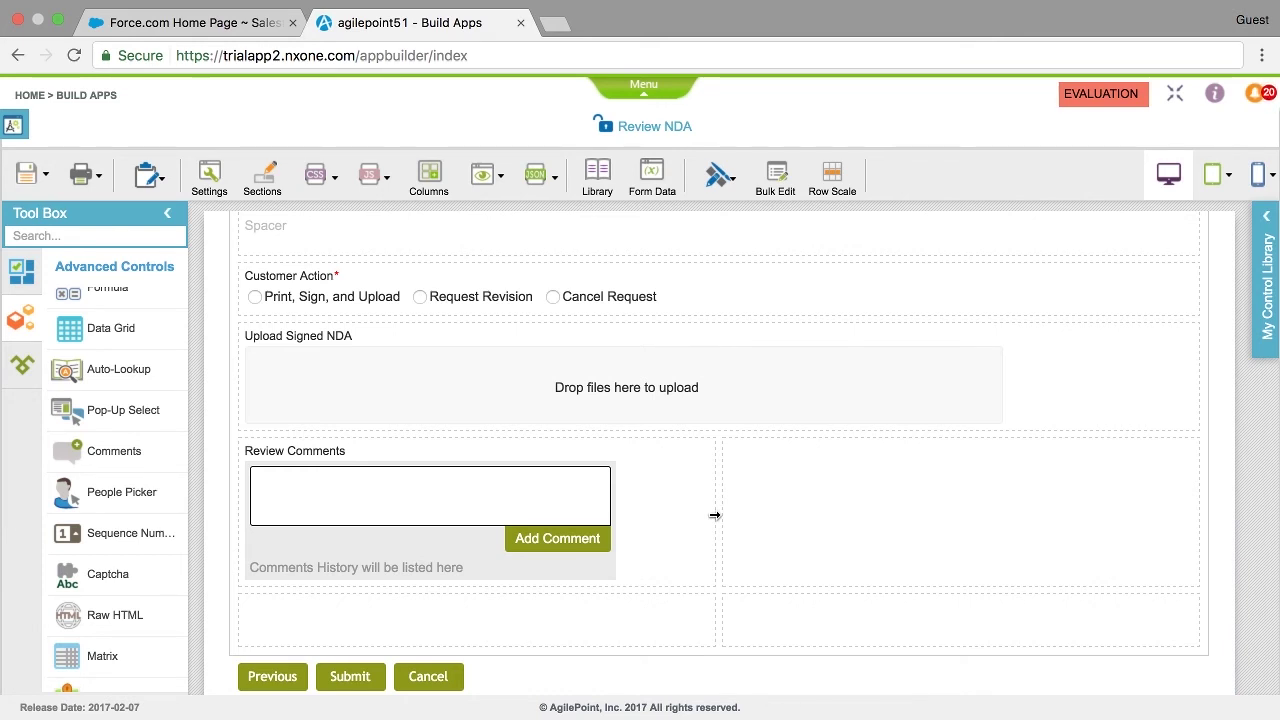
left_click_drag(714, 515, 1046, 510)
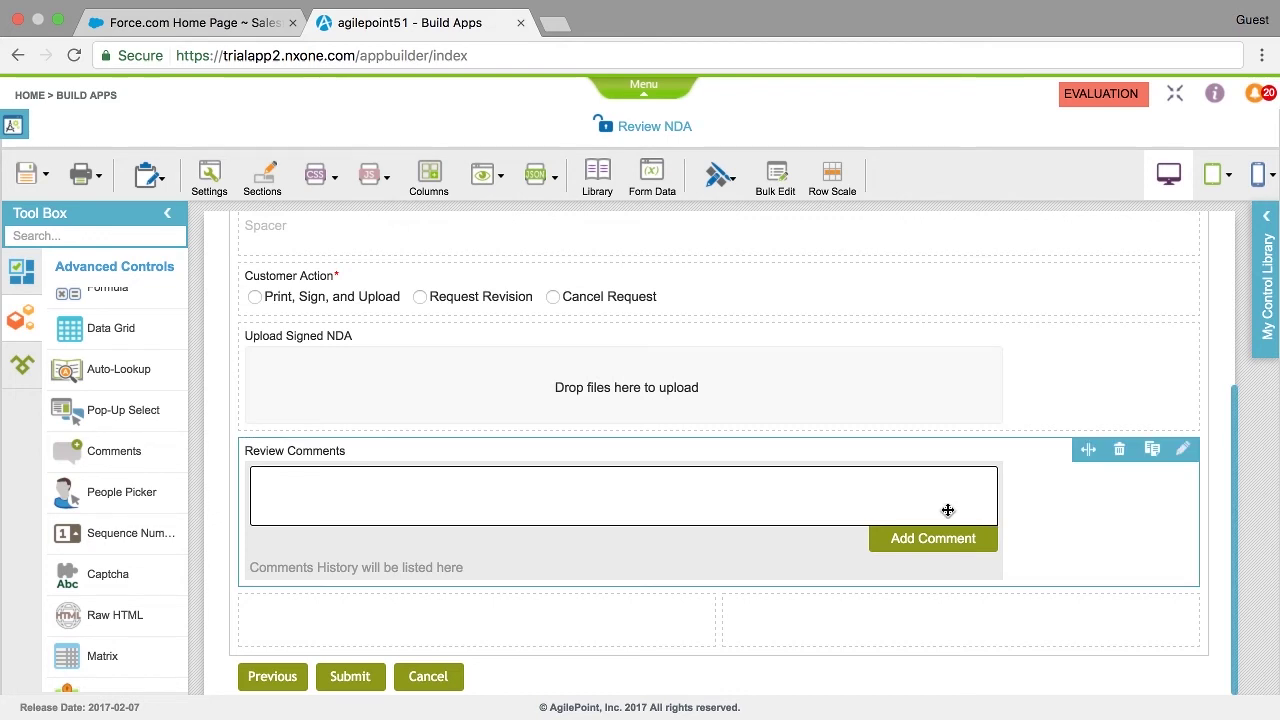
Add a Check Box control in the row below Review Comments, with an empty label and the internal name Disclaimer.
left_click(25, 281)
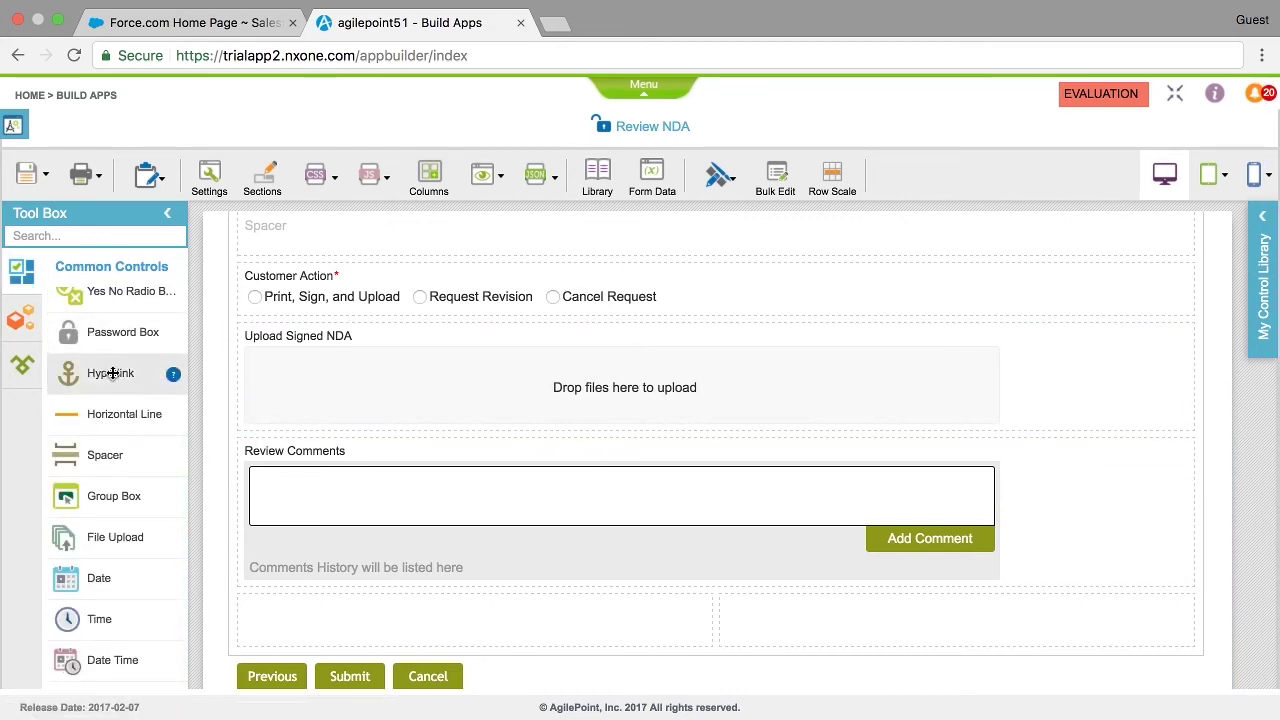
scroll(110, 370, "up", 3)
scroll(113, 373, "up", 2)
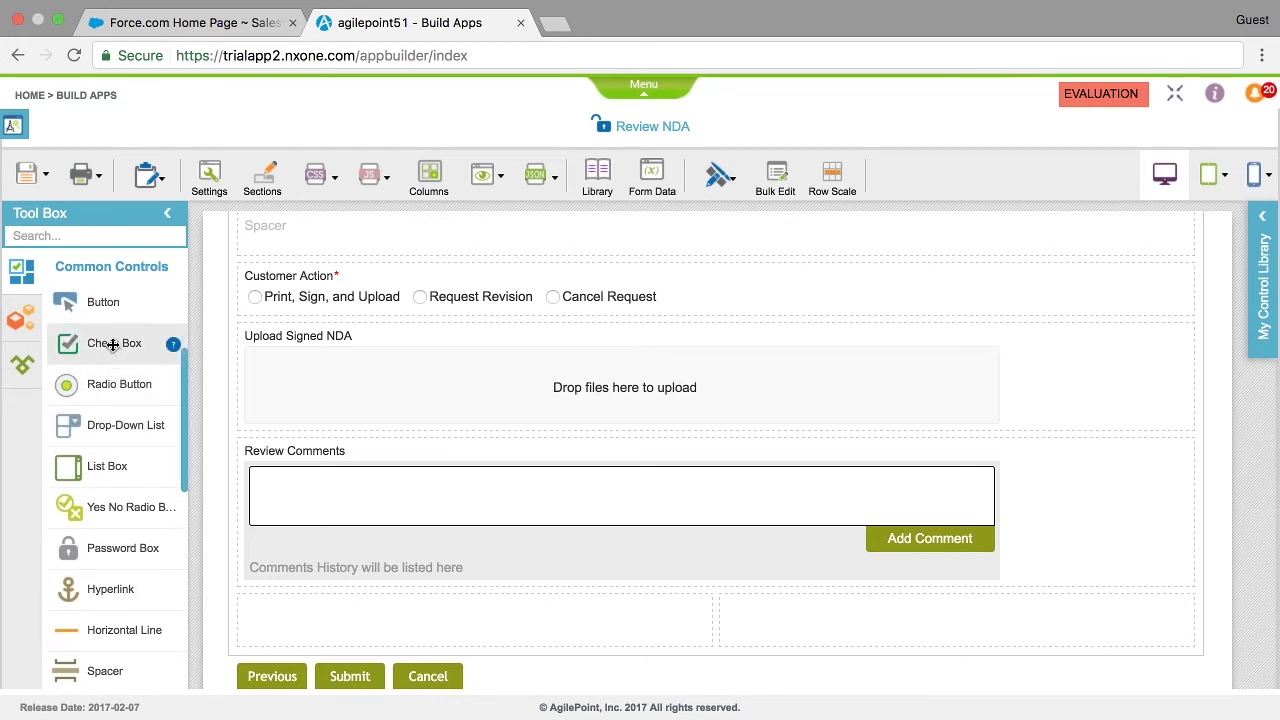
left_click_drag(113, 344, 268, 608)
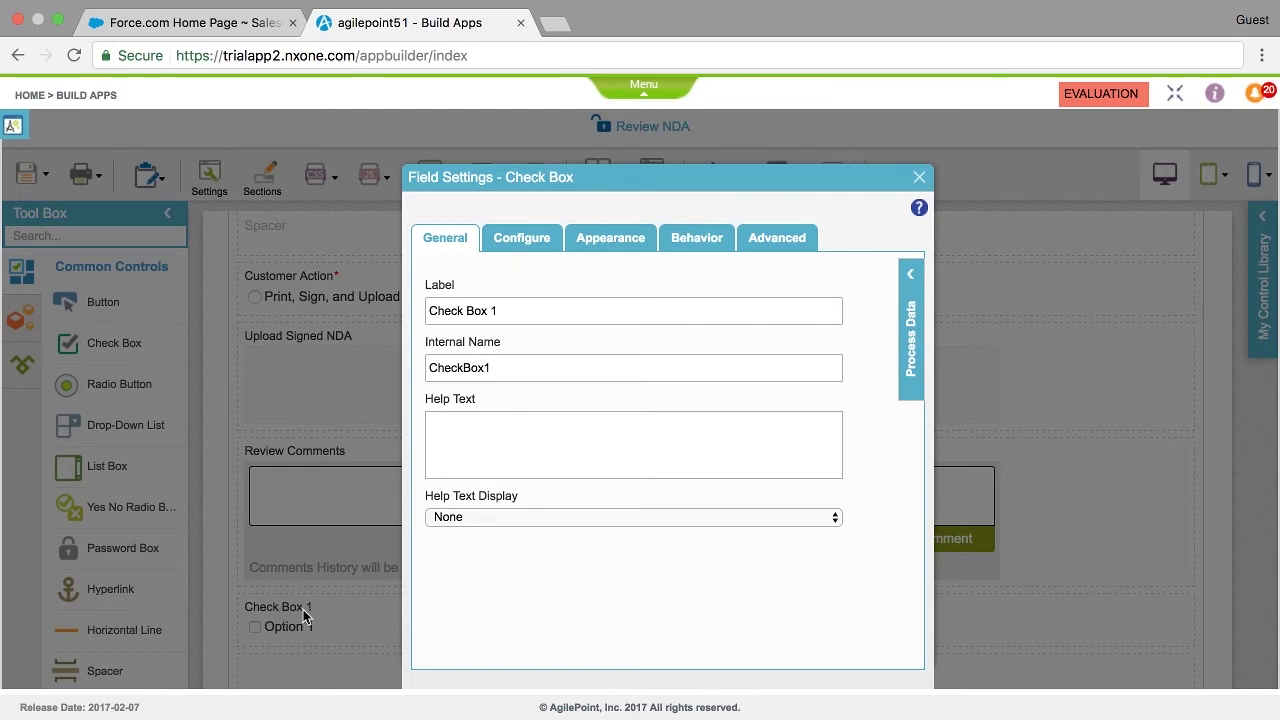
triple_click(538, 310)
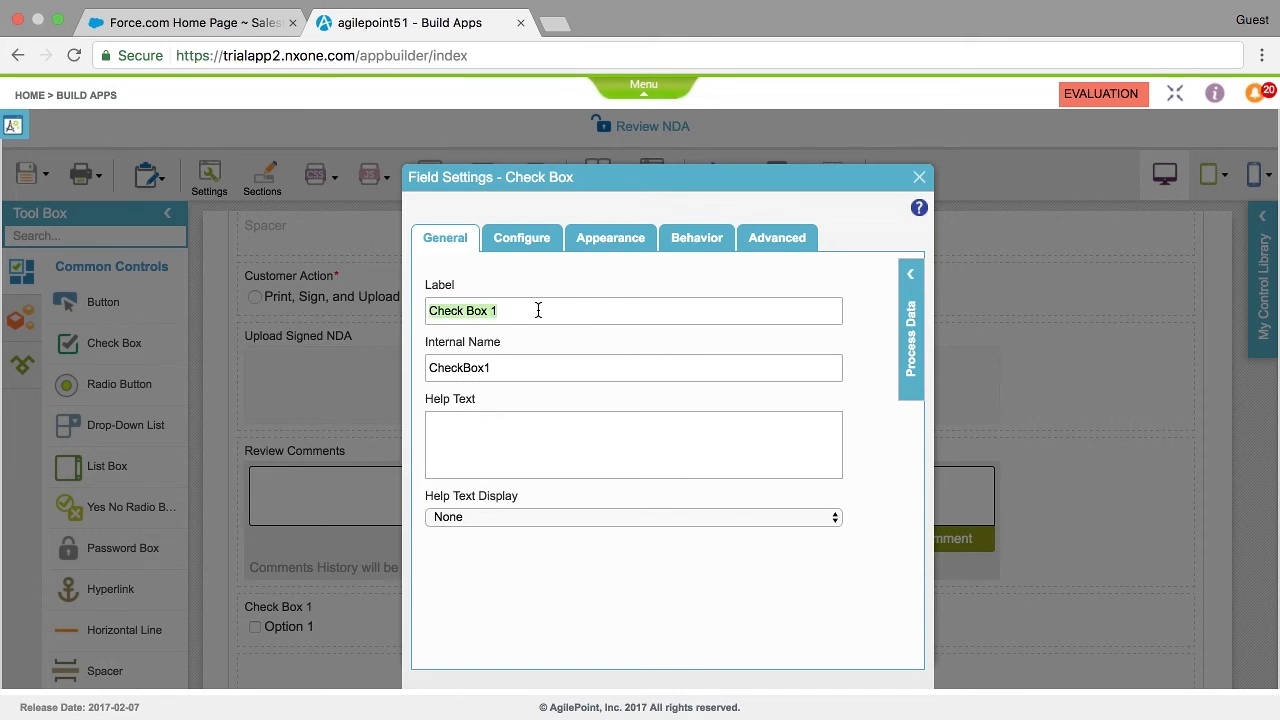
key("BackSpace")
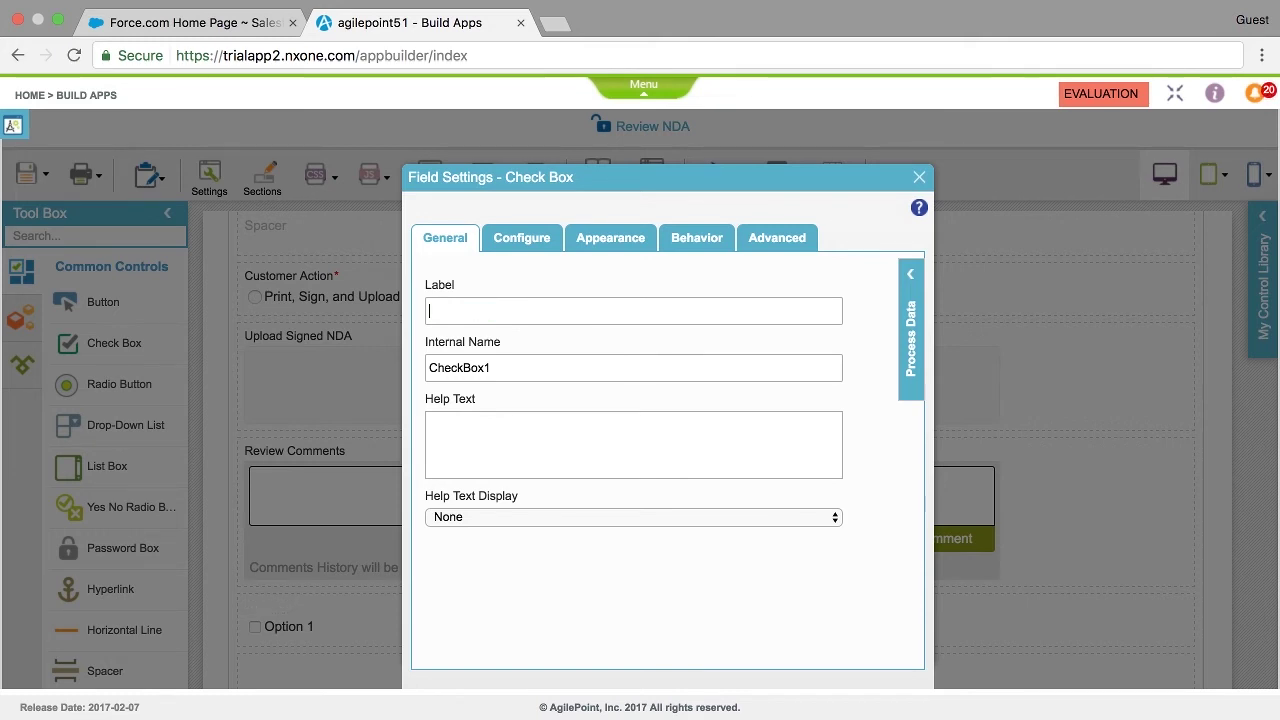
double_click(540, 371)
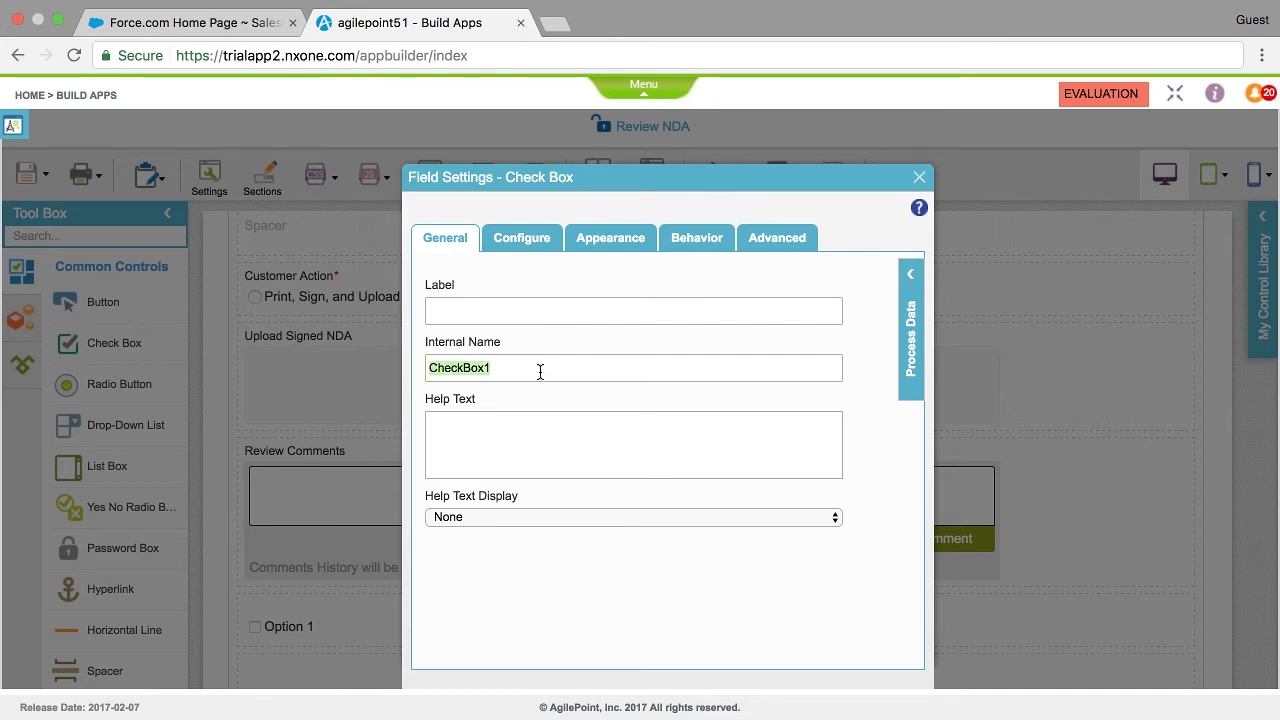
type("Disclaimer")
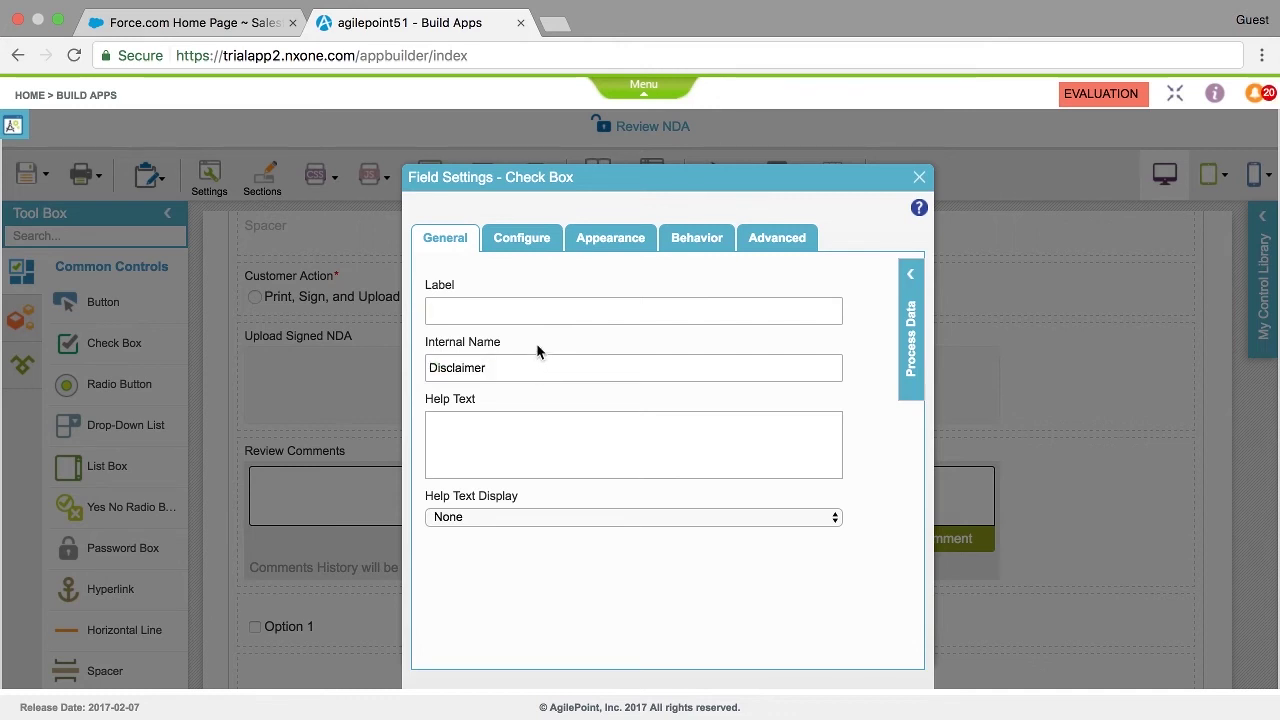
Name the check box option "You have opted to cancel the proposal. Would you like to continue?" and set its value to Yes.
left_click(529, 241)
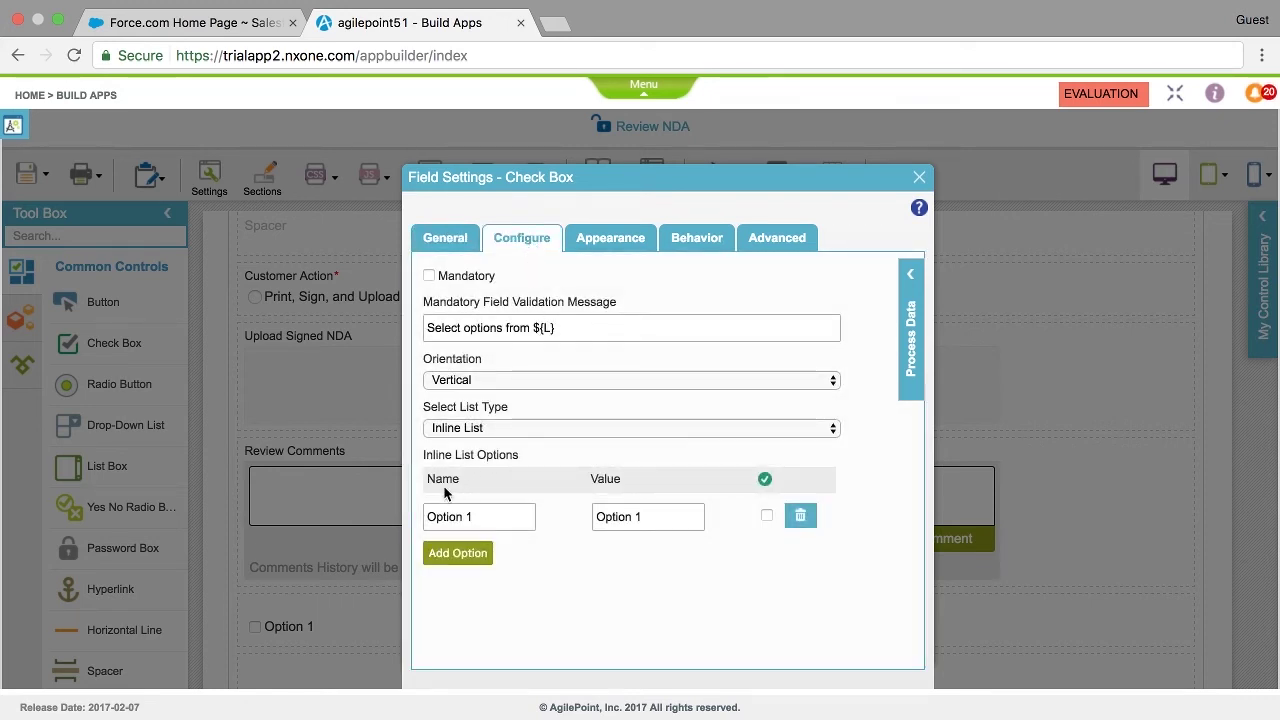
triple_click(486, 517)
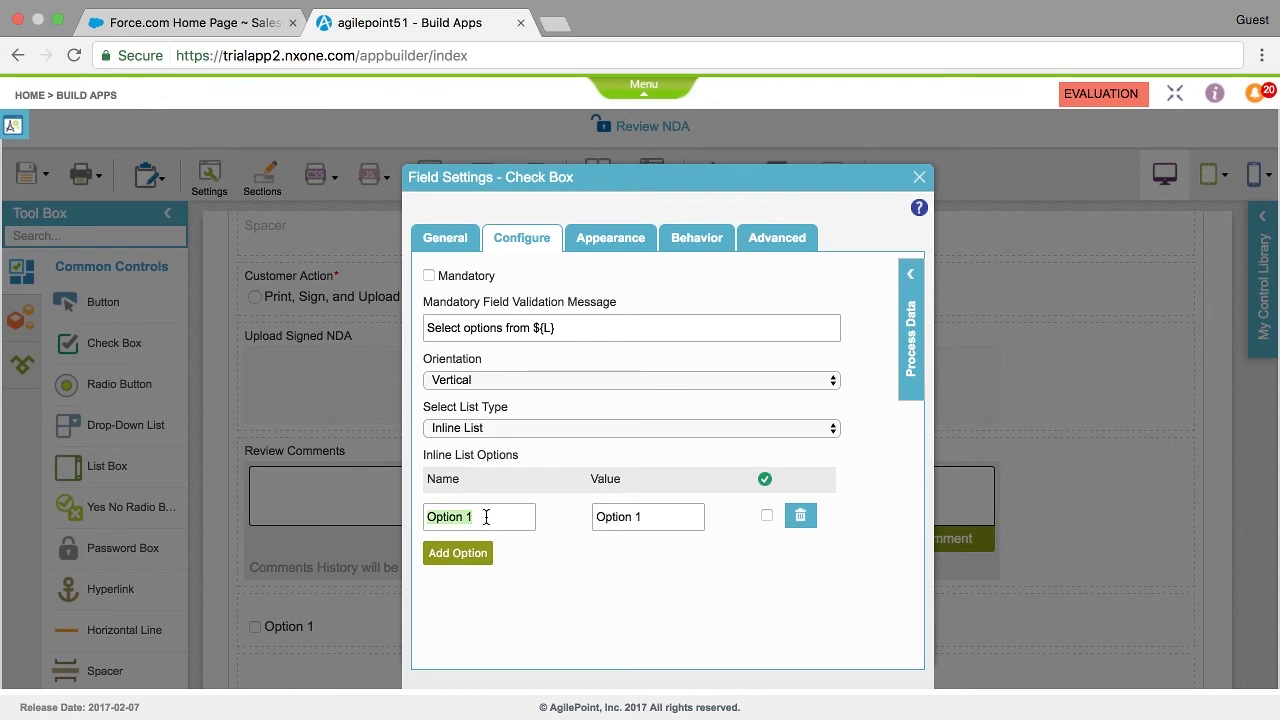
key("super+v")
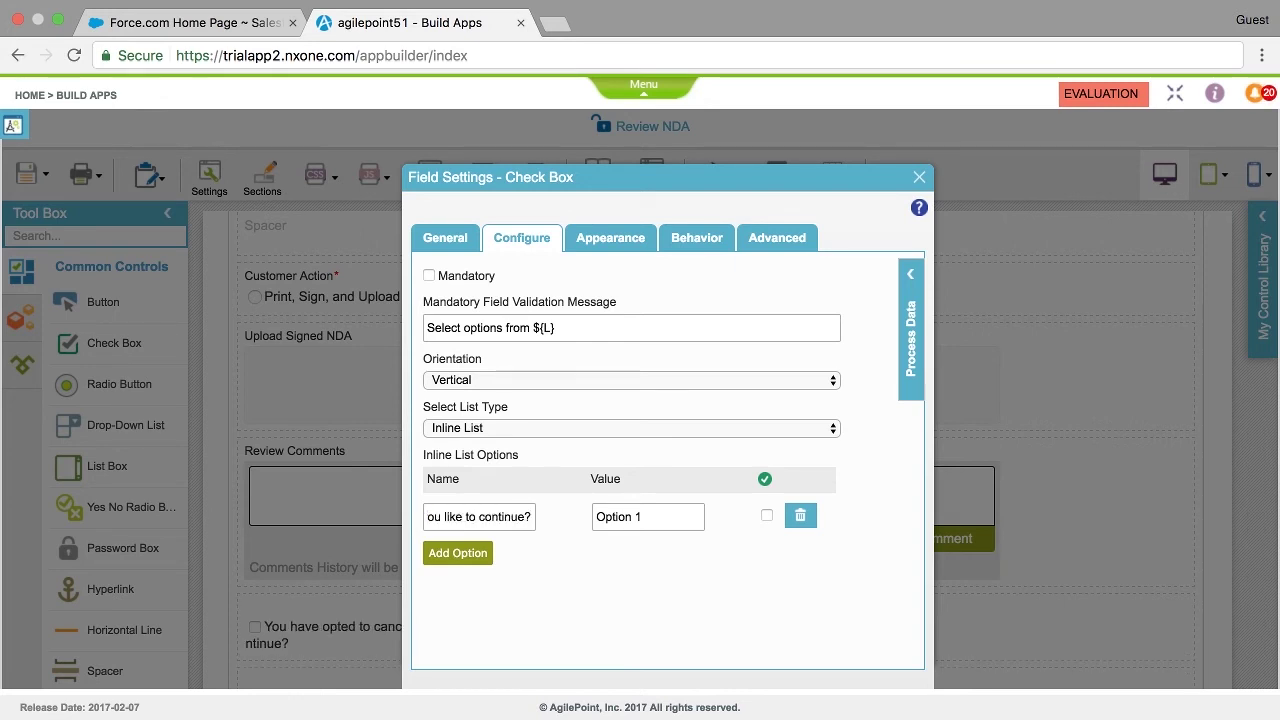
left_click(657, 517)
triple_click(657, 517)
type("Yes")
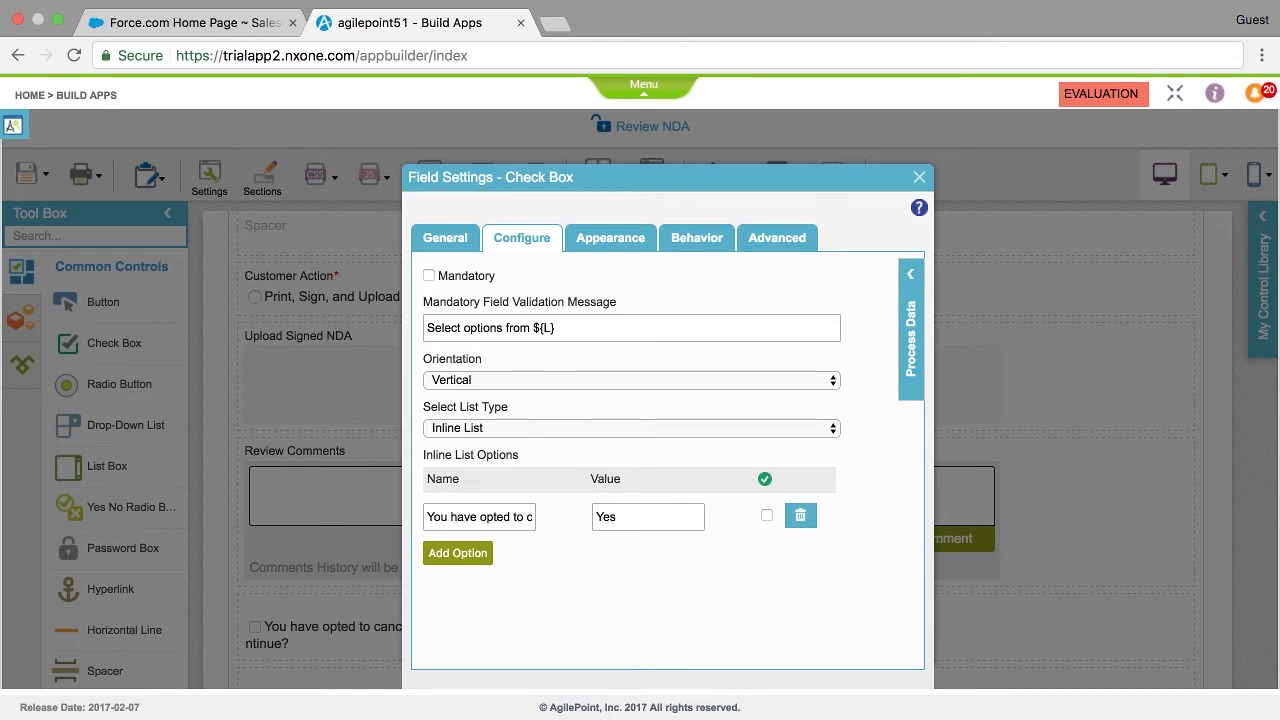
Set the Disclaimer check box's foreground color to red #ff0000 and apply the font properties to the control.
left_click(614, 248)
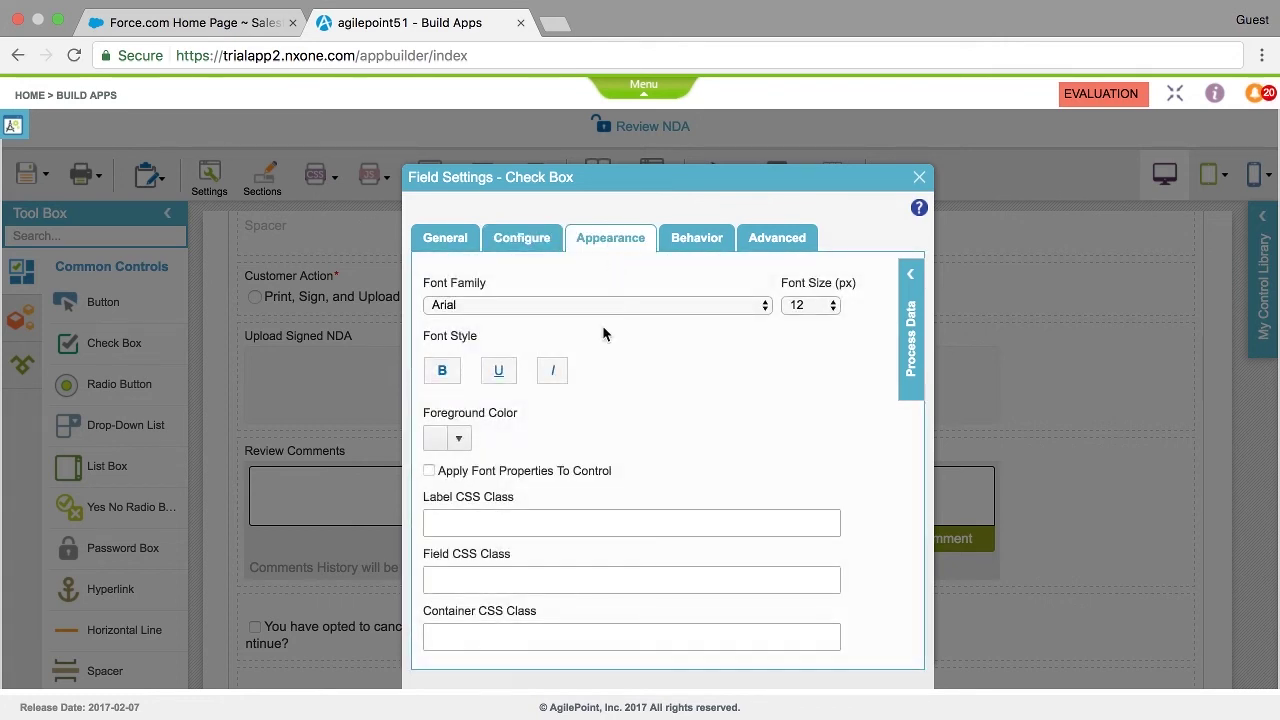
left_click(455, 438)
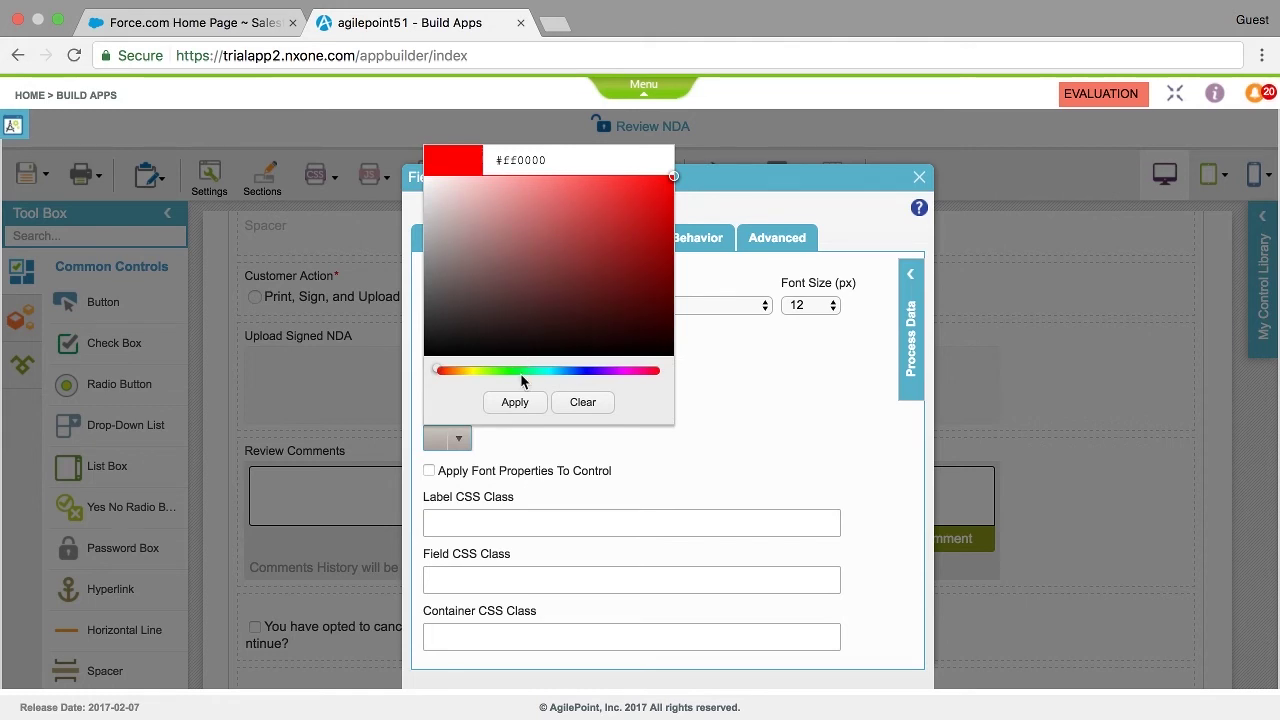
left_click(514, 402)
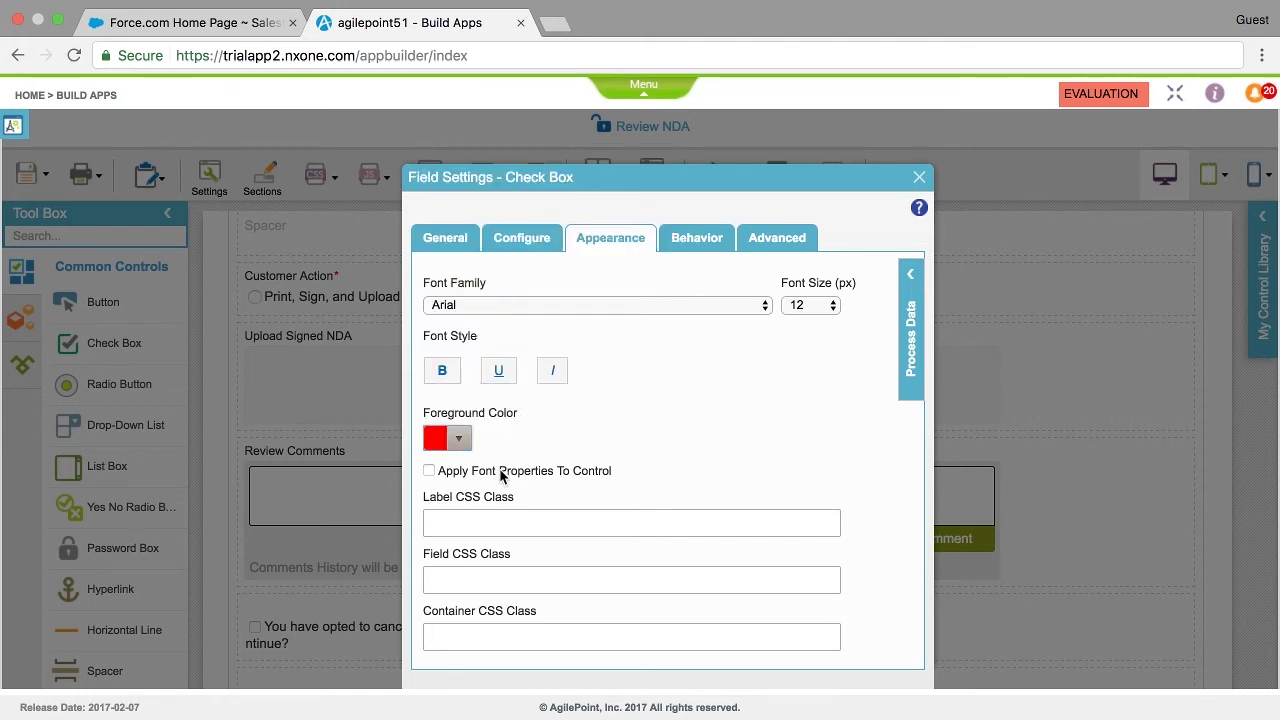
left_click(429, 472)
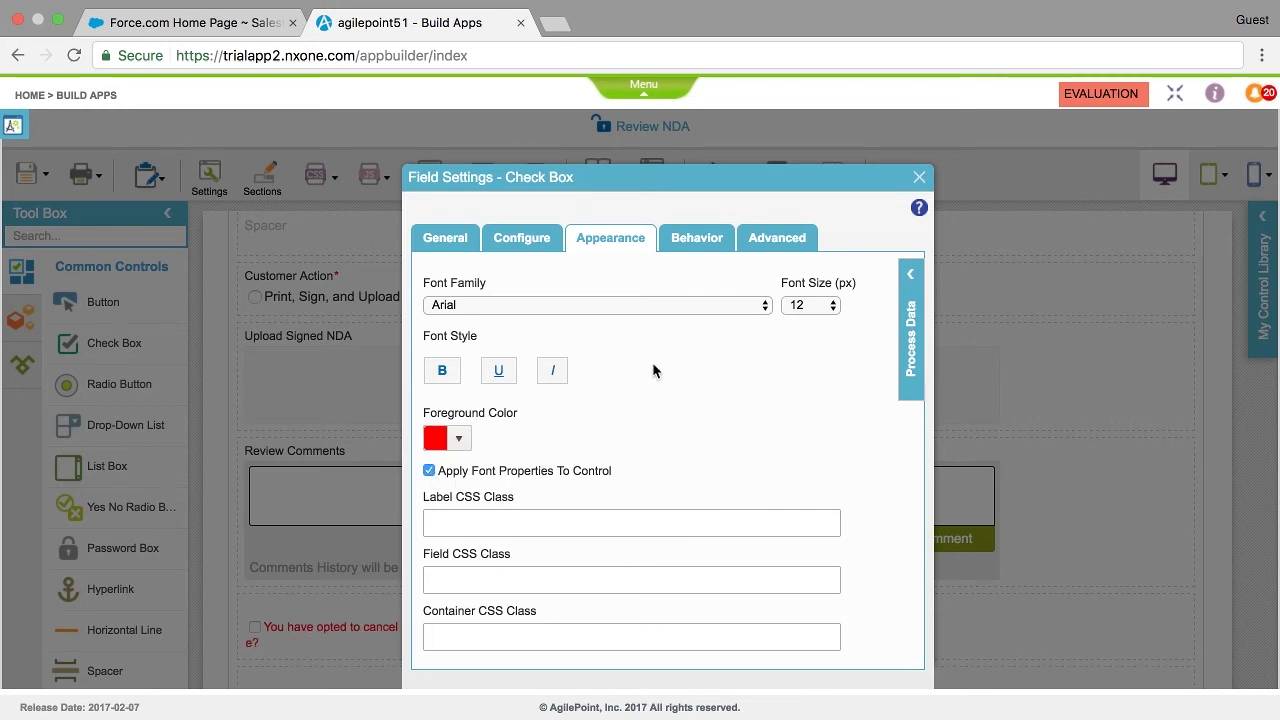
Make the Disclaimer check box not visible, close its settings and save the Review NDA form.
left_click(697, 240)
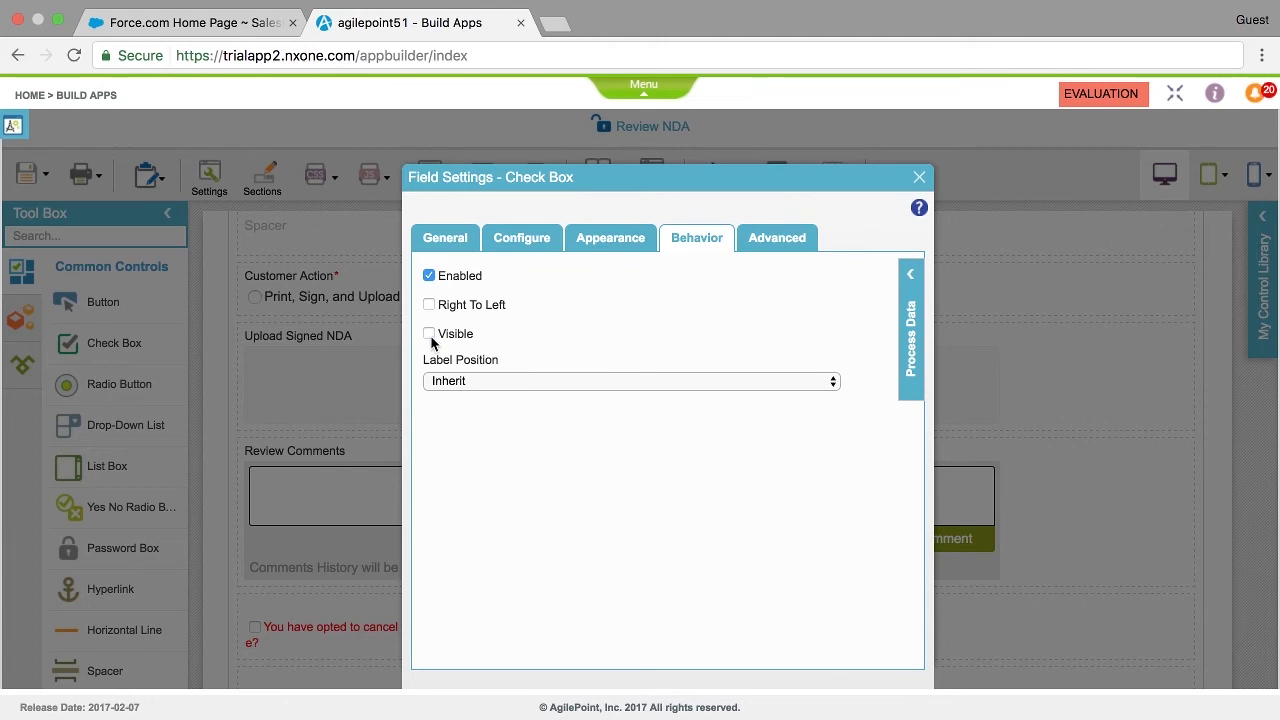
left_click(919, 177)
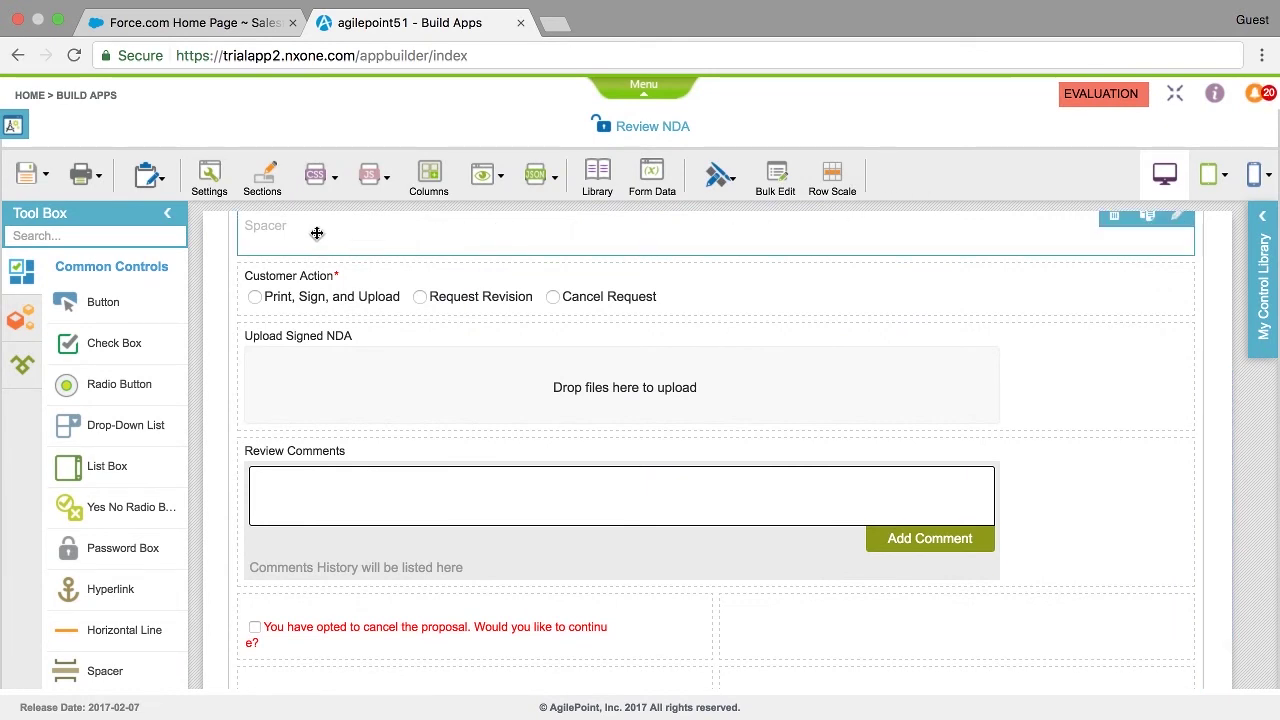
mouse_move(45, 181)
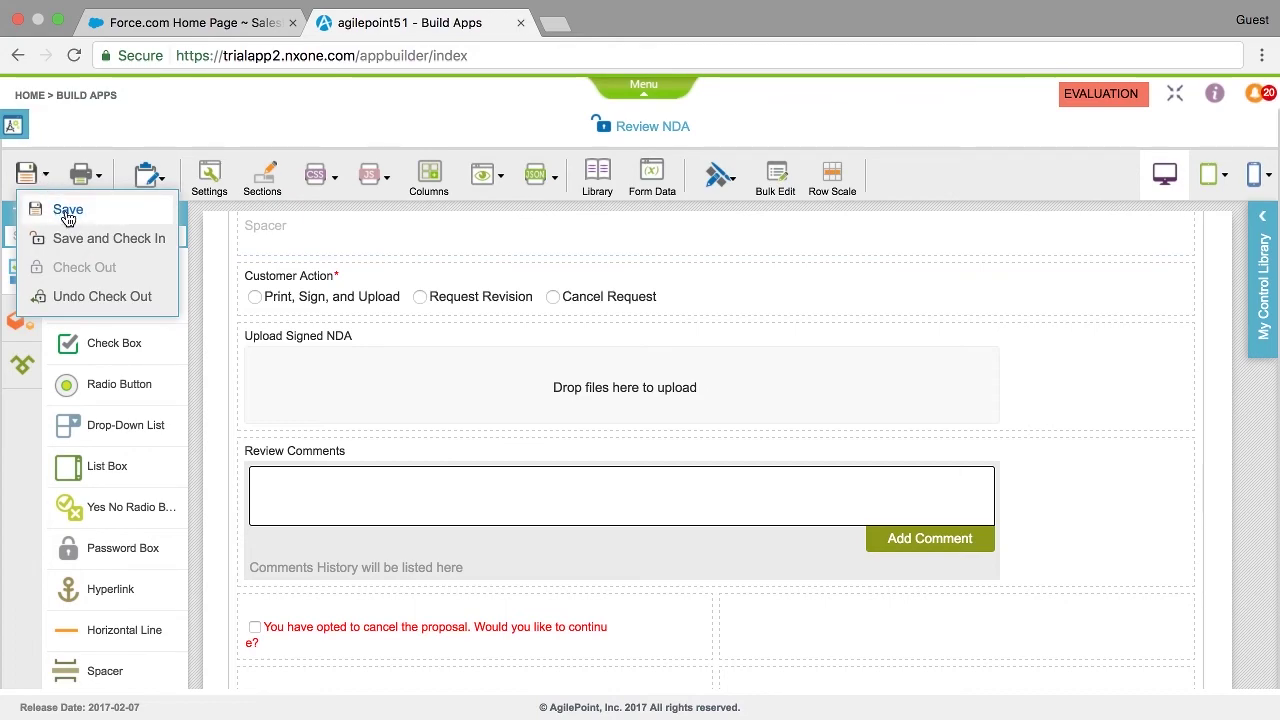
left_click(67, 217)
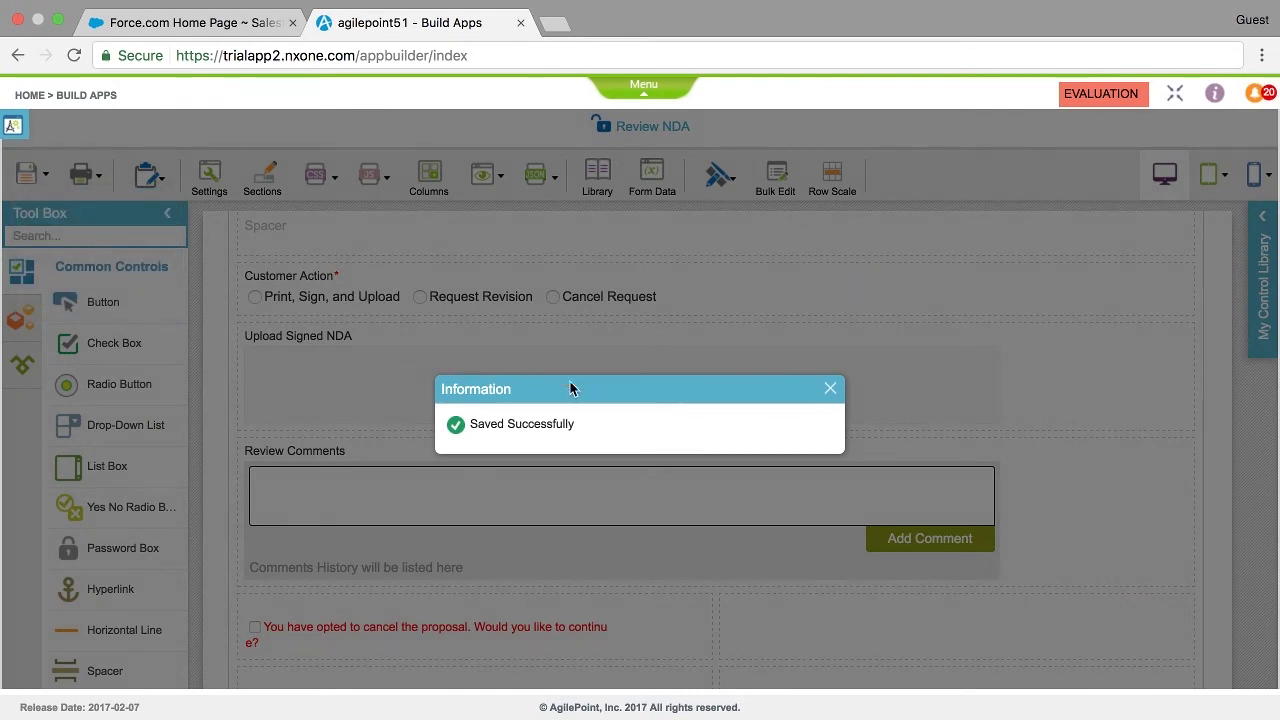
Preview the Review NDA form as PC Browser, try the Request Revision and Cancel Request options under Review Action, and close the preview.
left_click(829, 397)
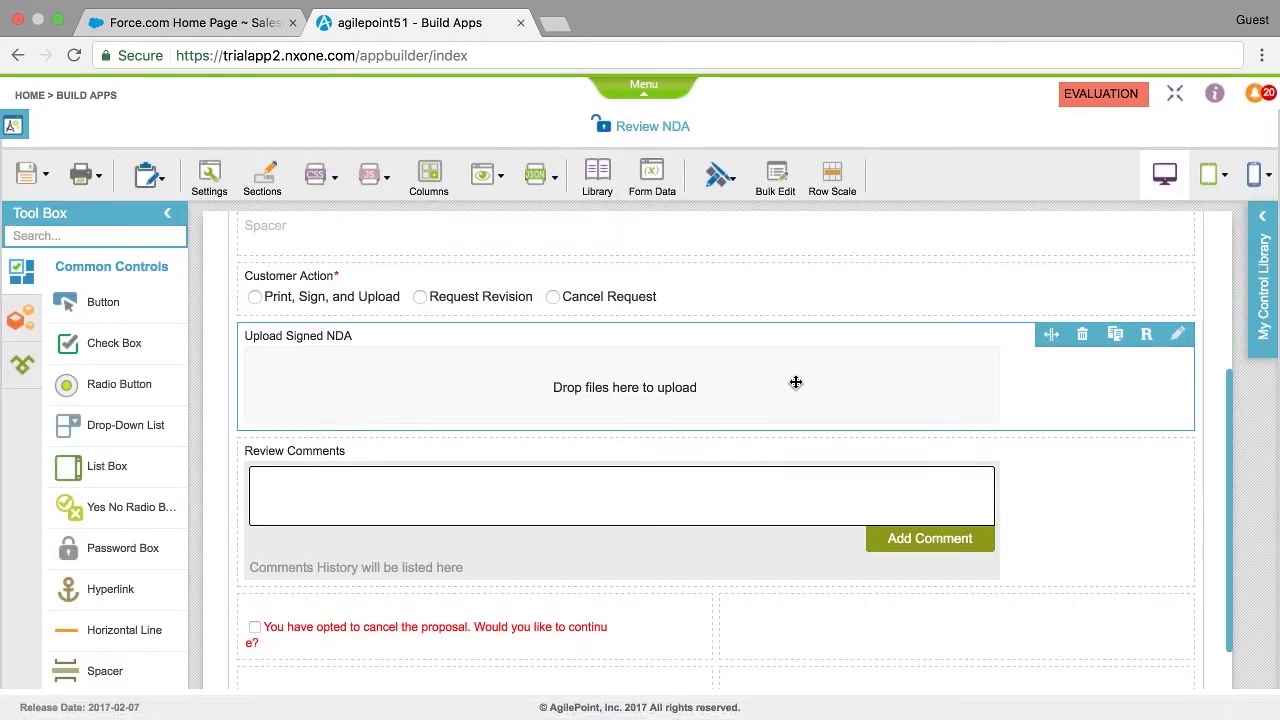
left_click(485, 177)
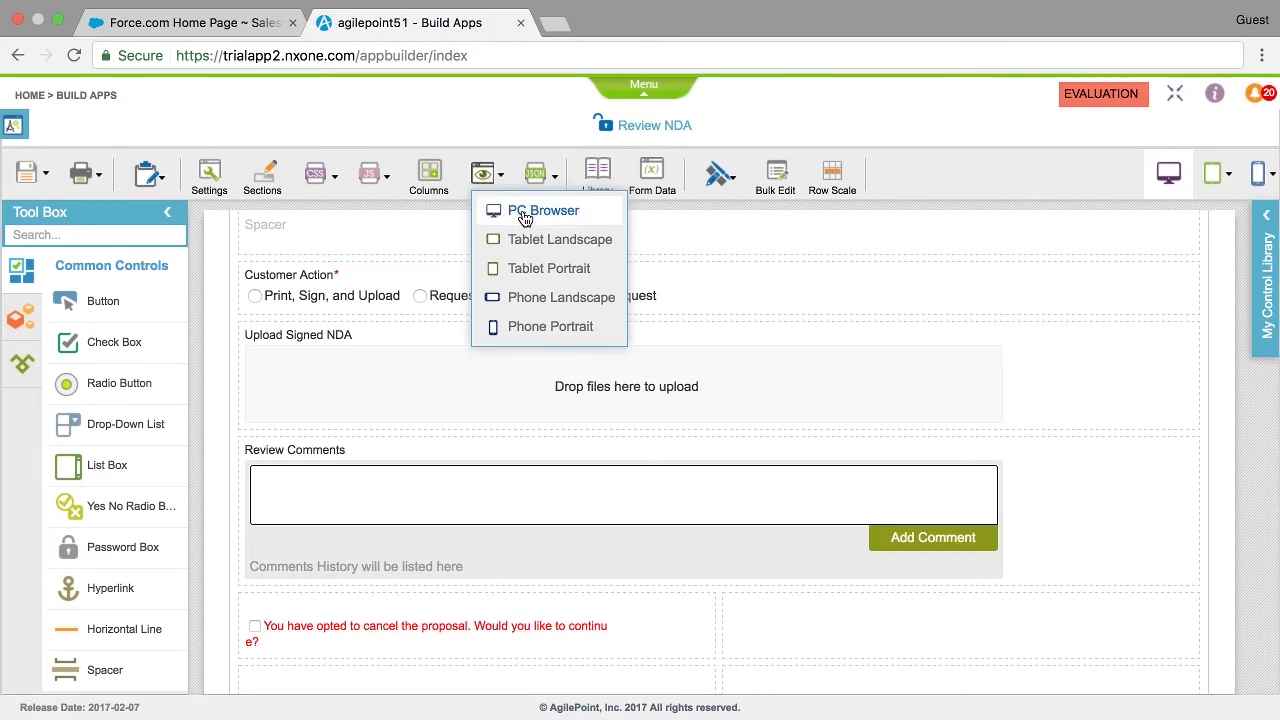
left_click(522, 211)
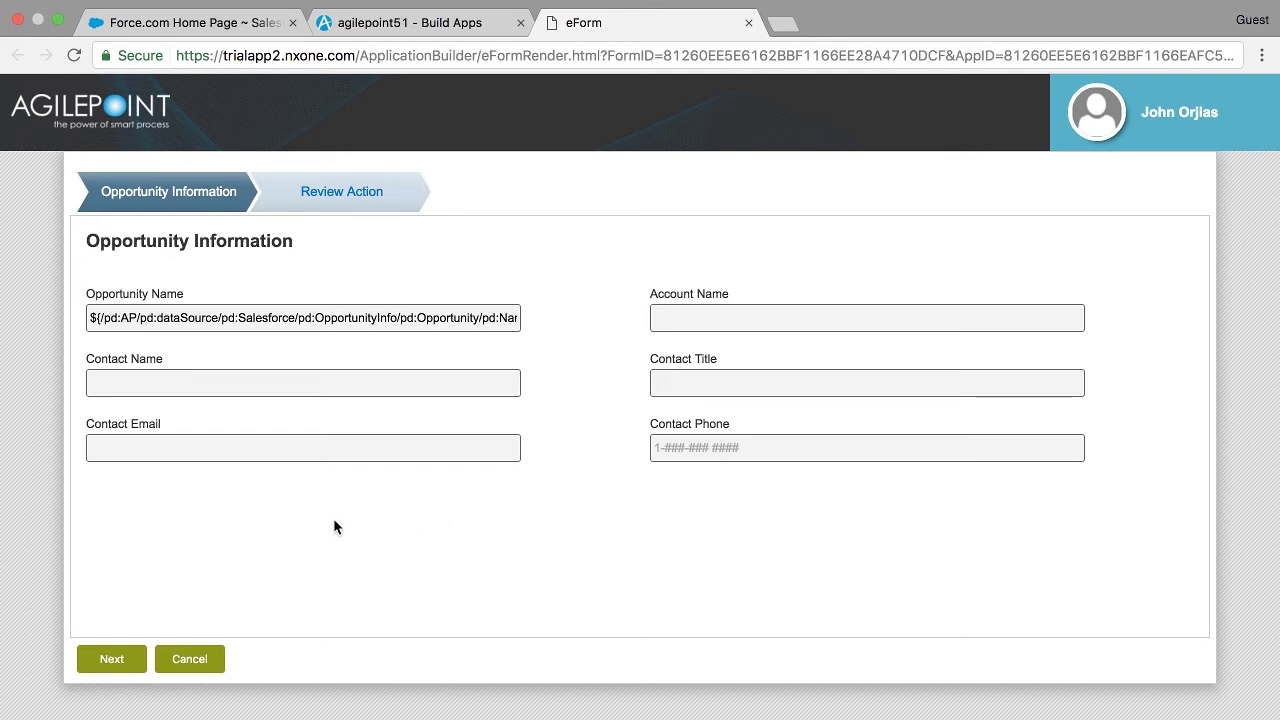
left_click(329, 201)
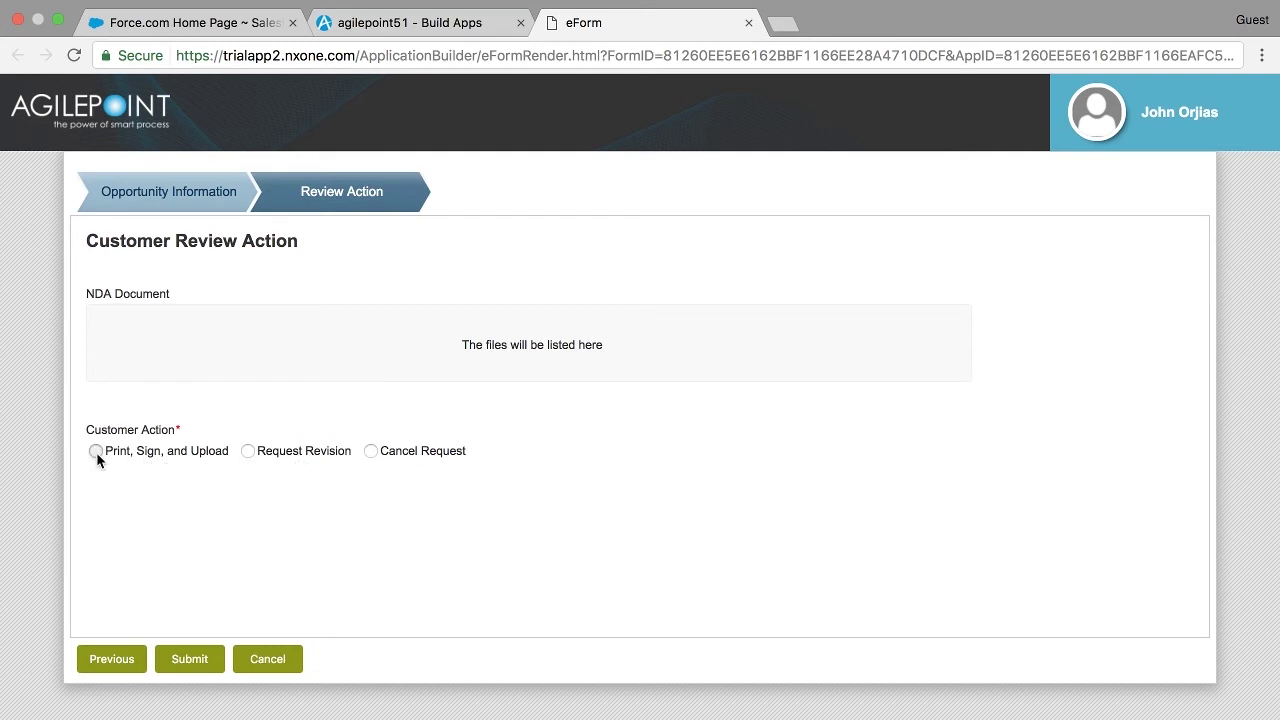
left_click(247, 452)
left_click(370, 452)
left_click(749, 23)
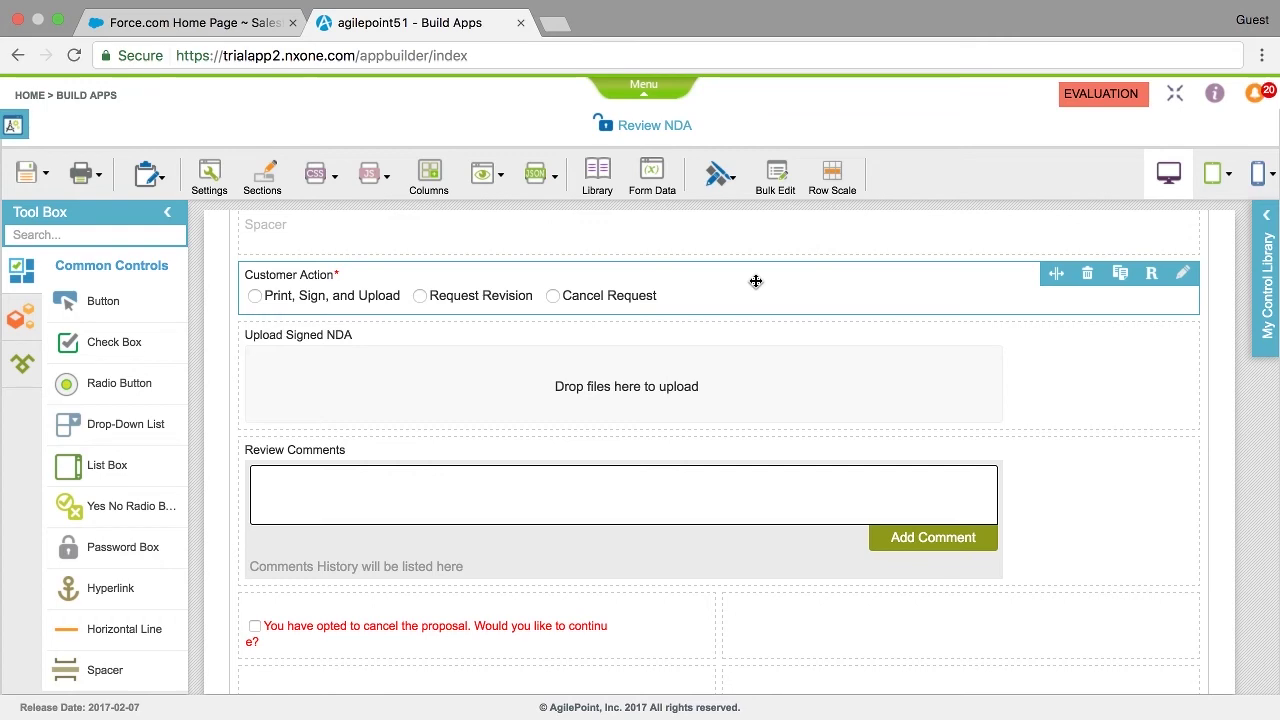
Open the rules of the Customer Action control and set the first condition to Customer Action is equal to Print, Sign or Upload.
left_click(1153, 274)
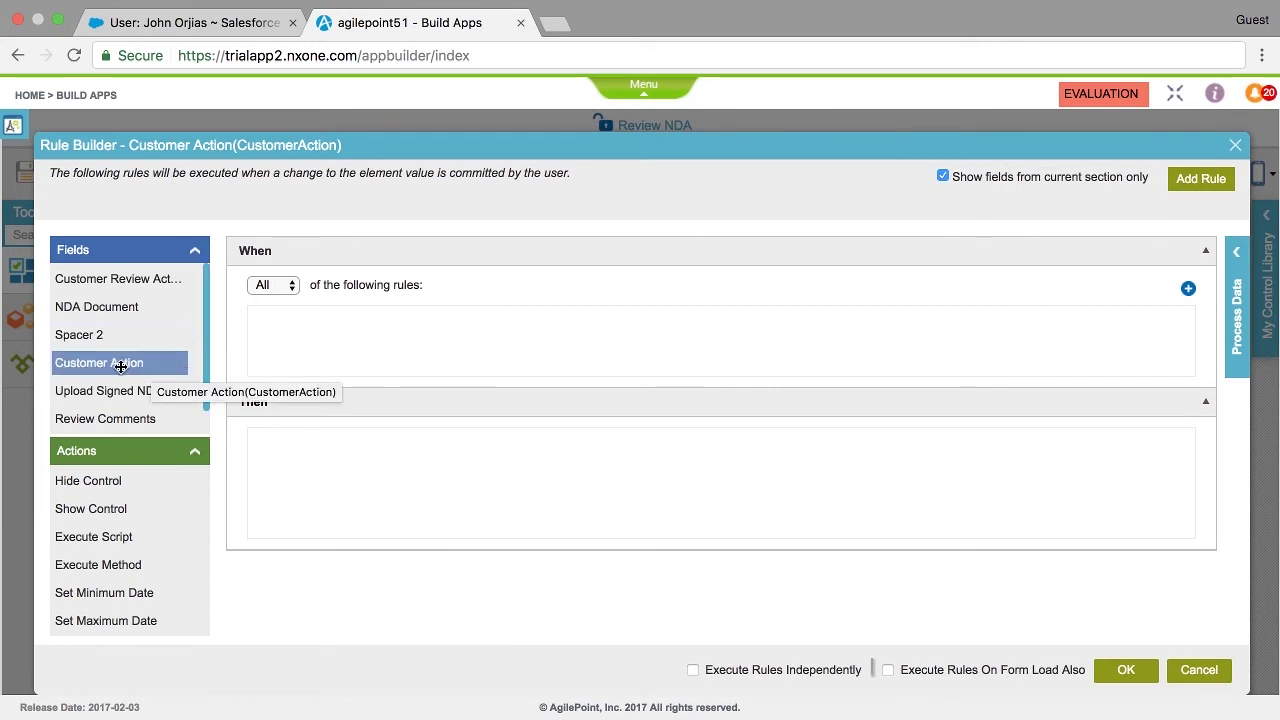
left_click_drag(109, 363, 289, 329)
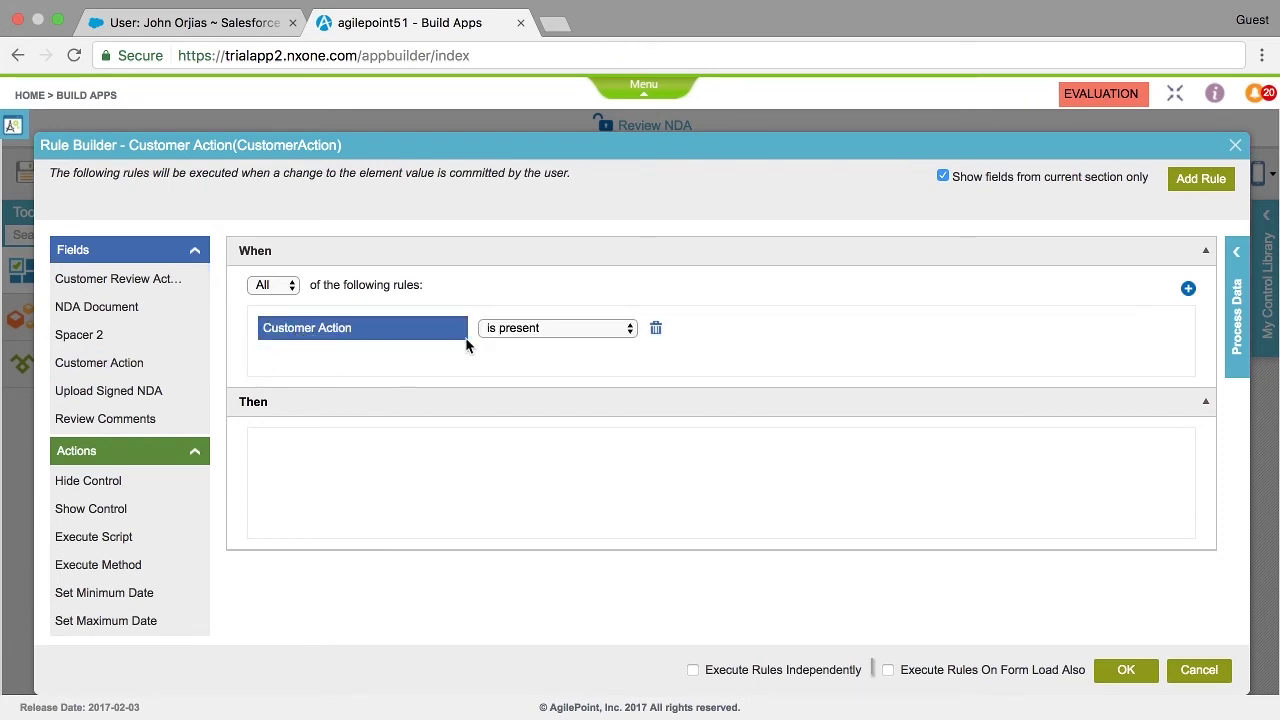
left_click(536, 328)
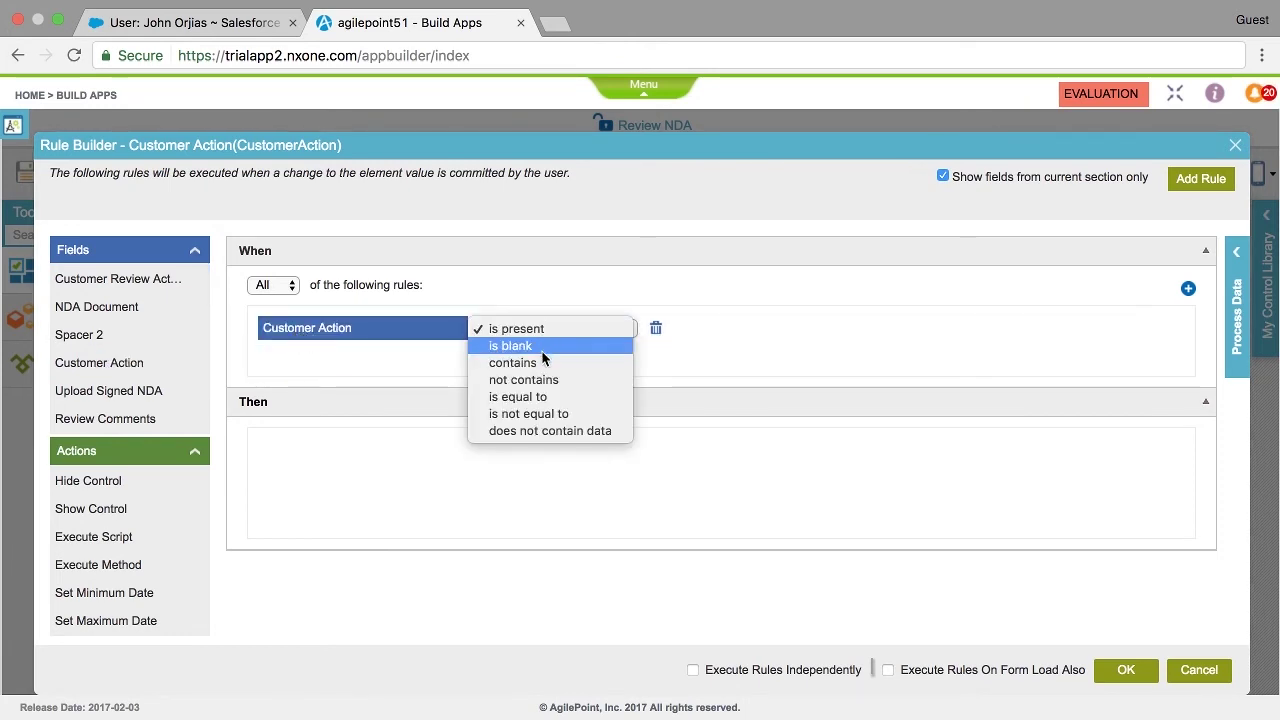
left_click(541, 396)
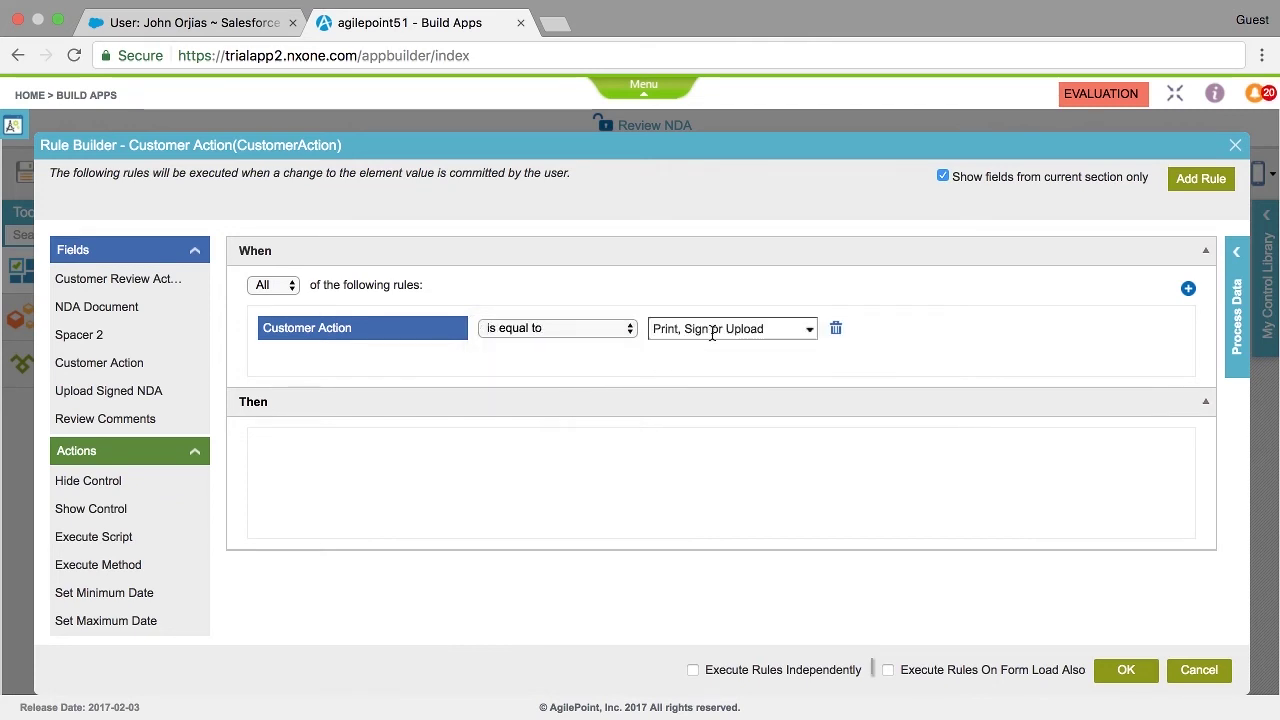
left_click(811, 333)
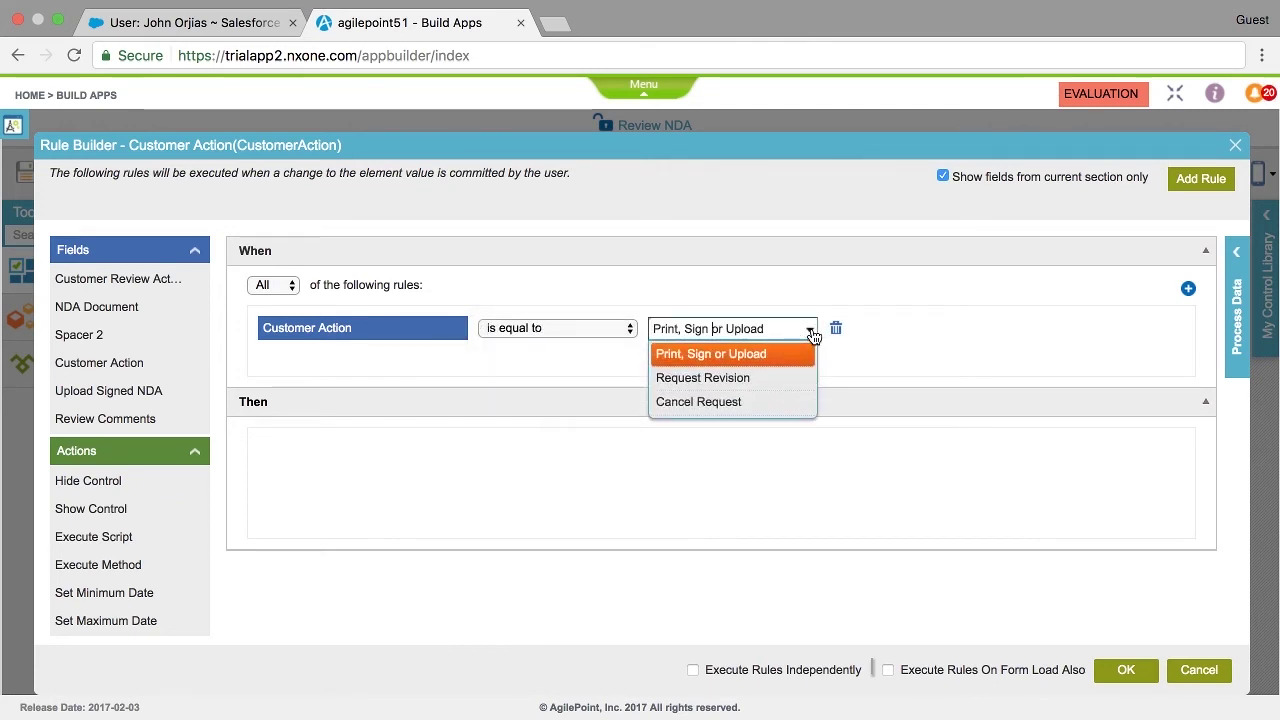
left_click(808, 354)
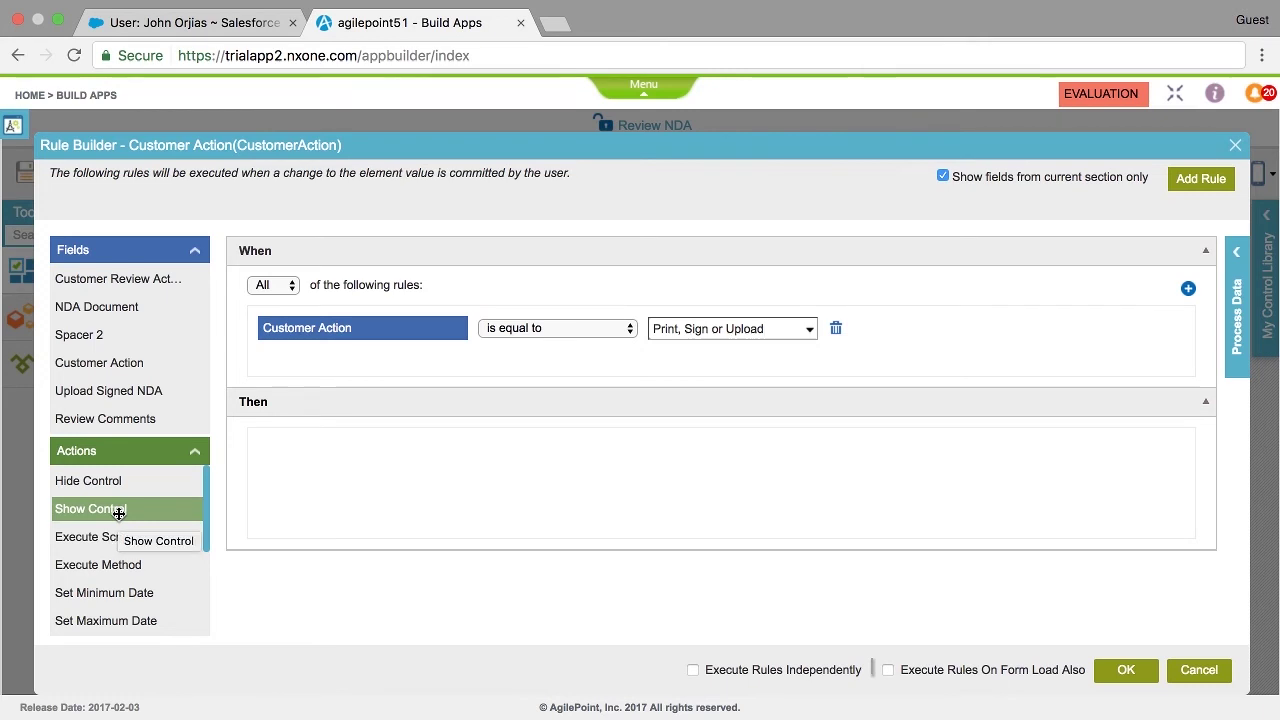
Make the first rule show the Upload Signed NDA control and set it as mandatory.
left_click_drag(118, 514, 280, 490)
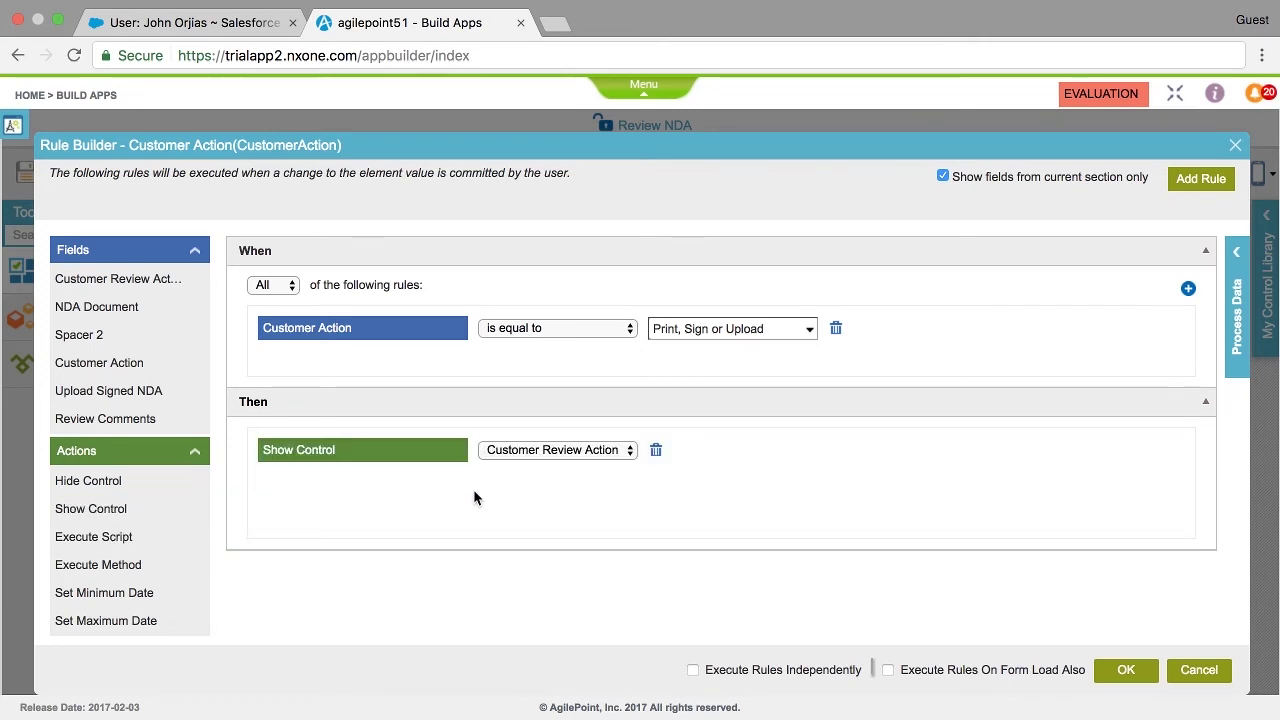
left_click(600, 452)
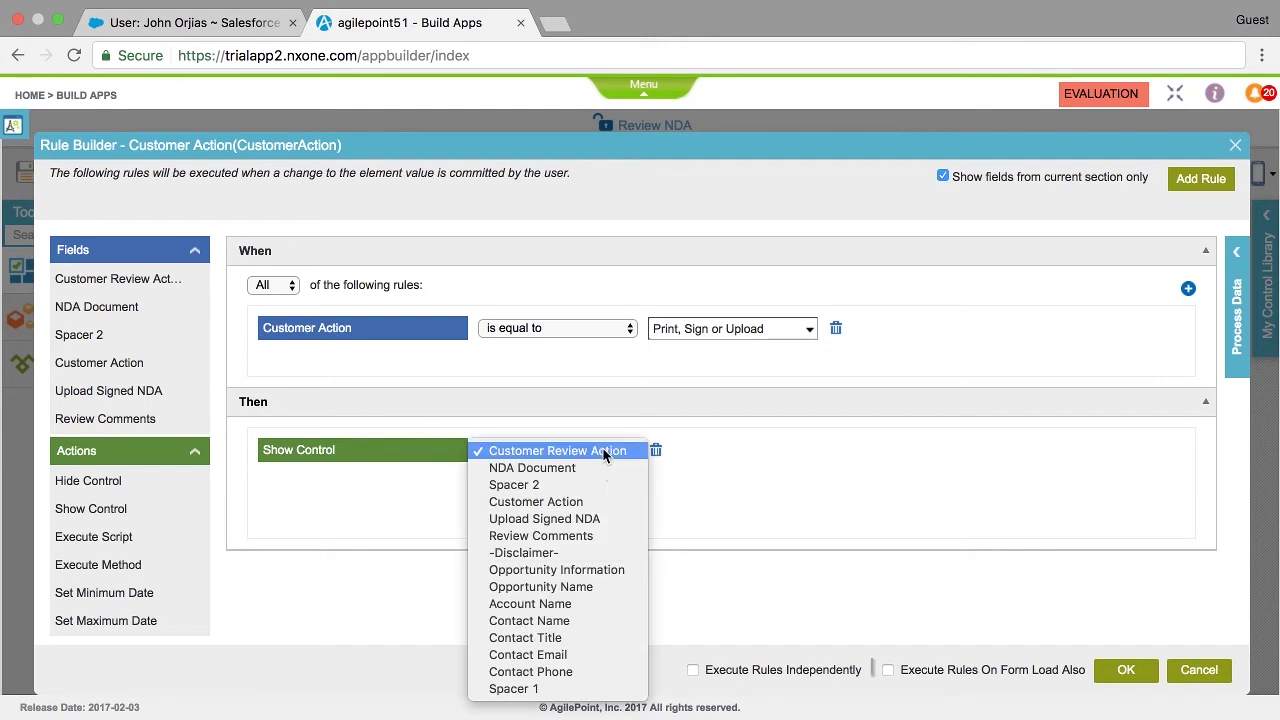
left_click(599, 520)
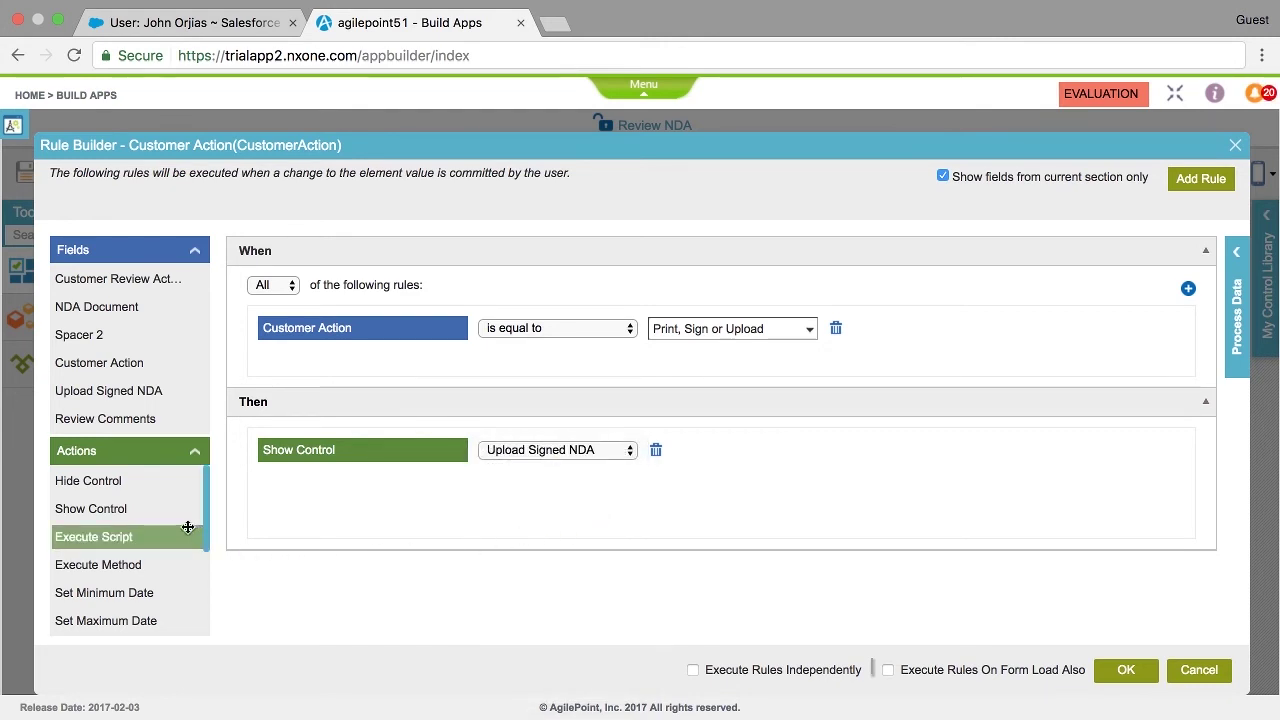
scroll(177, 521, "down", 3)
scroll(177, 521, "down", 3)
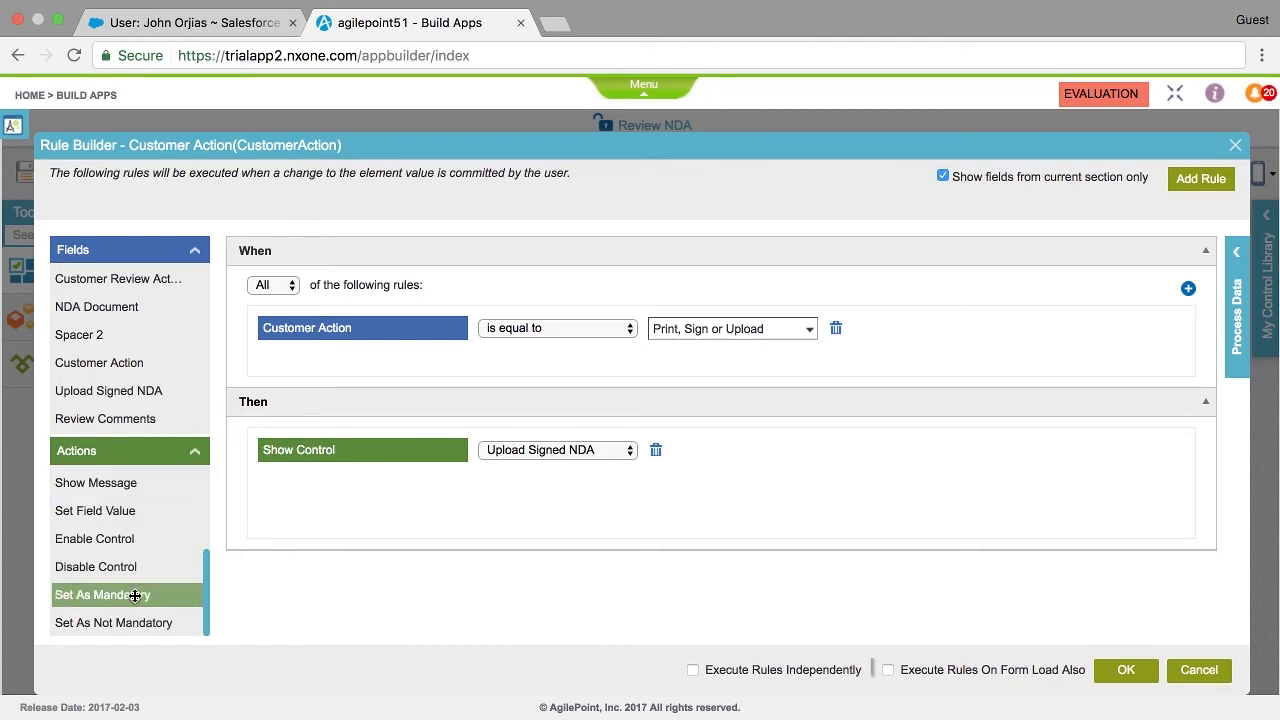
left_click_drag(114, 594, 219, 566)
left_click_drag(278, 500, 279, 503)
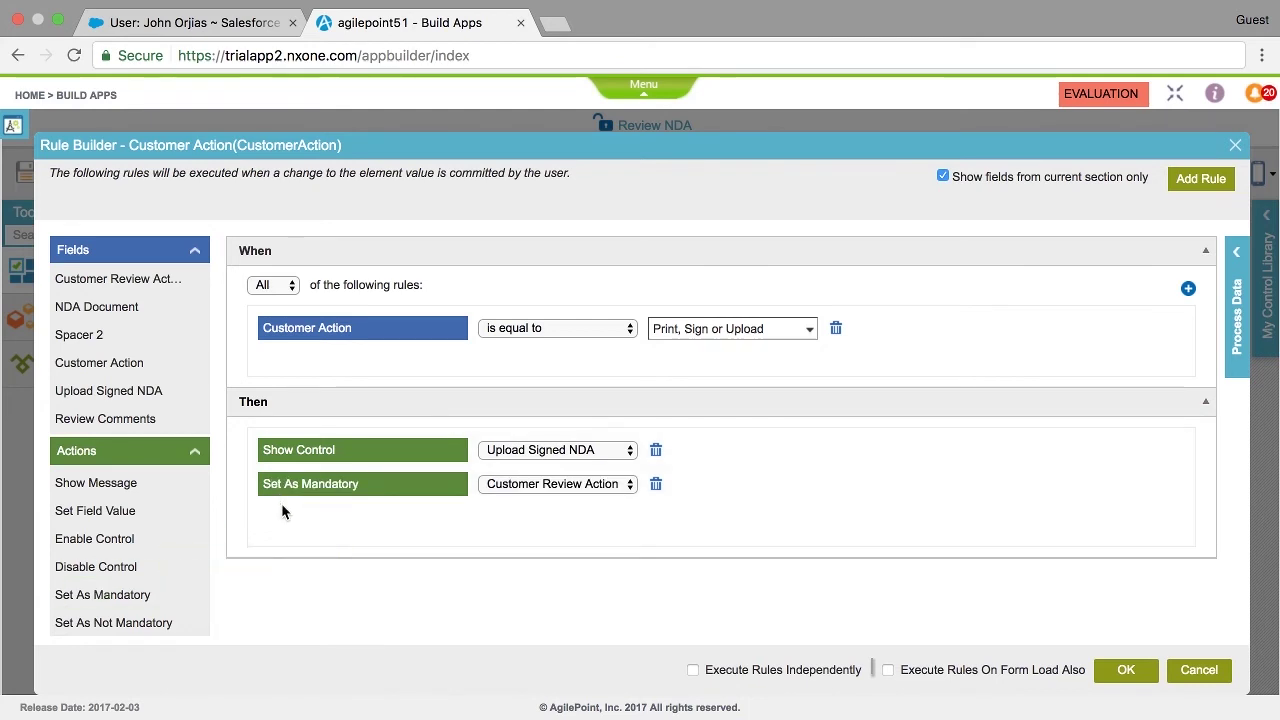
left_click(621, 489)
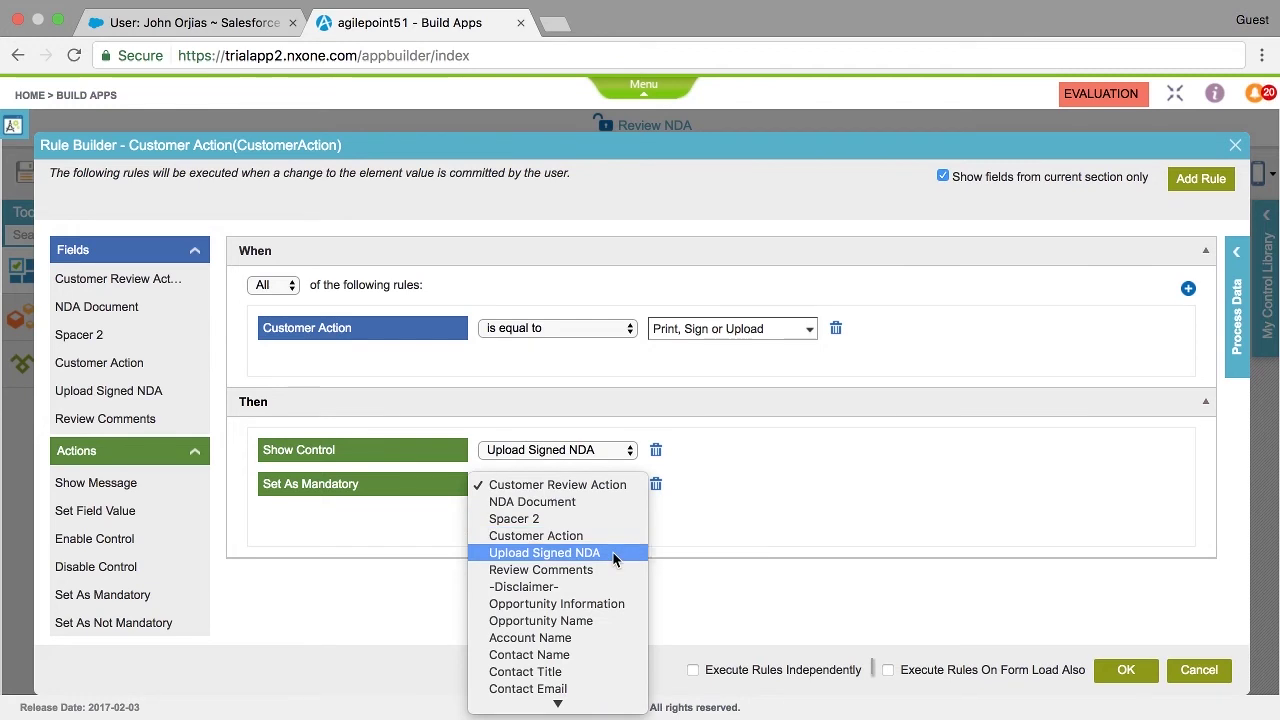
left_click(612, 551)
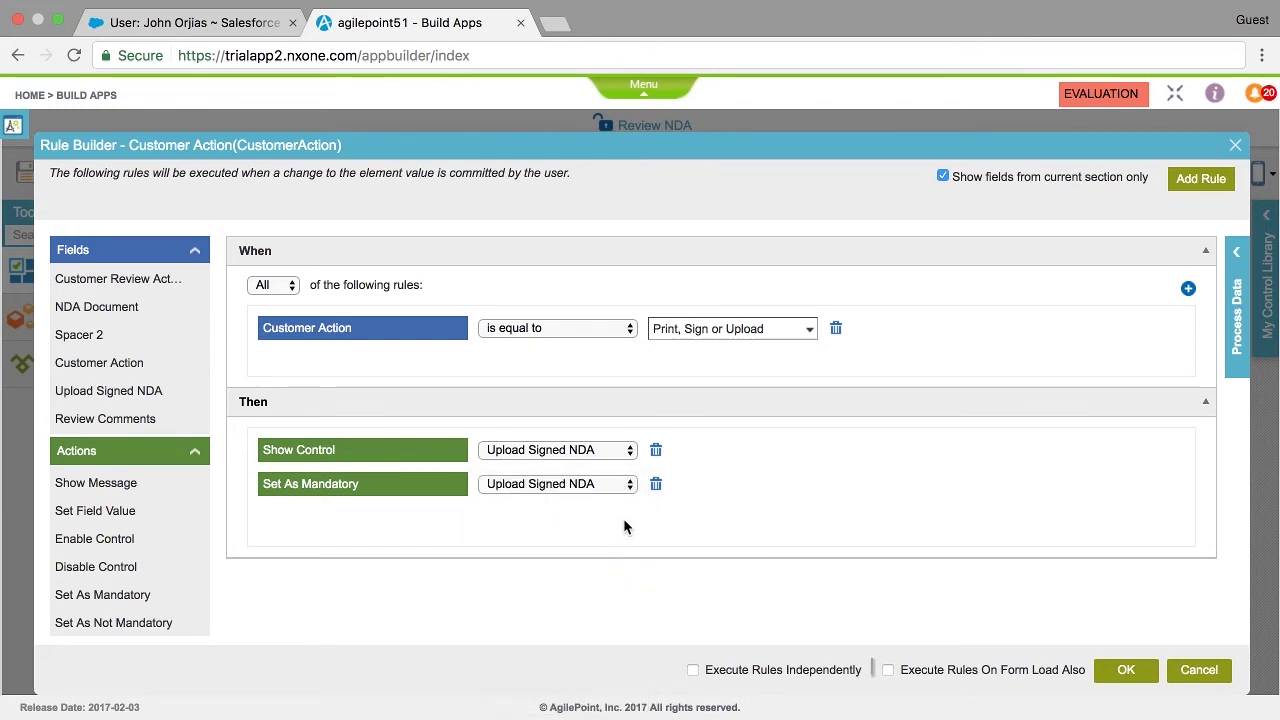
Add a second rule with the condition Customer Action is equal to Request Revision.
left_click(1196, 183)
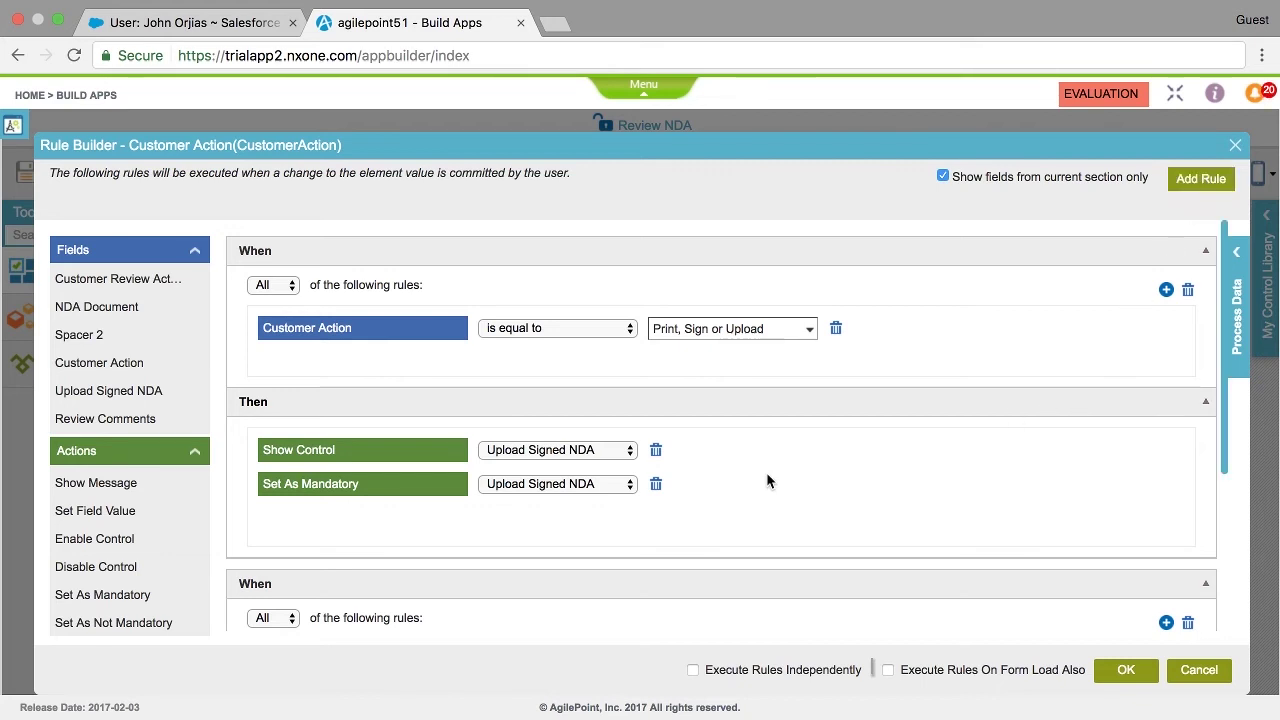
scroll(767, 479, "down", 5)
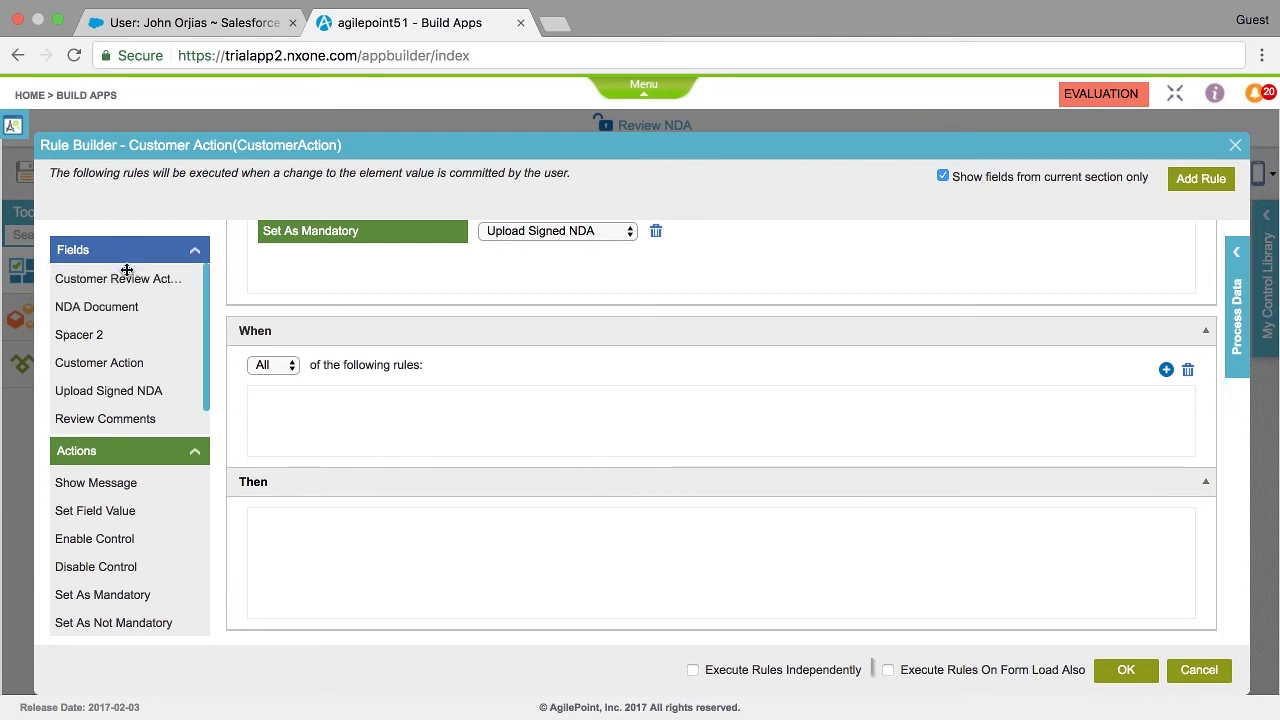
left_click_drag(129, 363, 320, 418)
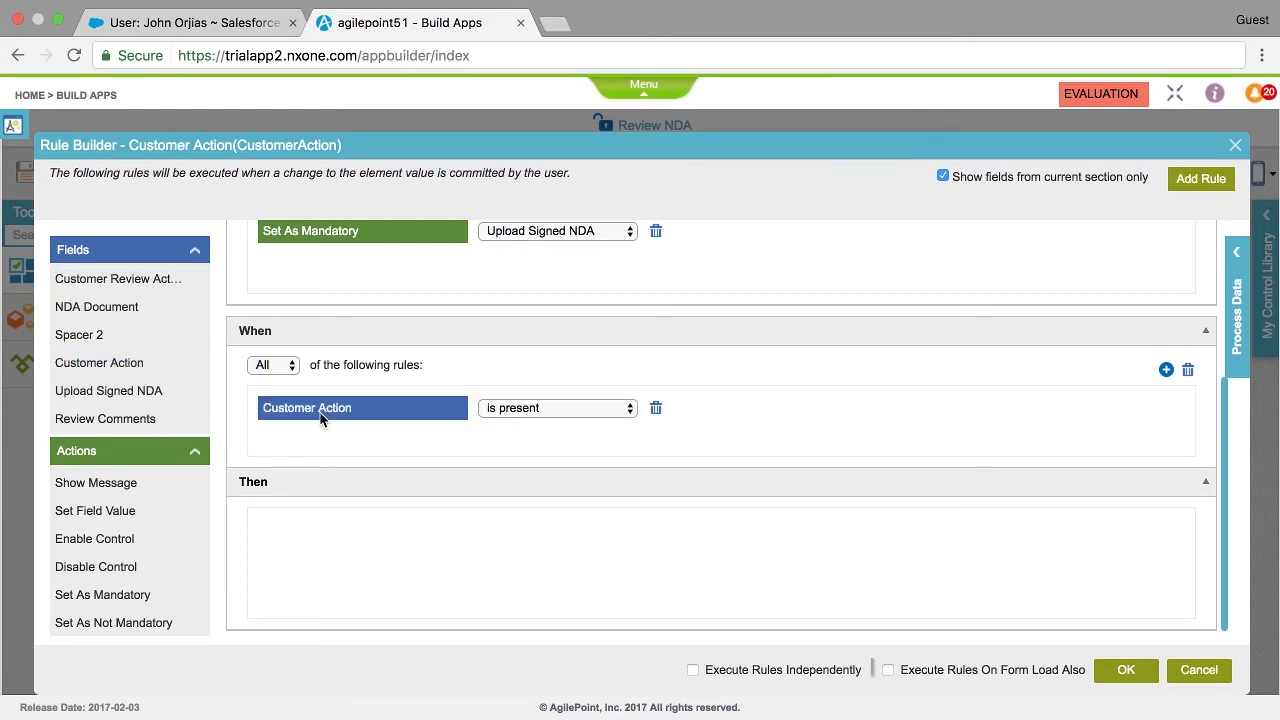
left_click(571, 410)
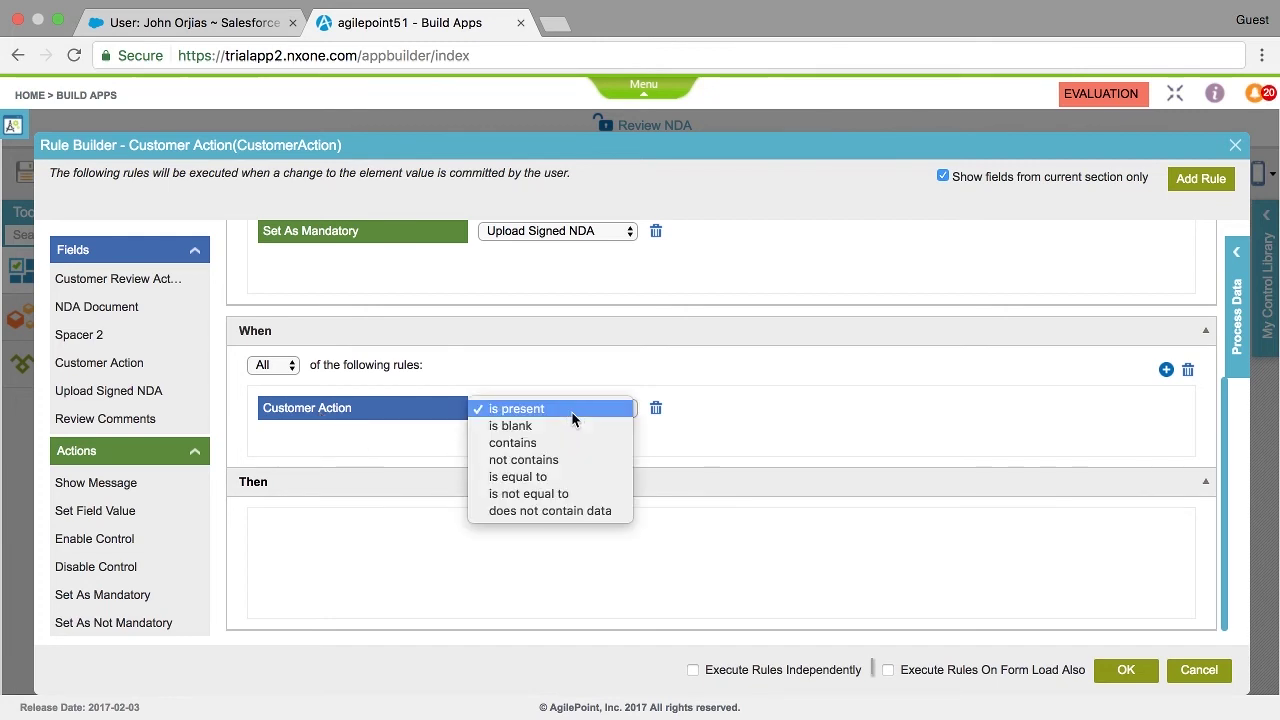
left_click(567, 476)
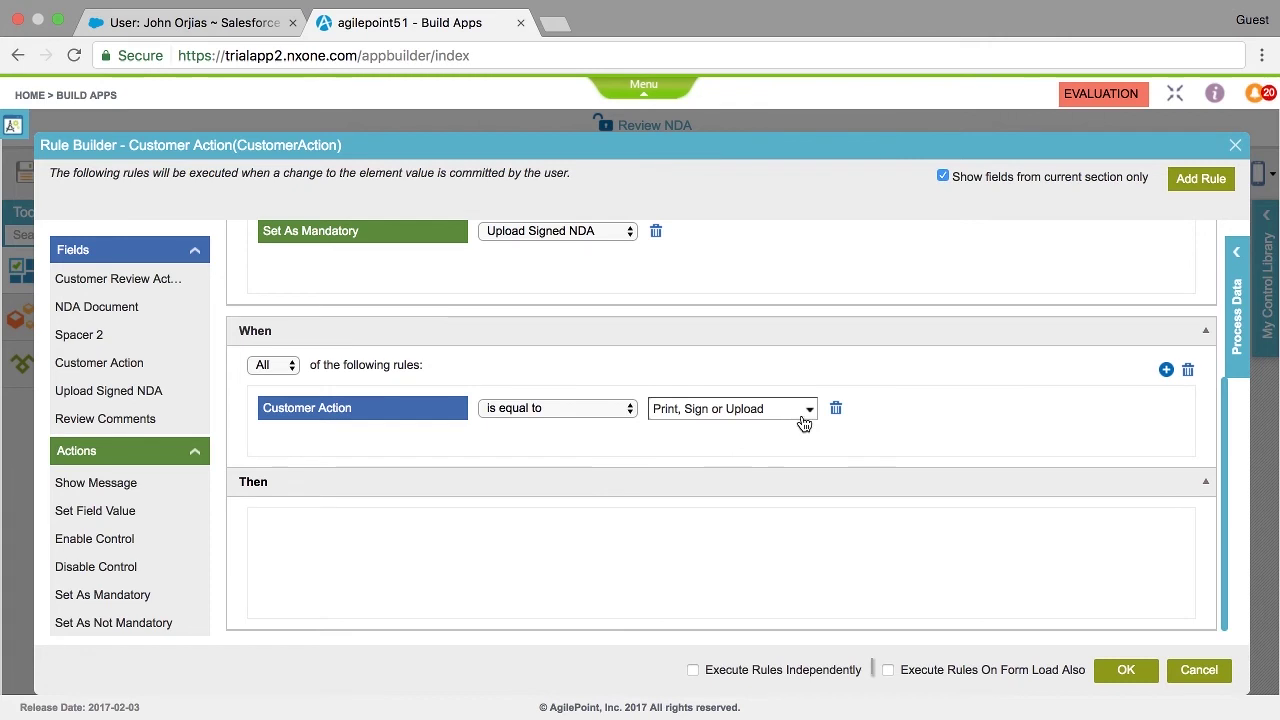
left_click(808, 410)
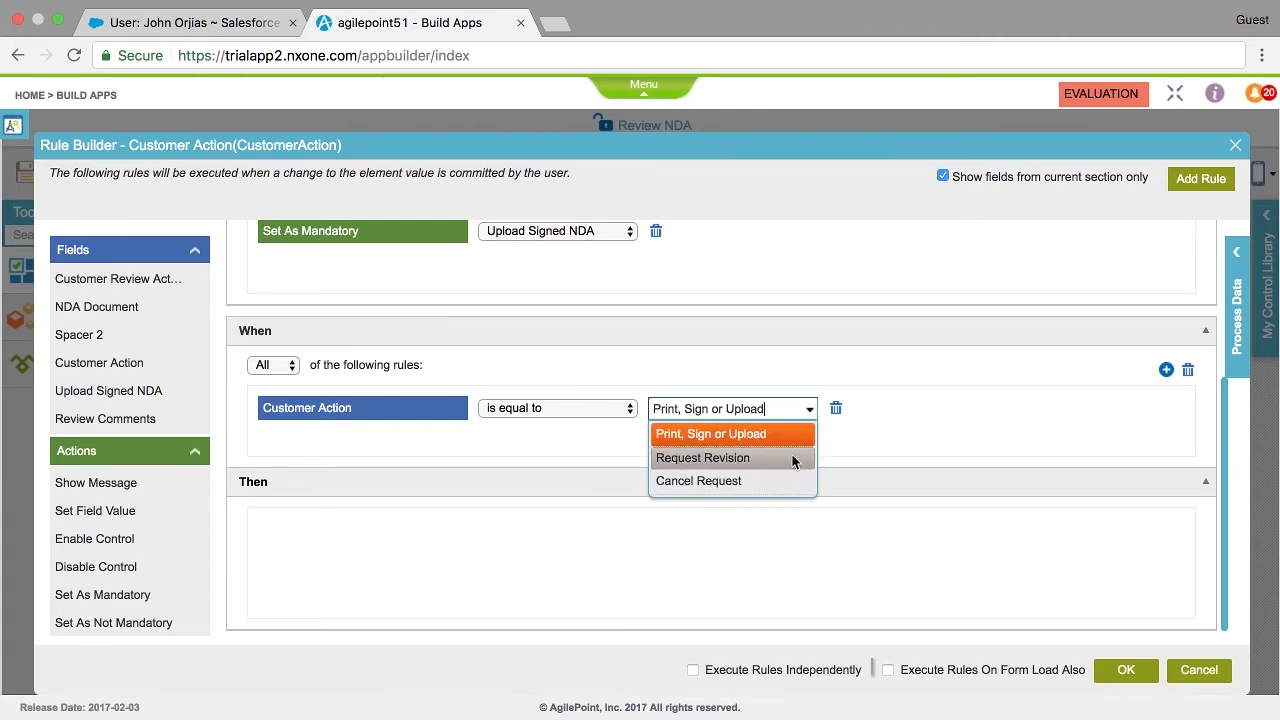
left_click(792, 458)
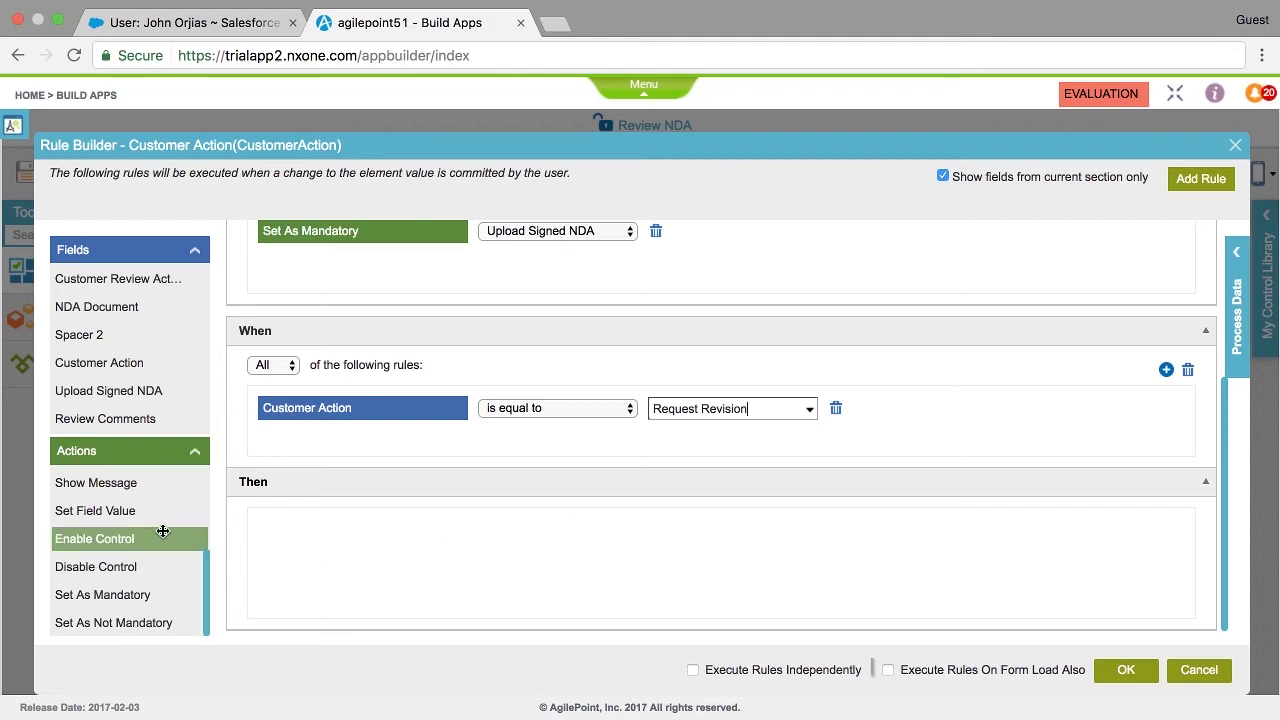
Make the Request Revision rule show the Review Comments control and set it as mandatory.
scroll(152, 531, "up", 1)
scroll(152, 531, "up", 3)
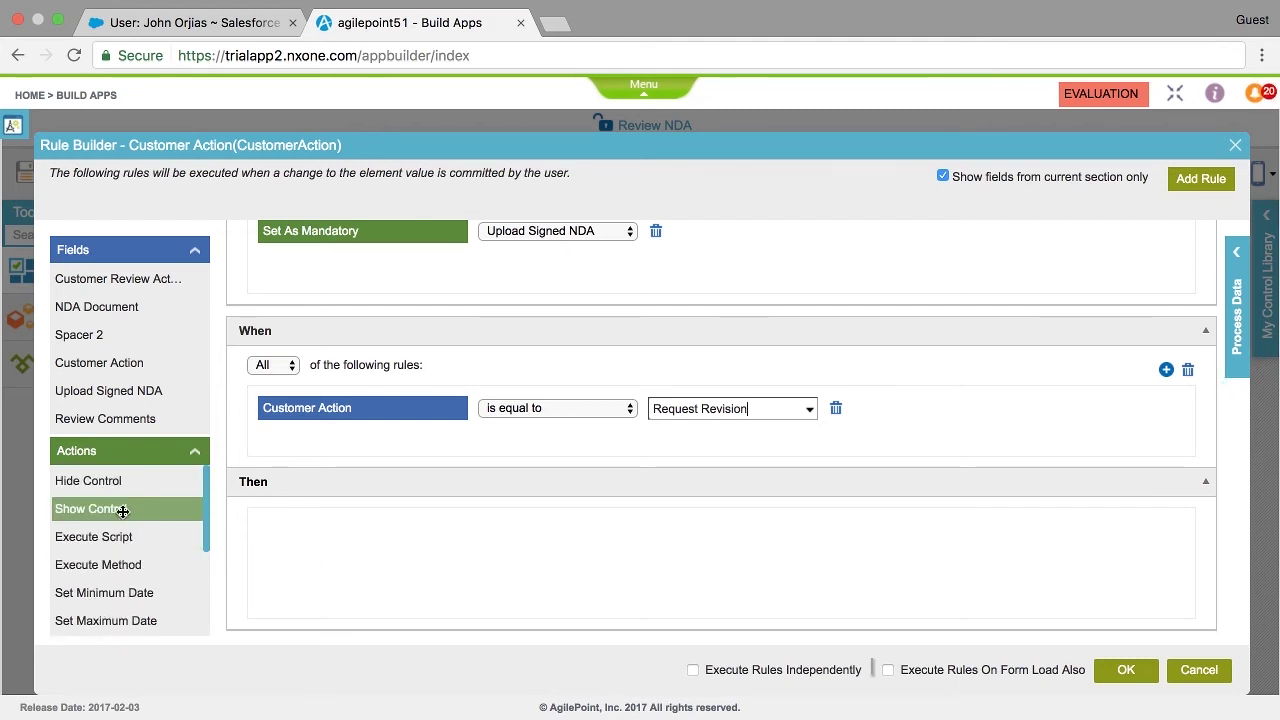
left_click_drag(115, 510, 288, 546)
left_click(618, 533)
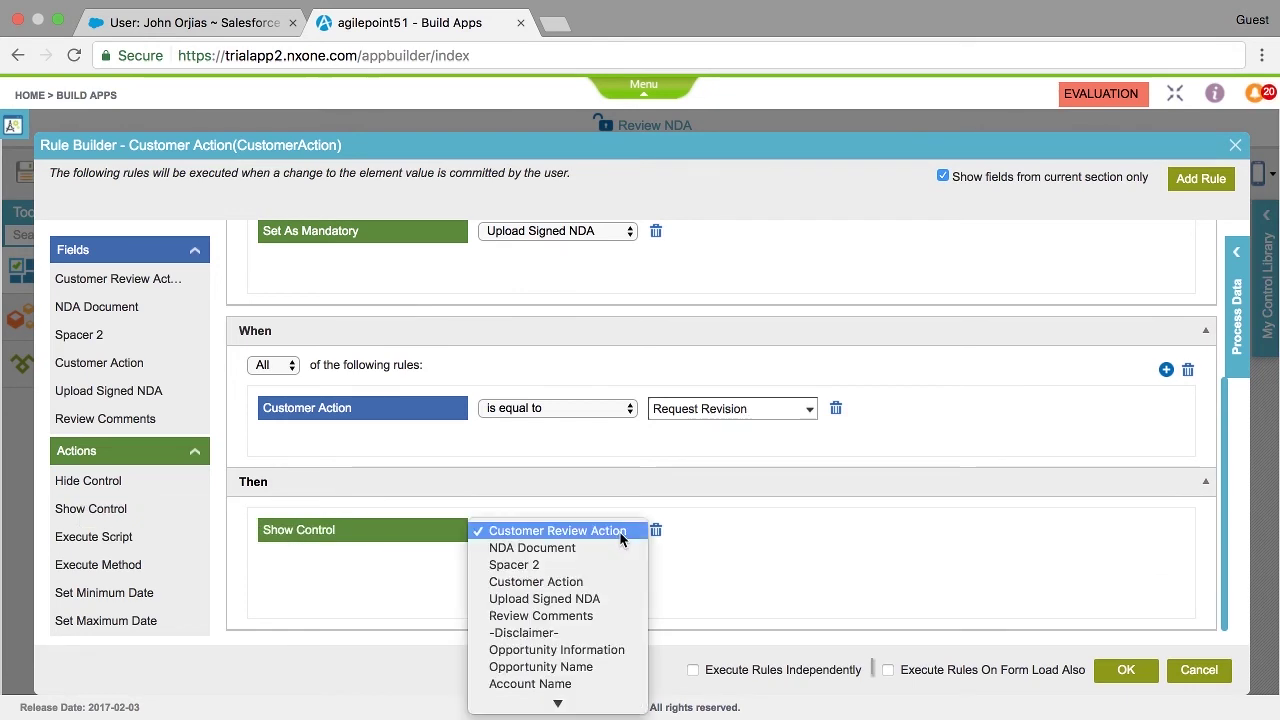
left_click(595, 615)
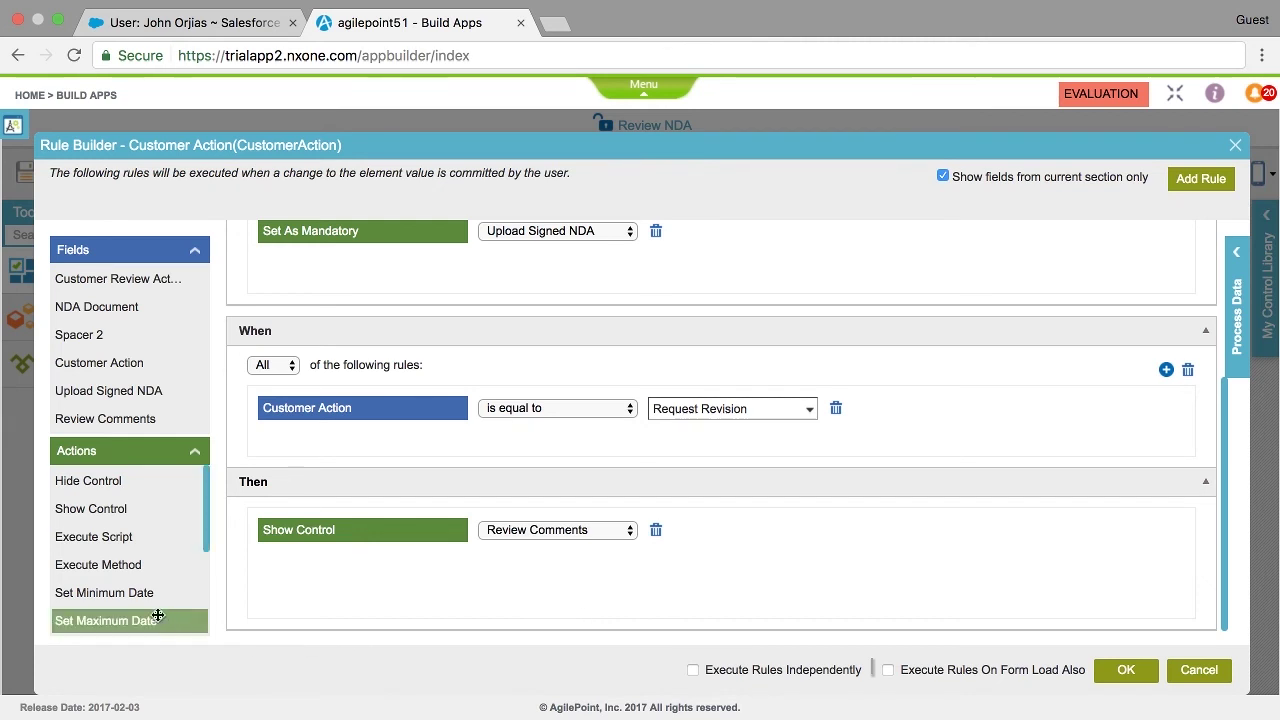
scroll(122, 575, "down", 2)
scroll(122, 575, "down", 3)
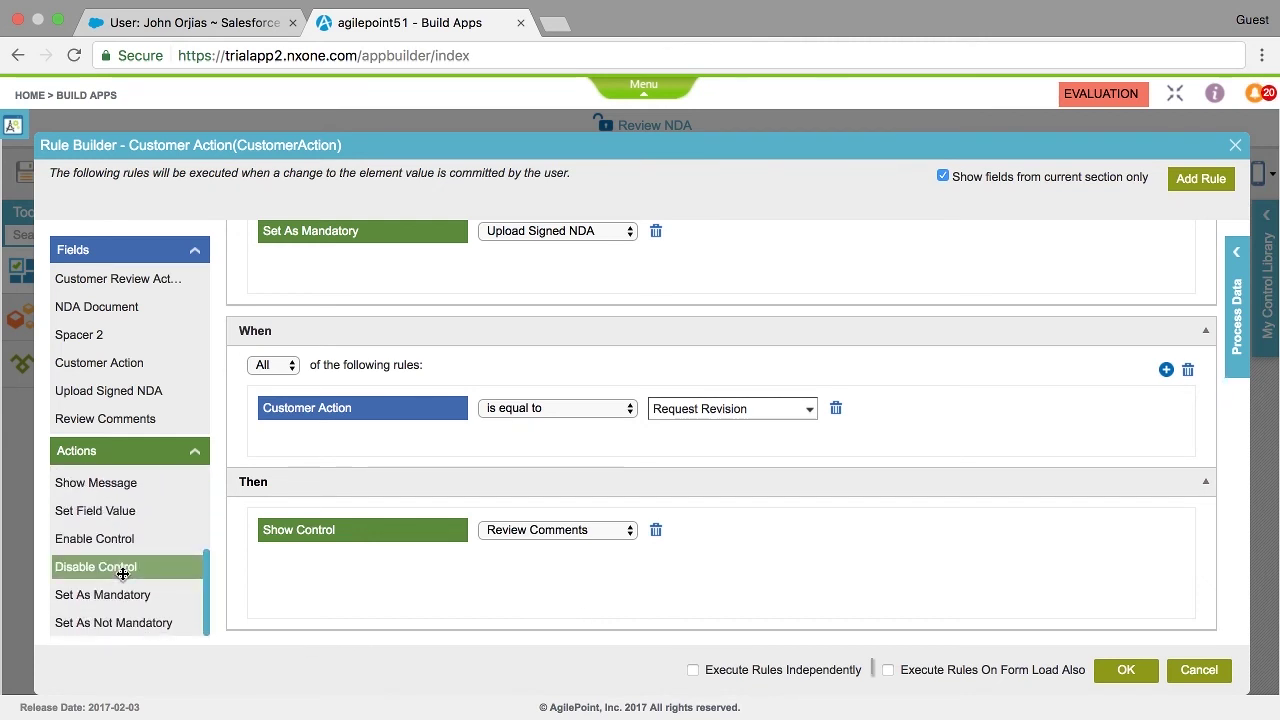
left_click_drag(117, 594, 270, 584)
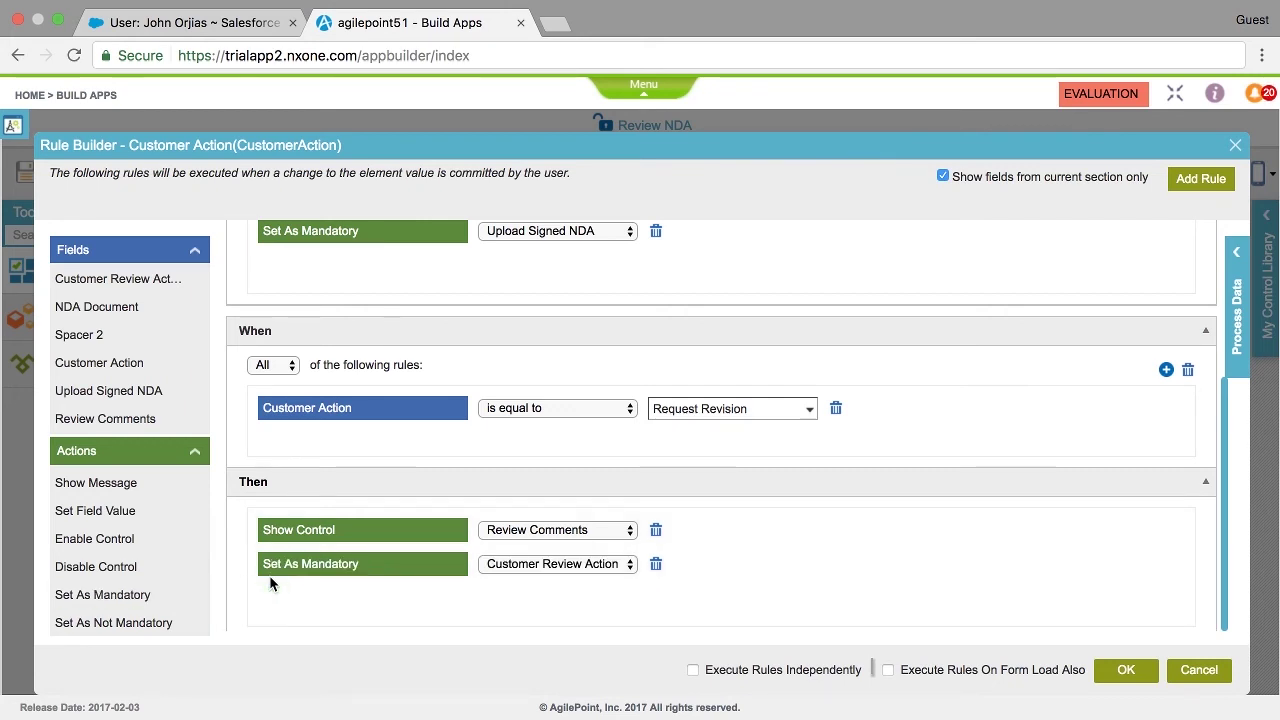
left_click(629, 566)
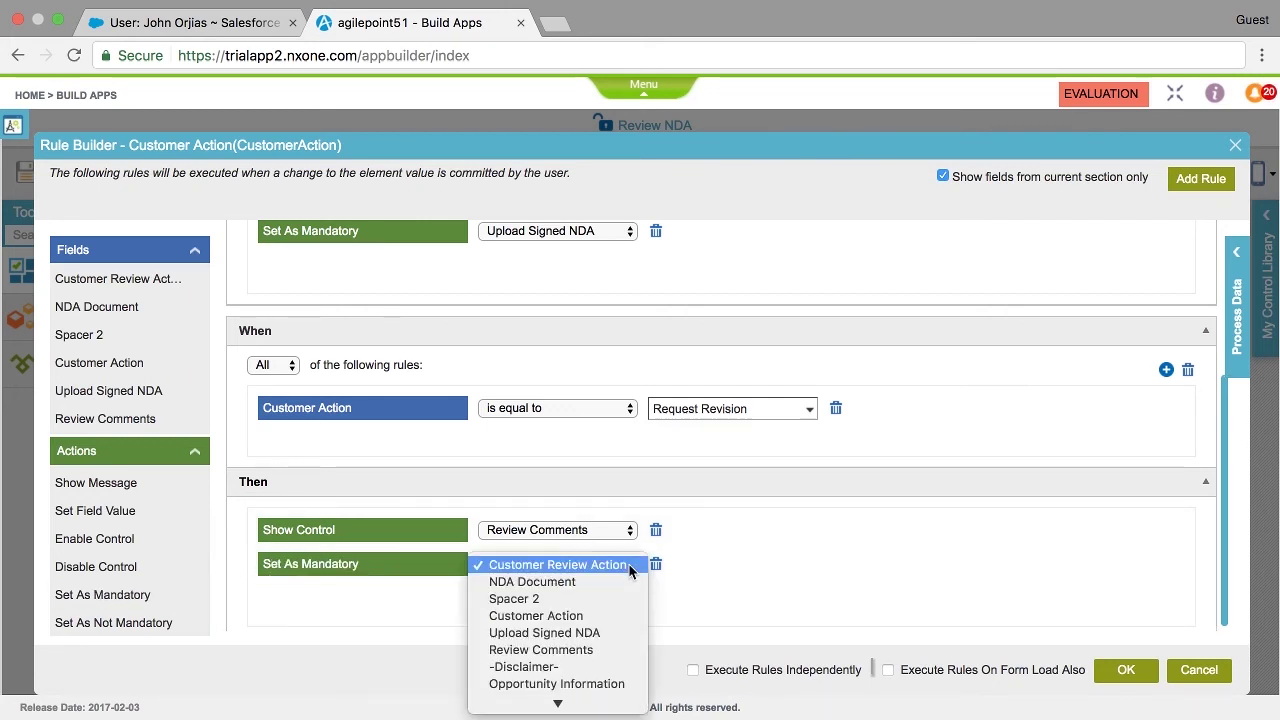
left_click(608, 650)
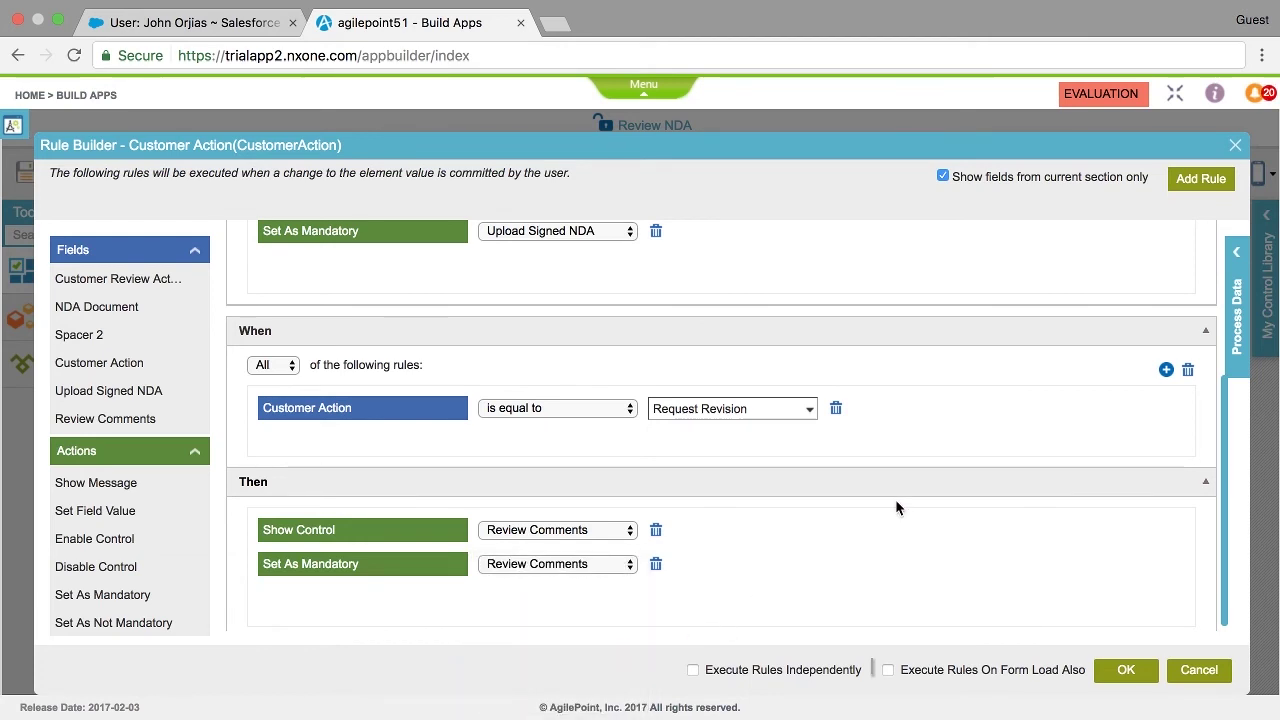
Add a third rule with the condition Customer Action is equal to Cancel Request.
left_click(1201, 184)
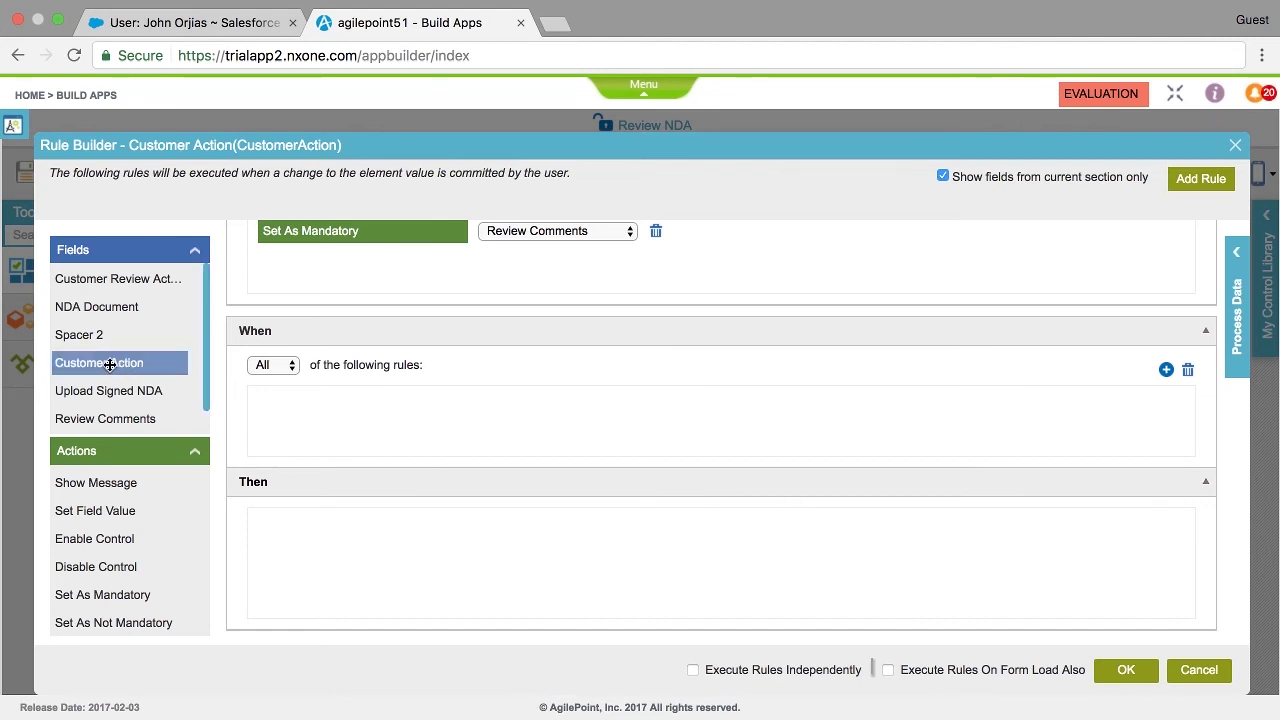
left_click_drag(135, 367, 302, 407)
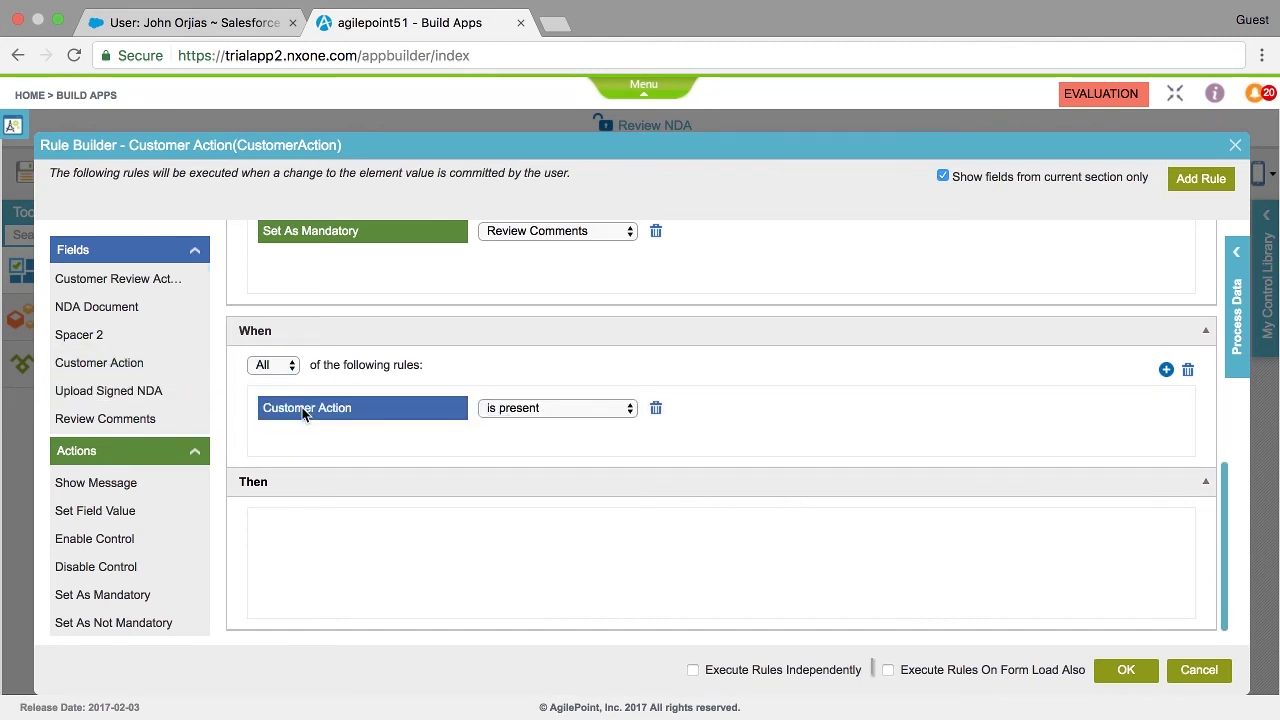
left_click(590, 409)
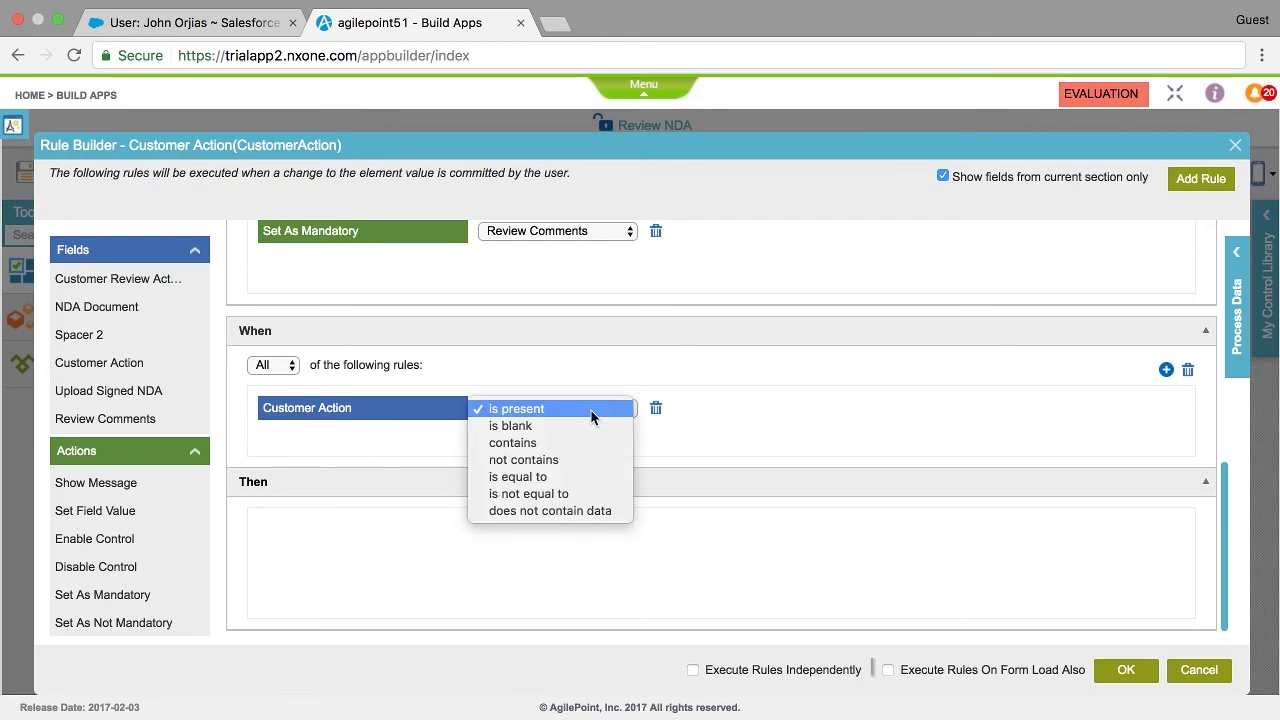
left_click(587, 478)
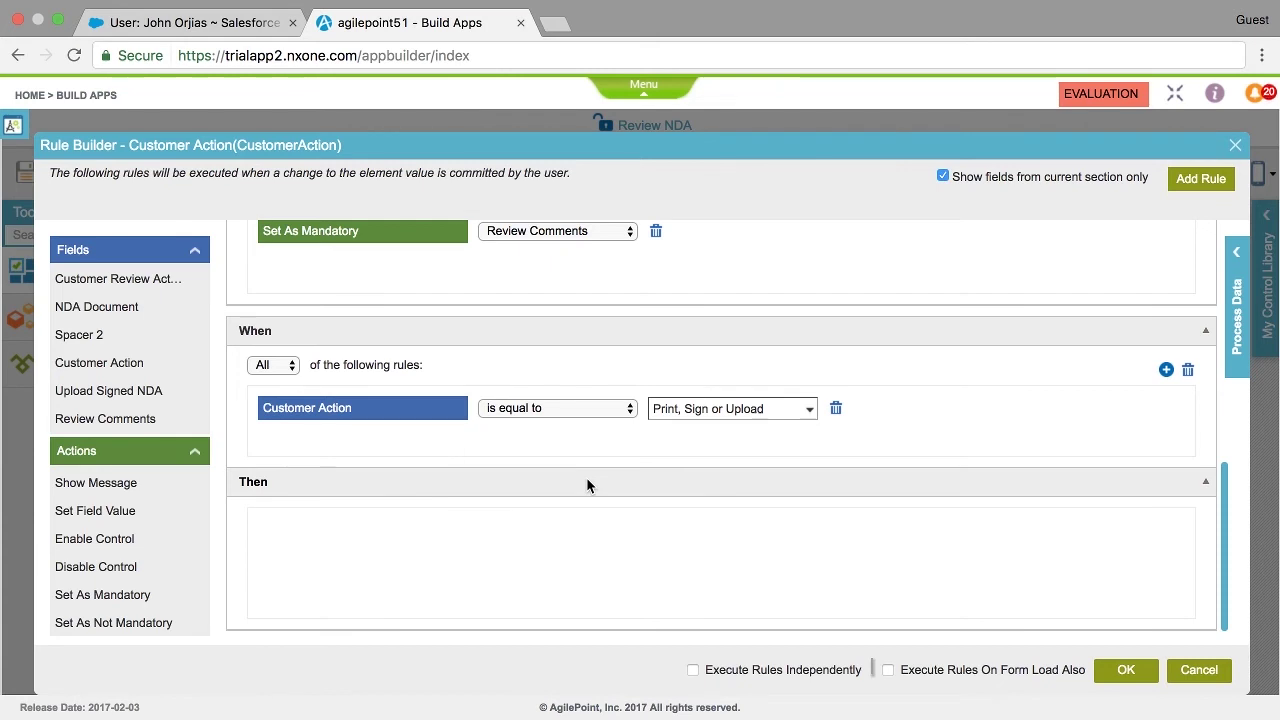
left_click(806, 414)
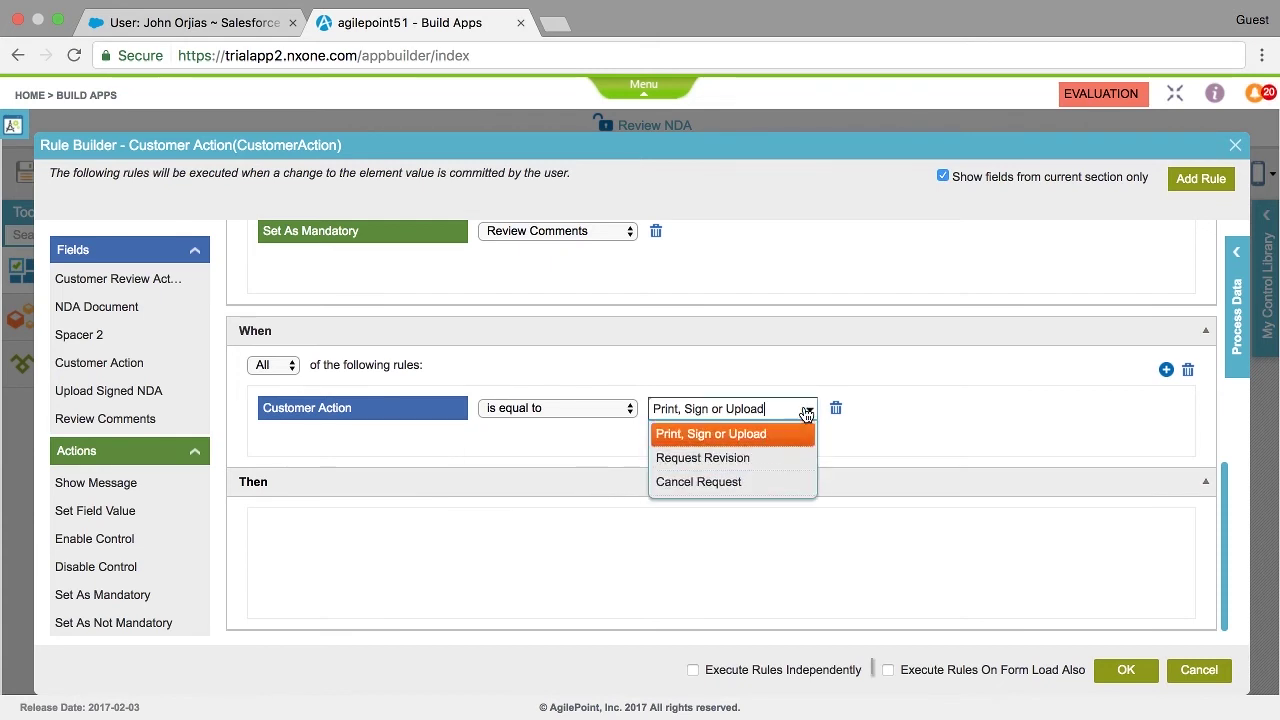
left_click(775, 480)
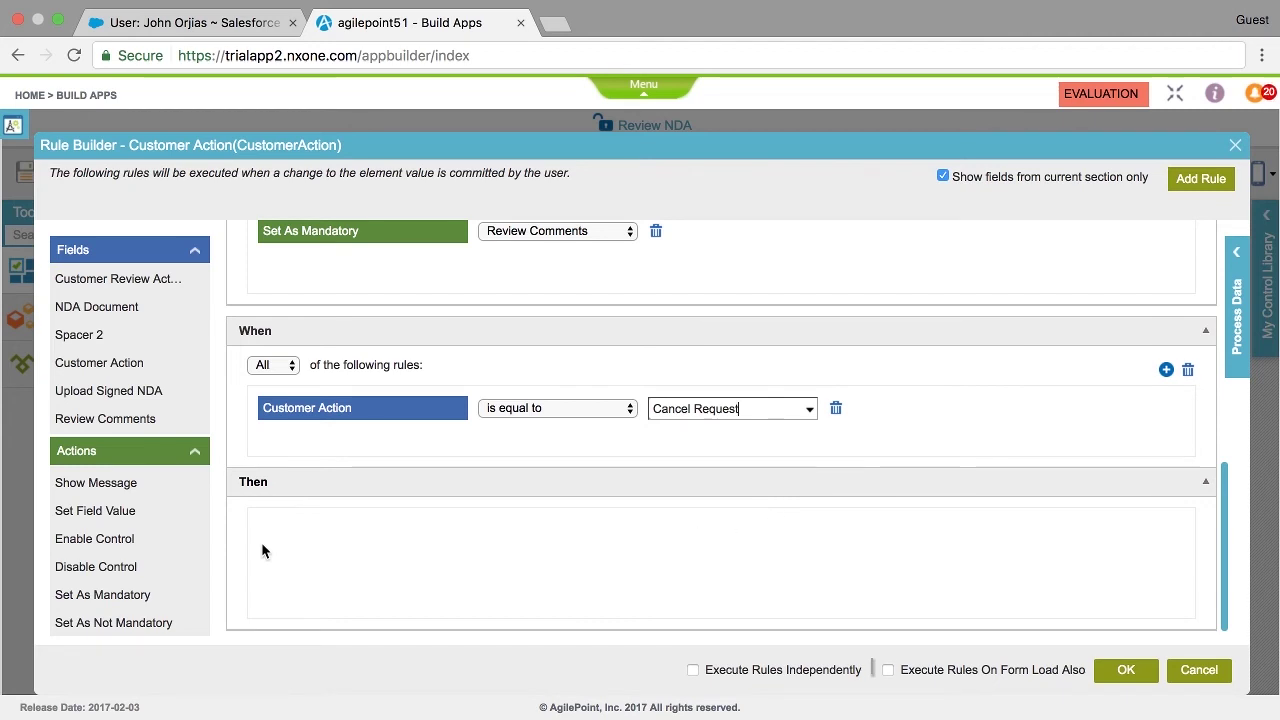
Make the Cancel Request rule show and require the -Disclaimer- control, and have the rules also execute on form load.
scroll(140, 530, "up", 5)
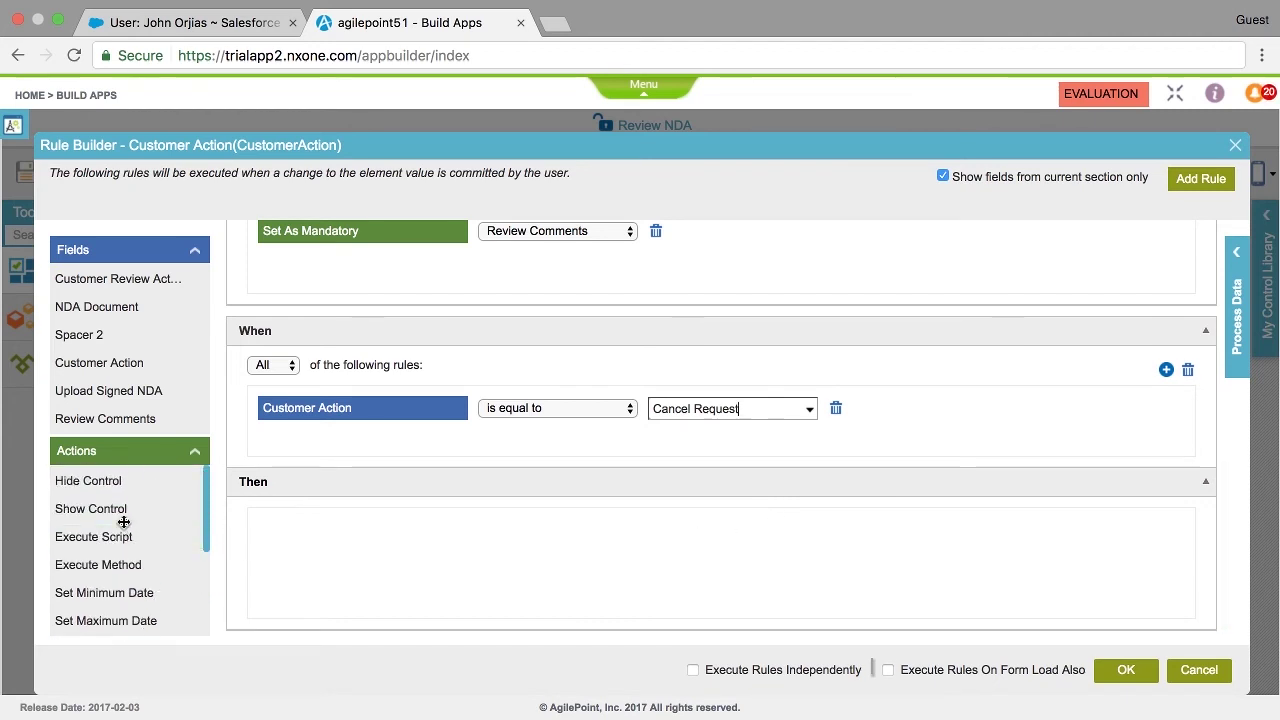
left_click_drag(111, 510, 299, 539)
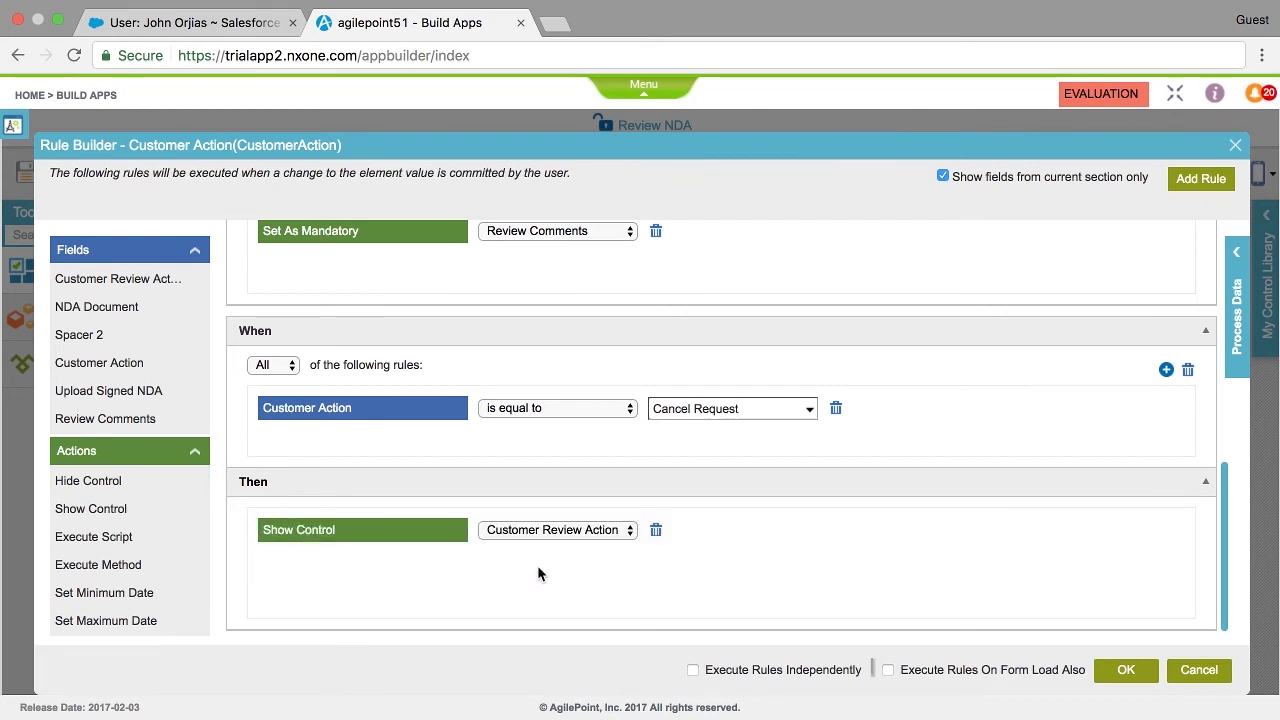
left_click(627, 533)
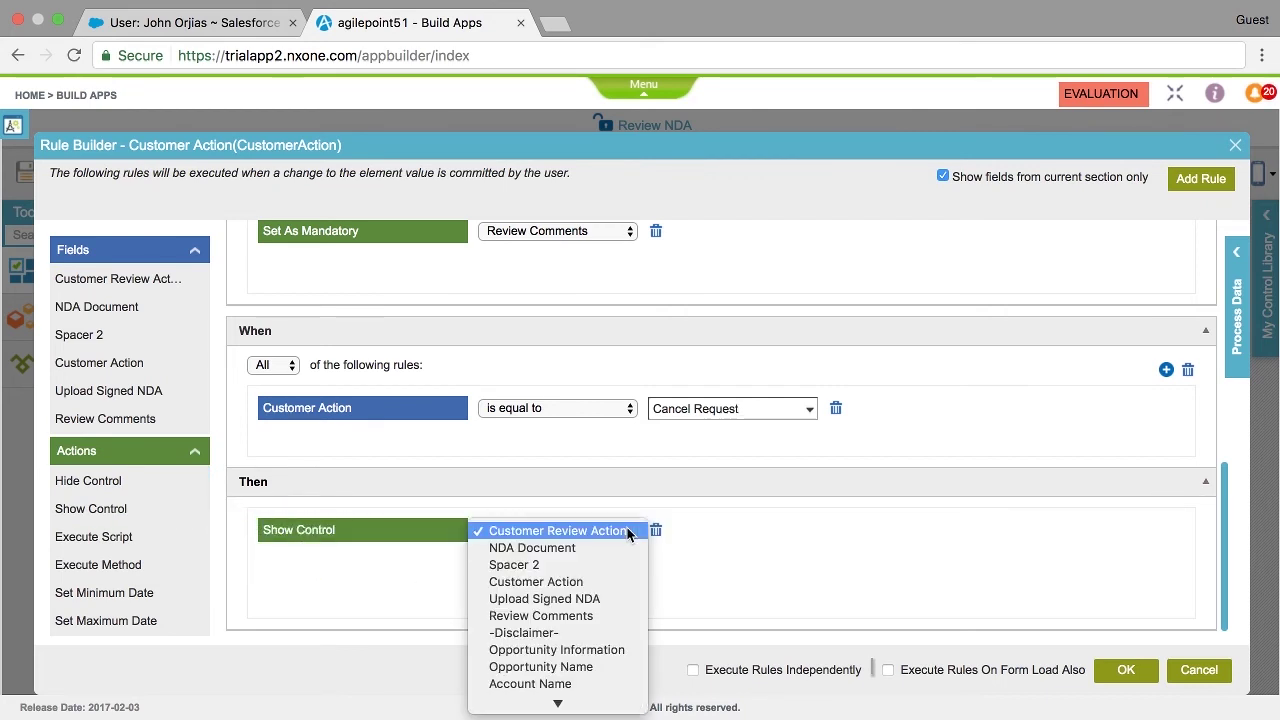
left_click(575, 633)
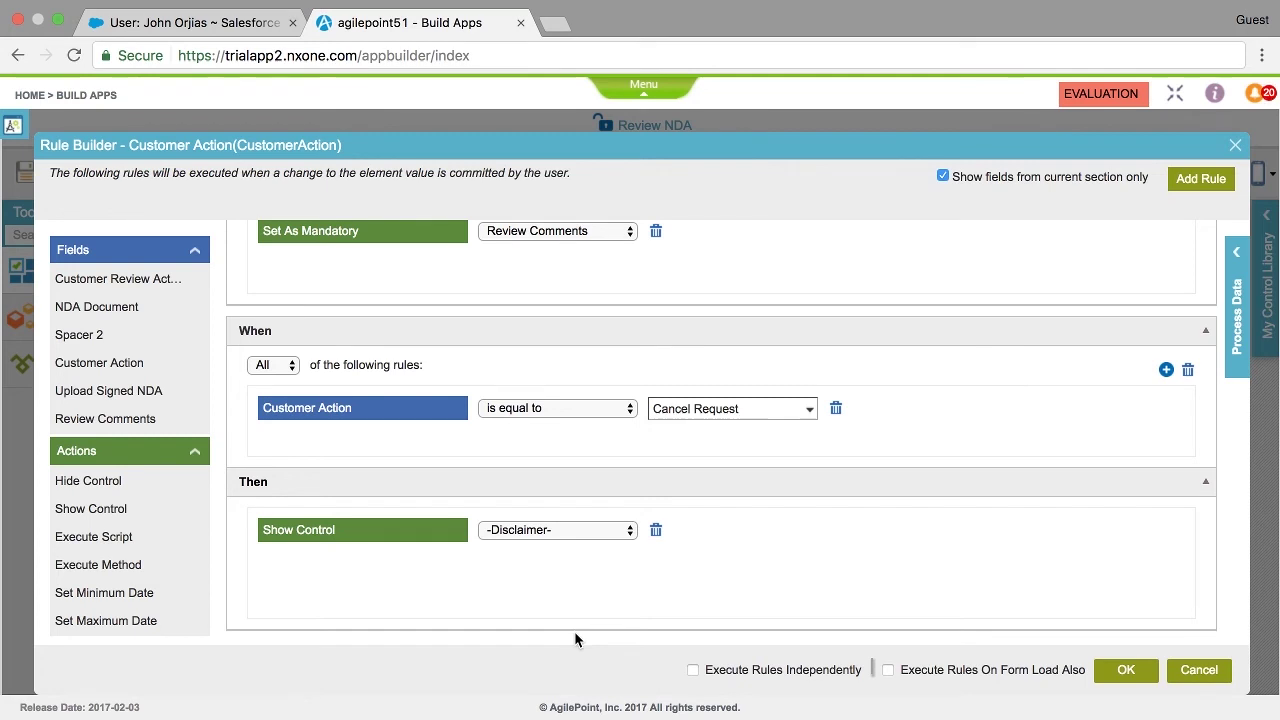
scroll(173, 565, "down", 4)
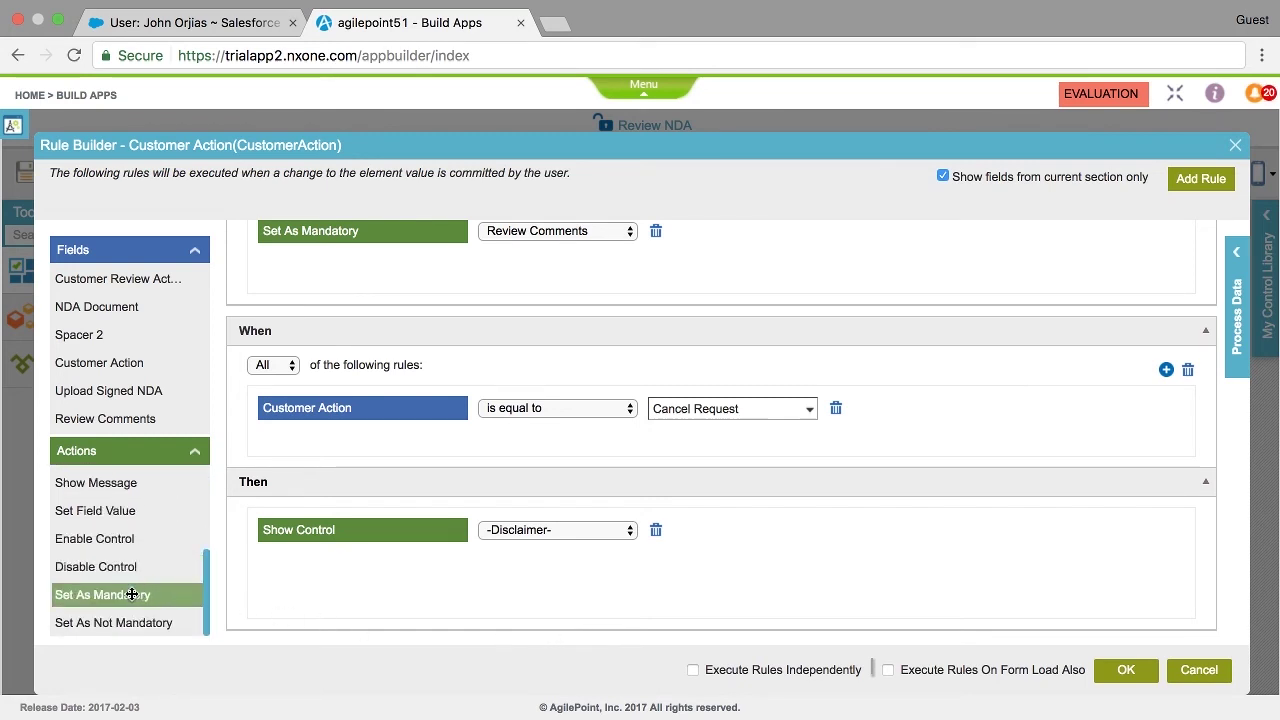
left_click_drag(131, 594, 290, 580)
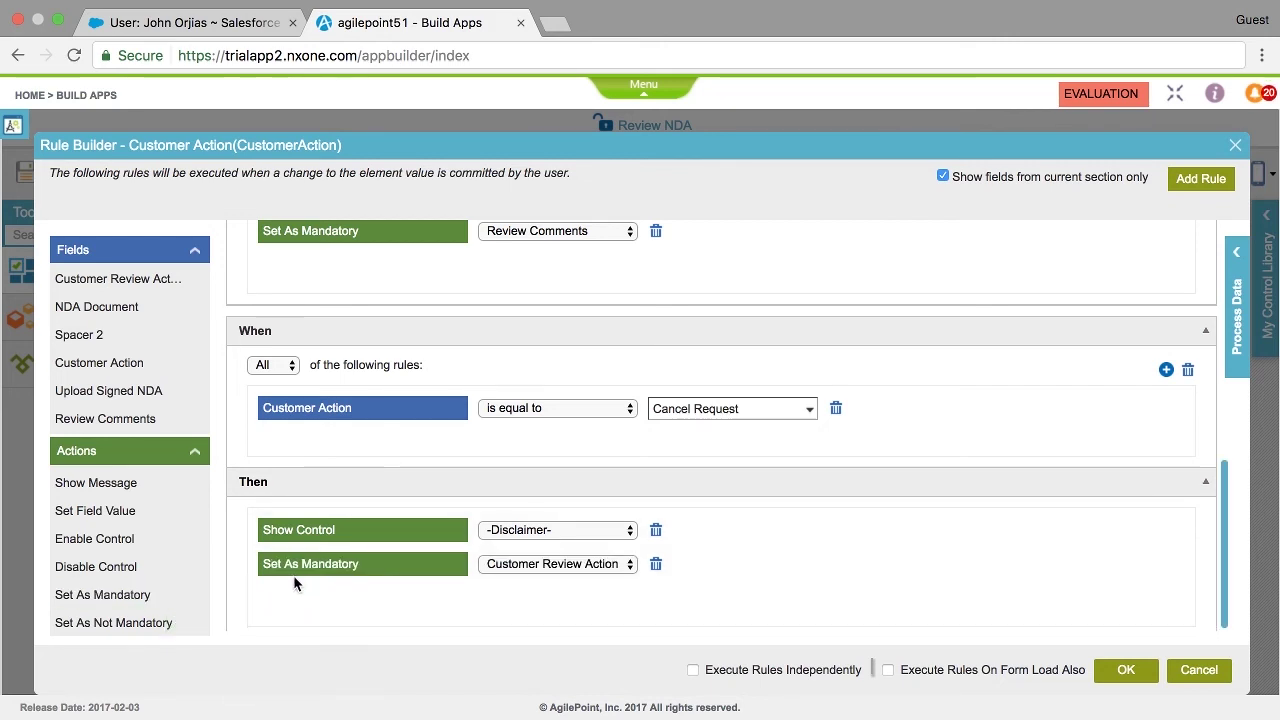
left_click(631, 564)
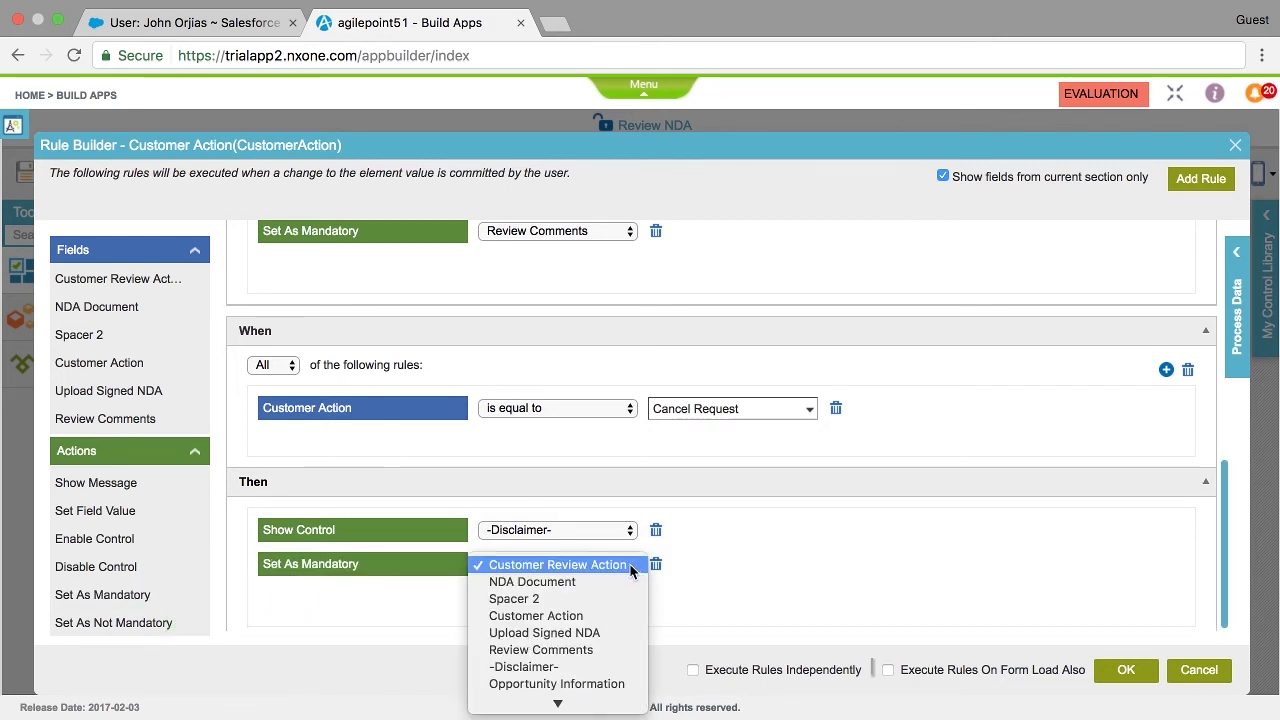
left_click(578, 667)
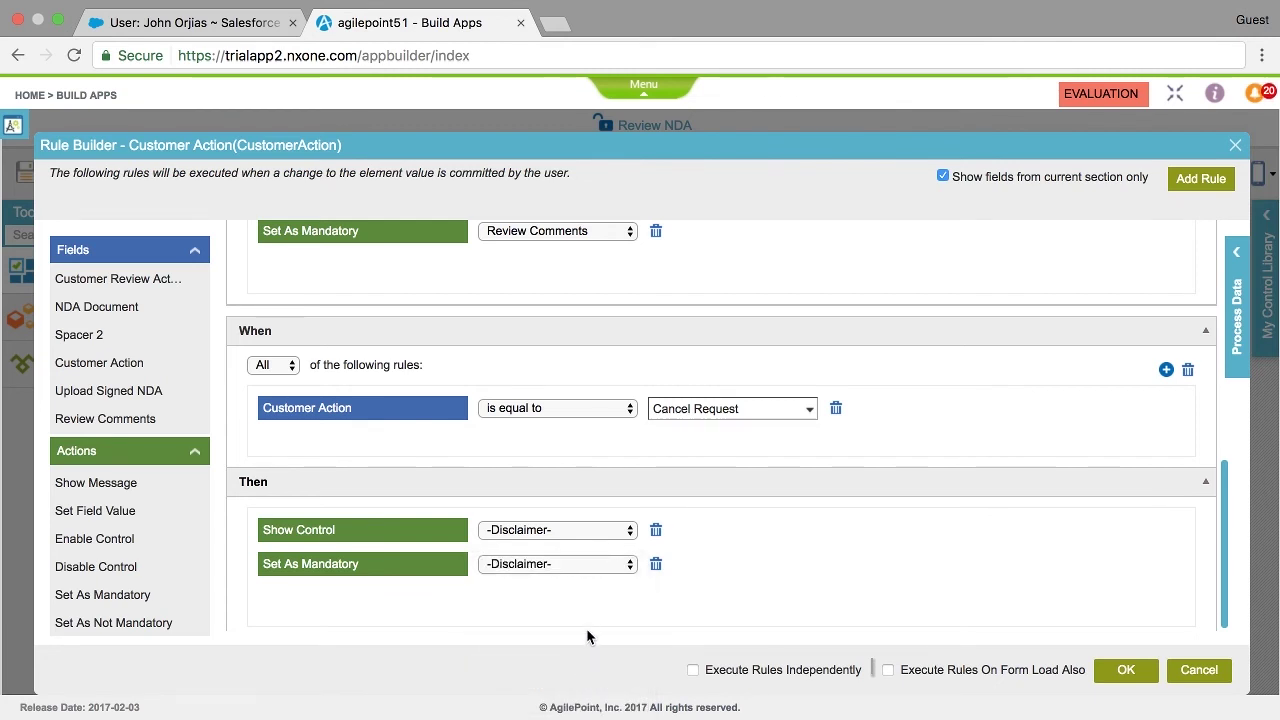
left_click(887, 671)
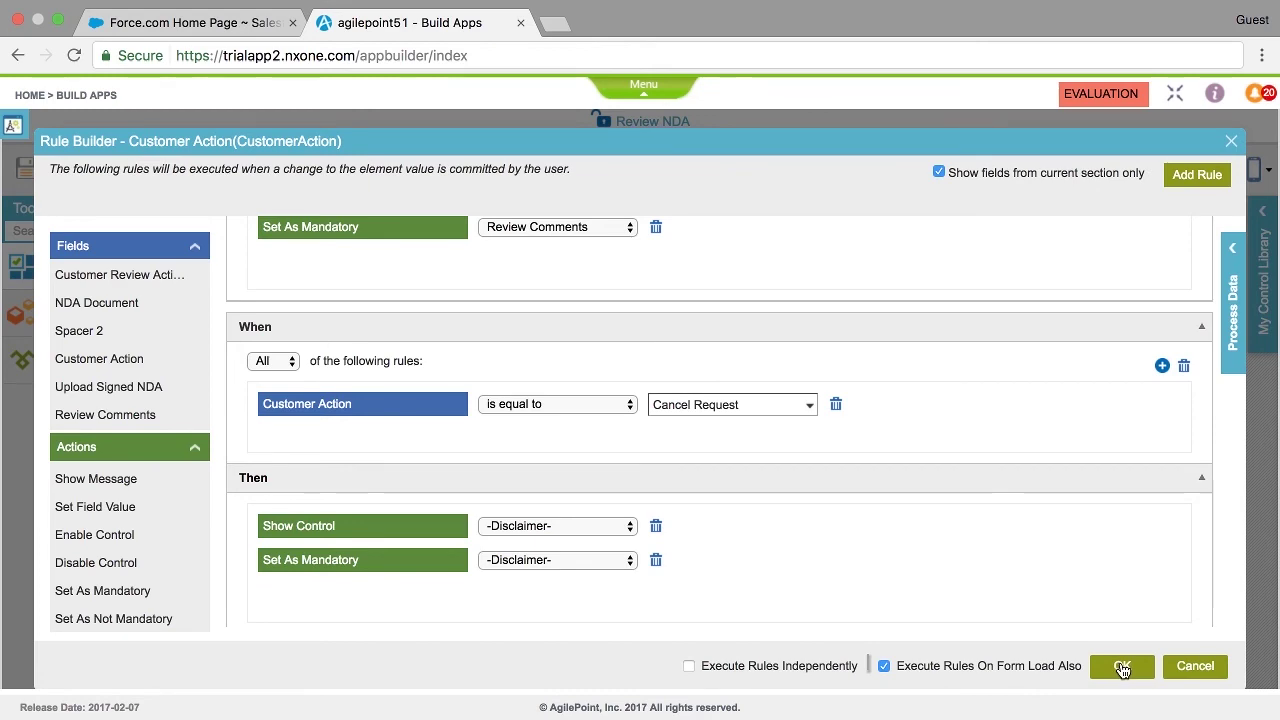
left_click(1122, 668)
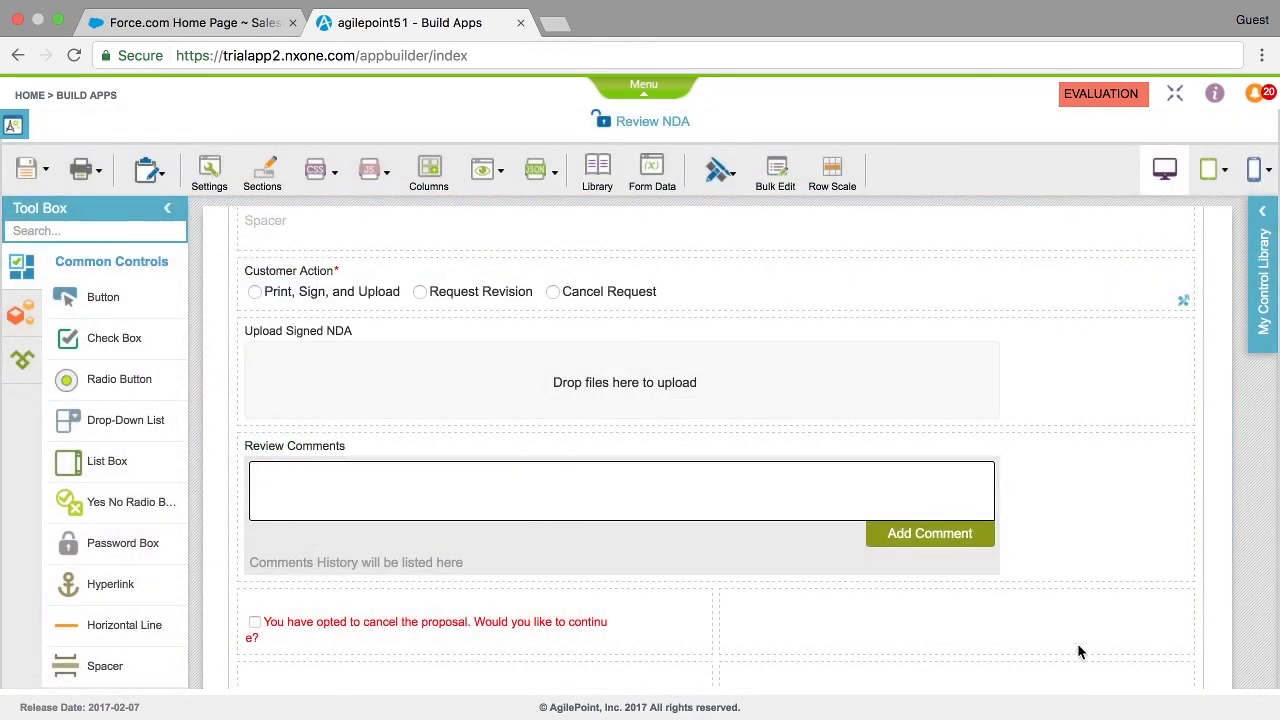
Preview the form as PC Browser, try each Customer Action option on the Review Action page, and close the preview.
left_click(483, 190)
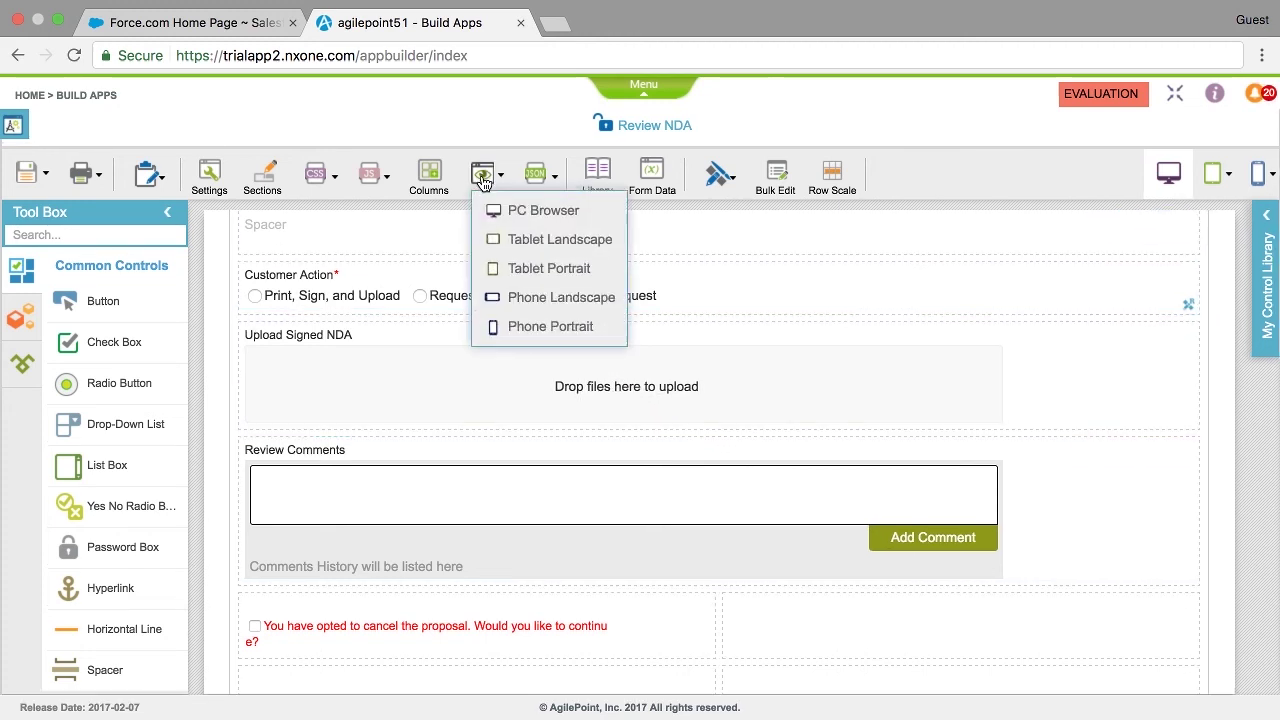
left_click(512, 211)
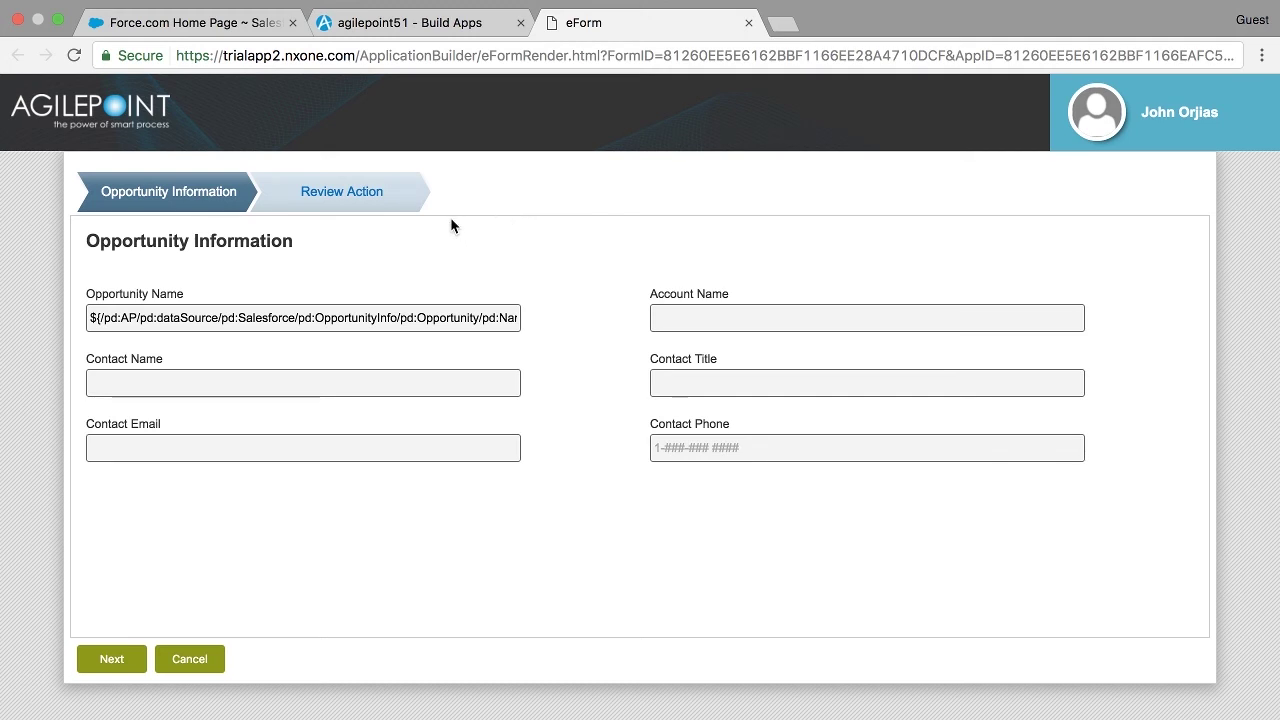
left_click(343, 199)
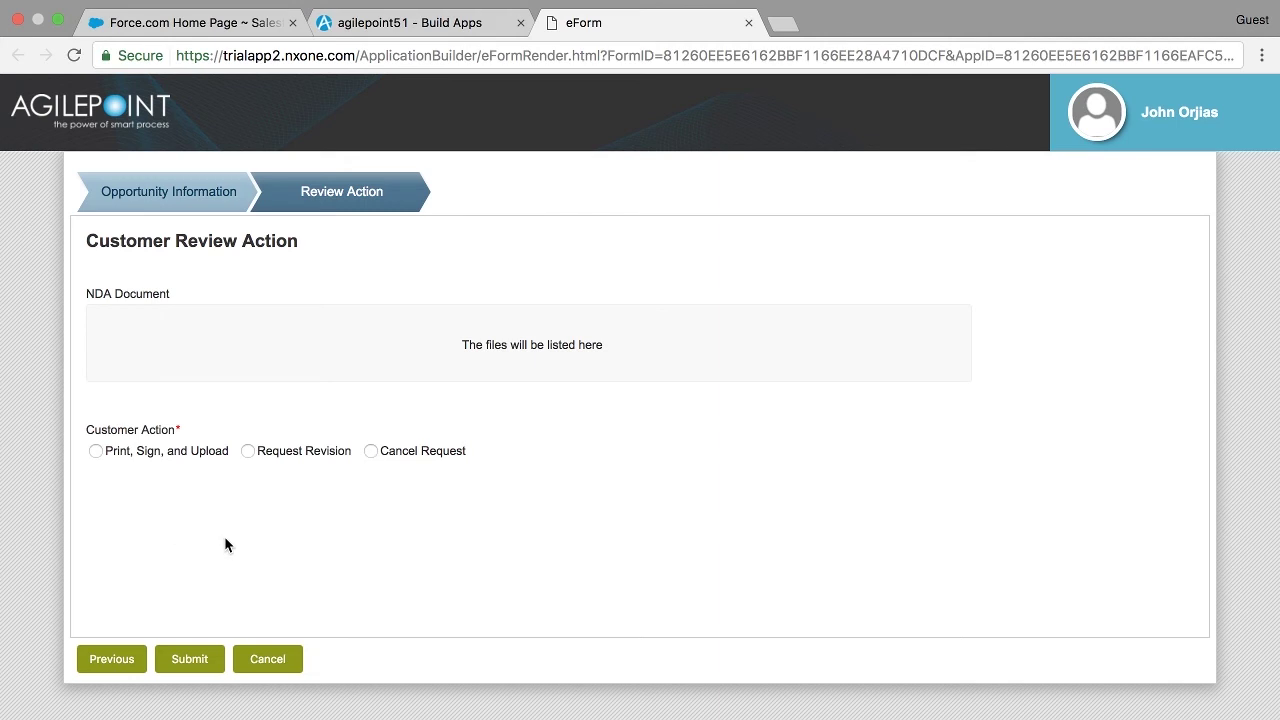
left_click(96, 451)
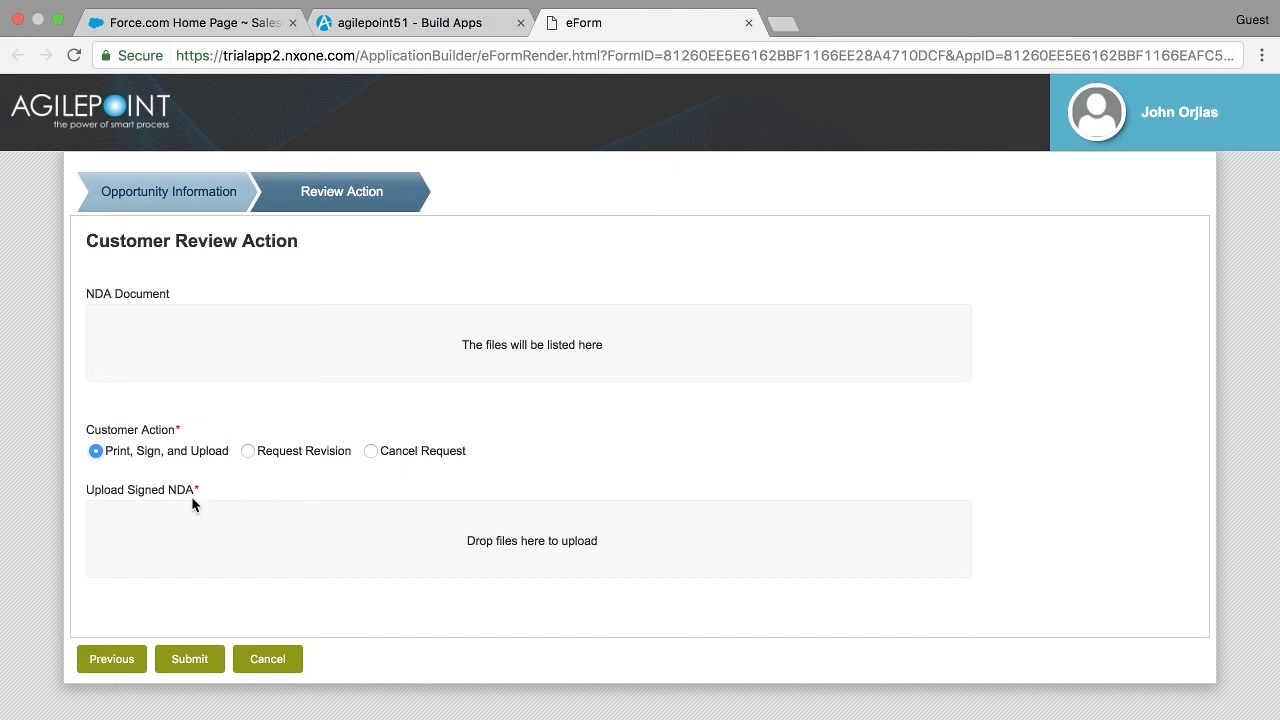
left_click(247, 452)
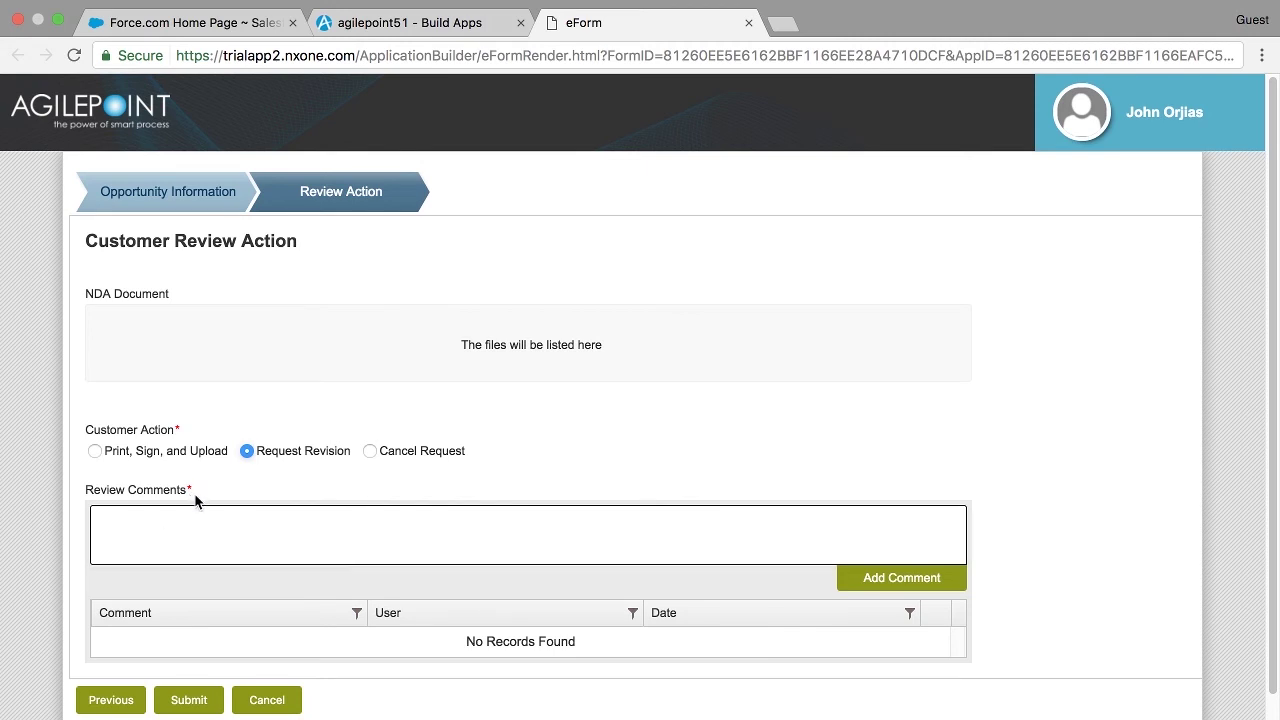
left_click(370, 452)
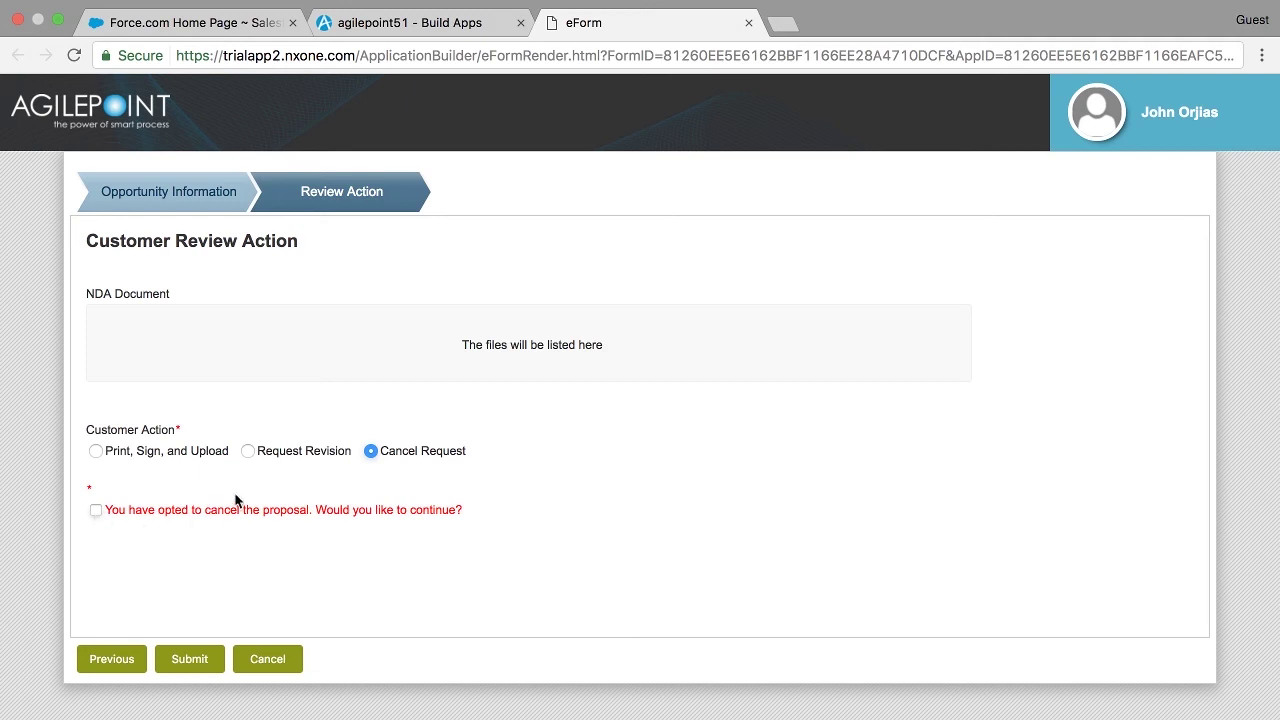
left_click(749, 24)
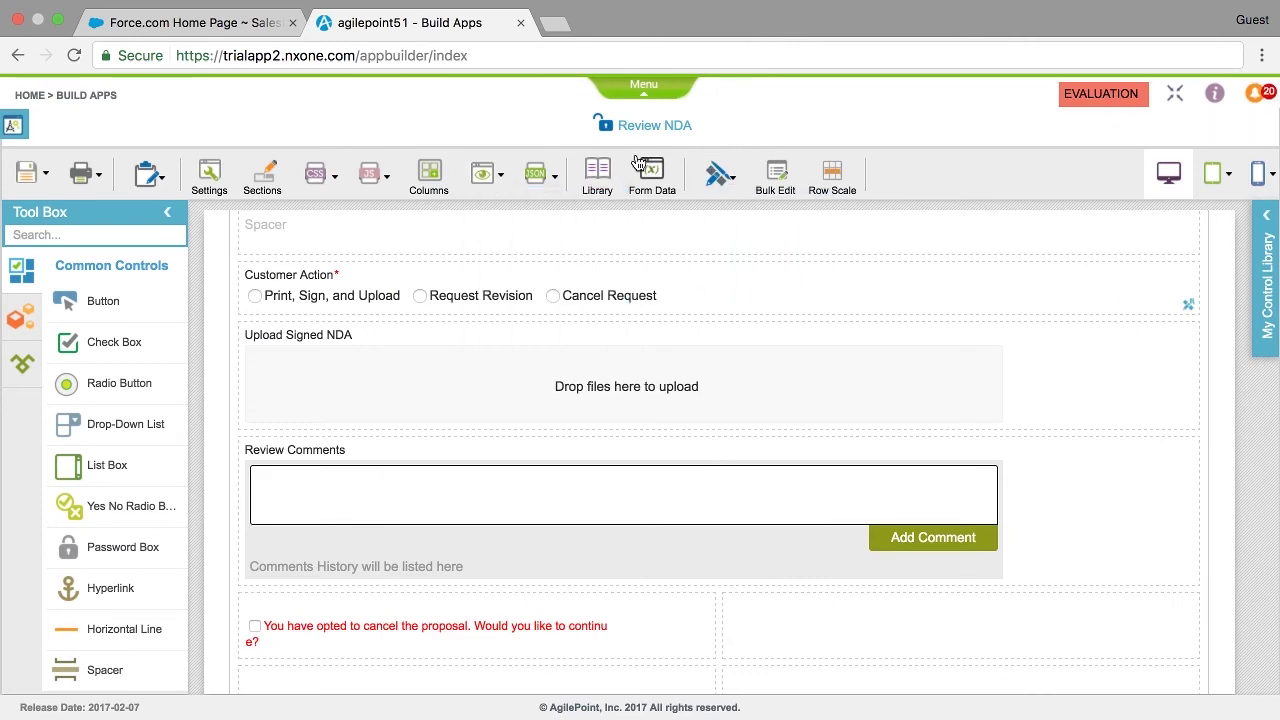
Save and check in the Review NDA form, and set the anonymous standard task's display name to Review NDA.
mouse_move(30, 175)
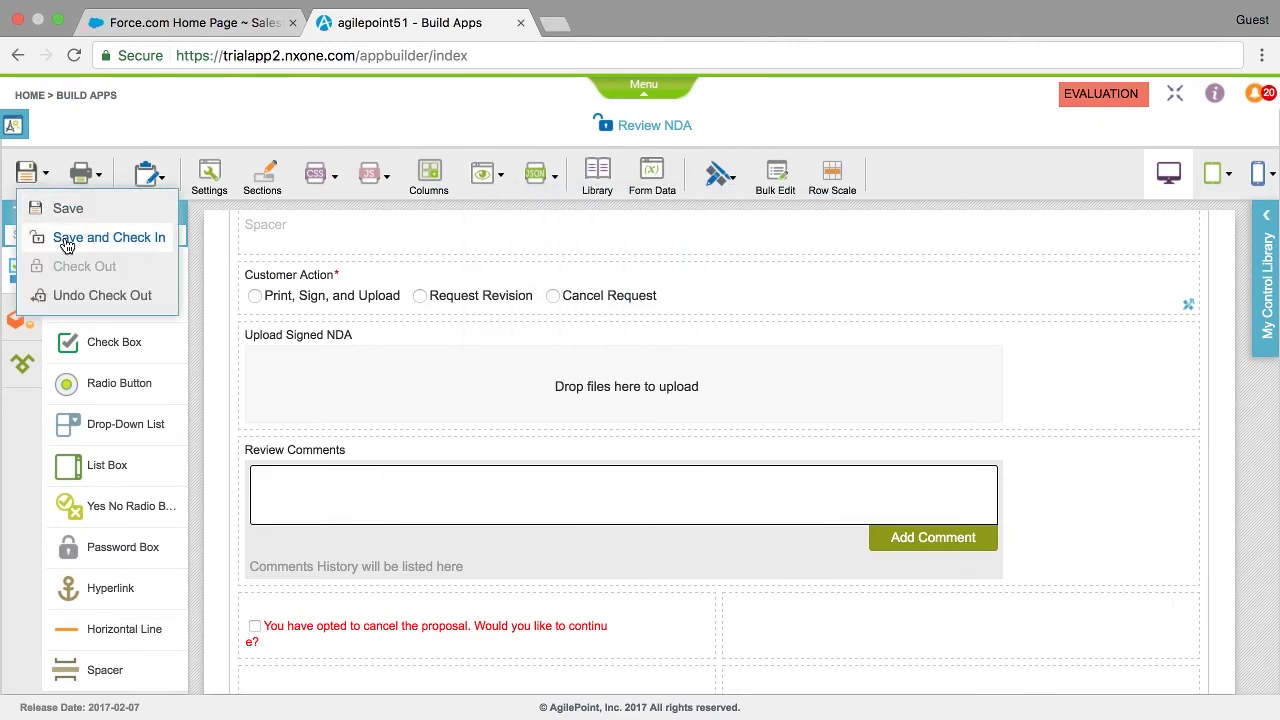
left_click(65, 237)
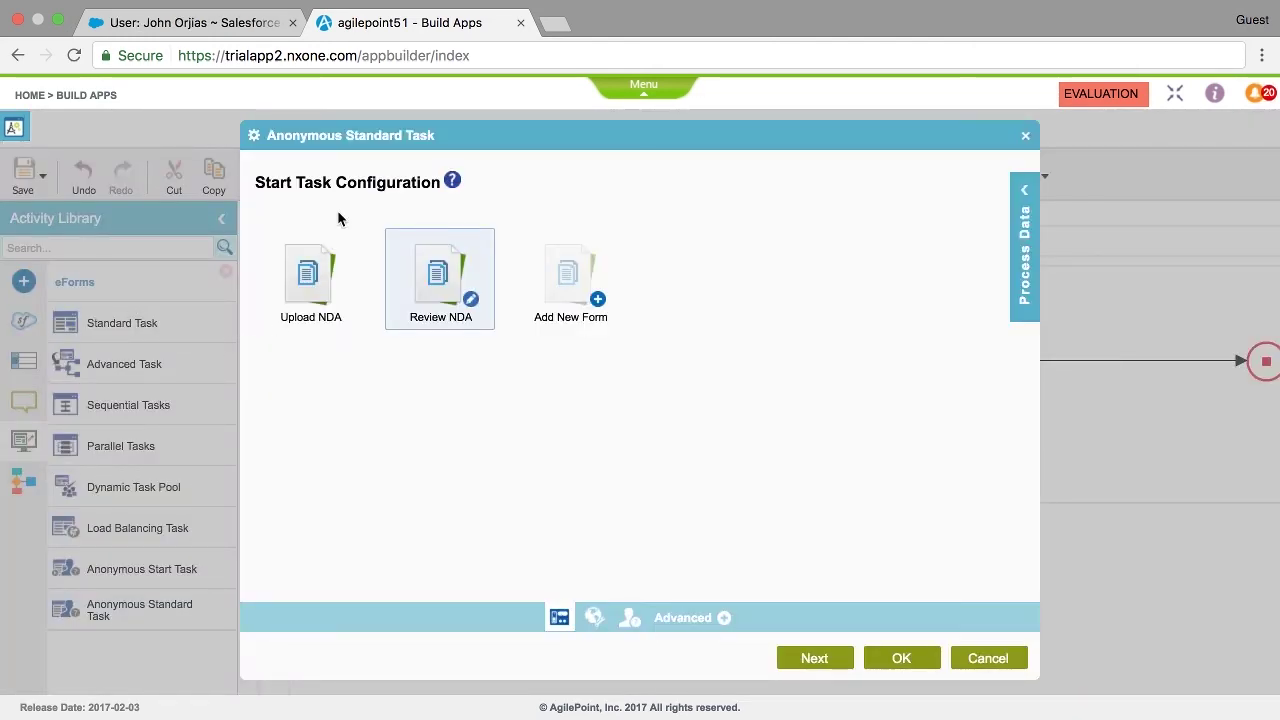
left_click(810, 659)
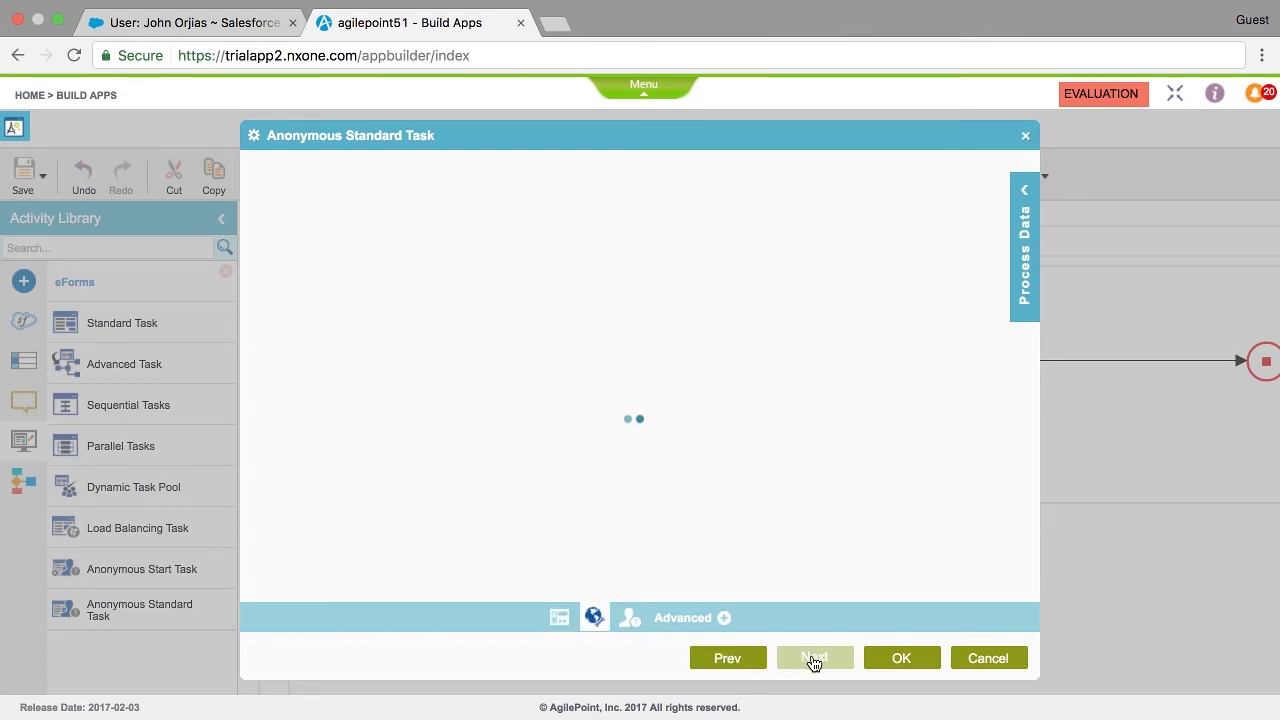
type("Review NDA")
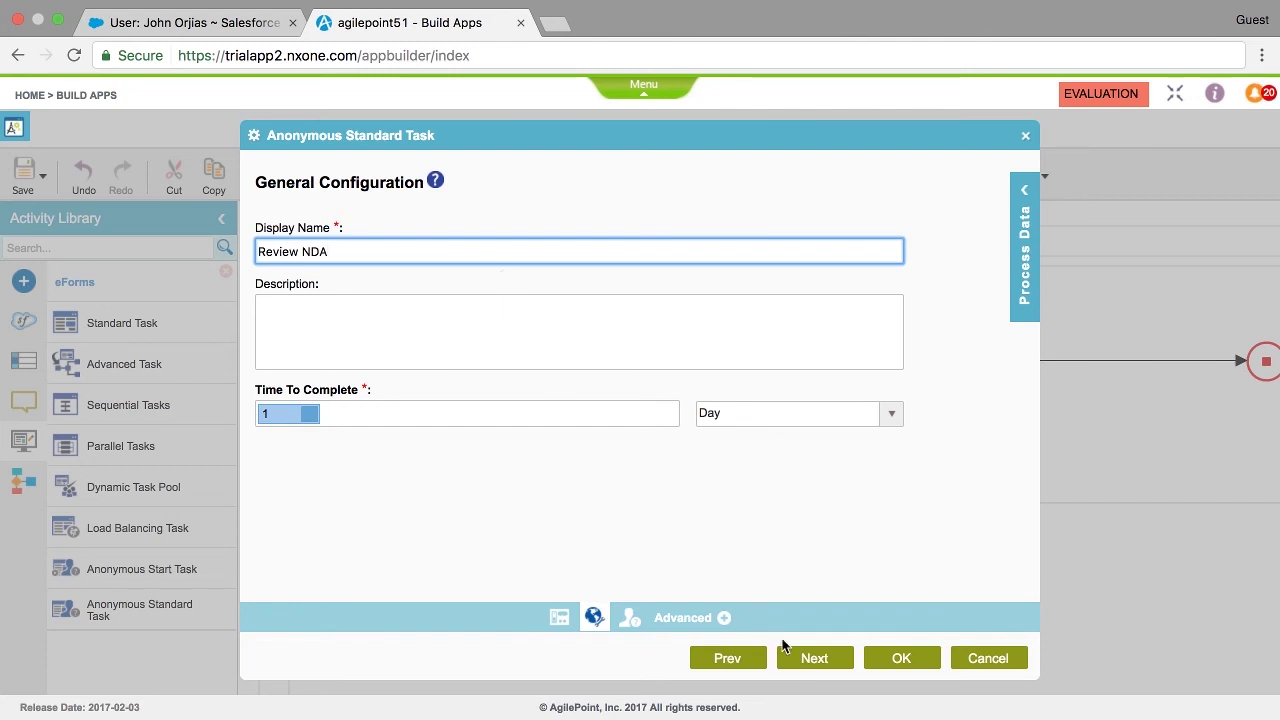
left_click(806, 659)
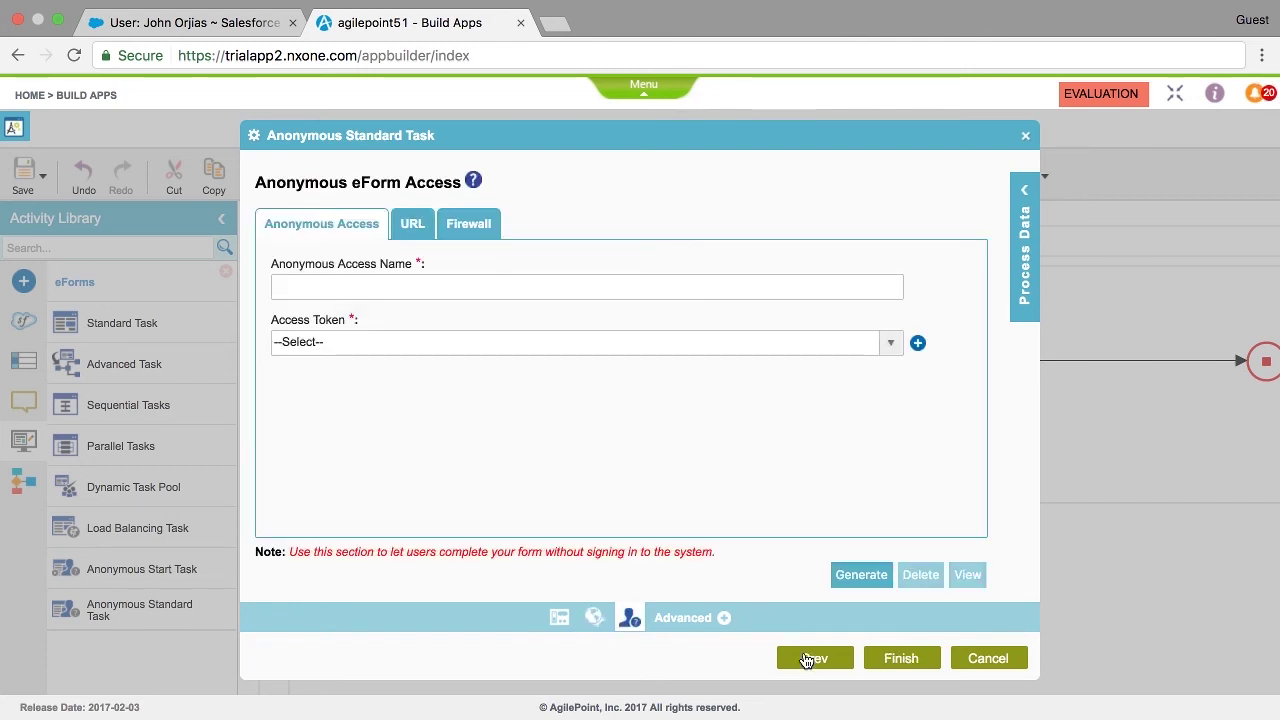
Generate and save anonymous access named Review NDA for the task, using the NDA Review Anonymous Forms (Global) access token.
left_click(492, 286)
type("Review NDA")
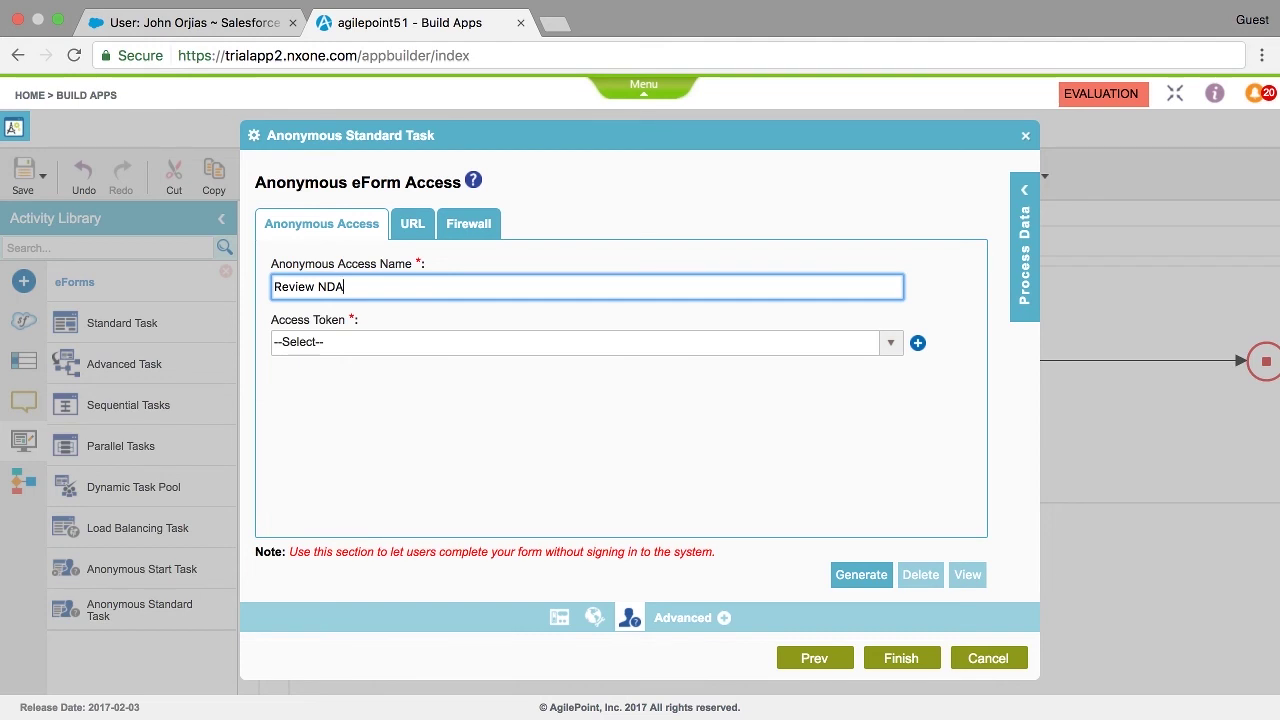
left_click(496, 345)
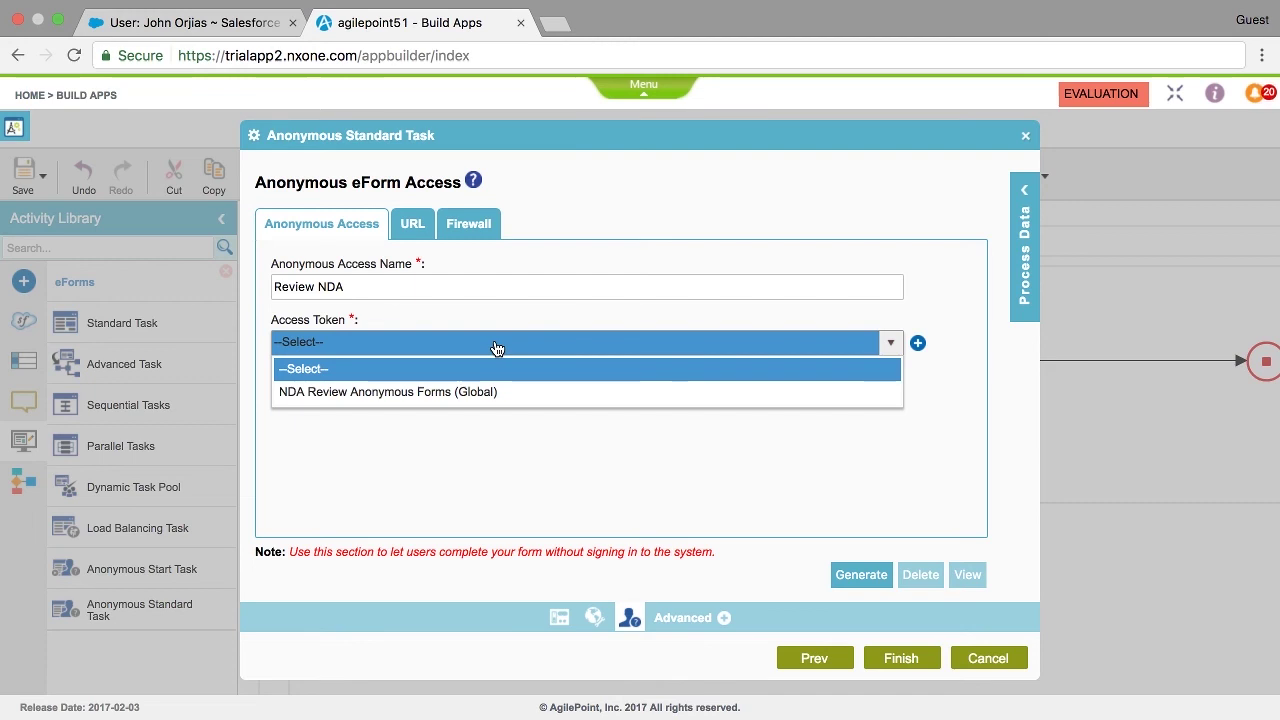
left_click(496, 393)
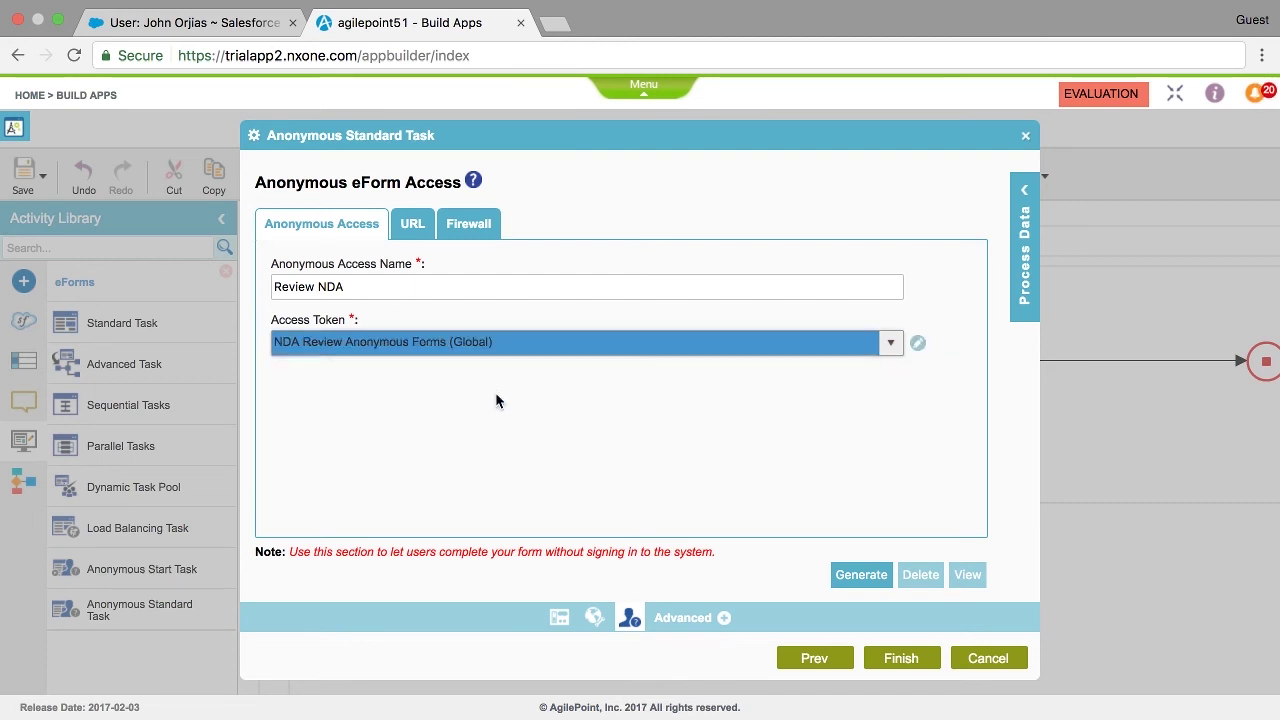
left_click(861, 579)
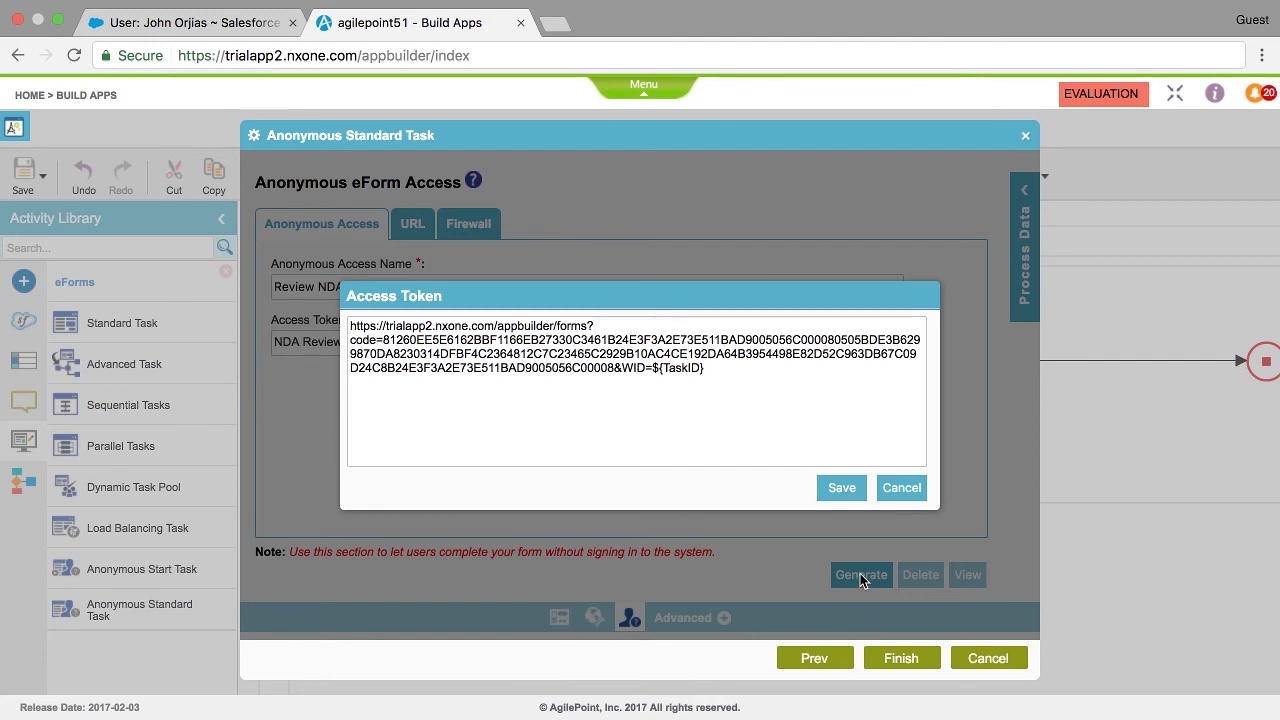
triple_click(620, 354)
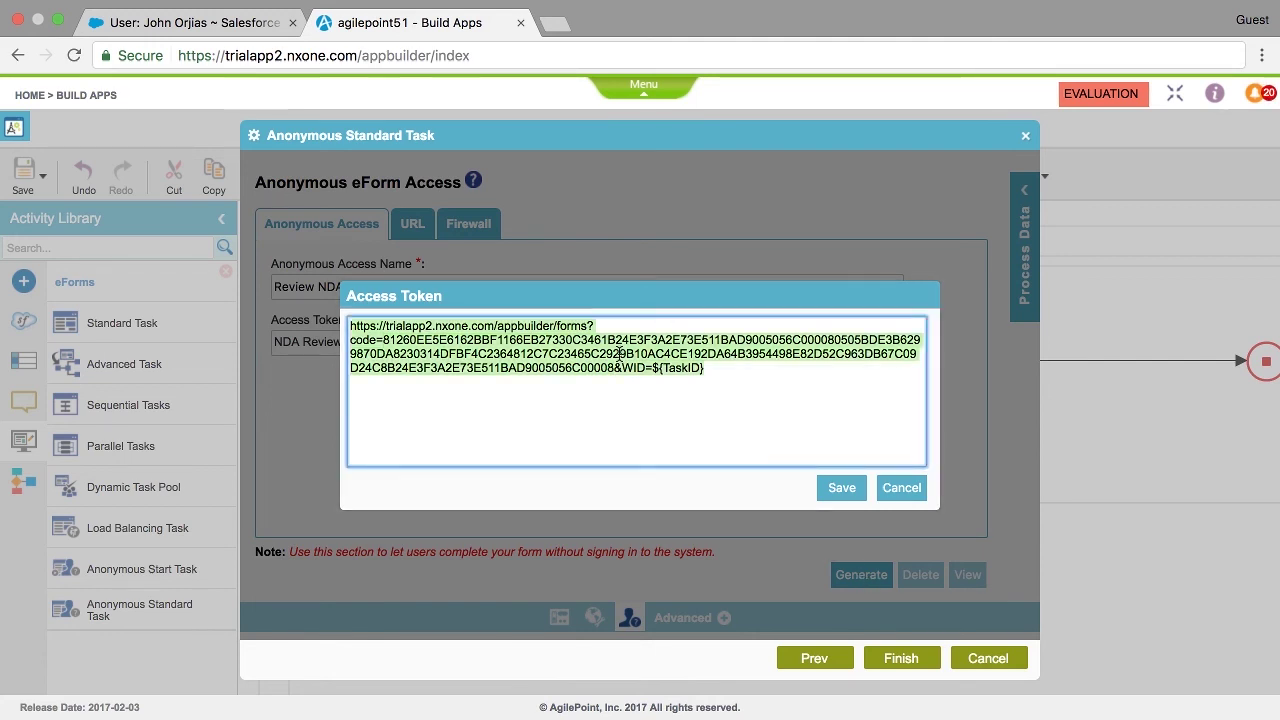
left_click(840, 490)
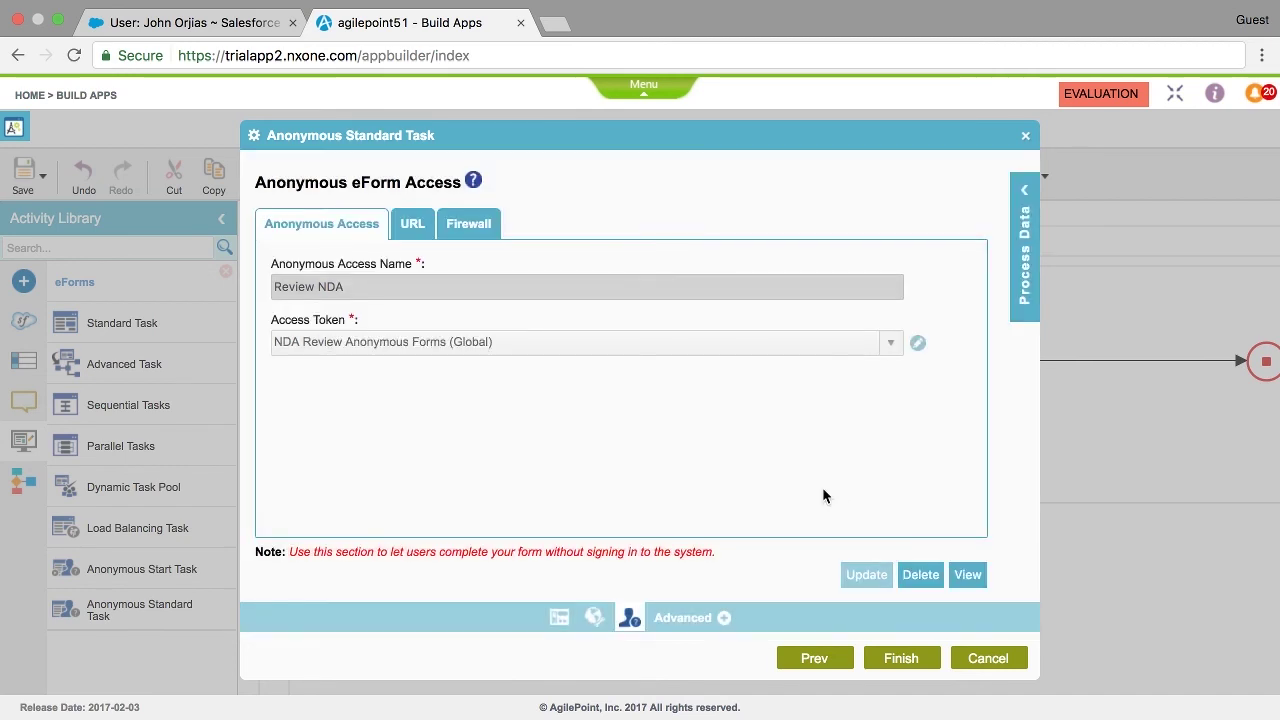
Review the anonymous access URL parameters and firewall settings, and highlight the ${TaskID} value in the URL saved in the notes.
left_click(413, 228)
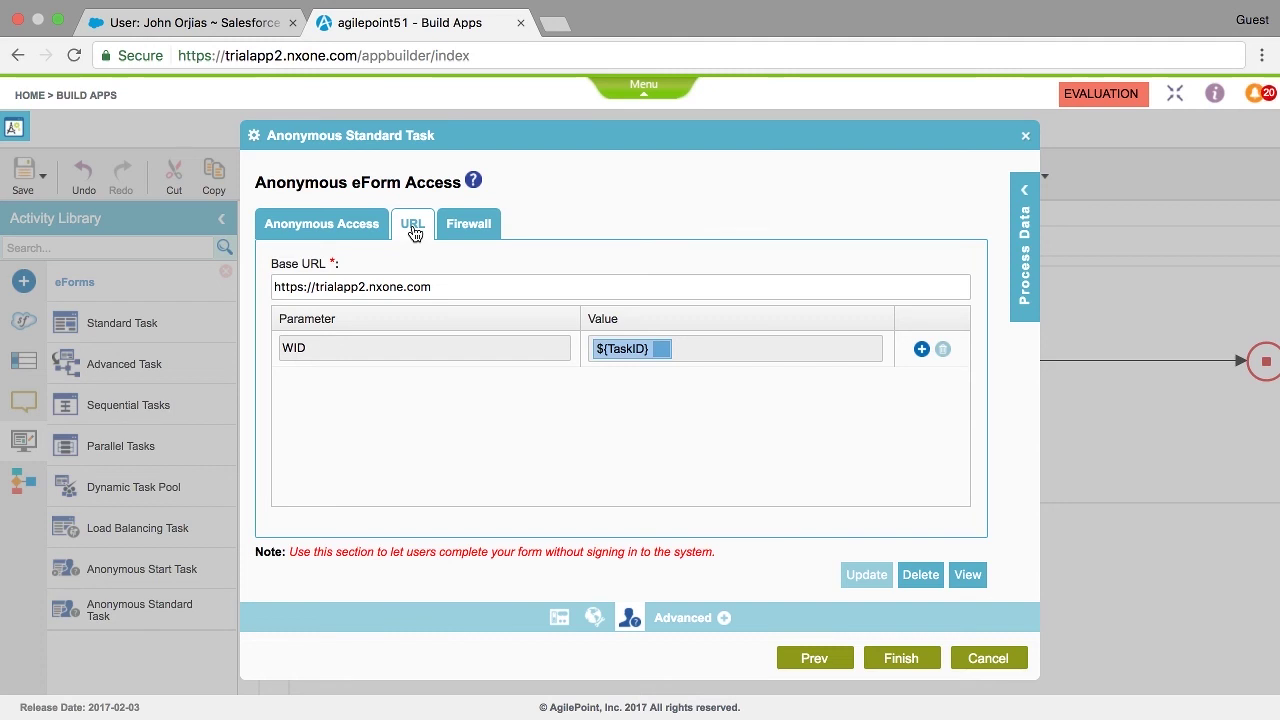
left_click(474, 232)
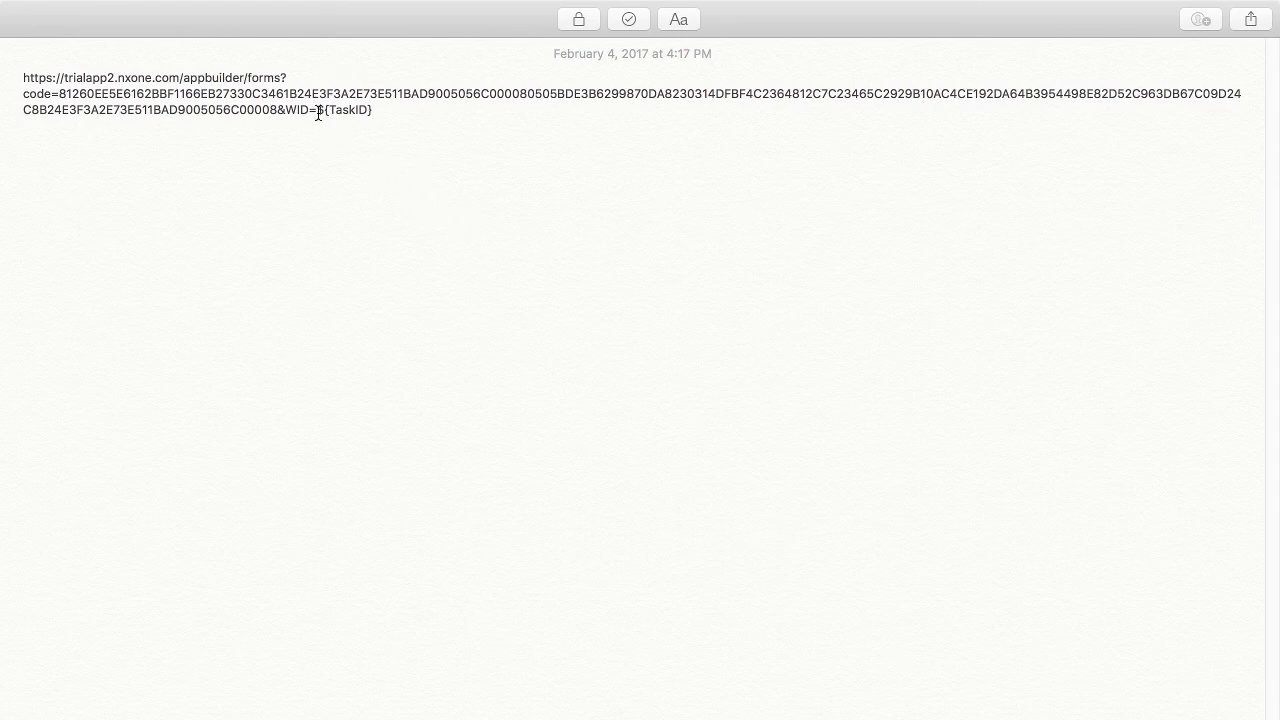
left_click_drag(318, 111, 372, 111)
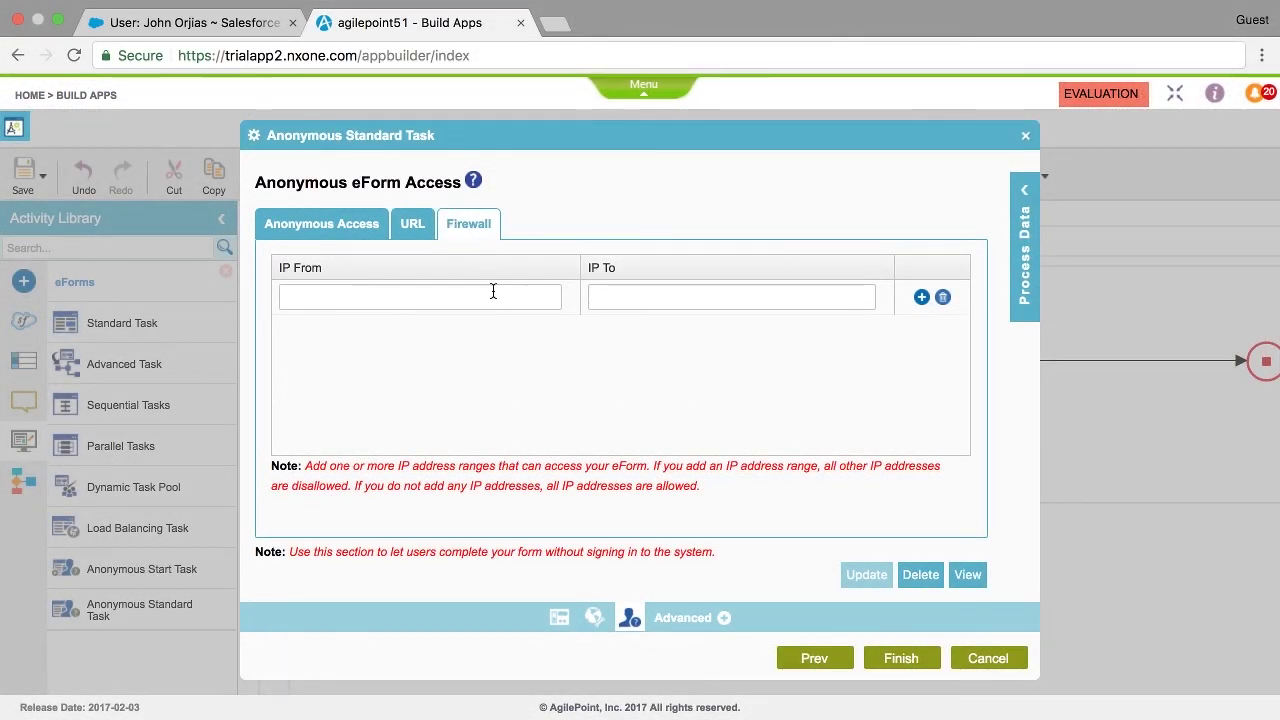
Add e-mail notifications to the task and create an Initiation e-mail template named Review Notification.
left_click(723, 617)
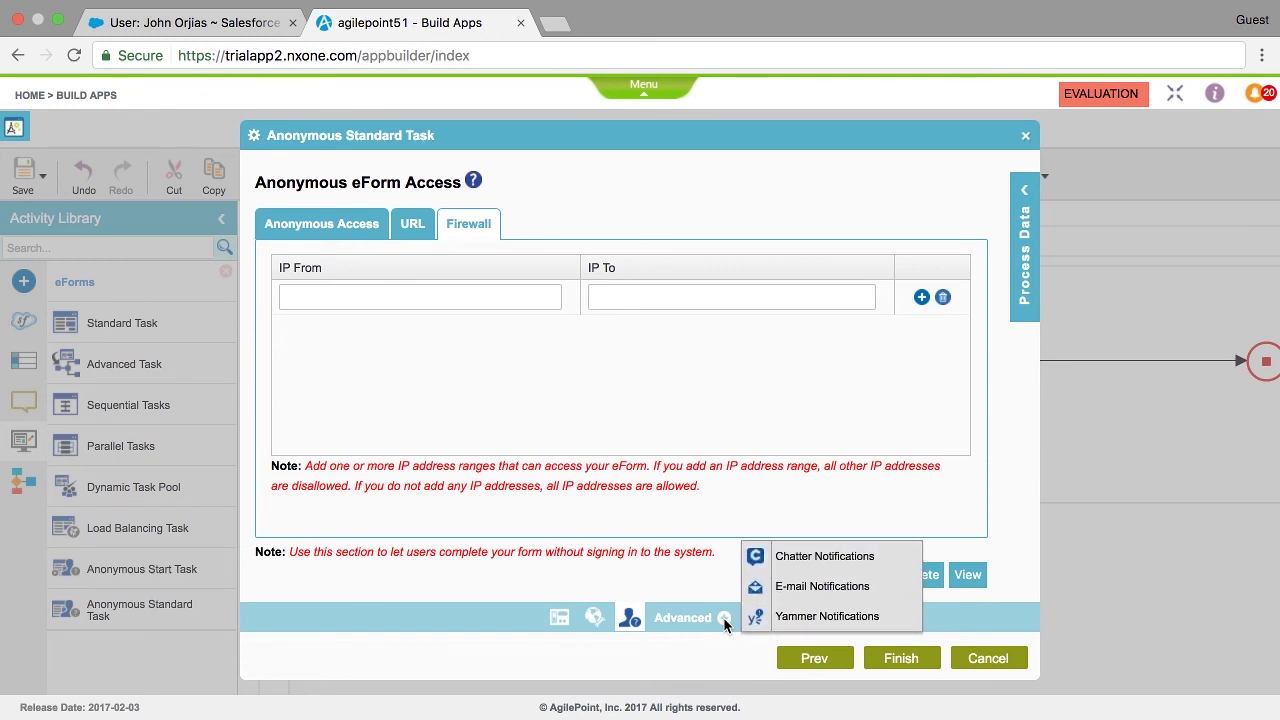
left_click(810, 596)
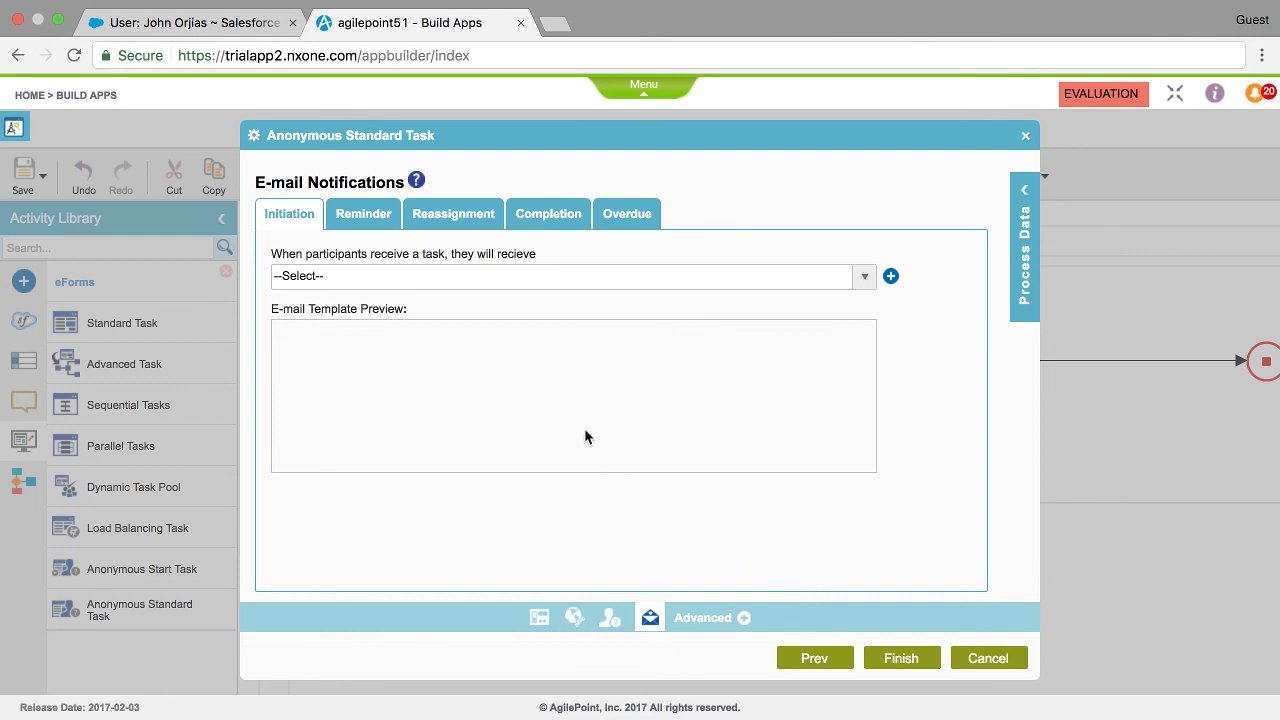
left_click(455, 283)
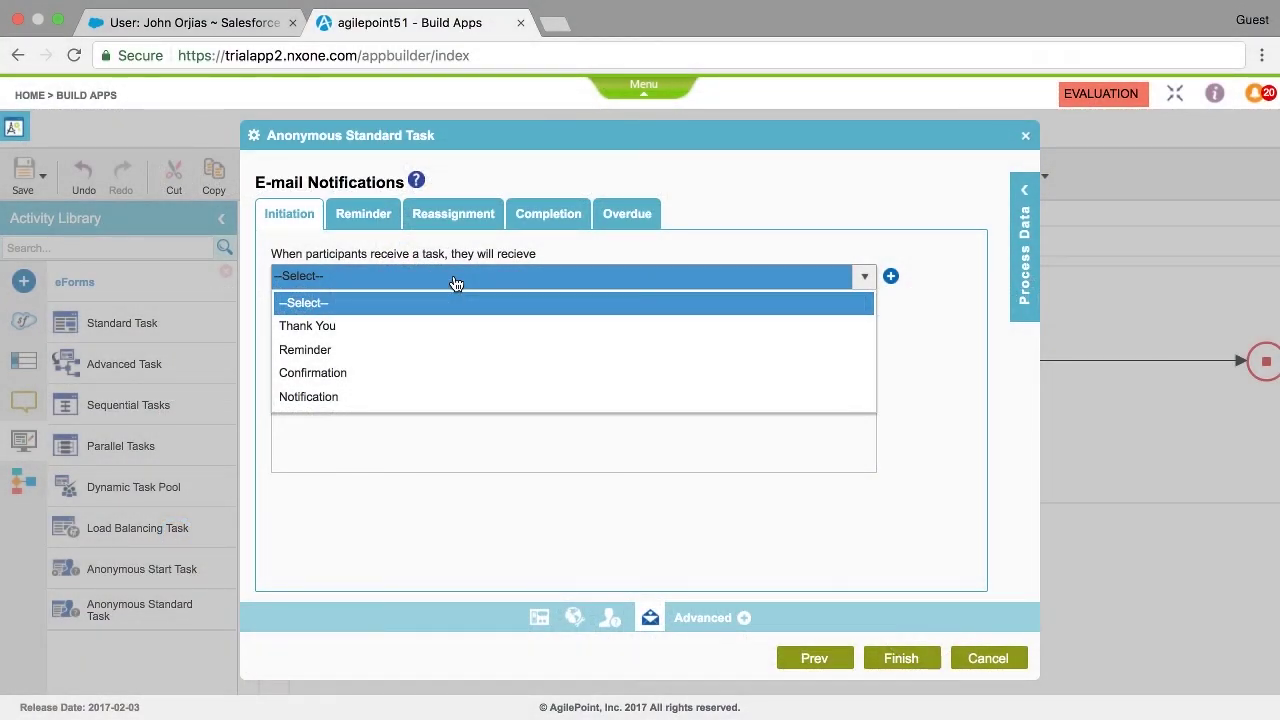
left_click(455, 284)
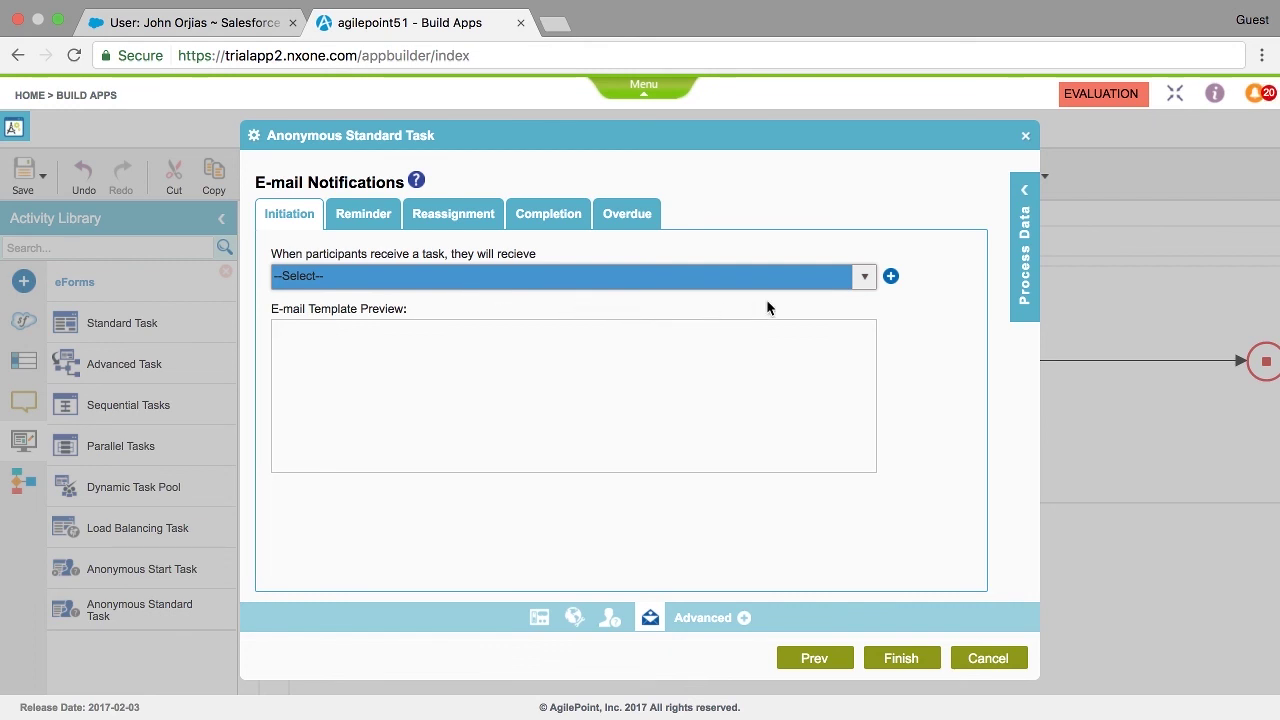
left_click(891, 279)
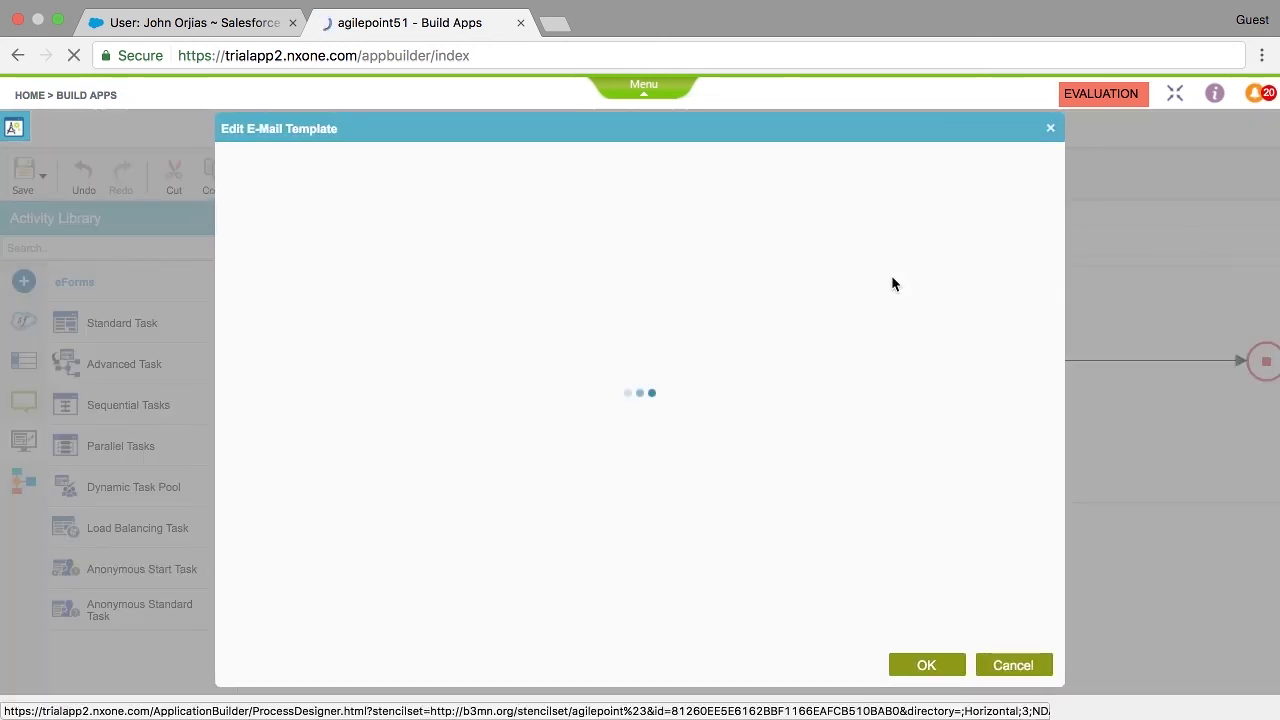
left_click(457, 270)
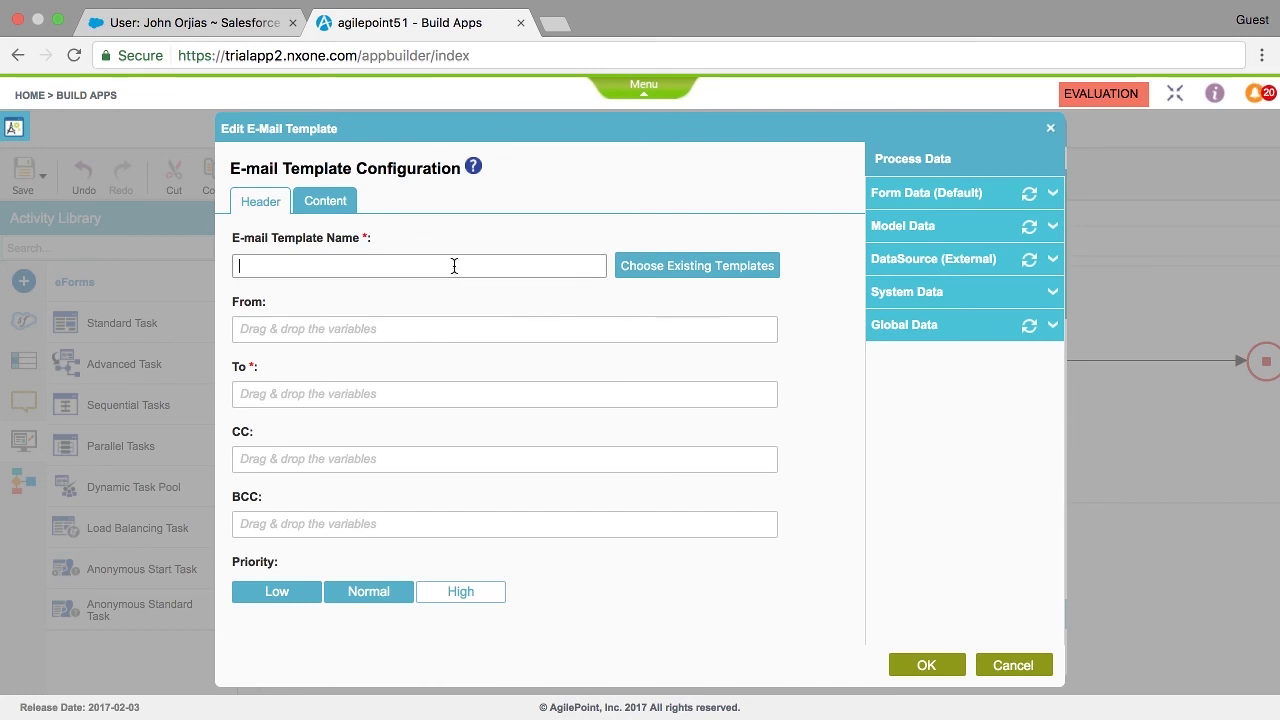
type("Review Notification")
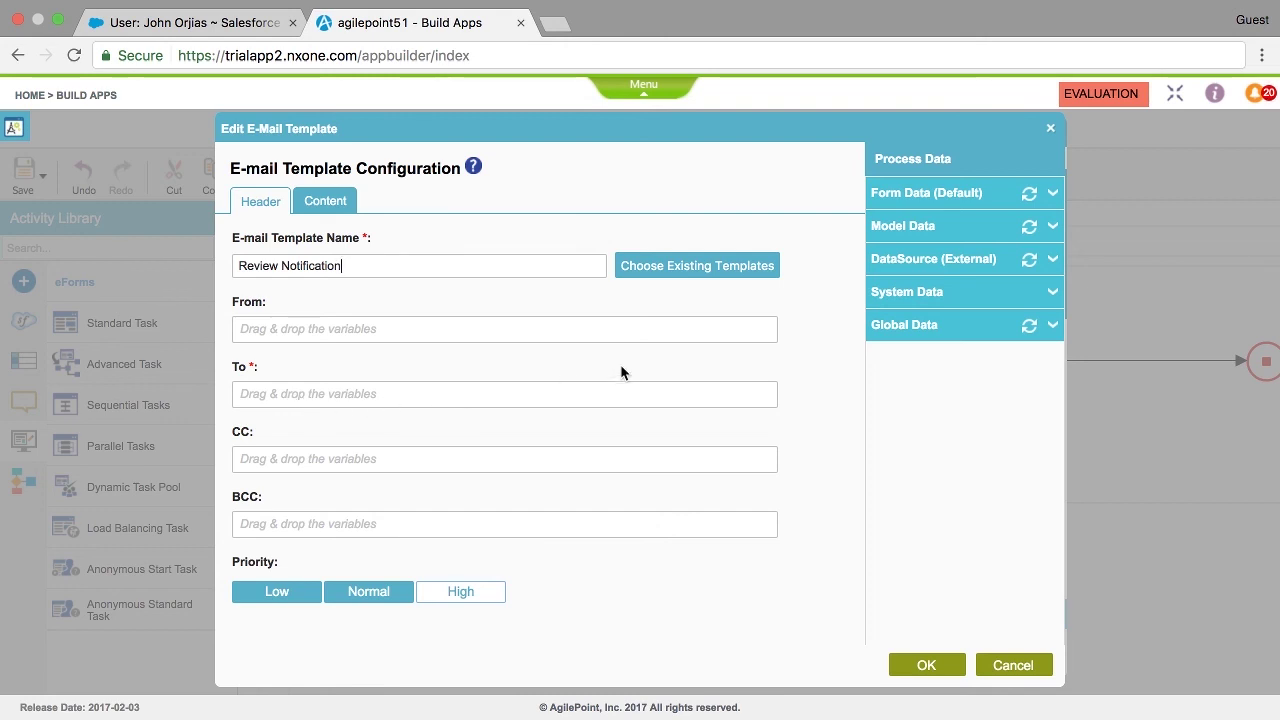
Address the e-mail template to the ContactEmail form field and copy the OpportunityOwner process field on it.
left_click(908, 195)
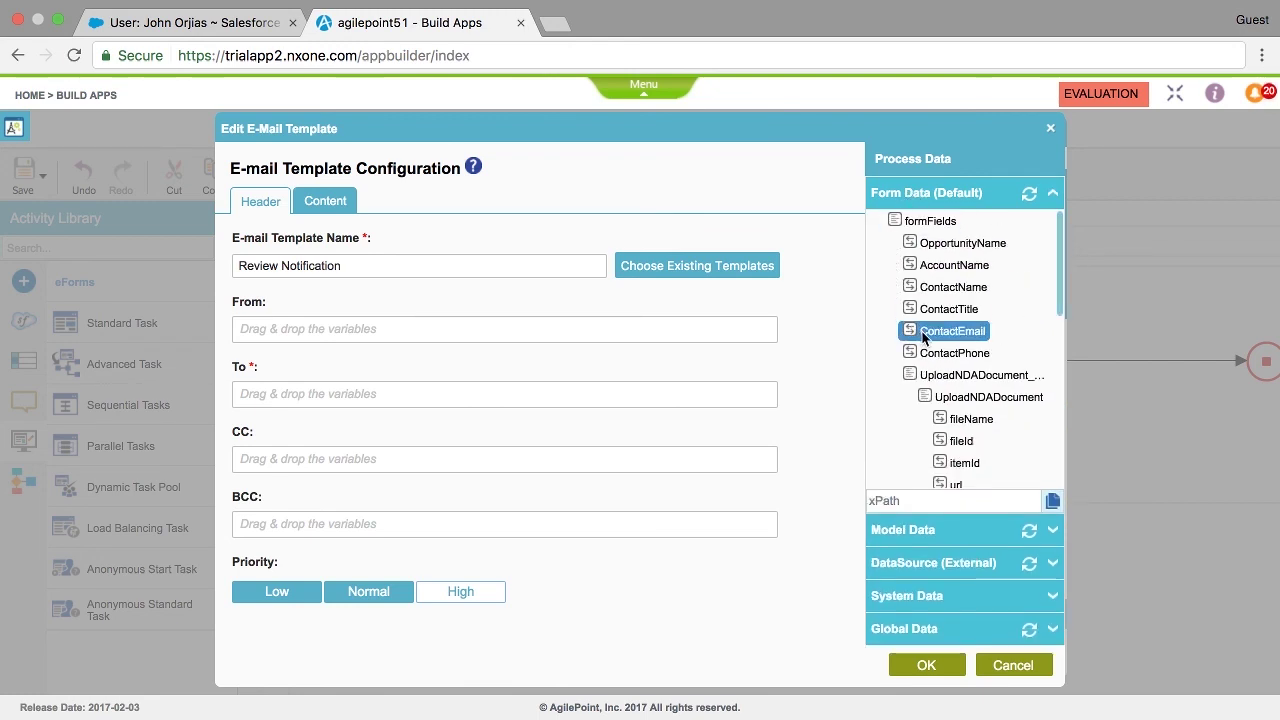
left_click_drag(925, 338, 488, 396)
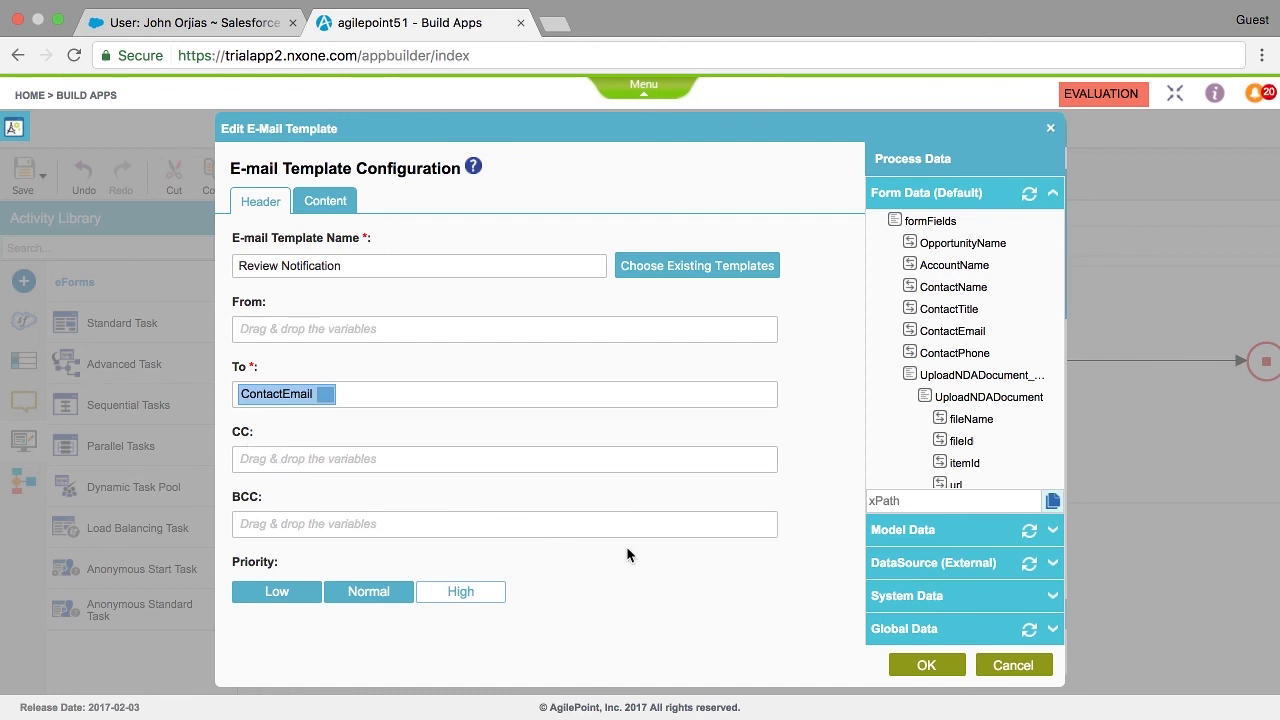
left_click(899, 540)
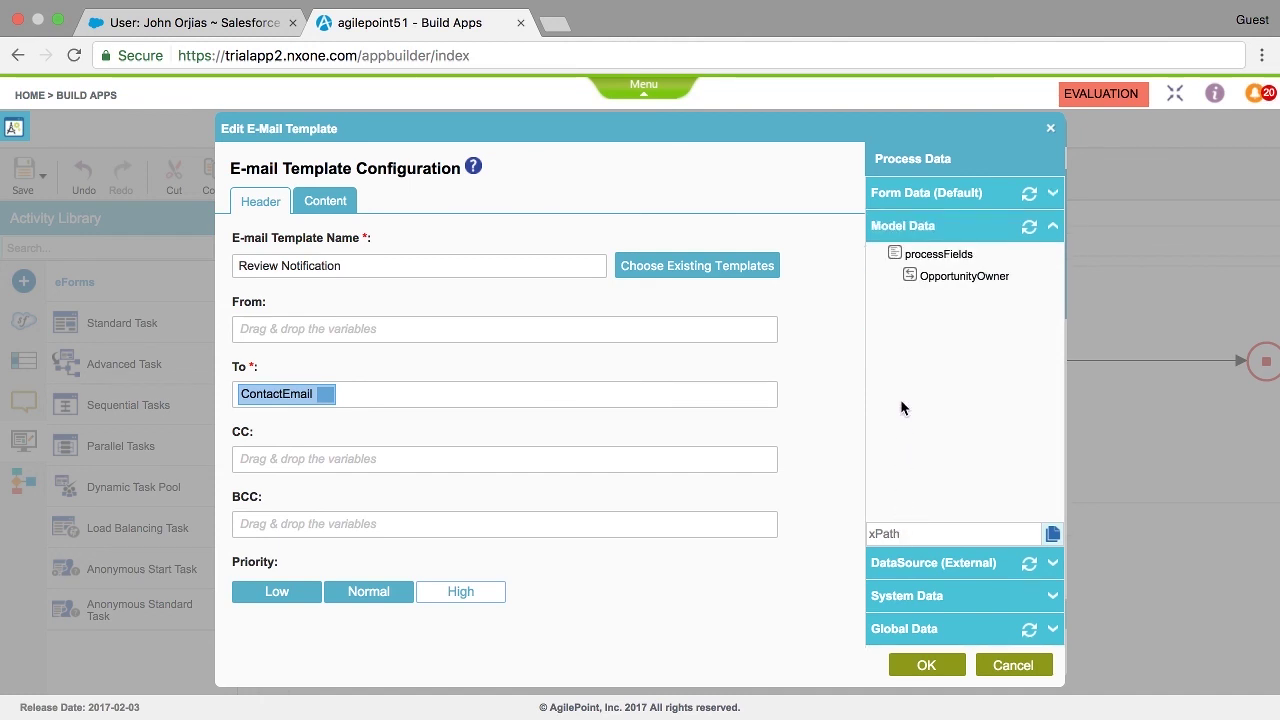
left_click(936, 279)
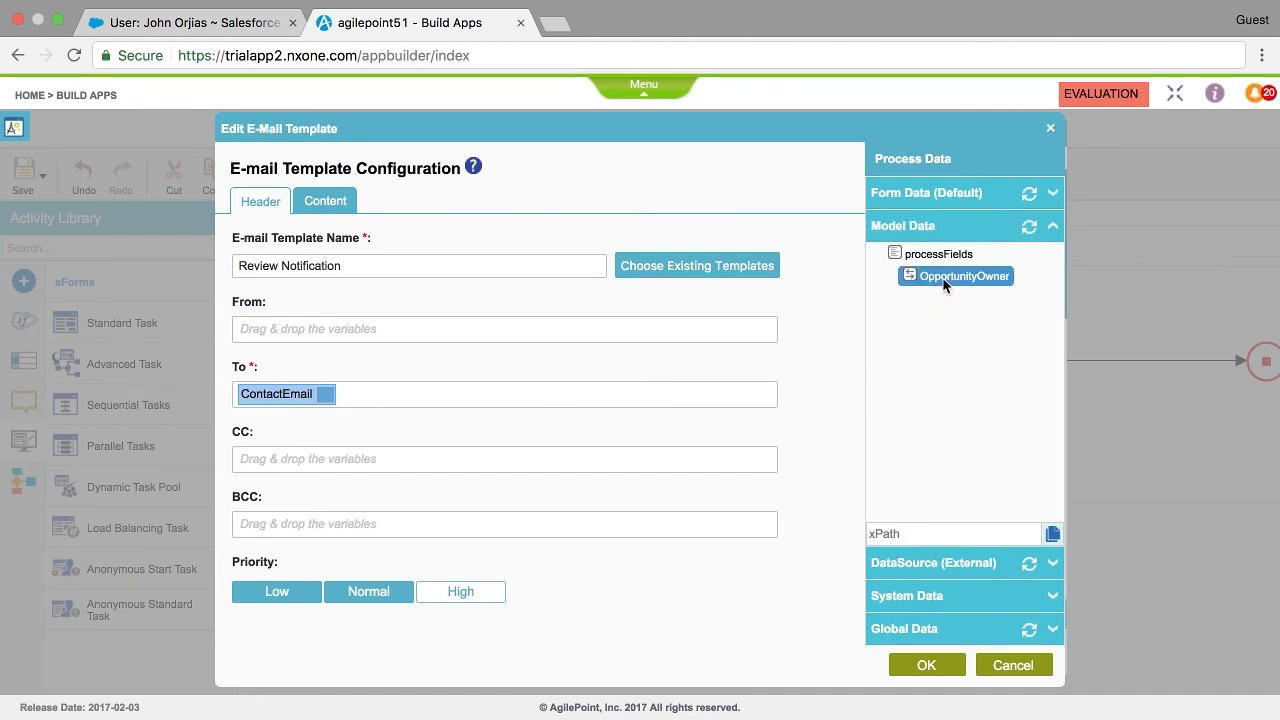
left_click_drag(943, 285, 393, 454)
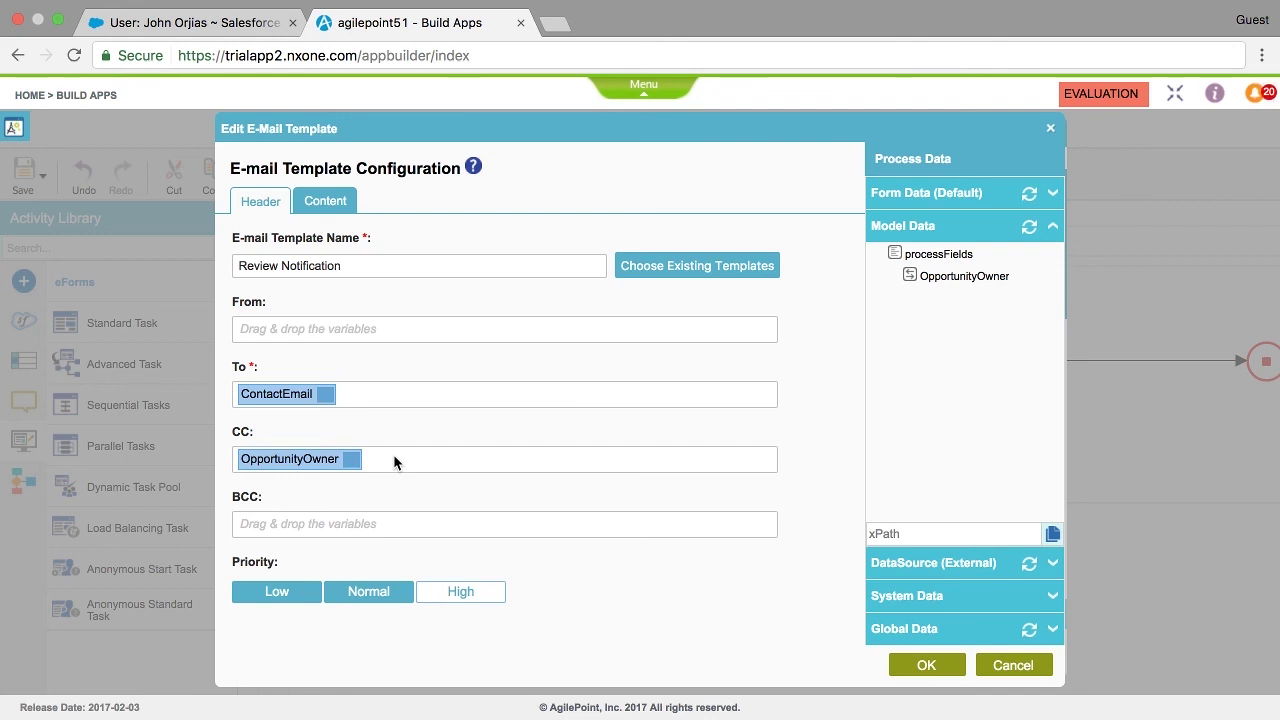
Set the e-mail template's subject to "NDA document is ready for your review".
left_click(326, 204)
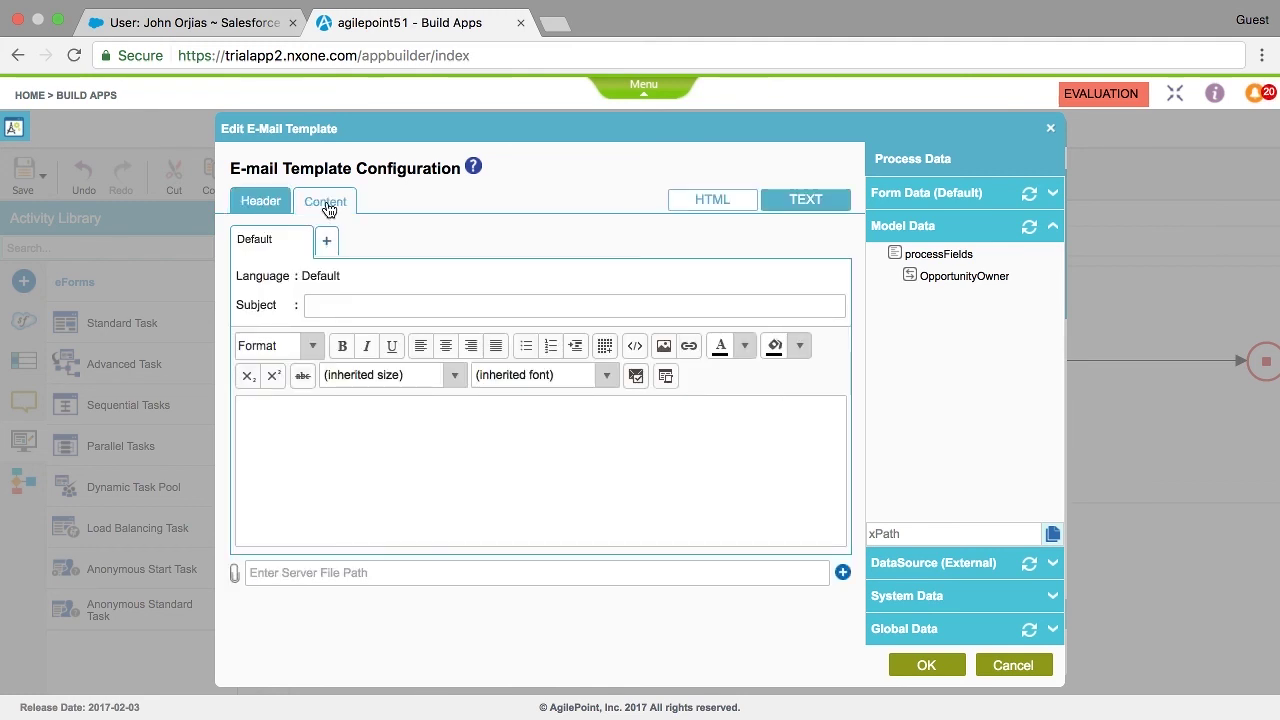
left_click(365, 307)
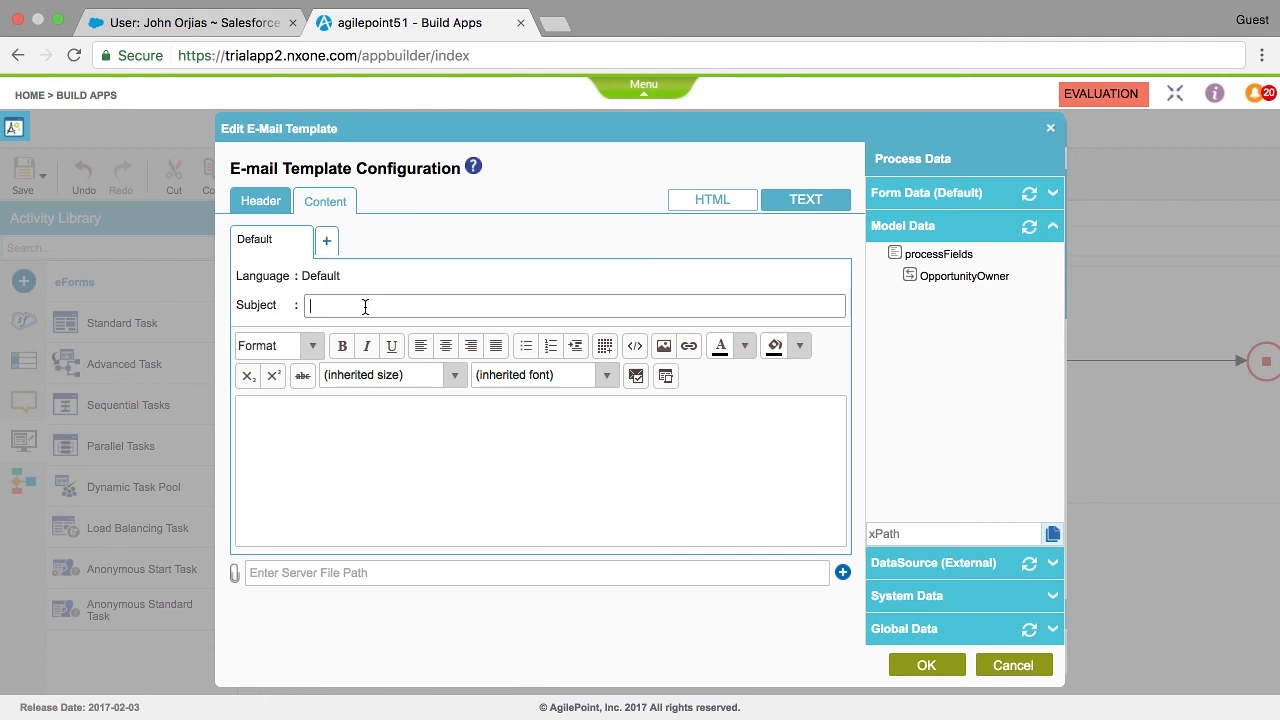
type("NDA document is ready for your review")
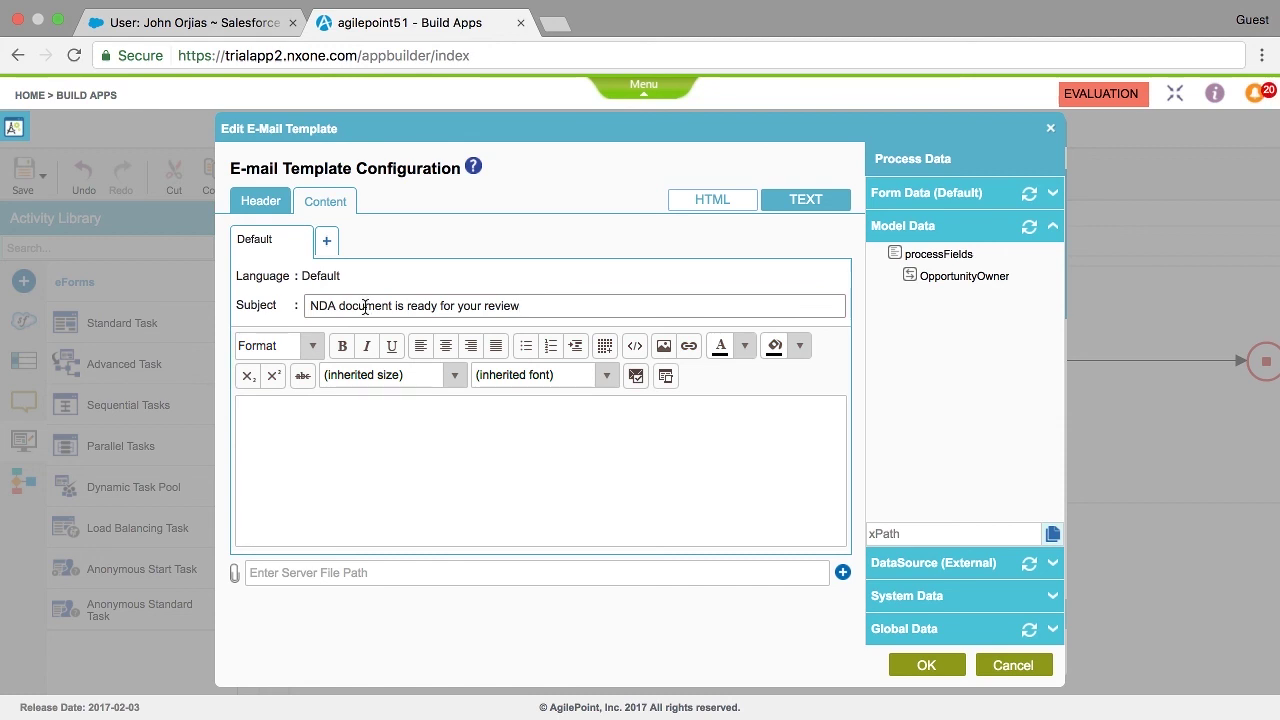
Write the e-mail body: "Dear" with the ContactName variable, "NDA document is ready for your review." and "Click Here to open task." on separate lines.
left_click(312, 420)
type("Dear")
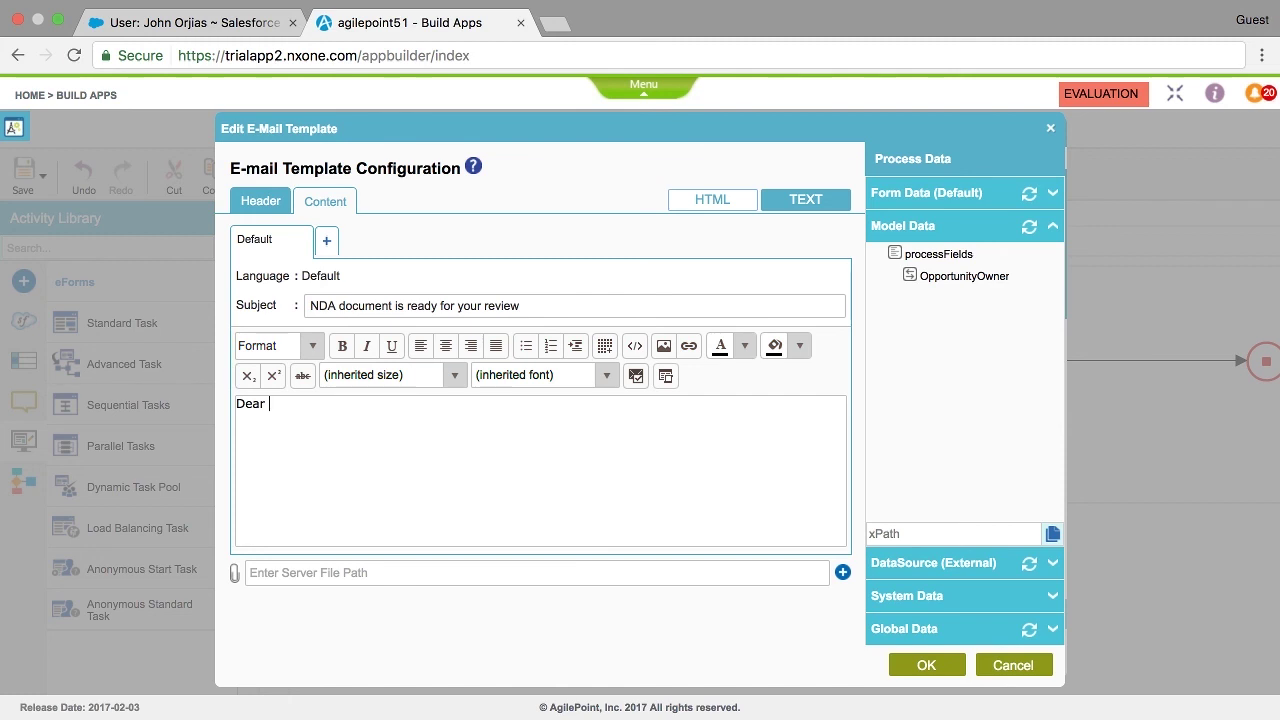
left_click(928, 200)
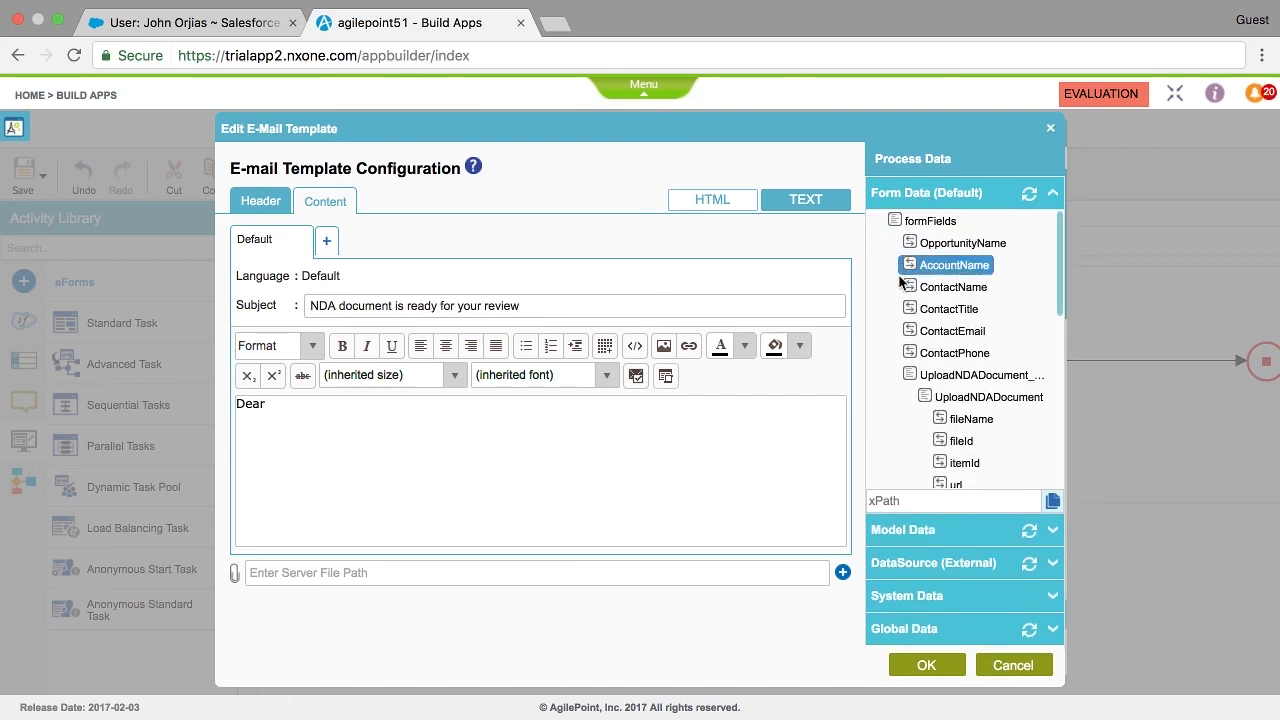
left_click_drag(945, 287, 409, 403)
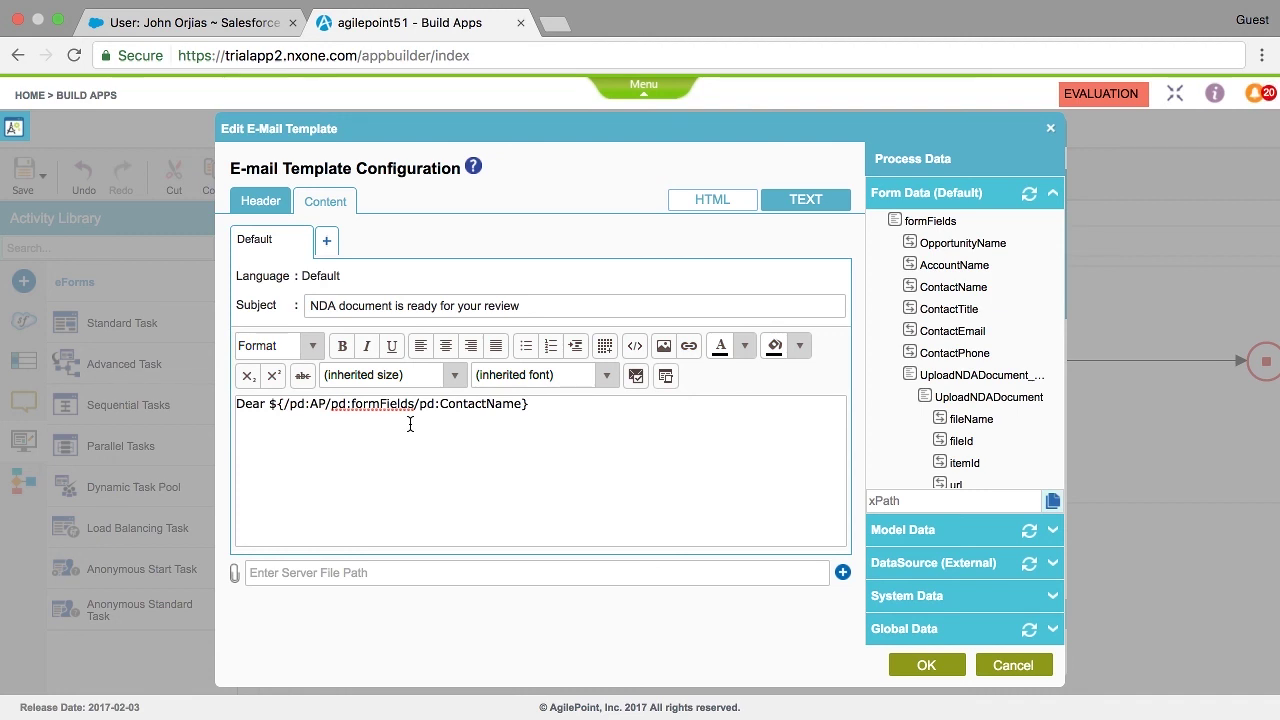
key("Return")
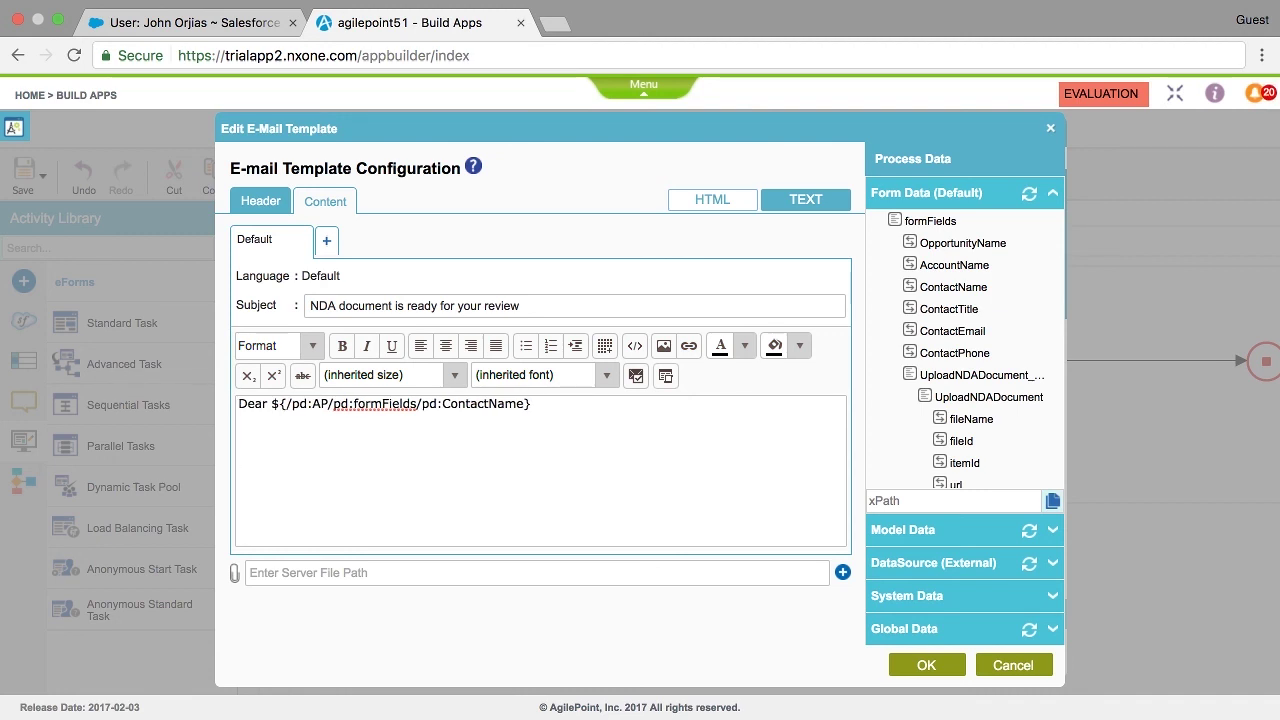
type("NDA document is ready for your review")
type(".")
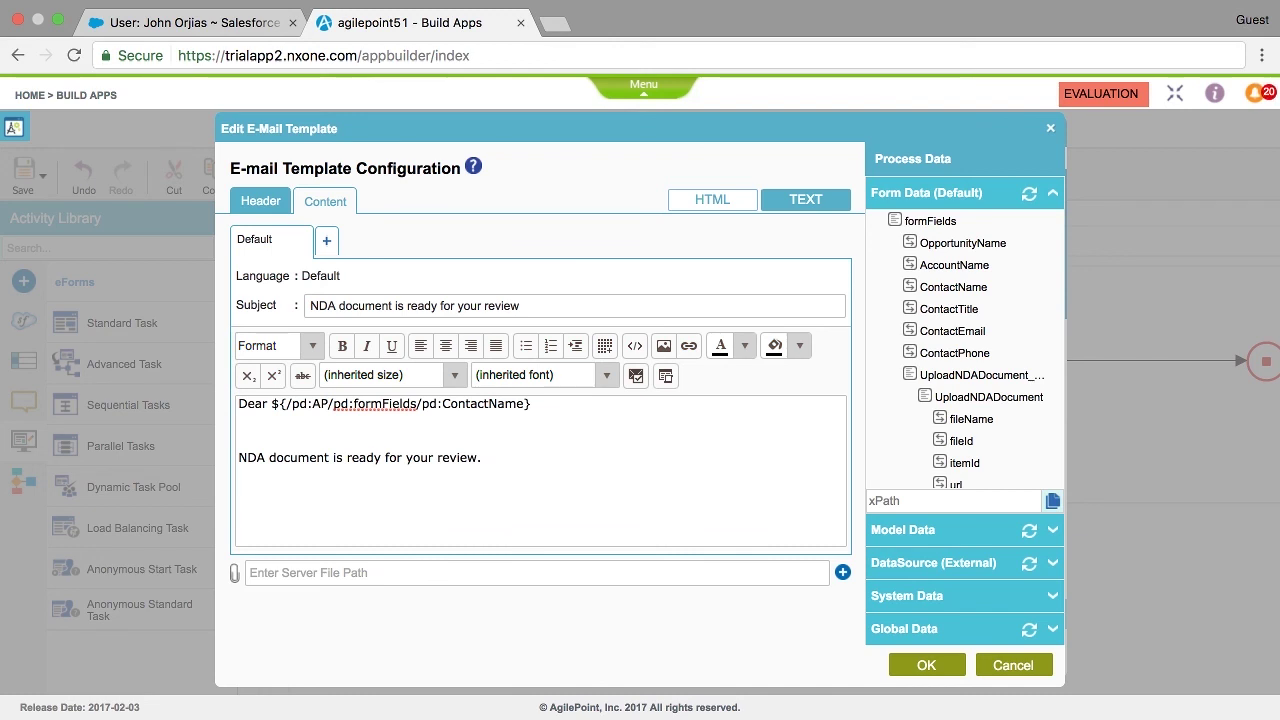
type("Click Here to open task.")
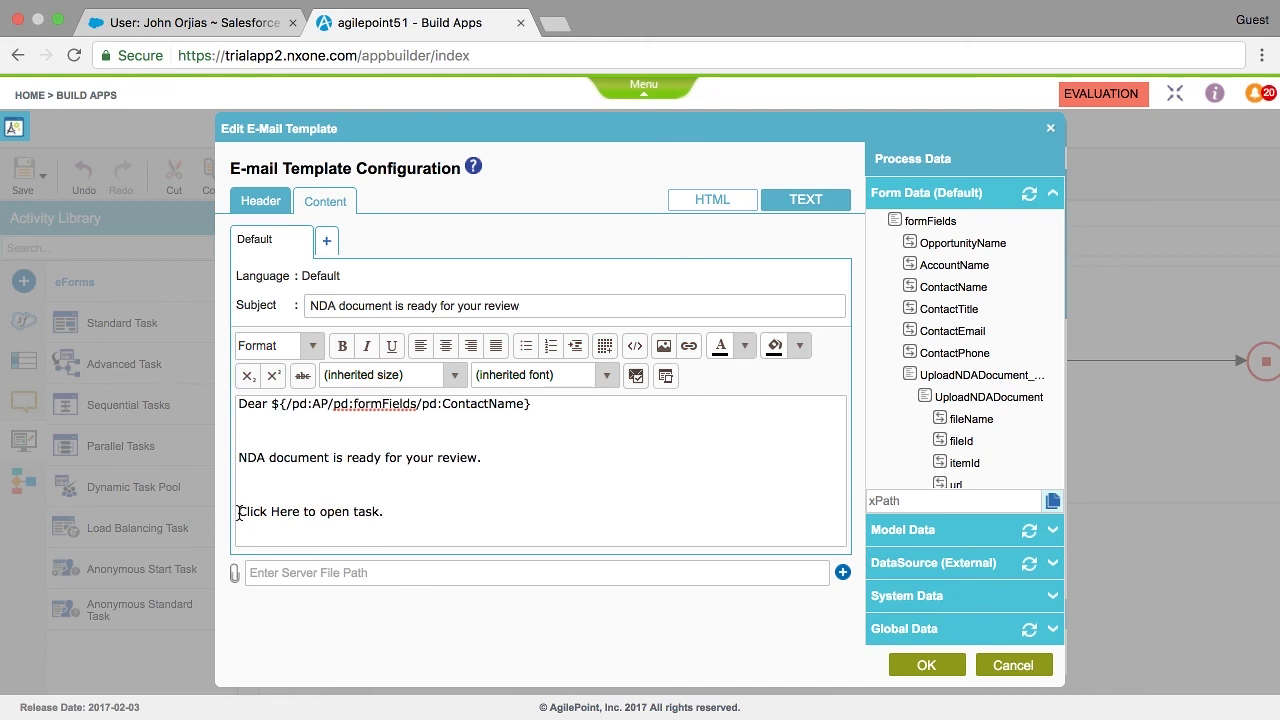
Hyperlink "Click Here" to the anonymous form URL with its access code, copied from the notes, and have it open in a new window.
left_click_drag(238, 512, 299, 510)
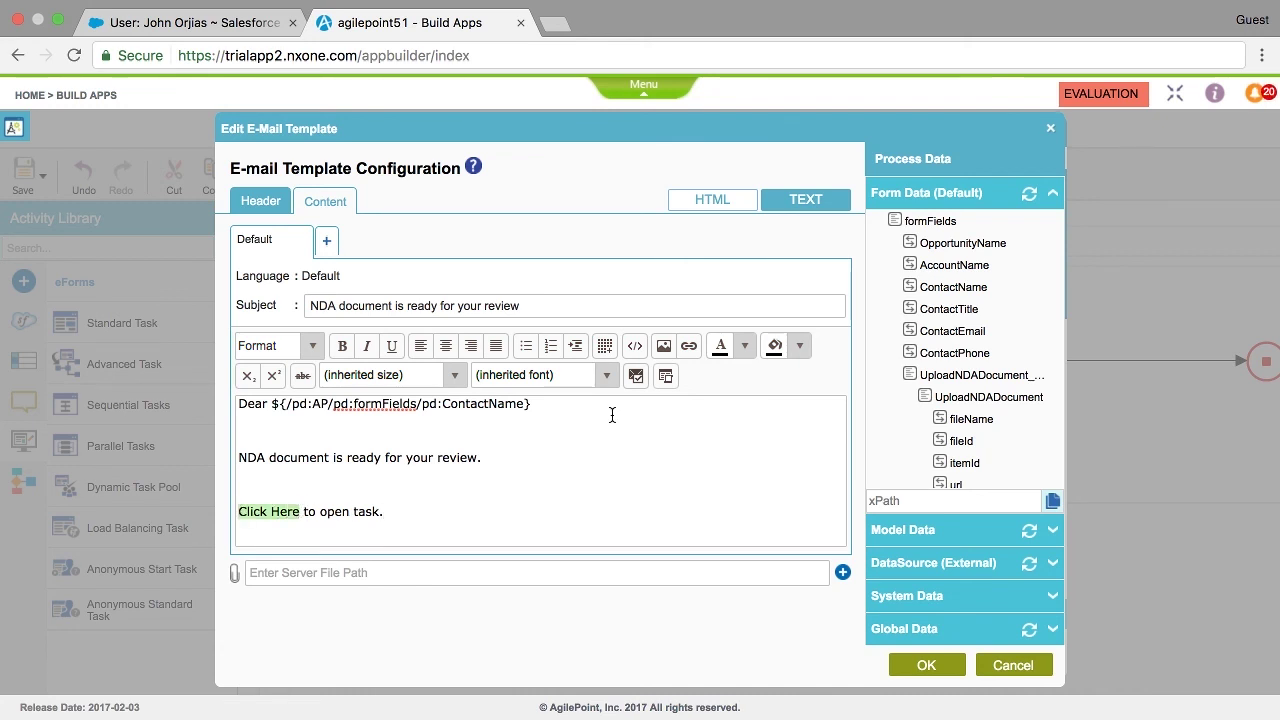
left_click(690, 348)
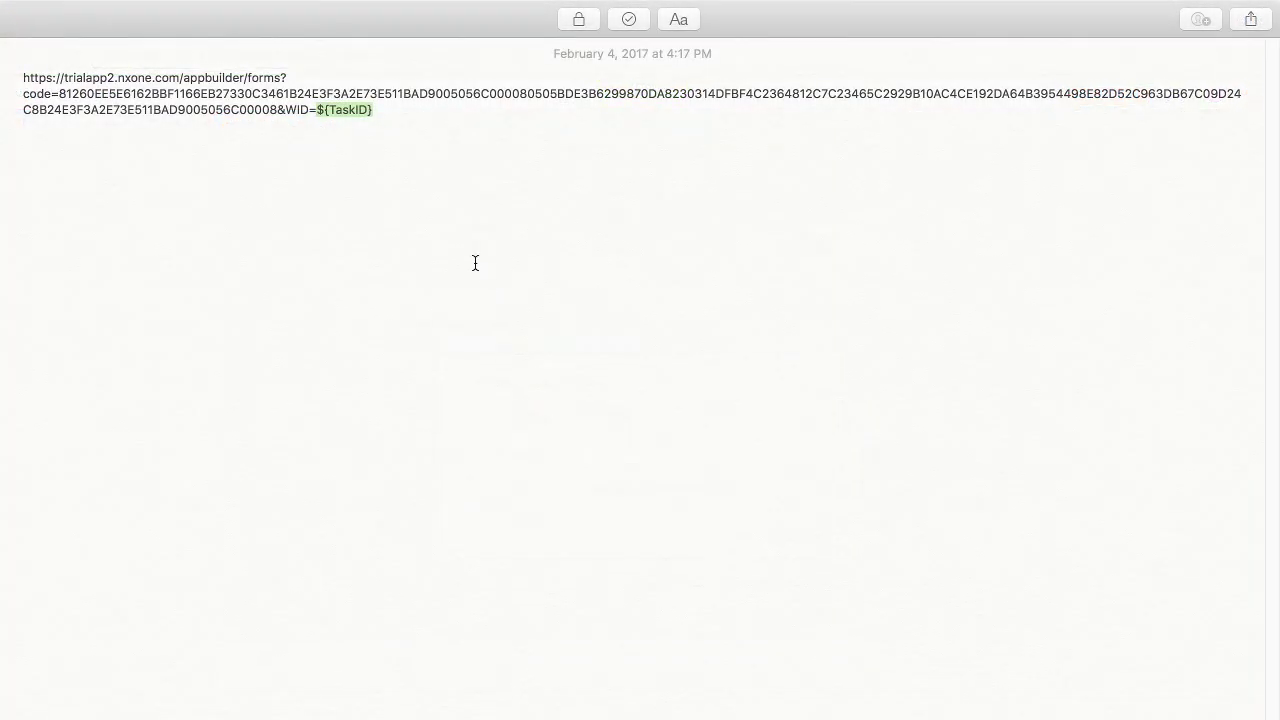
left_click(444, 154)
triple_click(418, 93)
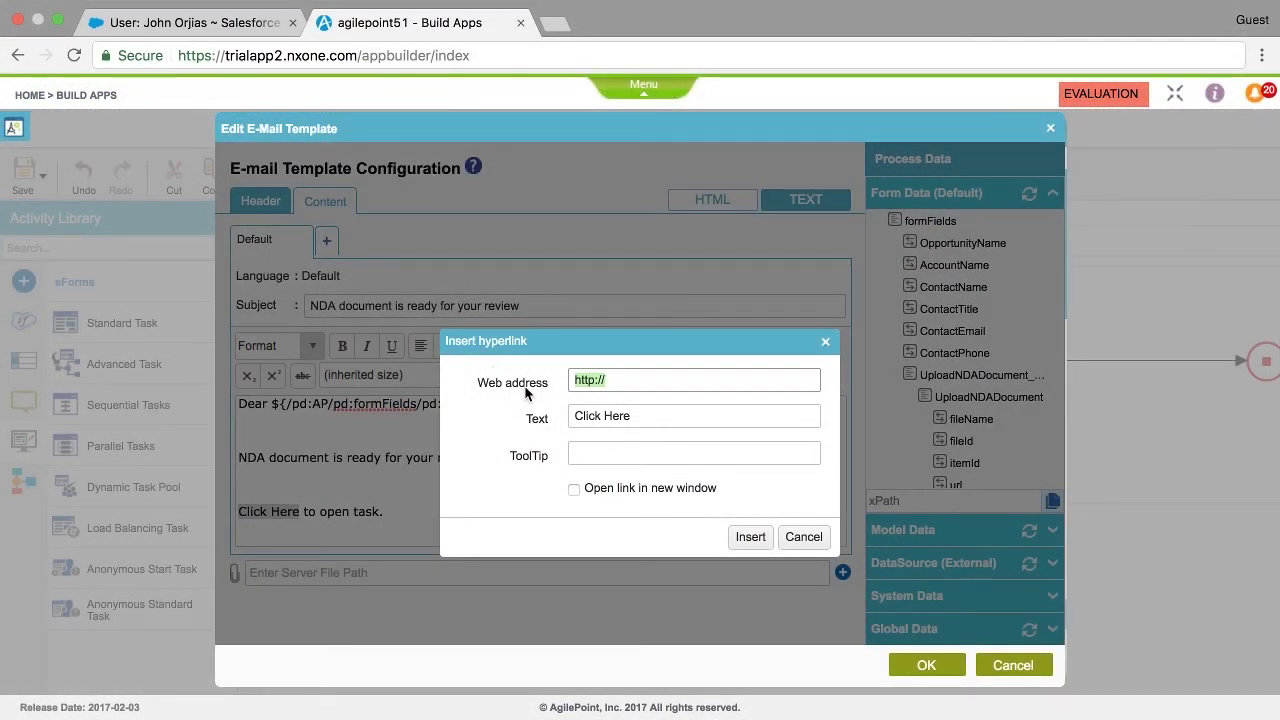
left_click(620, 381)
key("ctrl+v")
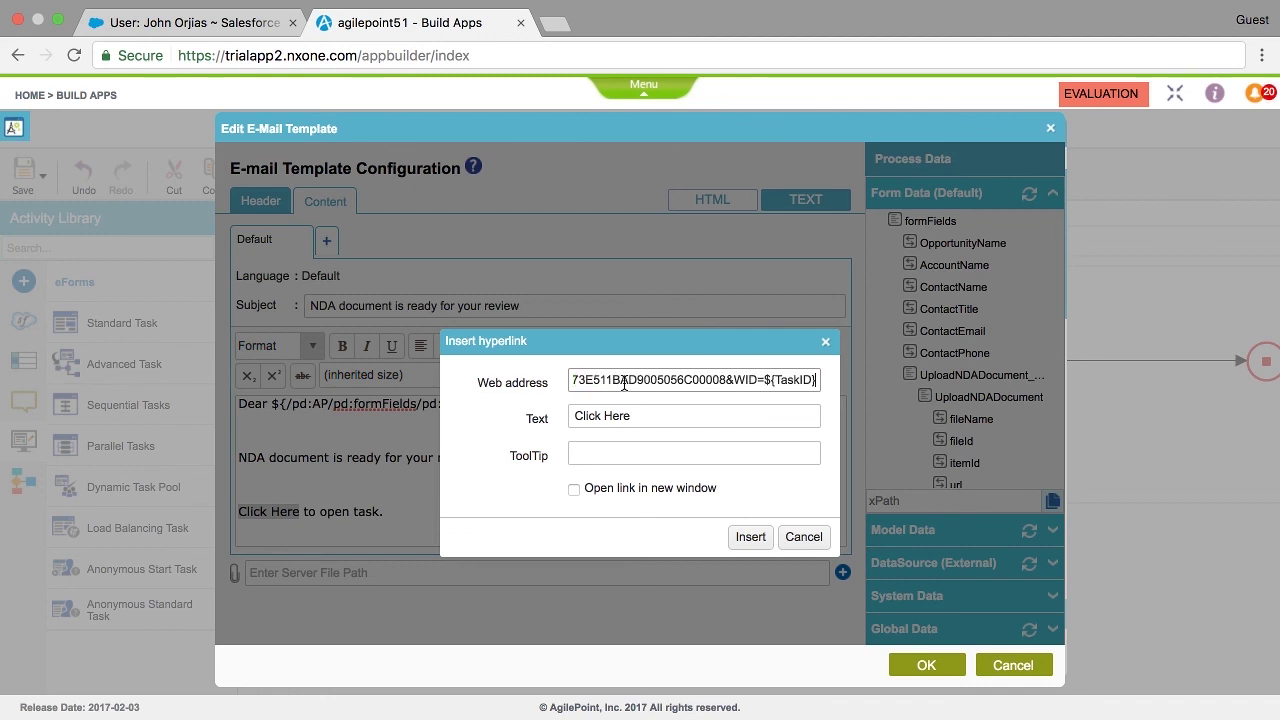
left_click(573, 490)
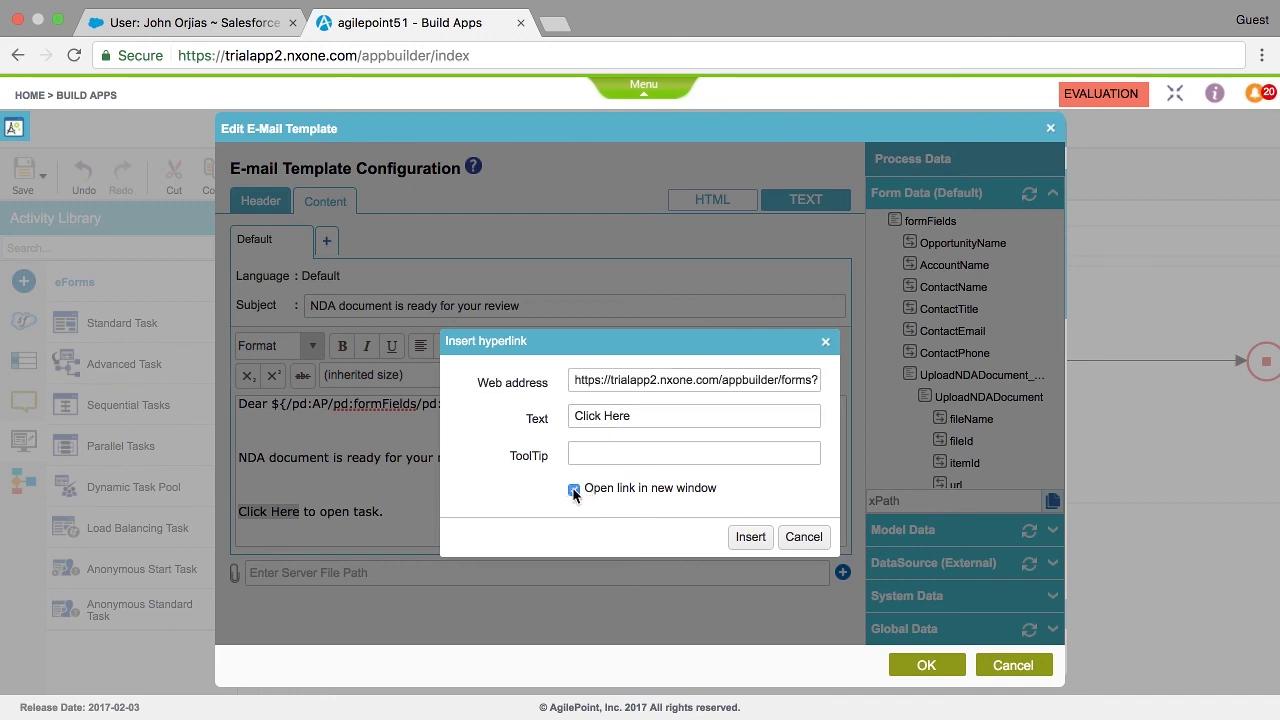
left_click(749, 537)
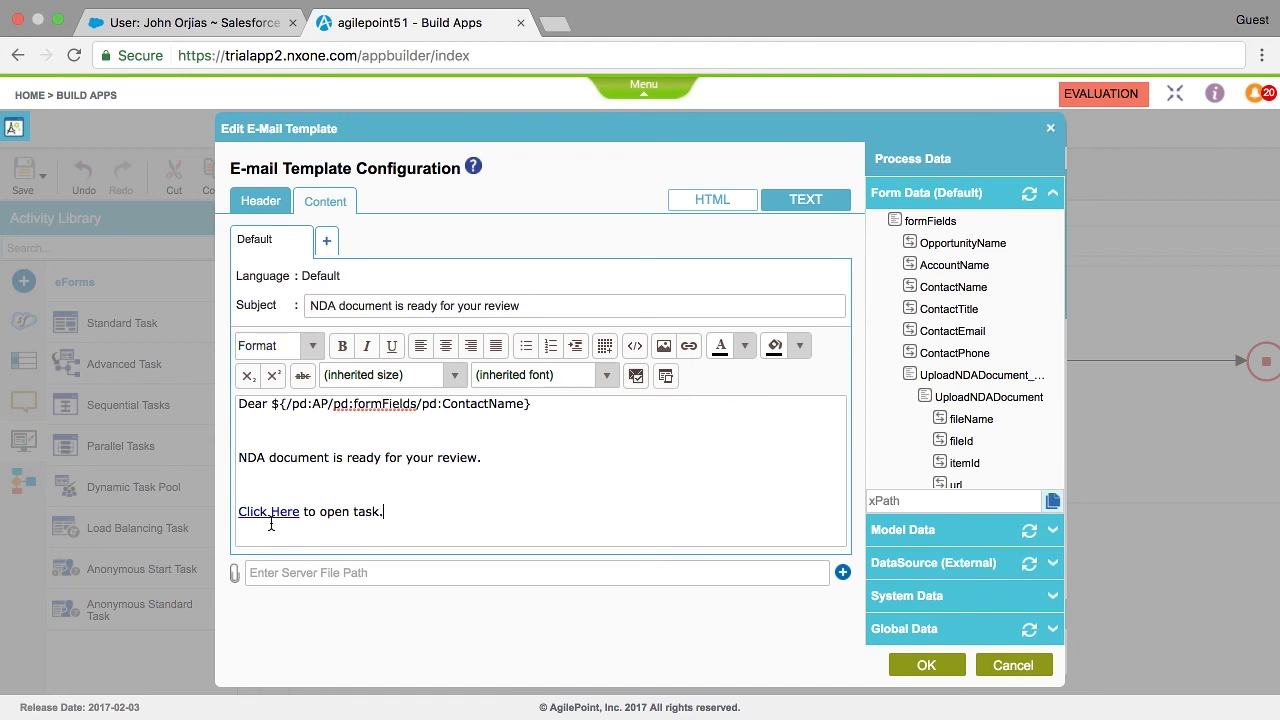
Close the e-mail body with "Thank You", save the template, and finish the anonymous standard task's configuration.
key("Return")
key("Return")
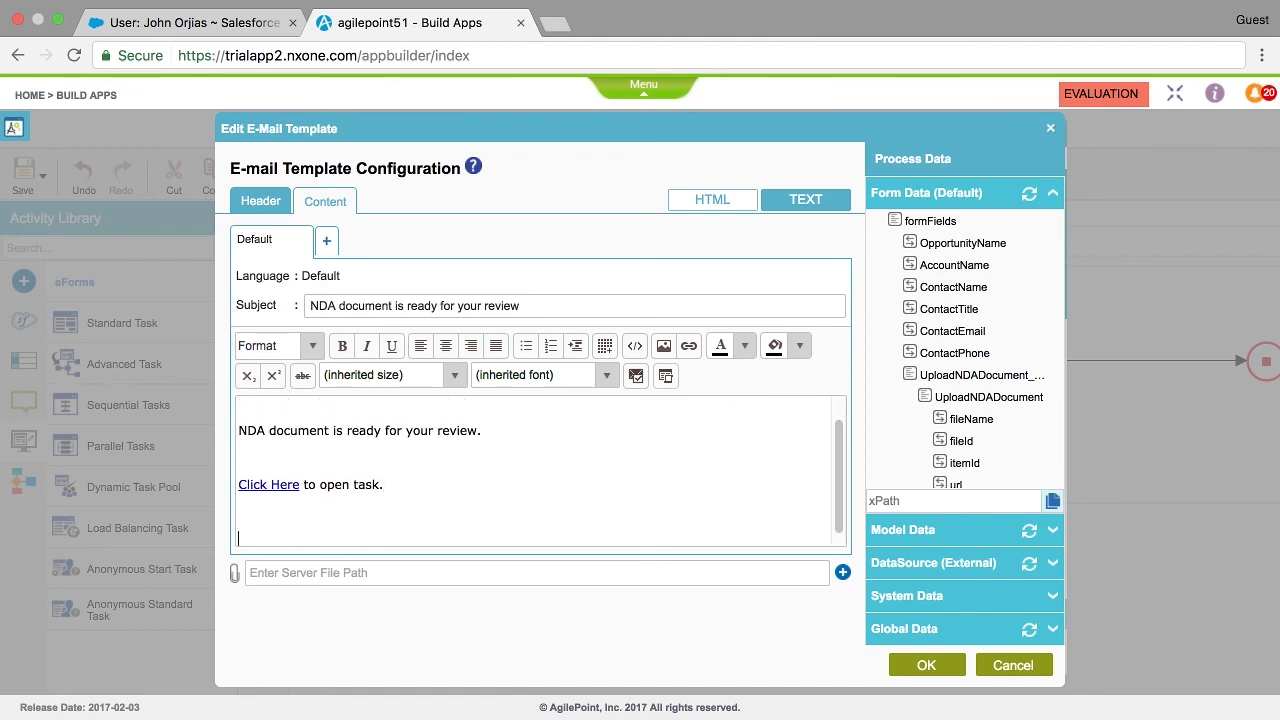
type("Thank You")
left_click(926, 667)
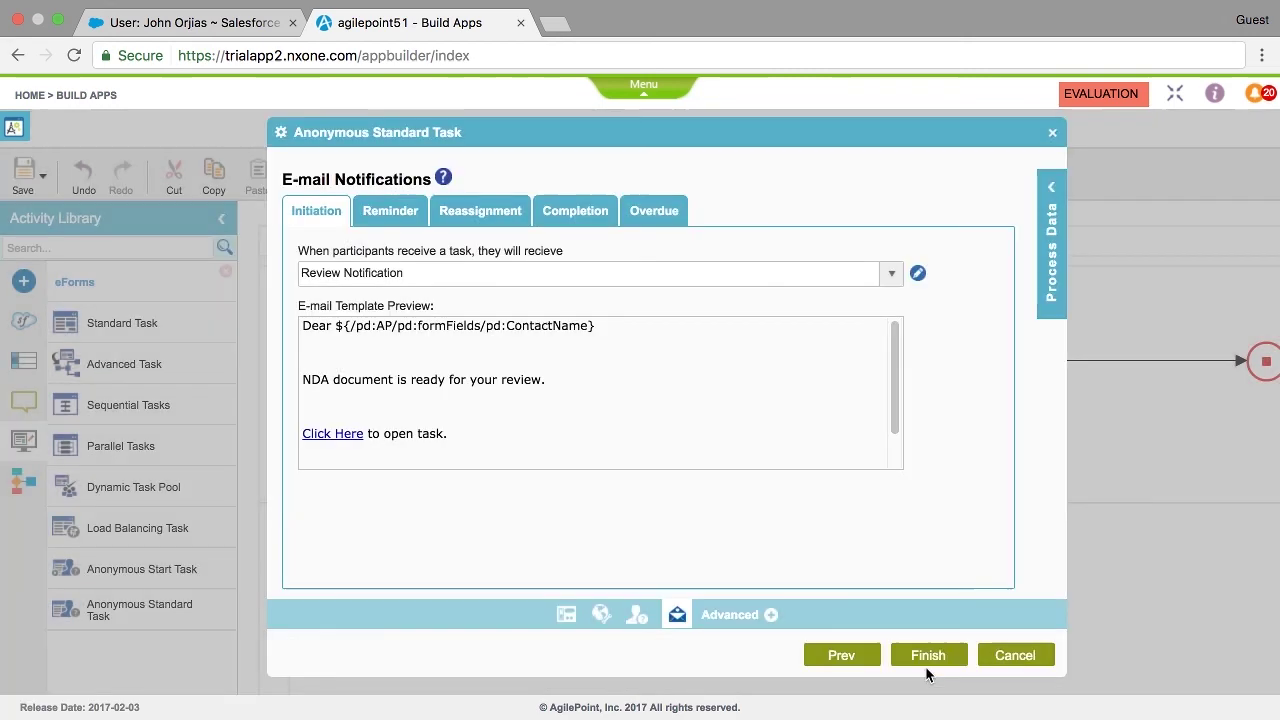
left_click(925, 666)
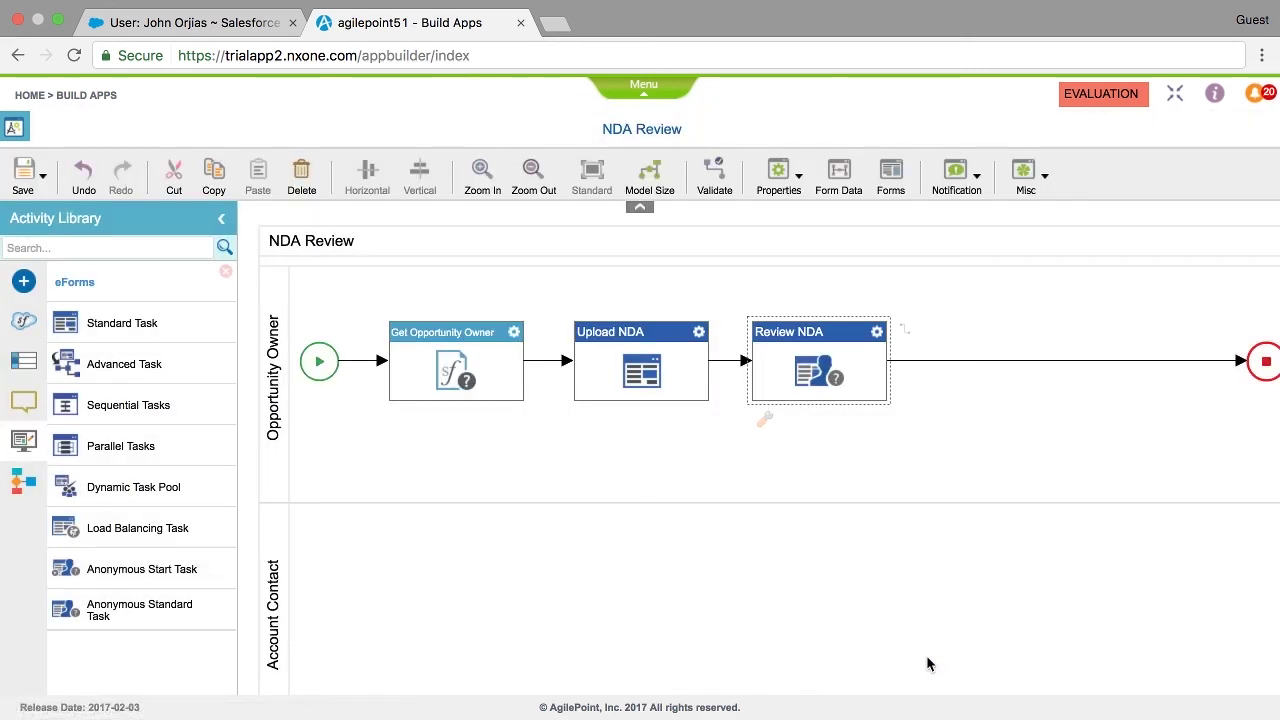